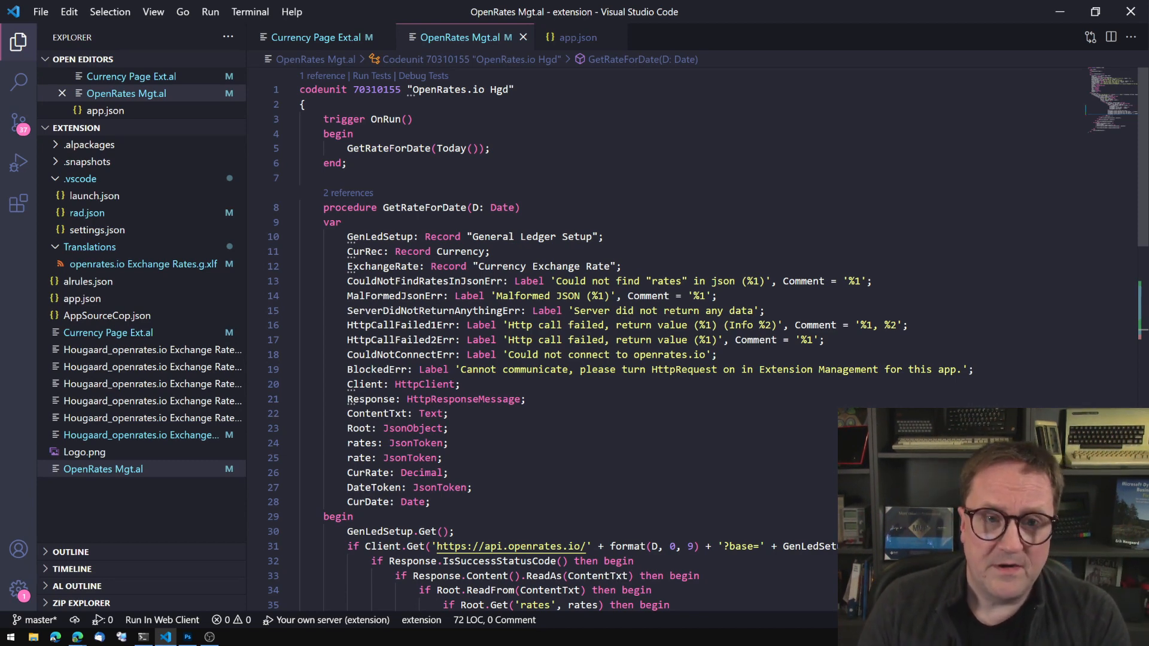
Read through the GetRateForDate procedure in OpenRates Mgt.al, from its variables down to the error handling.
mouse_move(544, 267)
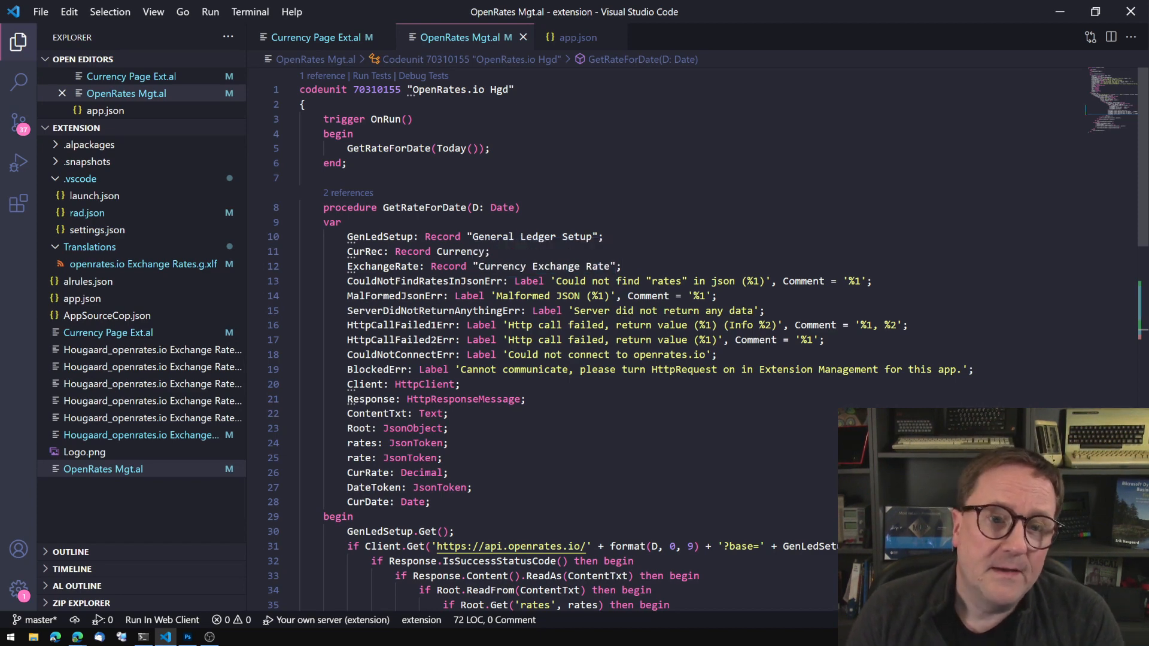
scroll(574, 341, "down", 3)
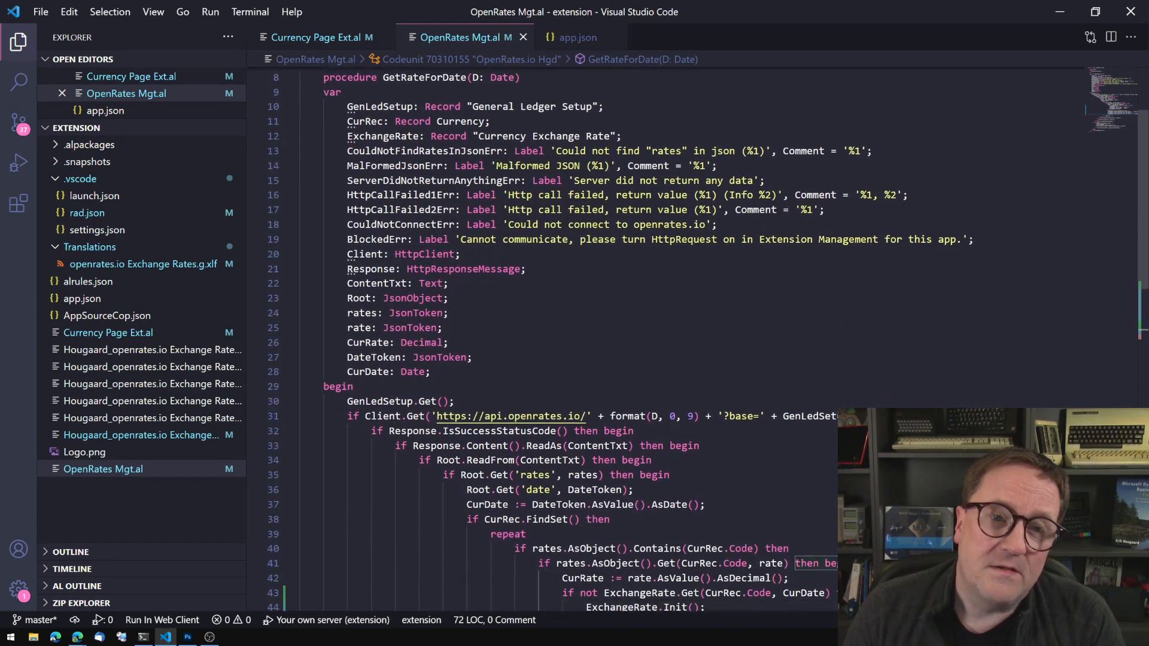
scroll(574, 342, "up", 1)
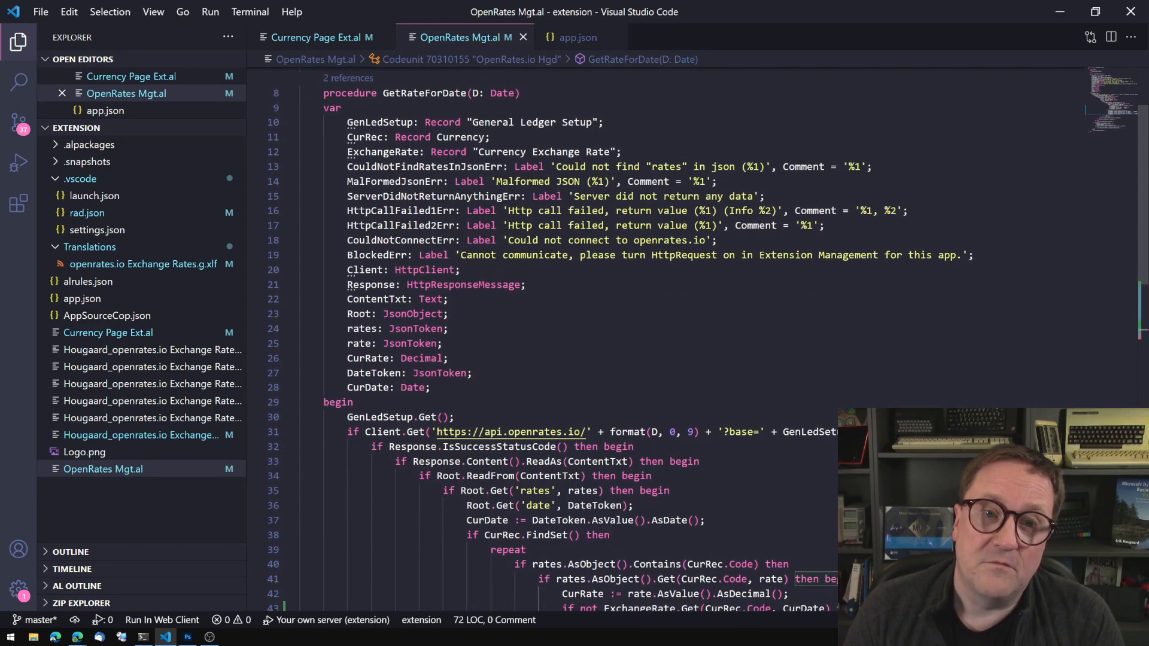
scroll(575, 341, "down", 7)
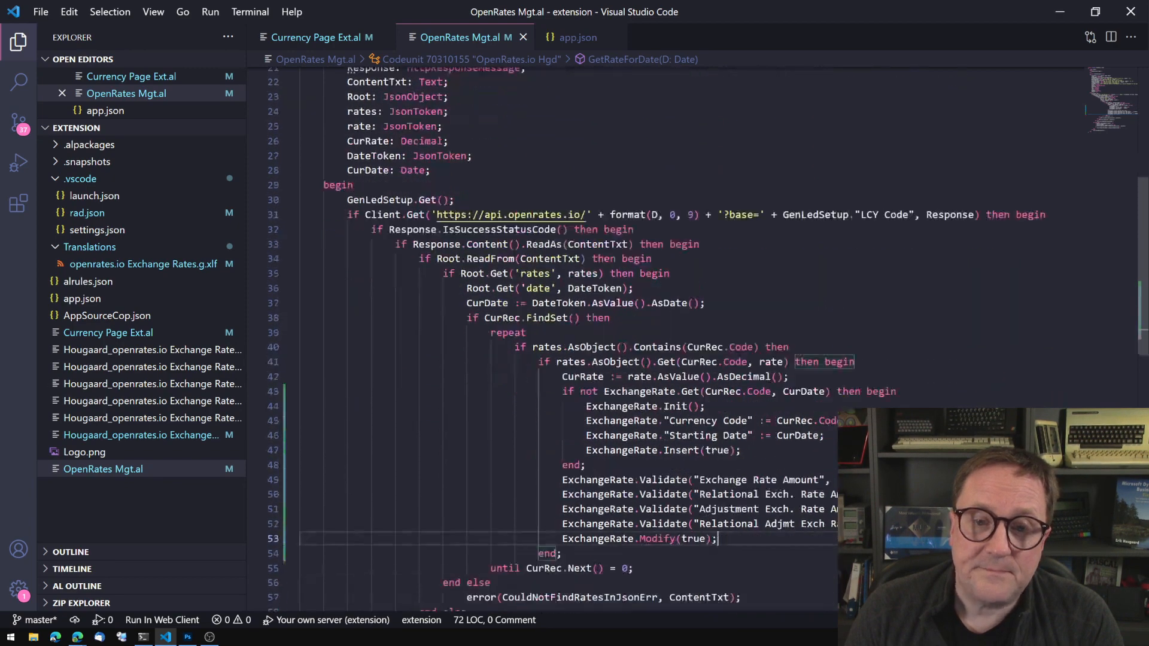
scroll(574, 341, "down", 5)
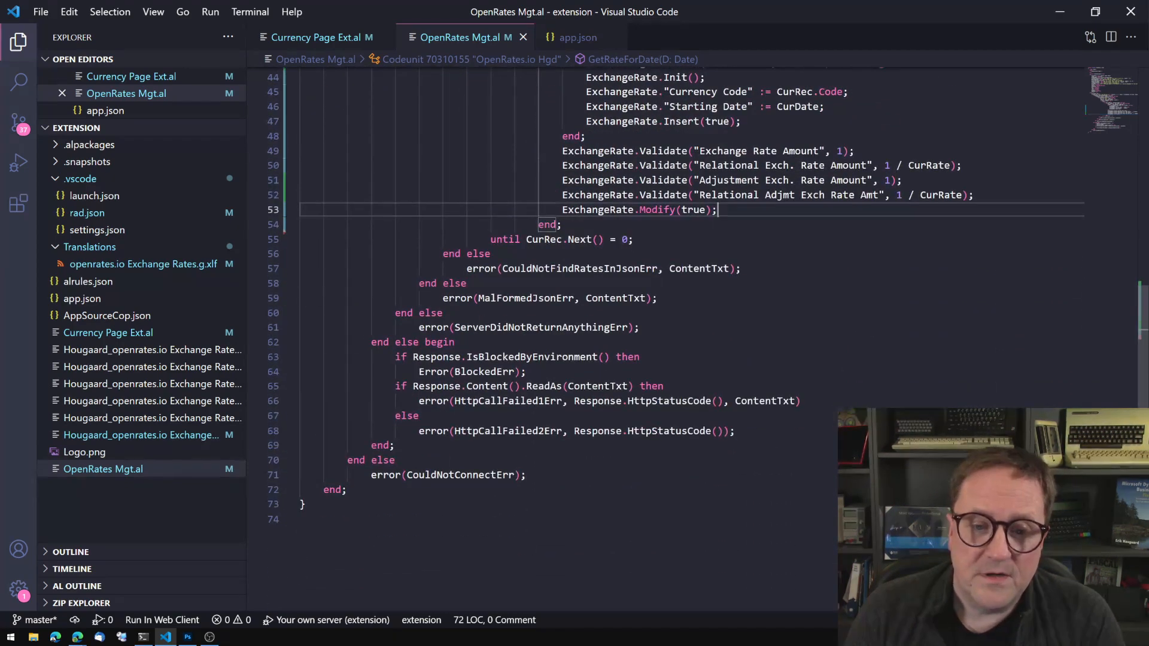
scroll(575, 341, "up", 1)
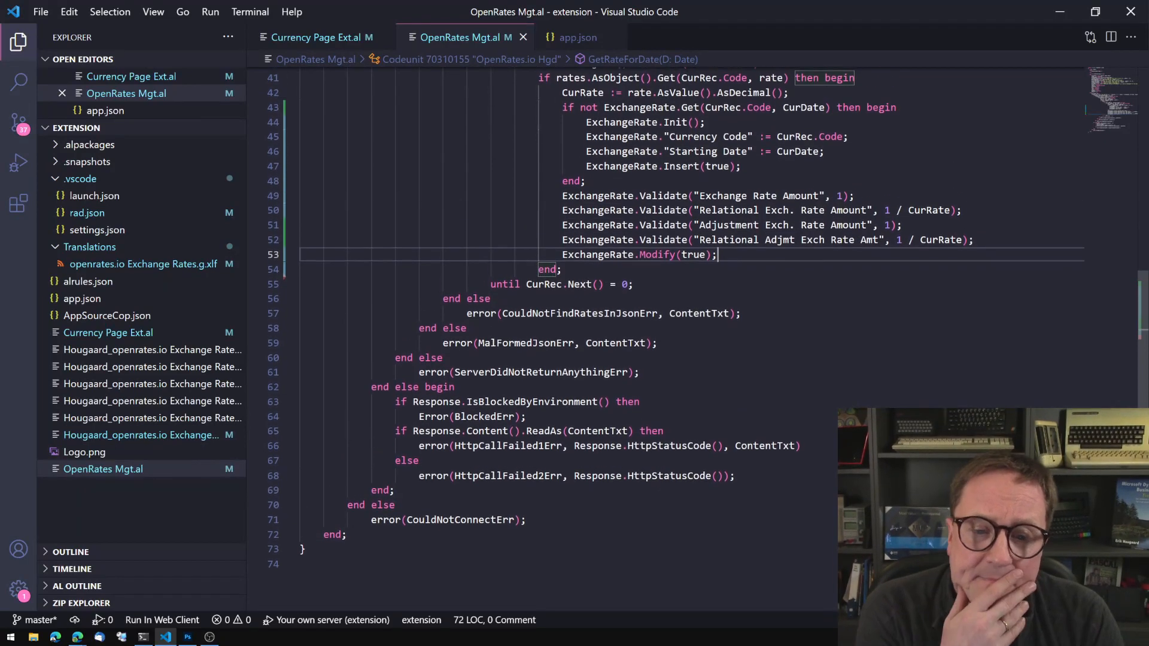
scroll(574, 341, "up", 1)
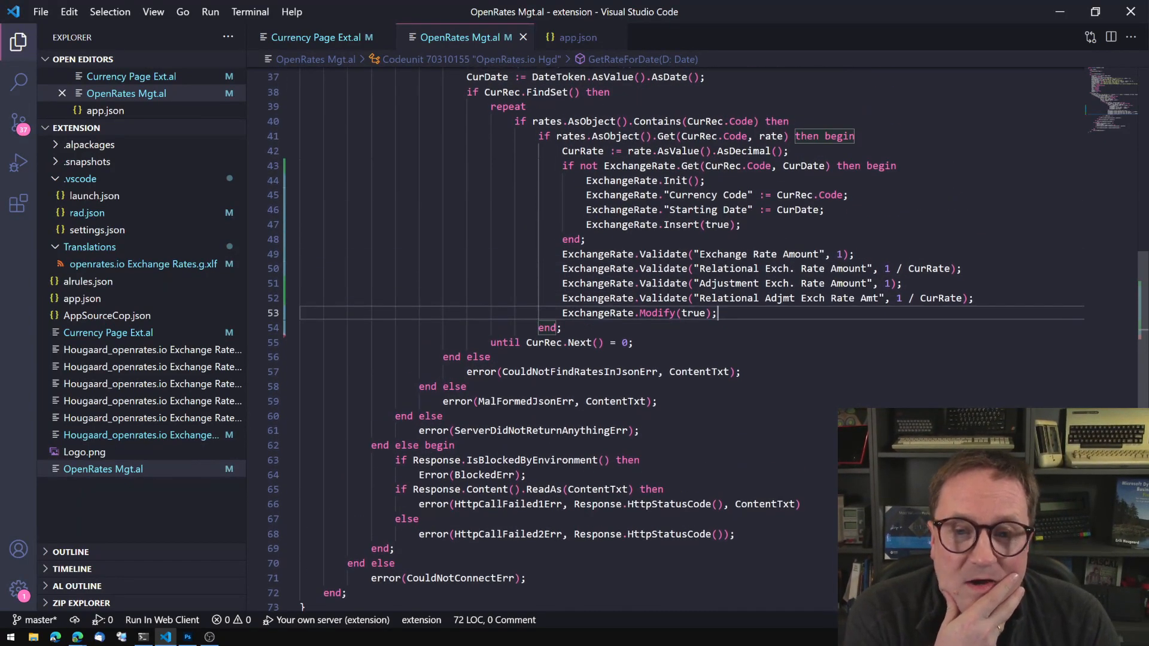
scroll(575, 341, "up", 3)
scroll(574, 342, "up", 4)
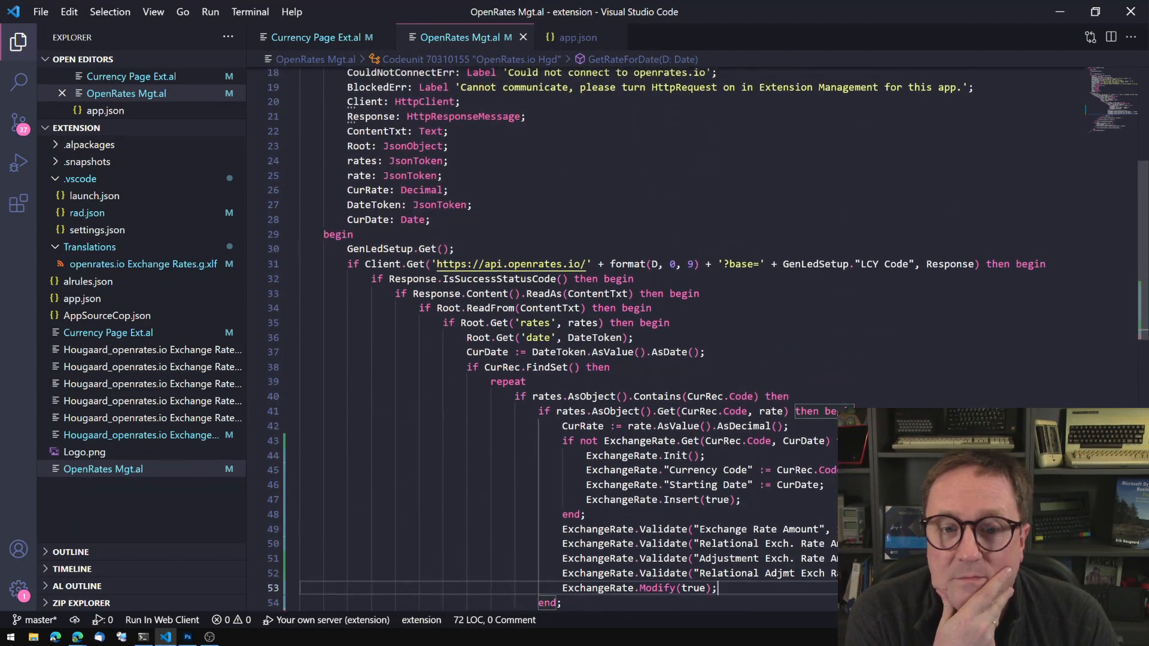
scroll(575, 341, "up", 2)
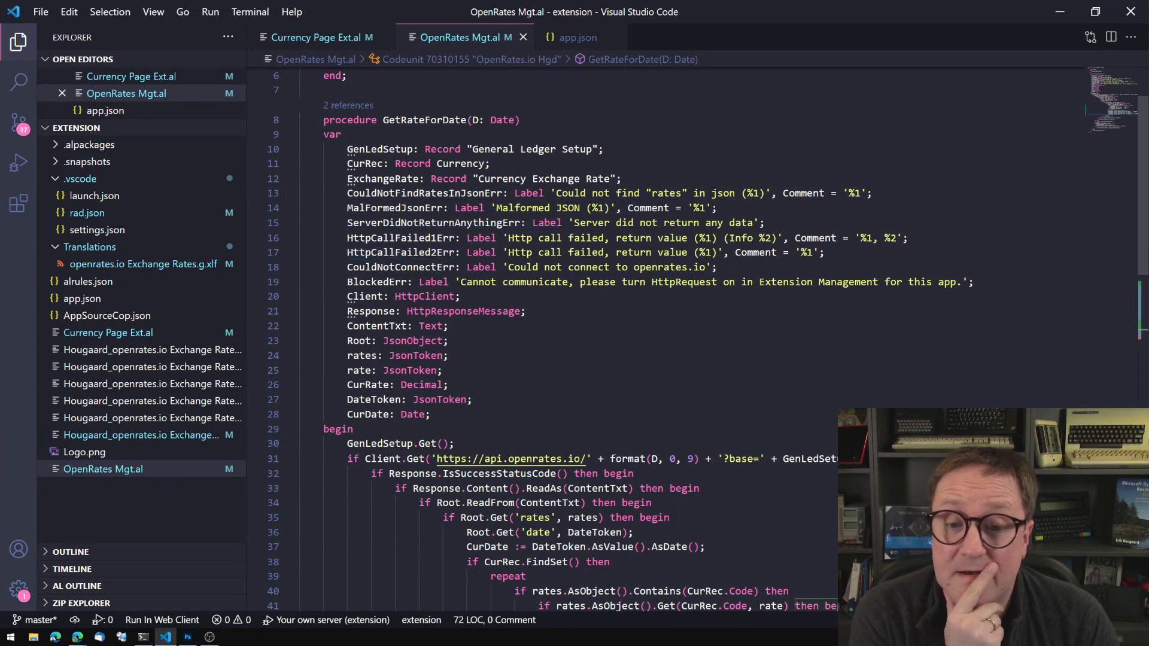
scroll(574, 341, "up", 2)
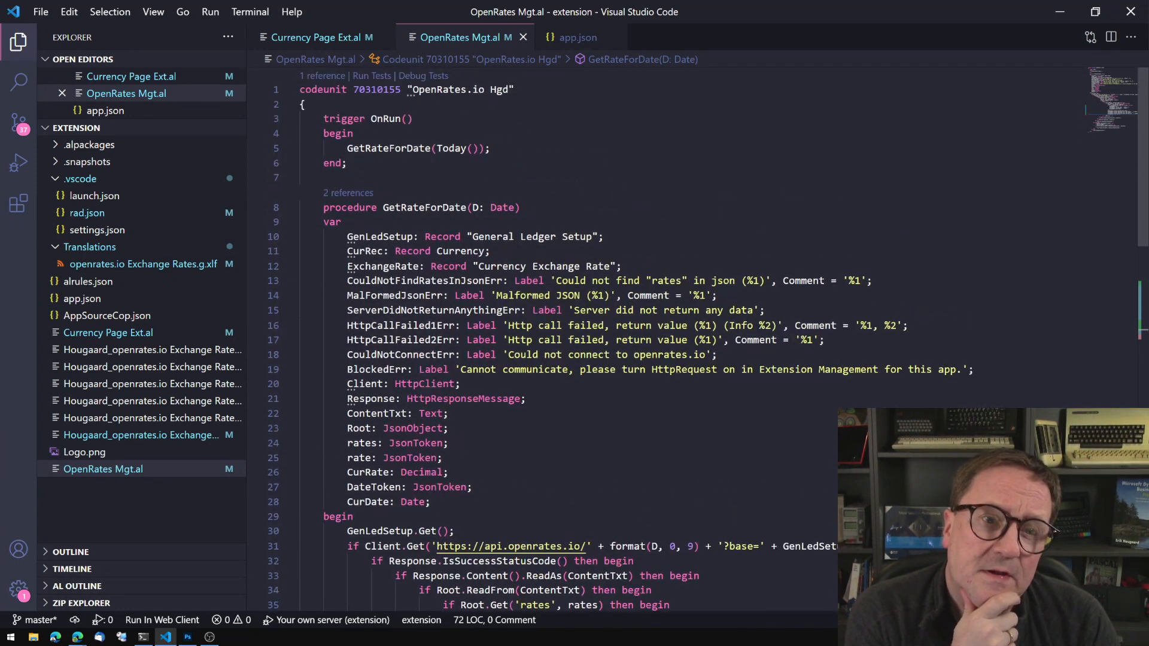
Highlight the codeunit declaration with its OnRun trigger, and review the exchange rate code below it.
left_click_drag(348, 163, 304, 90)
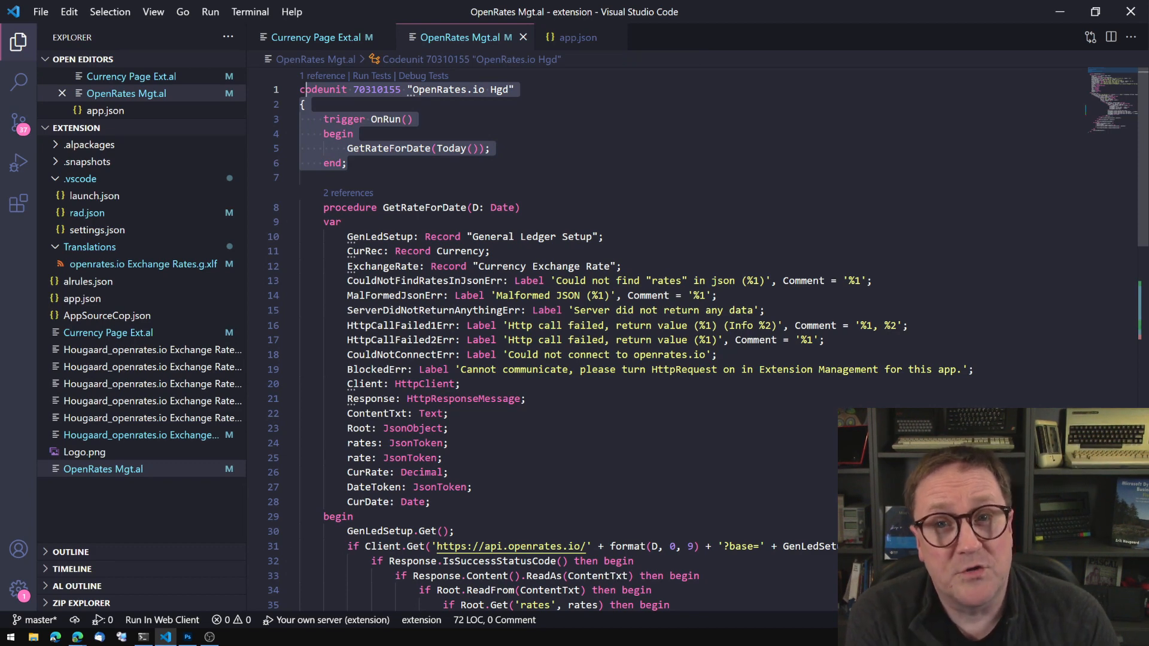
left_click(300, 207)
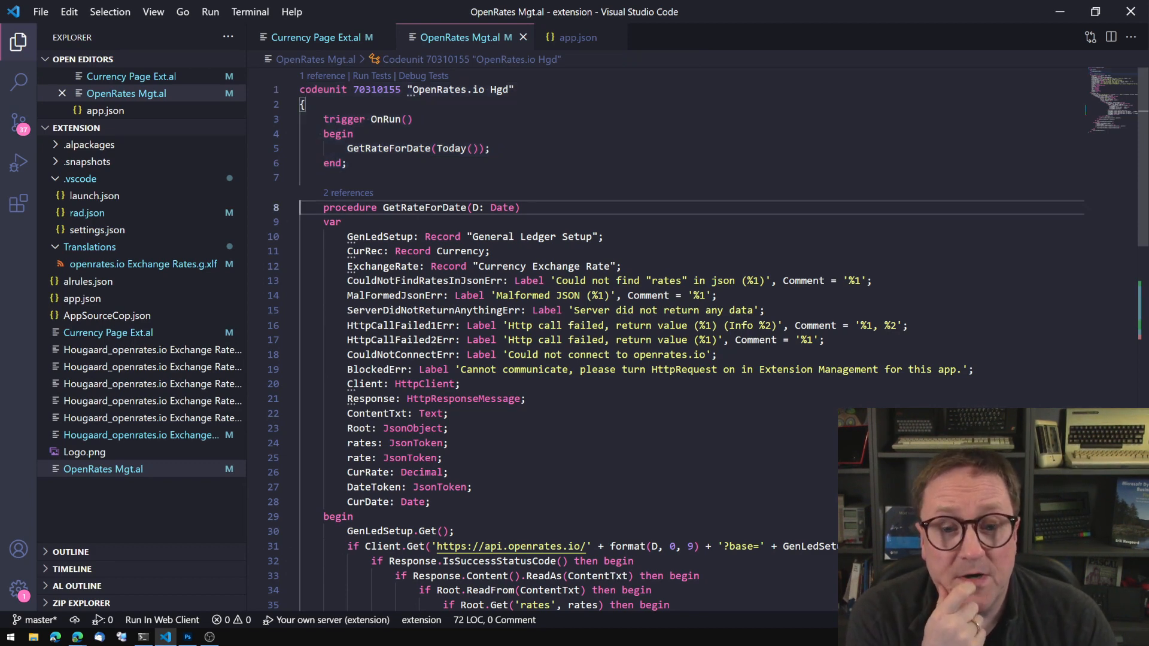
scroll(658, 335, "down", 7)
scroll(658, 335, "down", 4)
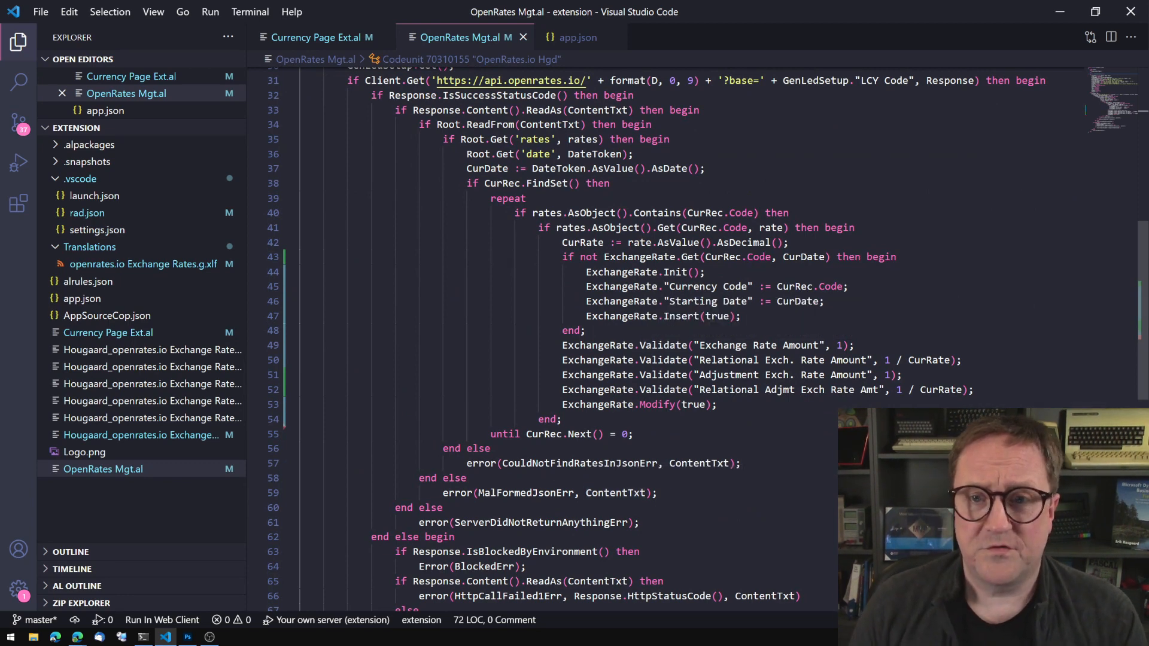
scroll(659, 335, "down", 3)
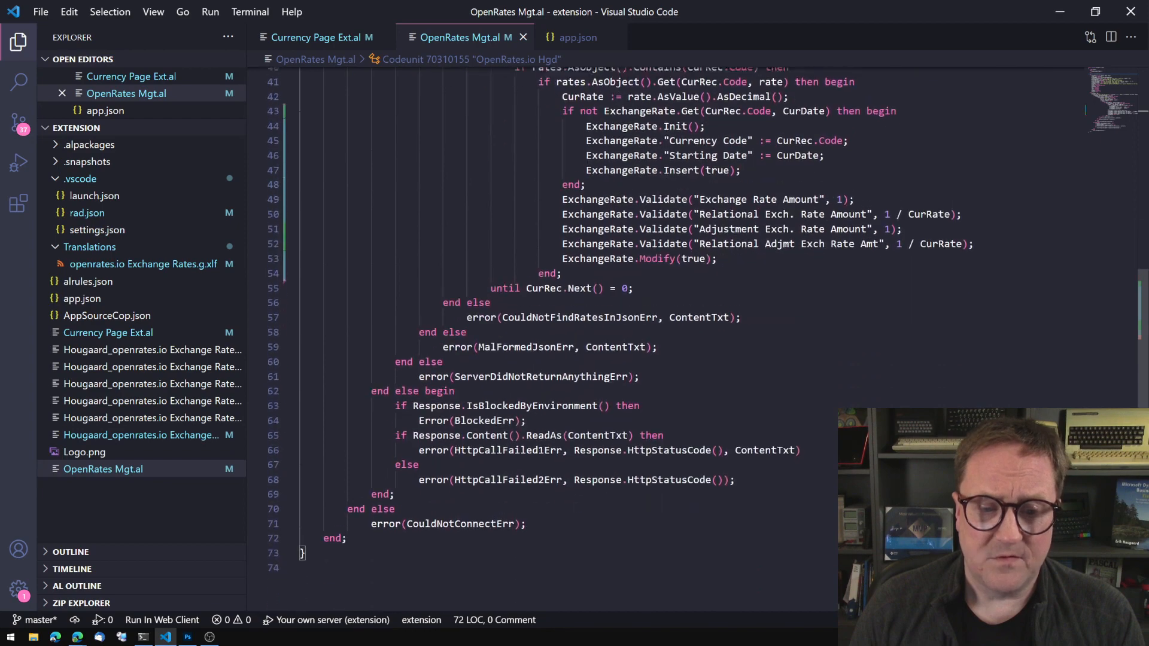
scroll(658, 336, "up", 2)
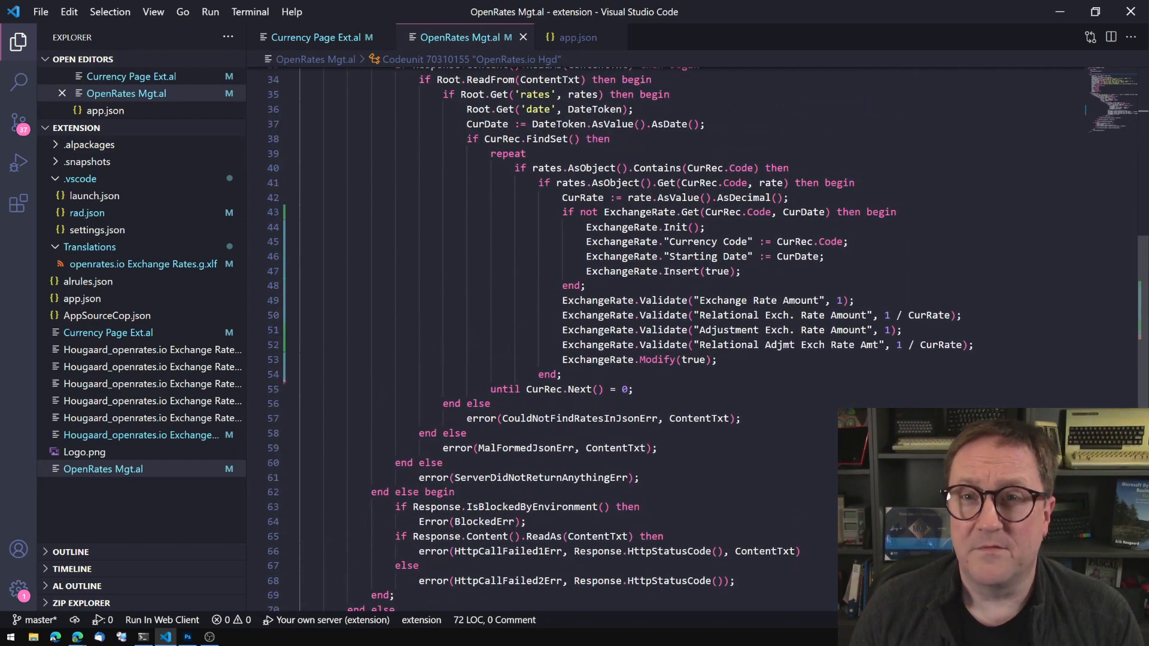
scroll(658, 335, "up", 10)
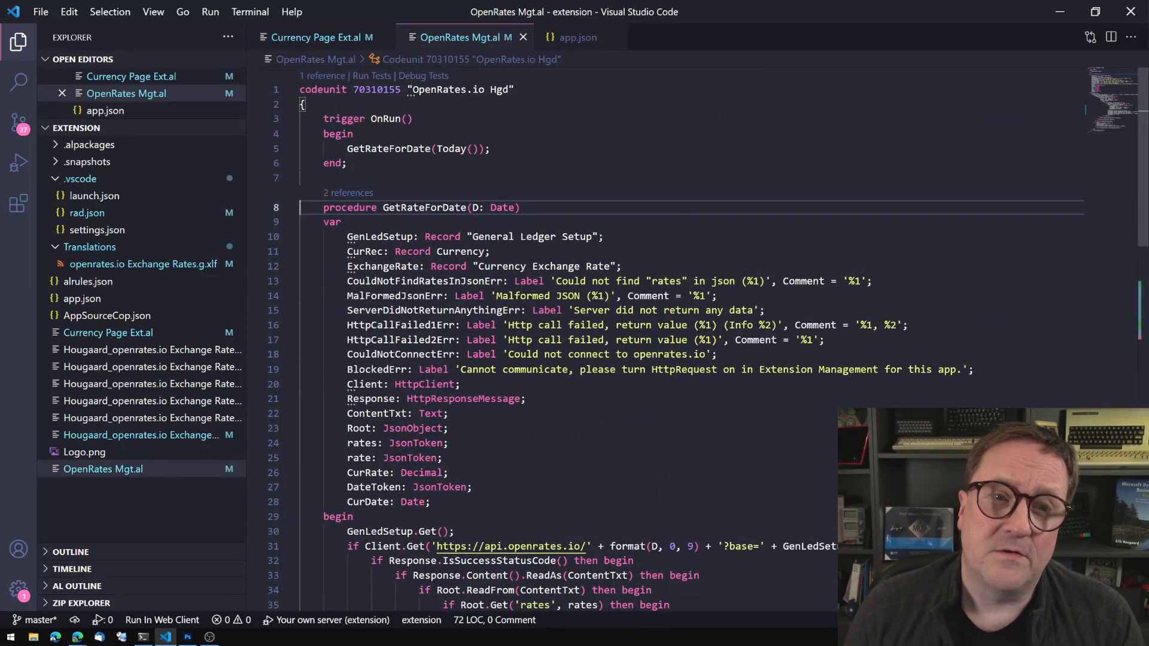
Highlight the object ID and the Hgd suffix in the codeunit declaration.
left_click(378, 90)
double_click(378, 89)
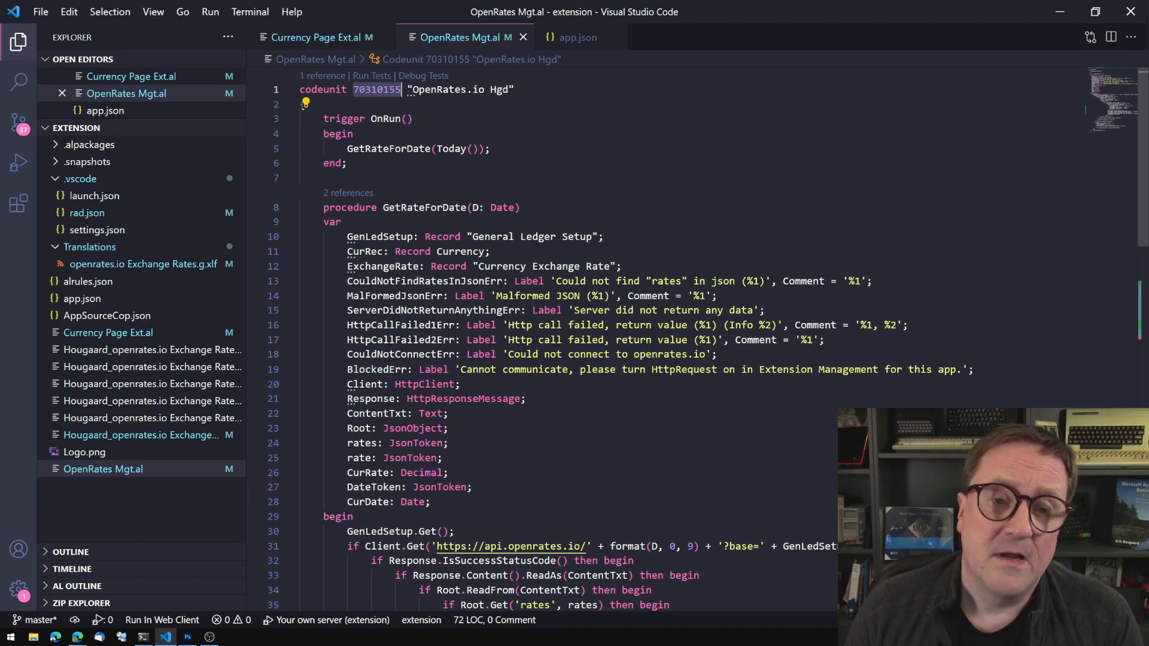
double_click(500, 89)
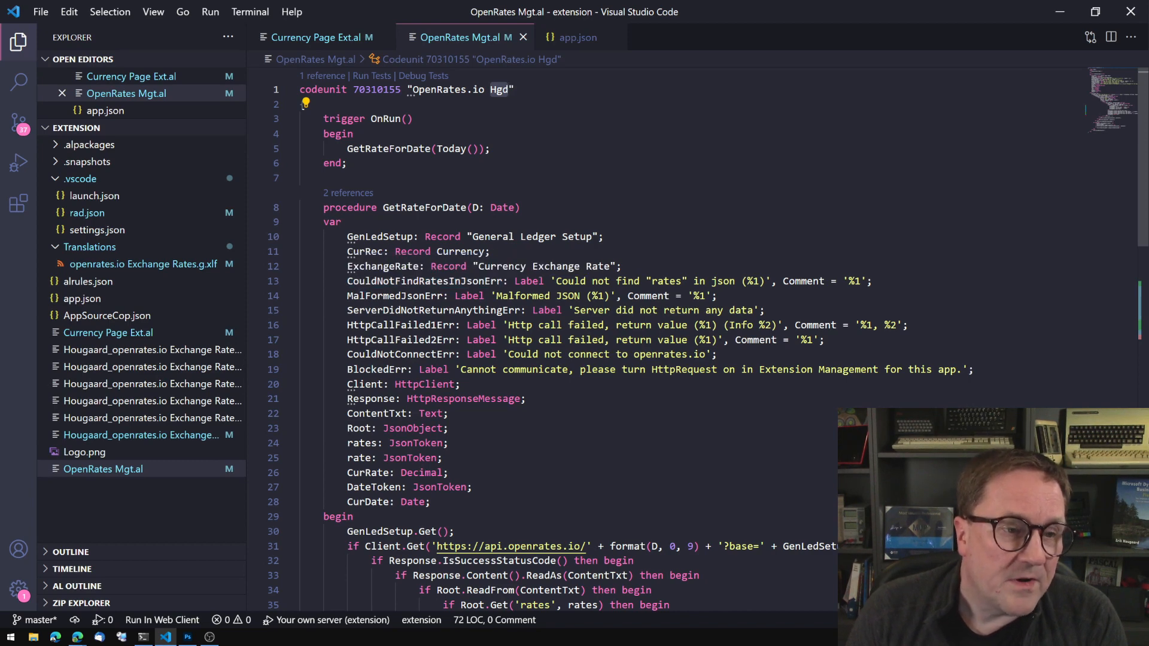
Open settings.json and examine the al.codeAnalyzers list, highlighting the AppSourceCop entry.
left_click(144, 233)
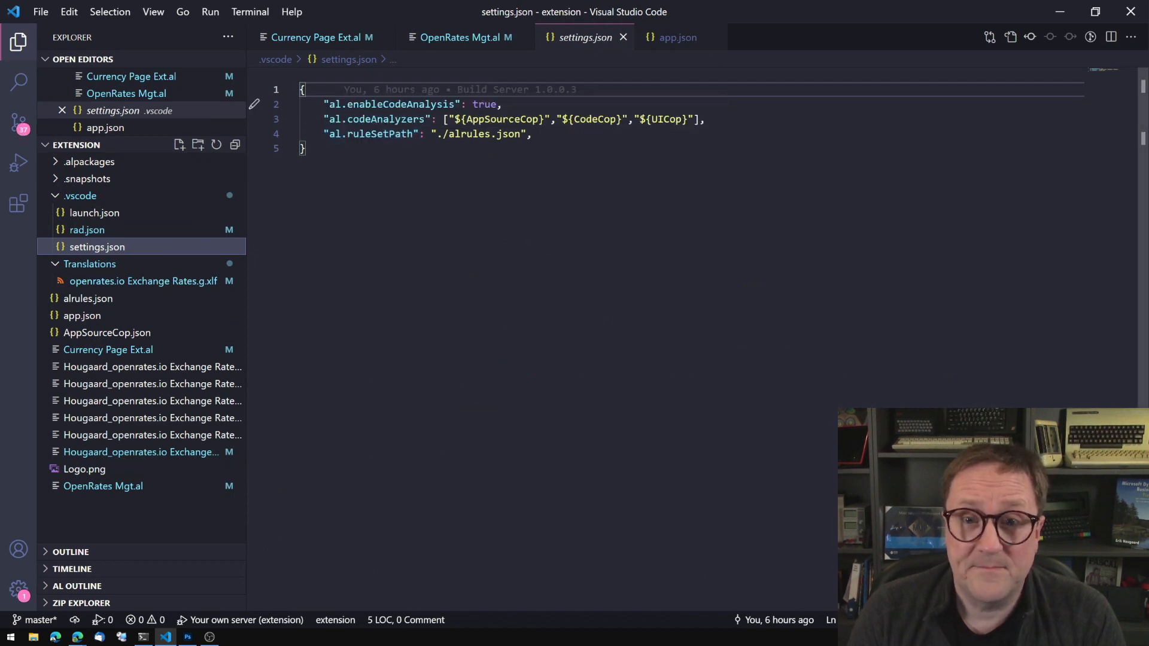
left_click(623, 119)
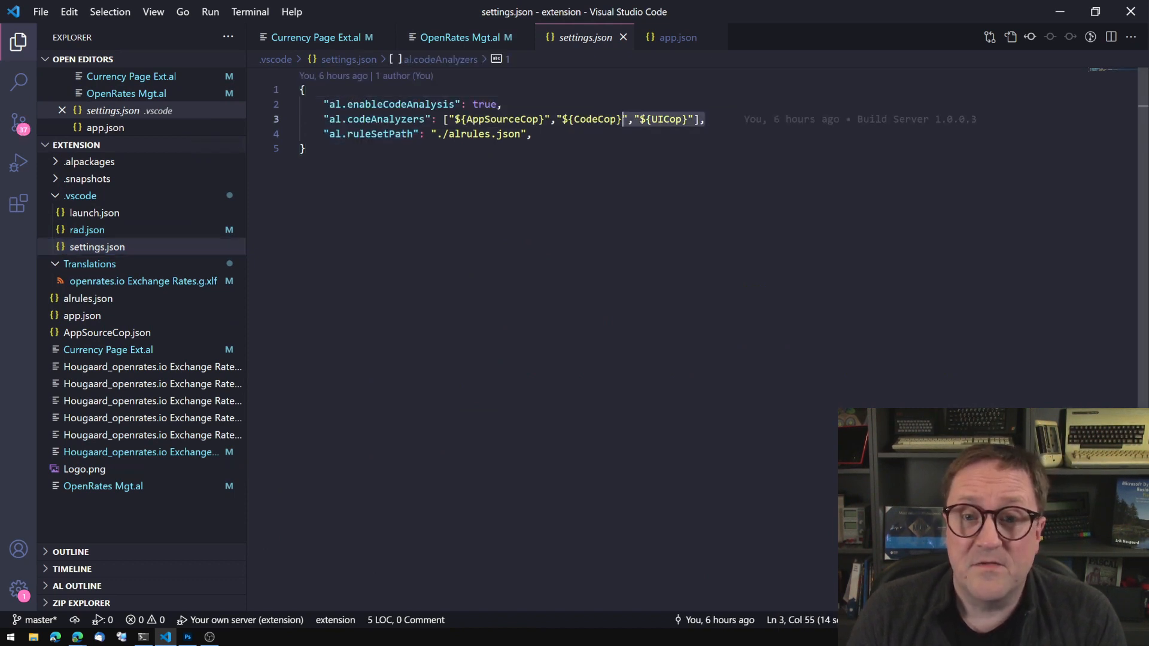
left_click_drag(623, 119, 444, 119)
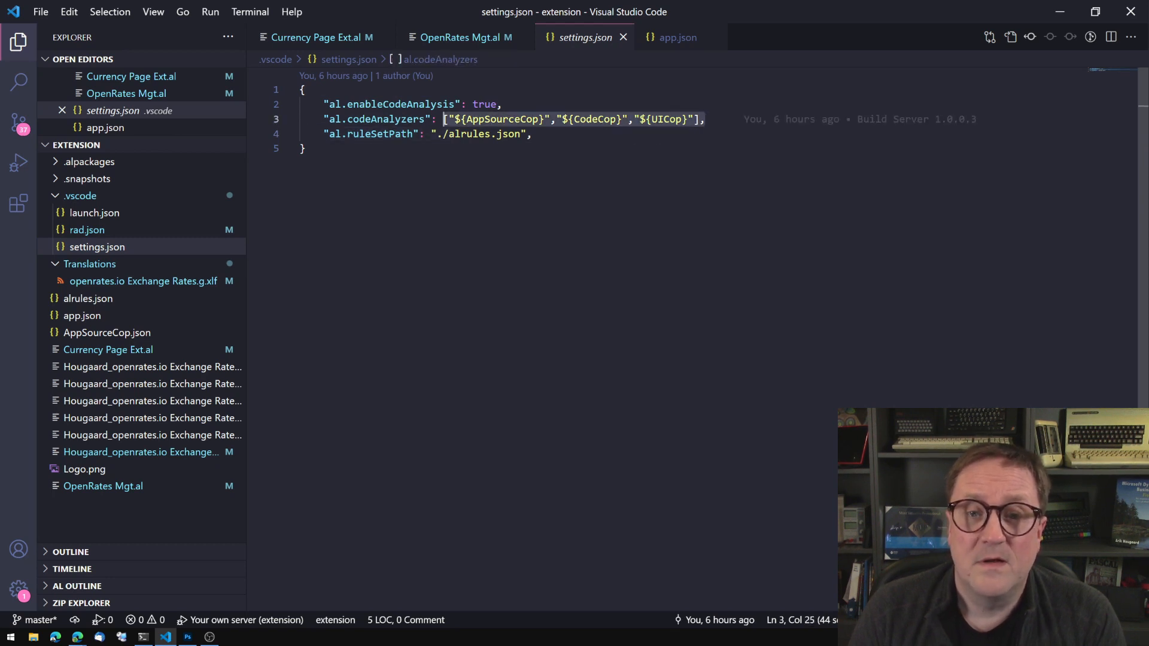
left_click(444, 119)
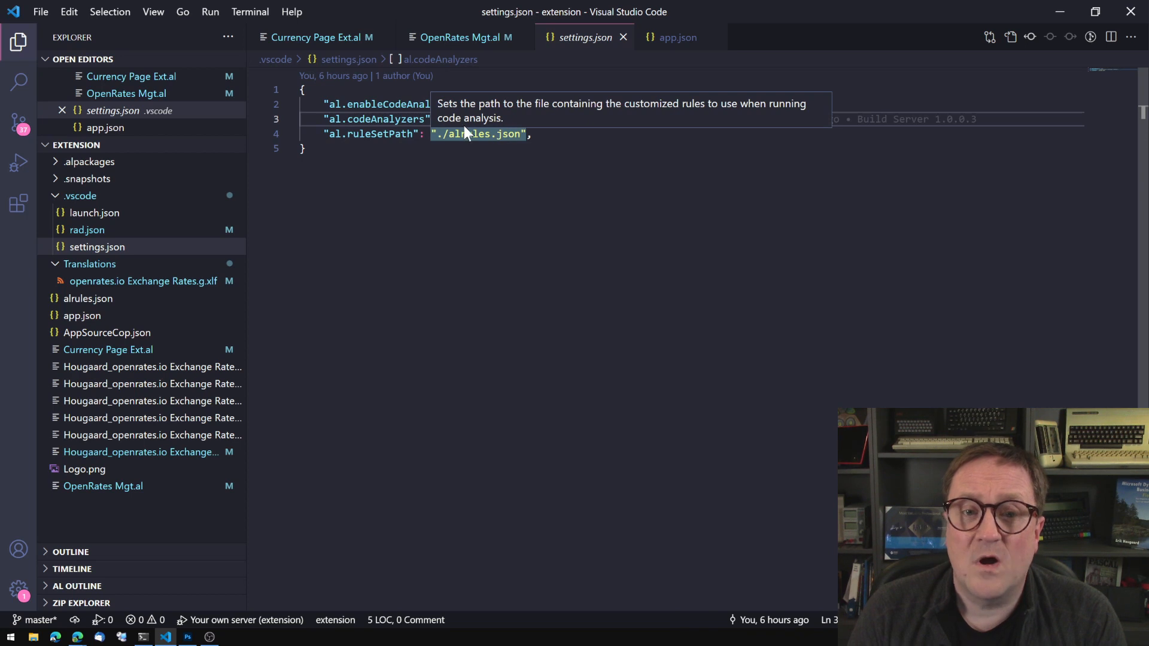
double_click(516, 119)
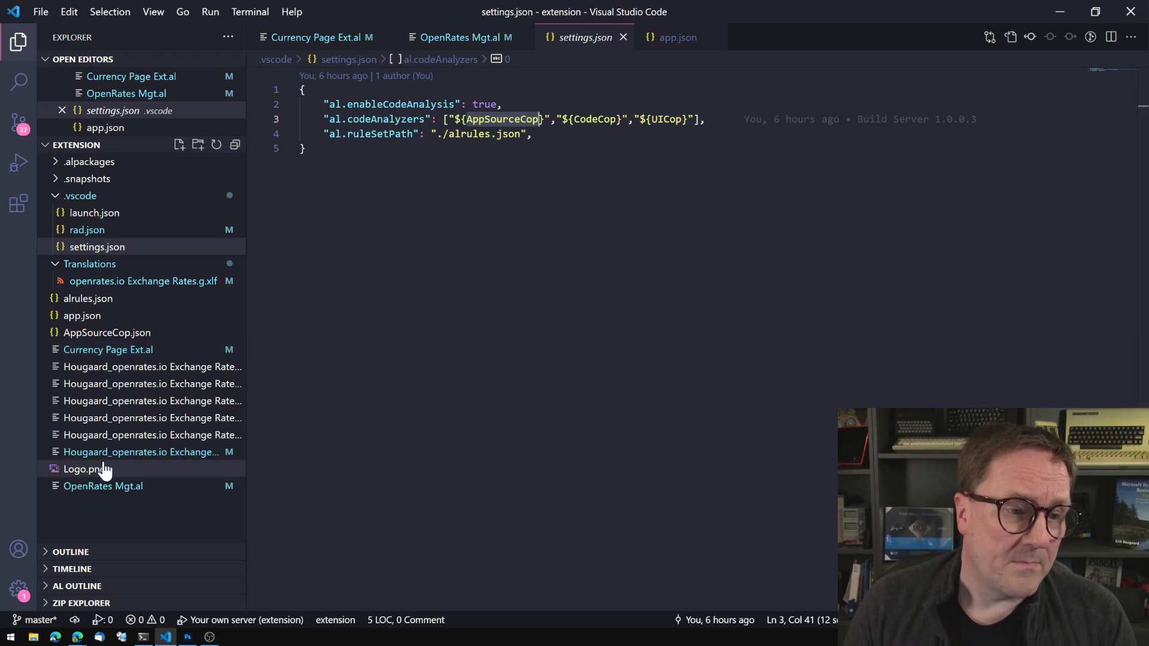
Open app.json and examine the extension's target setting.
left_click(94, 321)
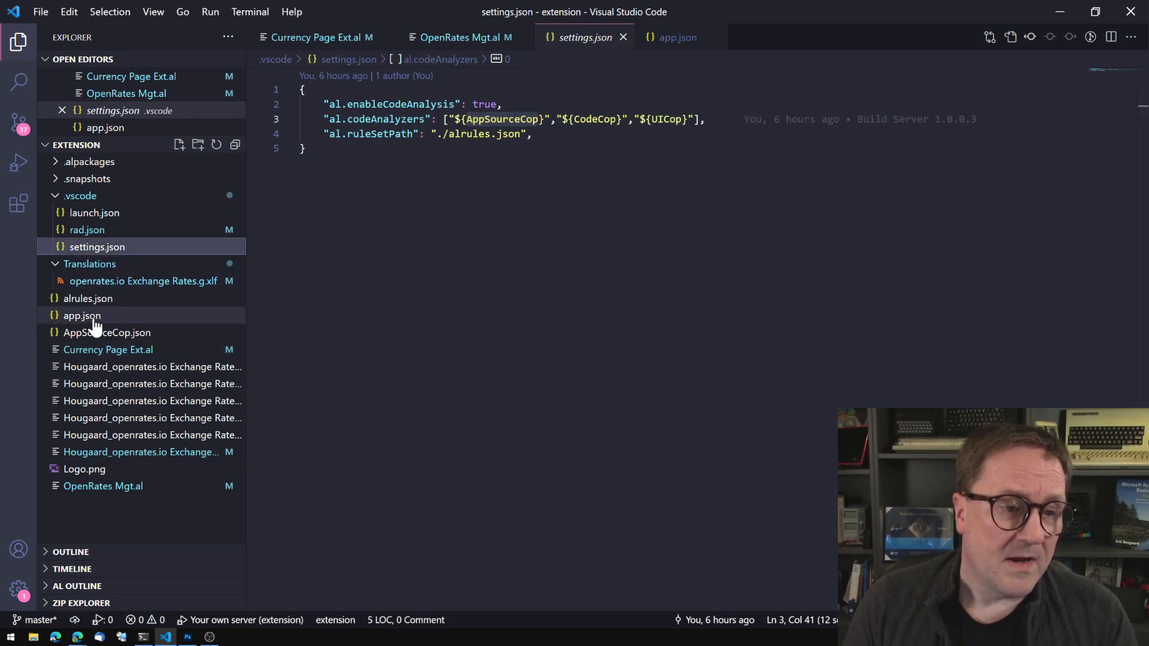
left_click(90, 316)
left_click(408, 473)
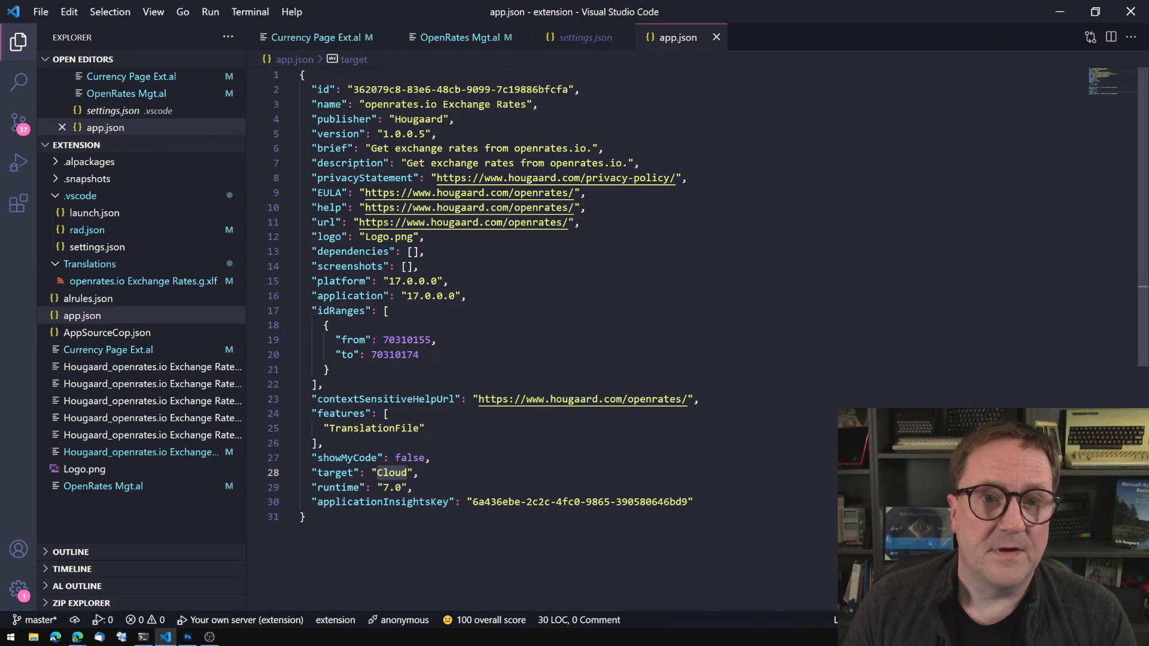
Return to settings.json and highlight the UICop entry in the code analyzers list.
left_click(590, 38)
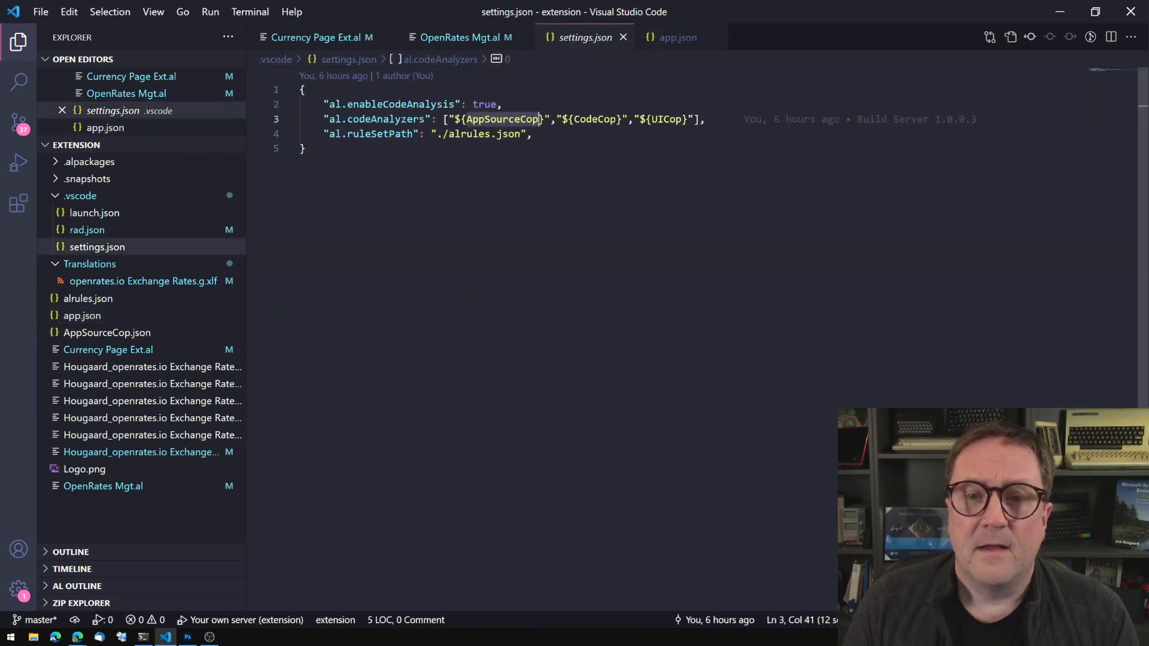
left_click(678, 119)
double_click(677, 119)
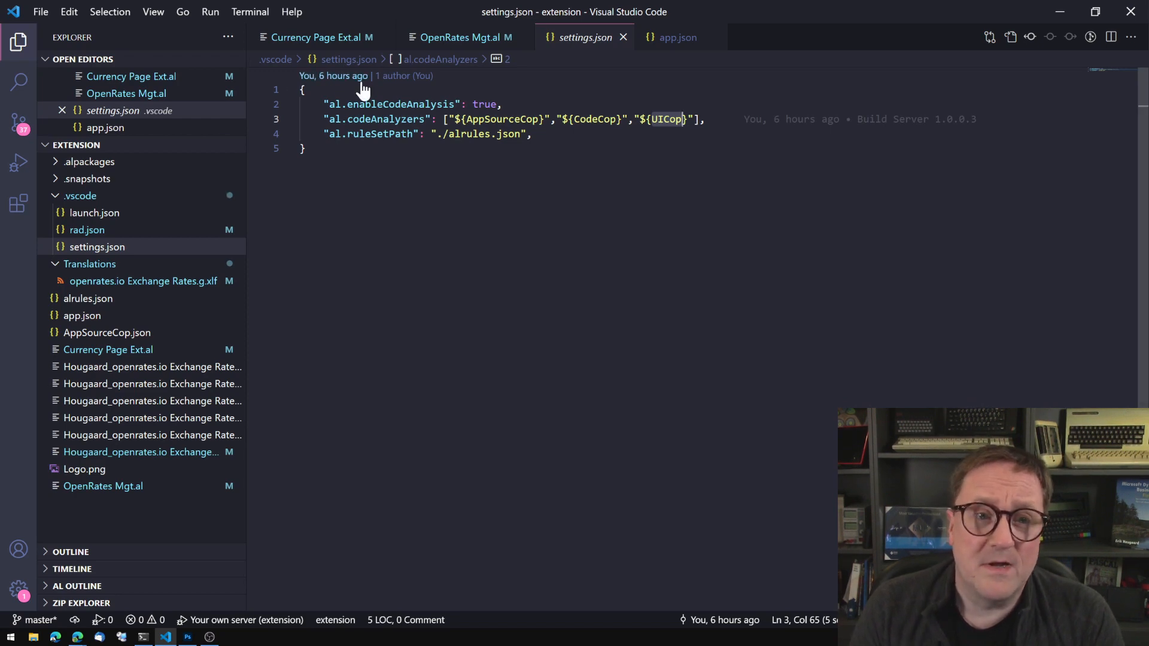
Review the GetOpenRatesHgd action in Currency Page Ext.al and the exchange rate code in OpenRates Mgt.al.
left_click(341, 37)
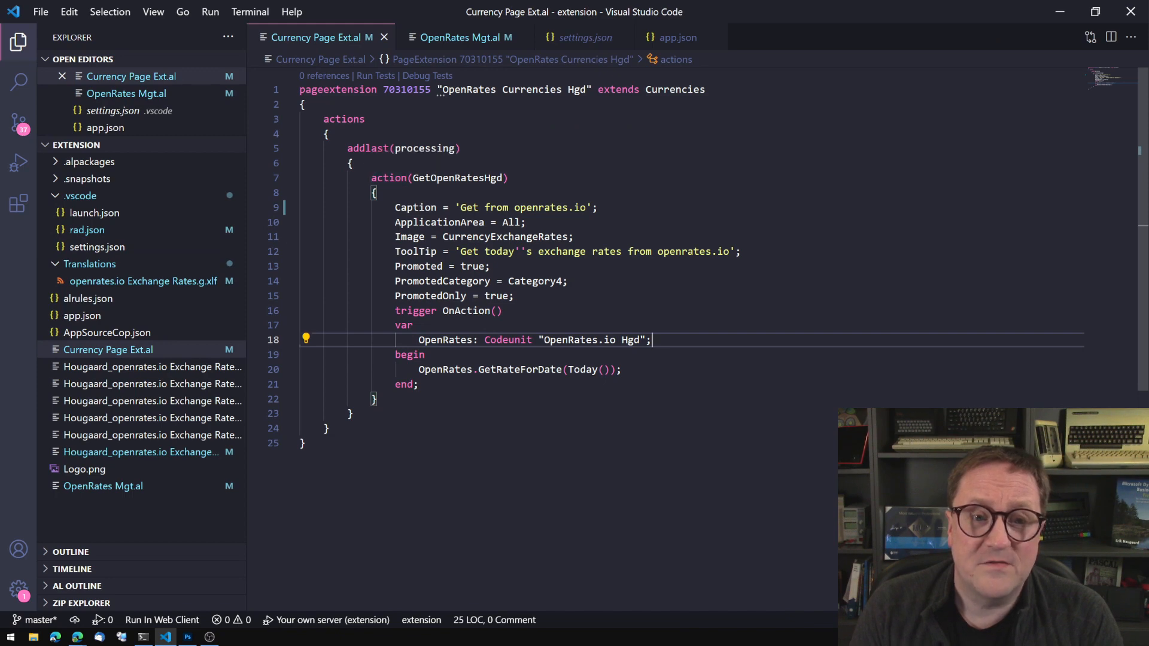
mouse_move(442, 281)
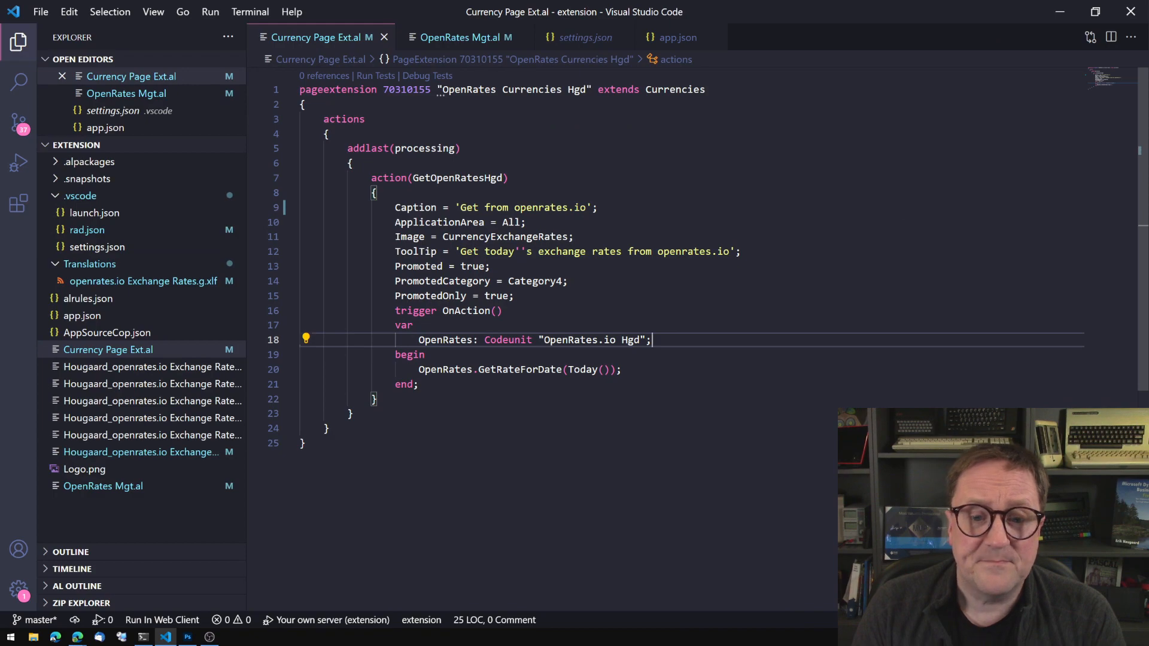
left_click(450, 38)
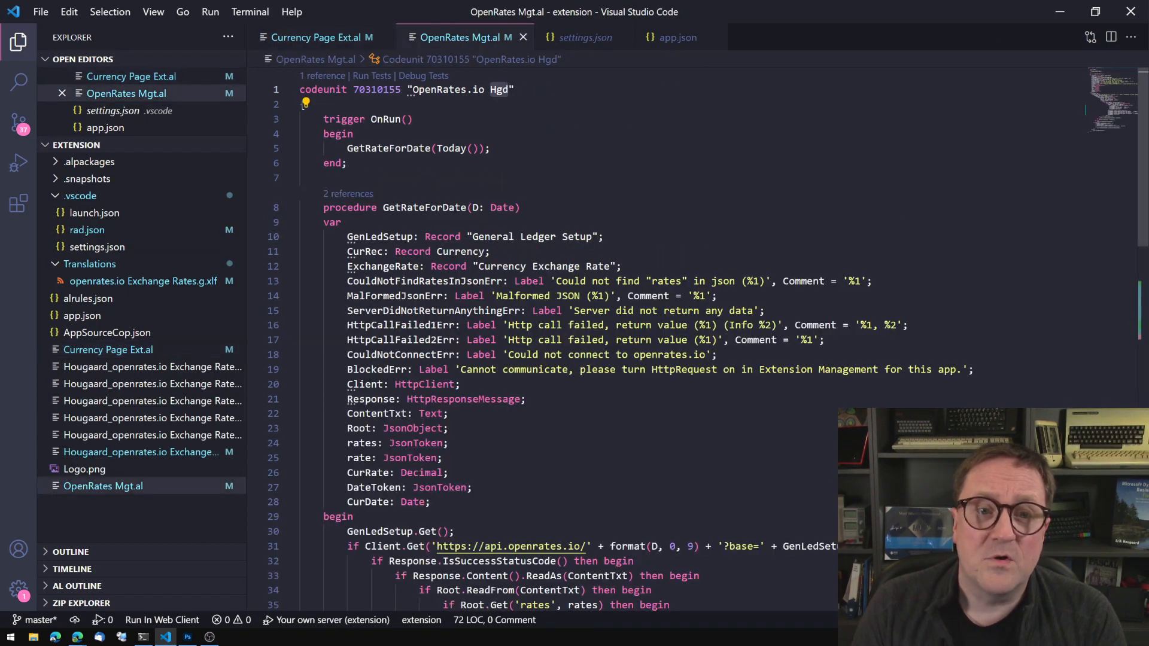
scroll(479, 311, "down", 13)
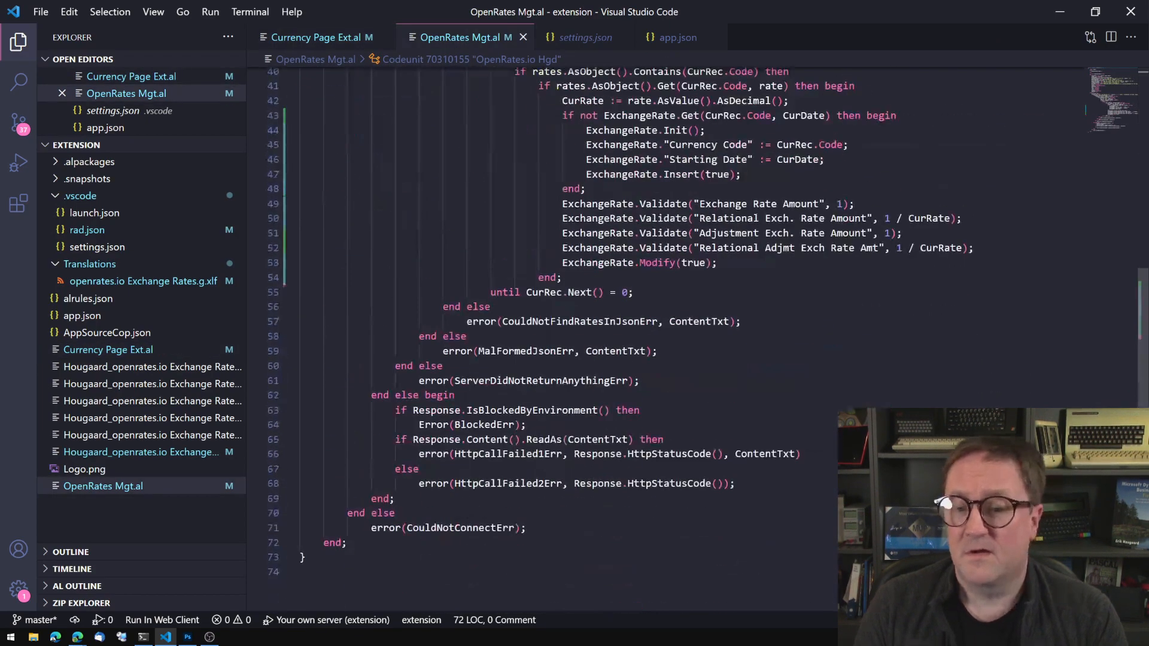
scroll(695, 339, "up", 11)
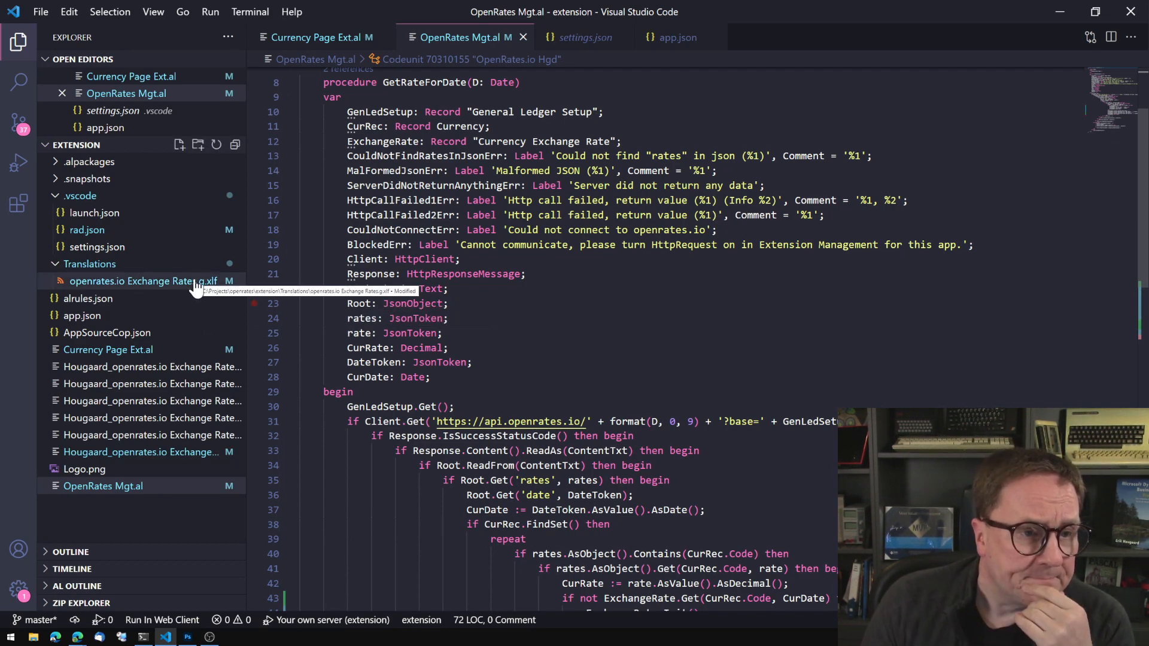
Open AppSourceCop.json and examine the mandatory suffix and supported countries, highlighting the suffix value.
left_click(116, 335)
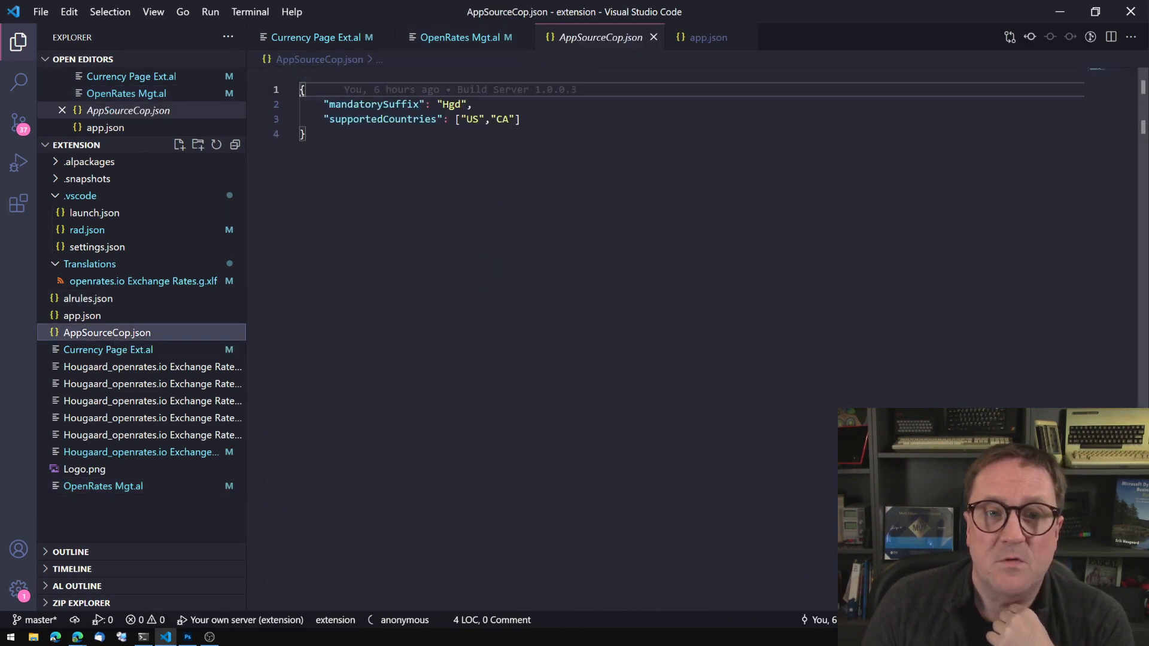
double_click(452, 105)
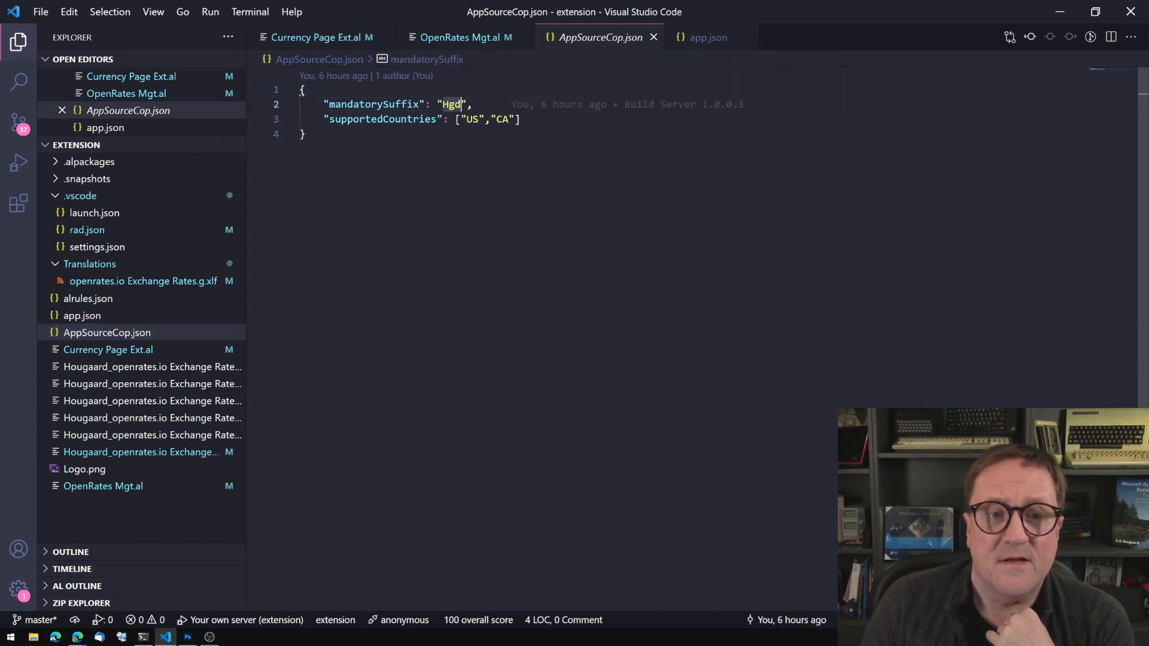
mouse_move(383, 119)
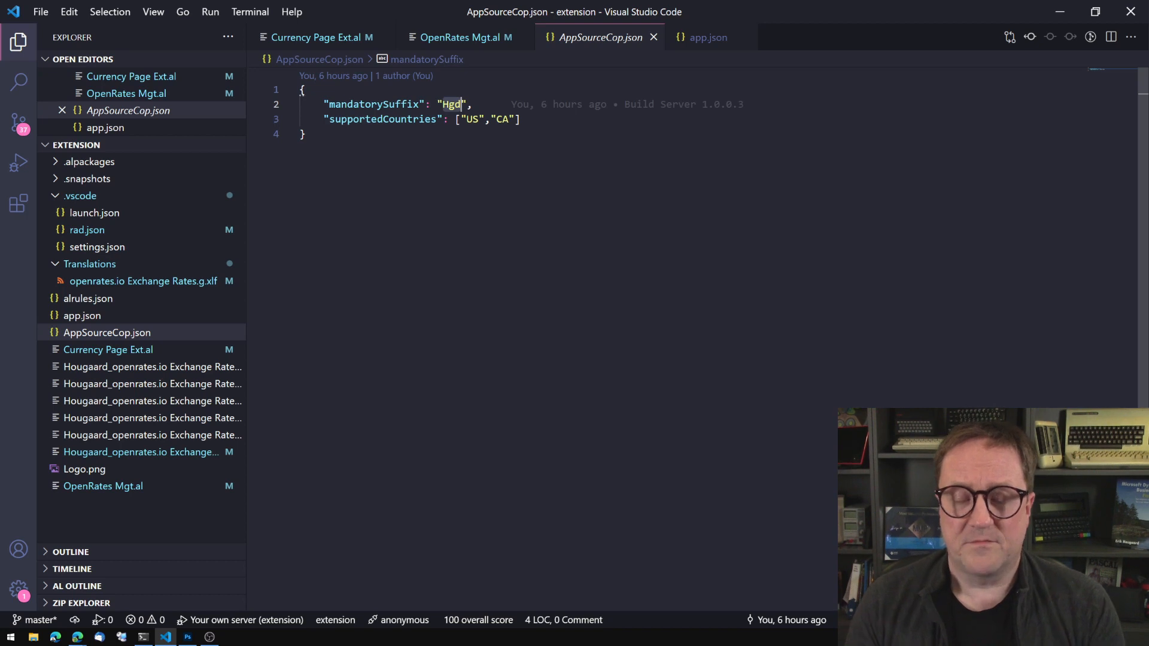
Switch to the terminal, move up from the installer folder to the build folder and run build.cmd.
key("alt+Tab")
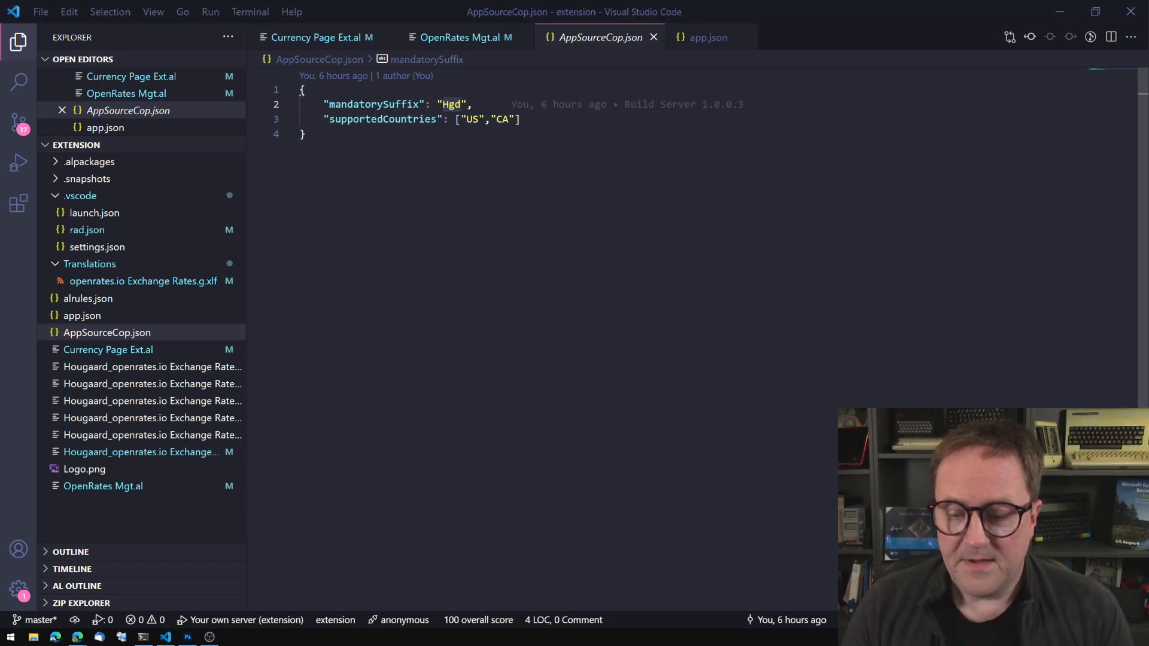
key("alt+Tab")
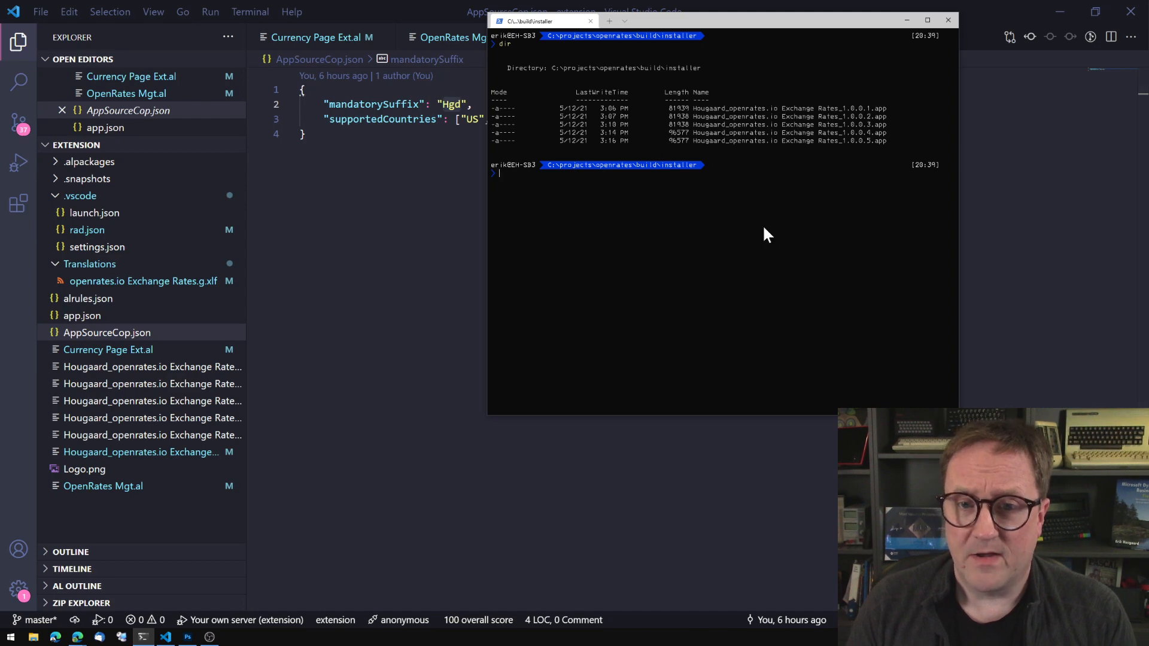
type(".")
key("Return")
type("bui")
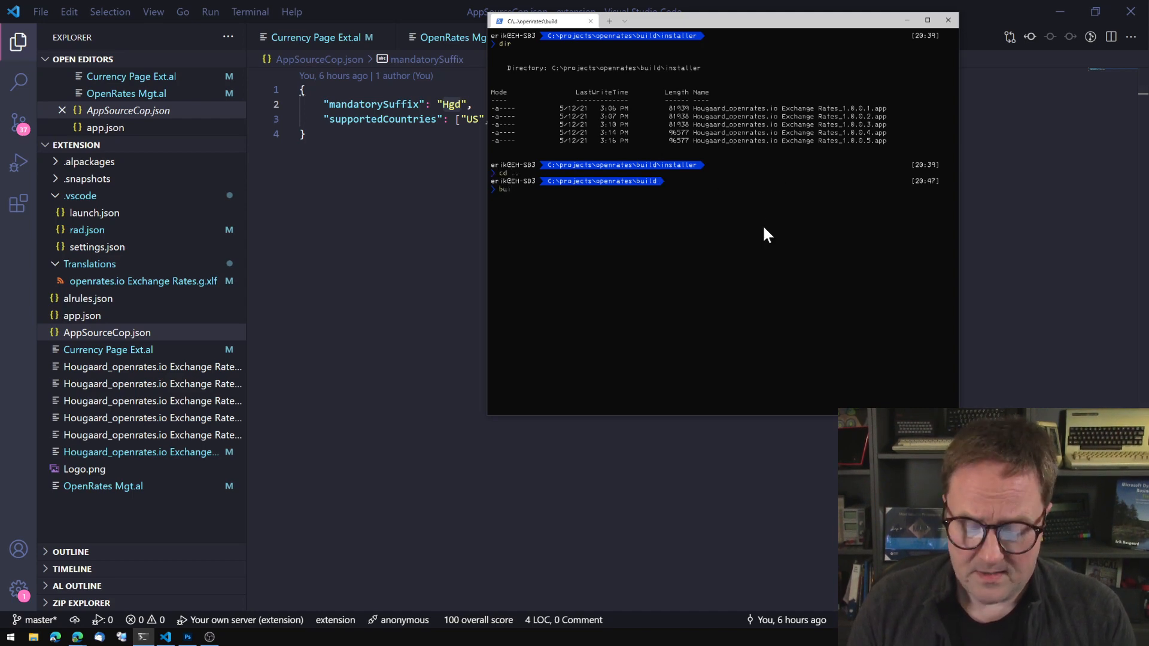
type("ld")
key("Tab")
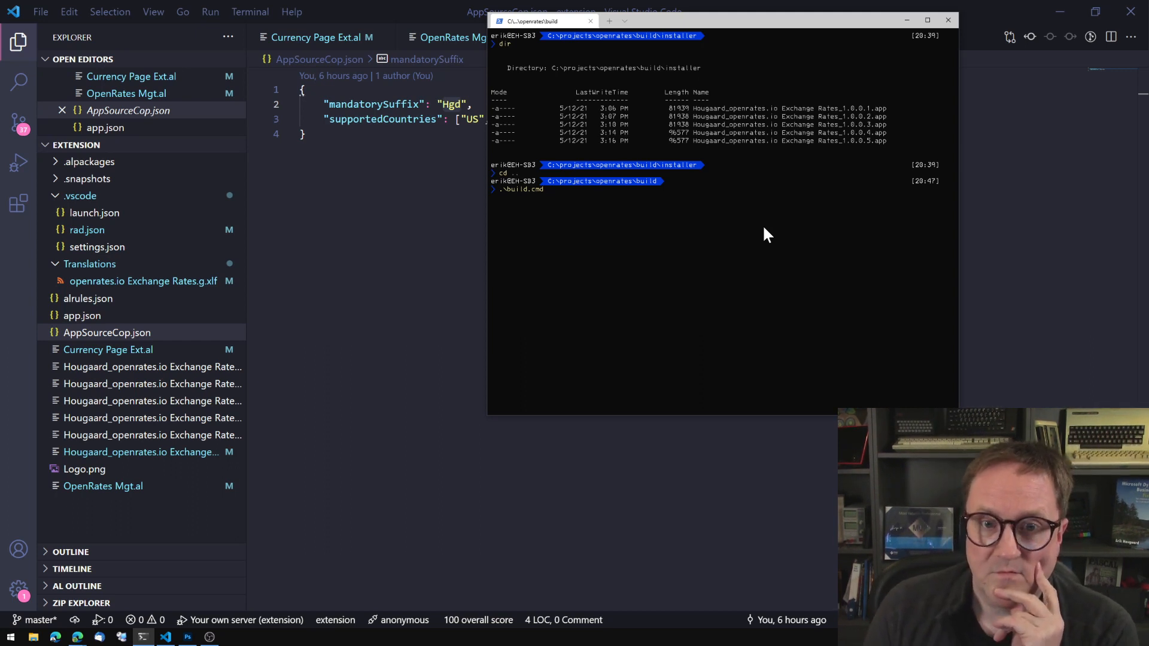
key("Return")
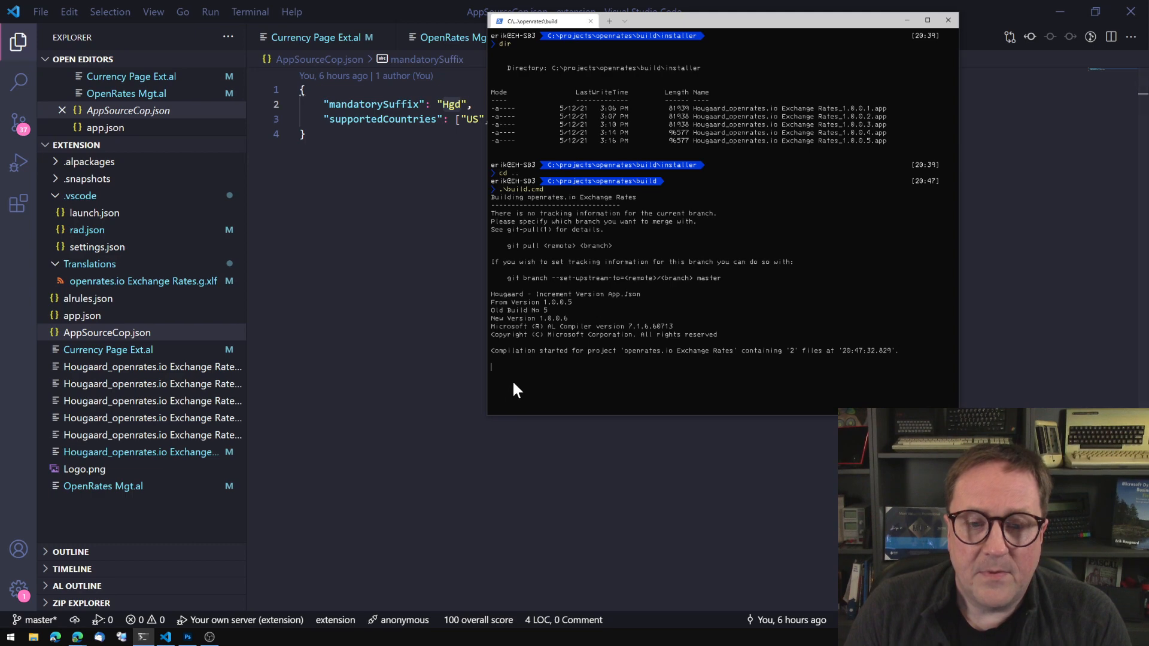
Enlarge the terminal text and window to examine the build output.
scroll(513, 382, "up", 1)
scroll(513, 384, "up", 1)
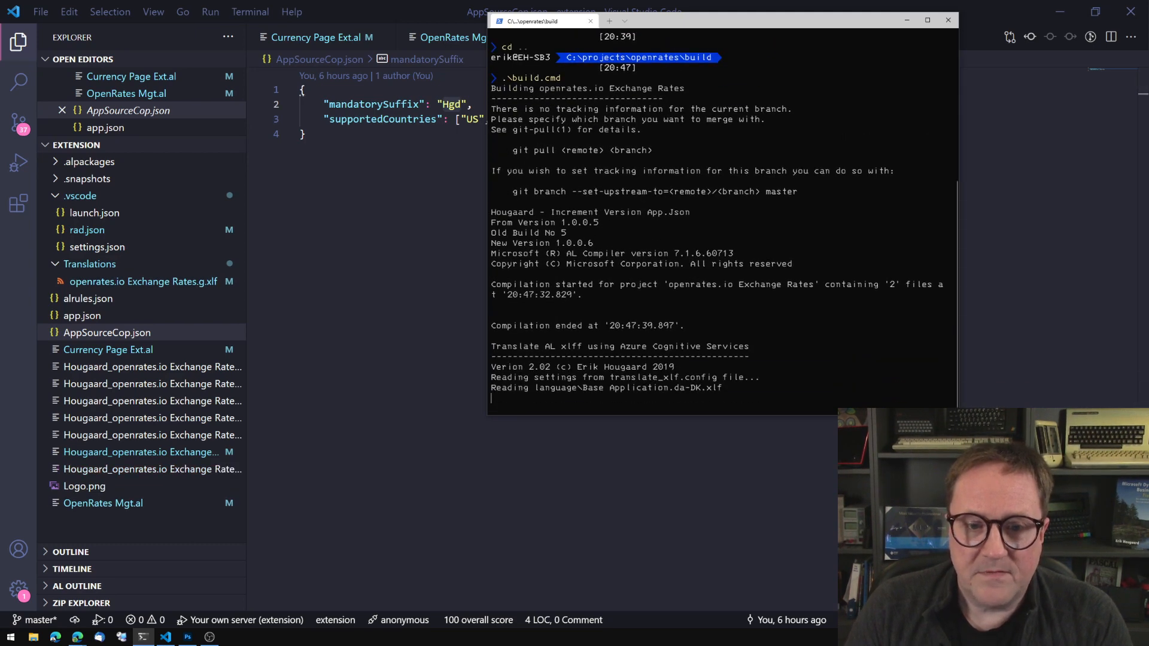
left_click_drag(488, 415, 277, 541)
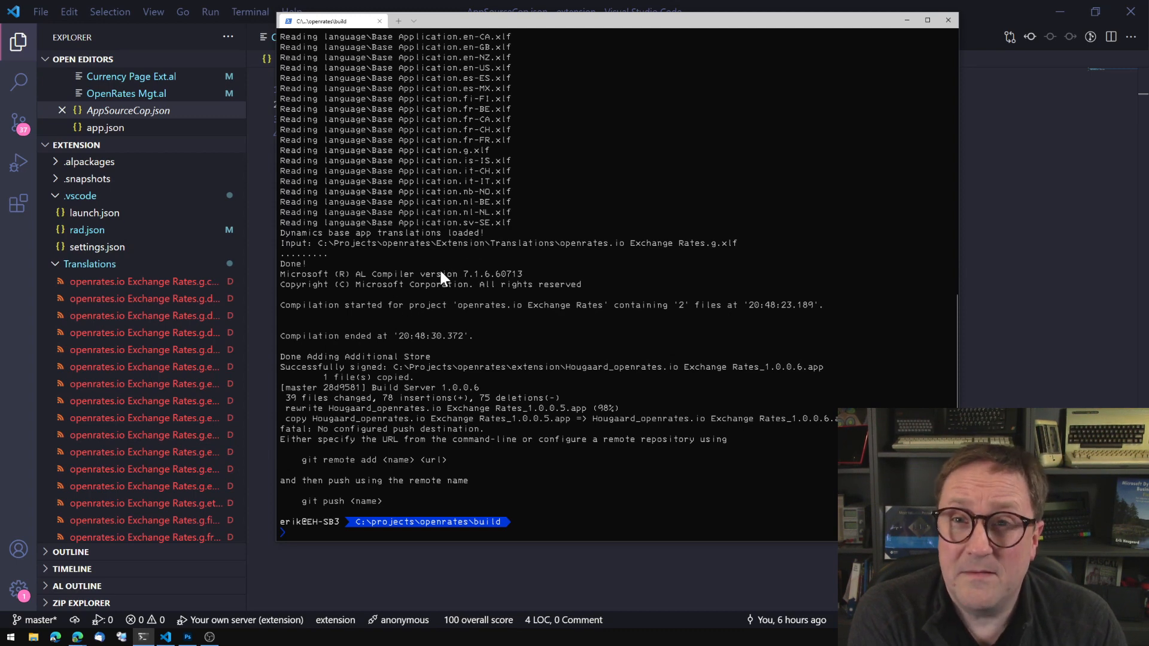
scroll(449, 254, "up", 10)
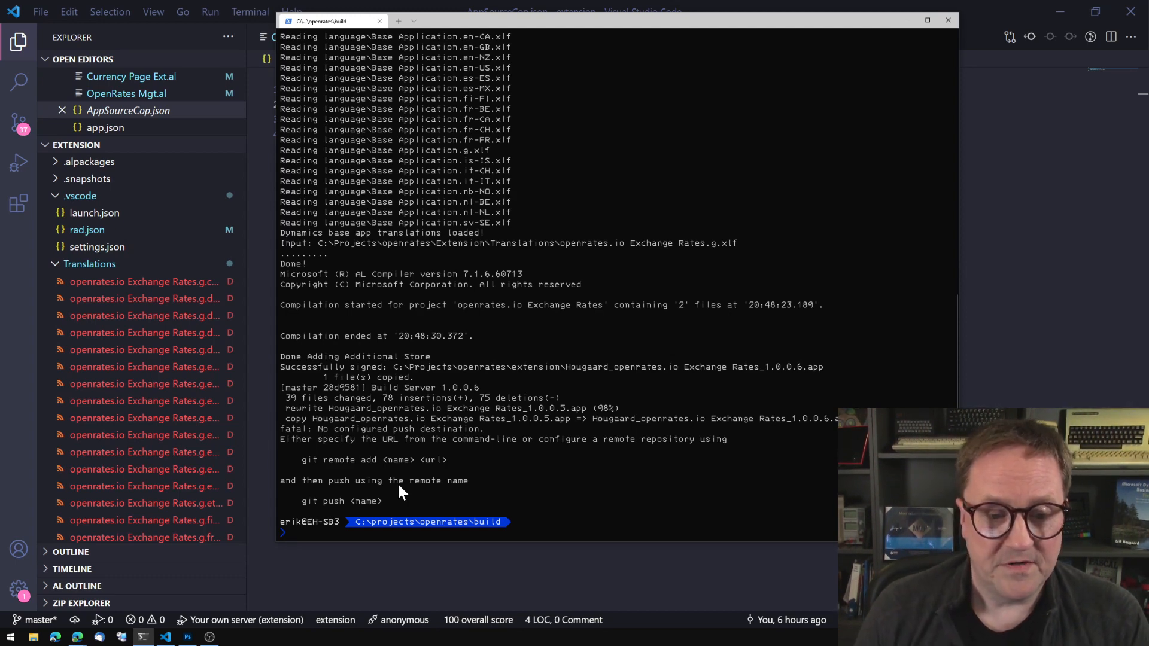
List the contents of the installer folder with dir.
type("dir")
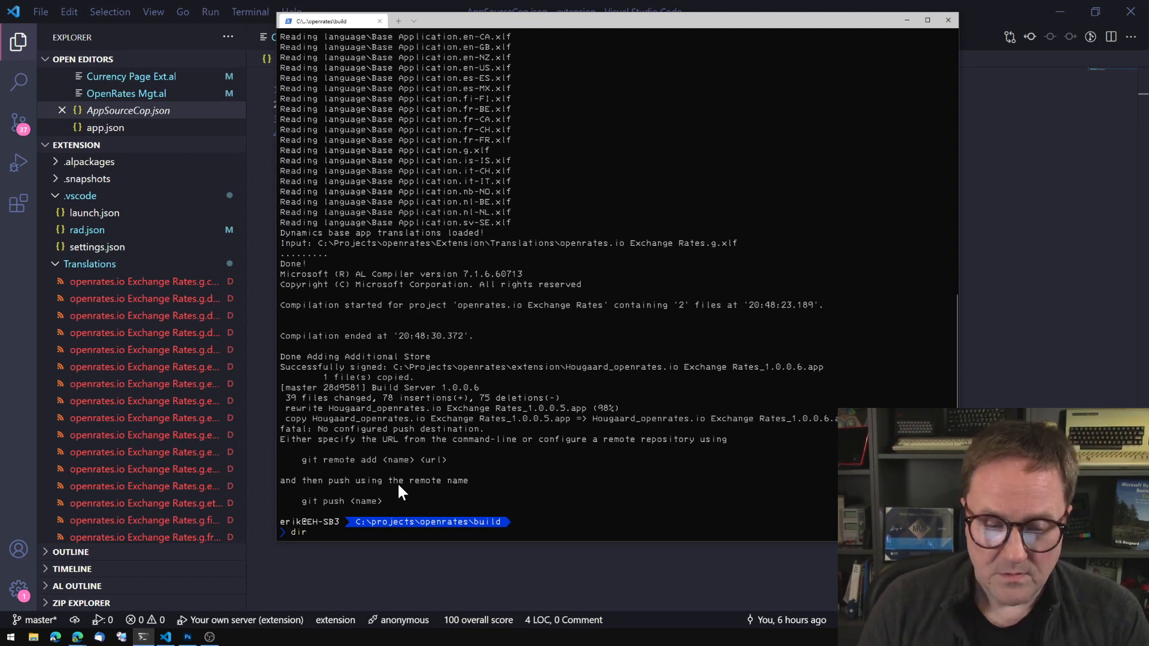
type(" installer")
key("Return")
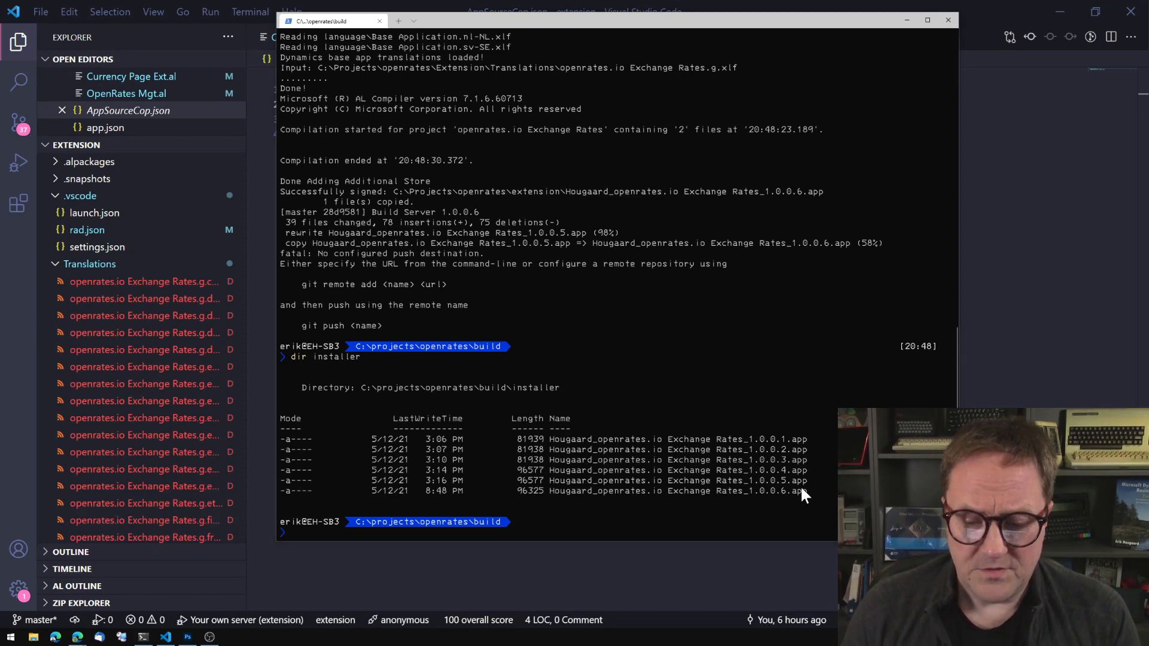
Switch to the Technical Validation page in the browser, dismiss the page search and examine the checklist, highlighting "HttpRequest AL type" in the remote services requirement.
key("alt+Tab")
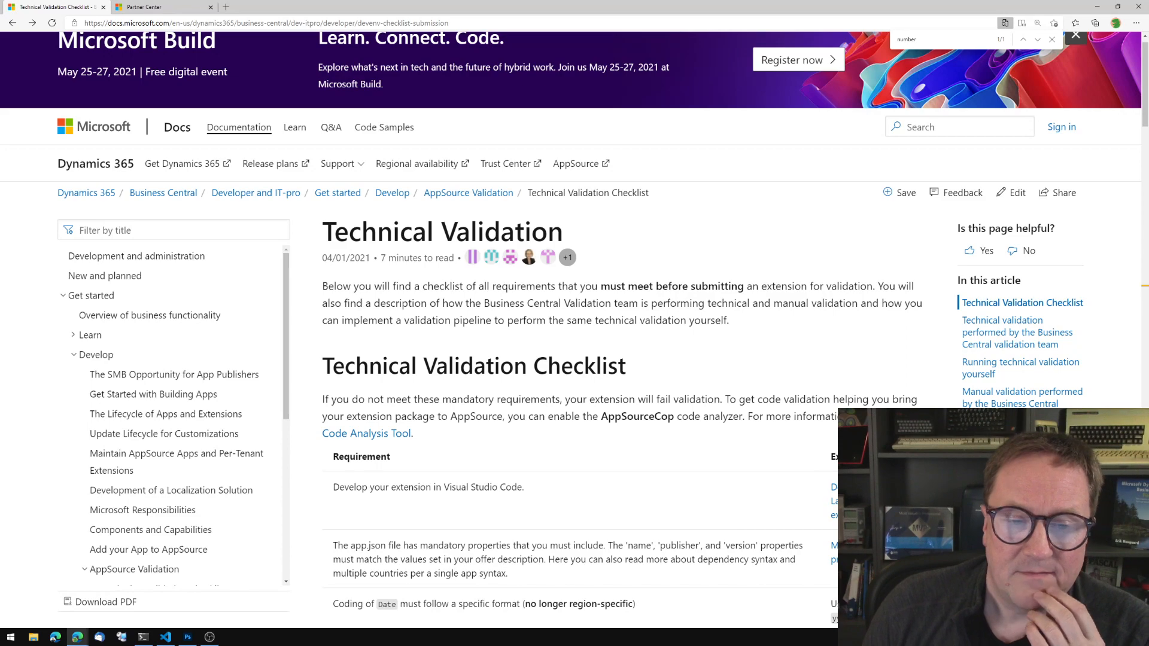
scroll(609, 406, "down", 2)
scroll(609, 404, "down", 6)
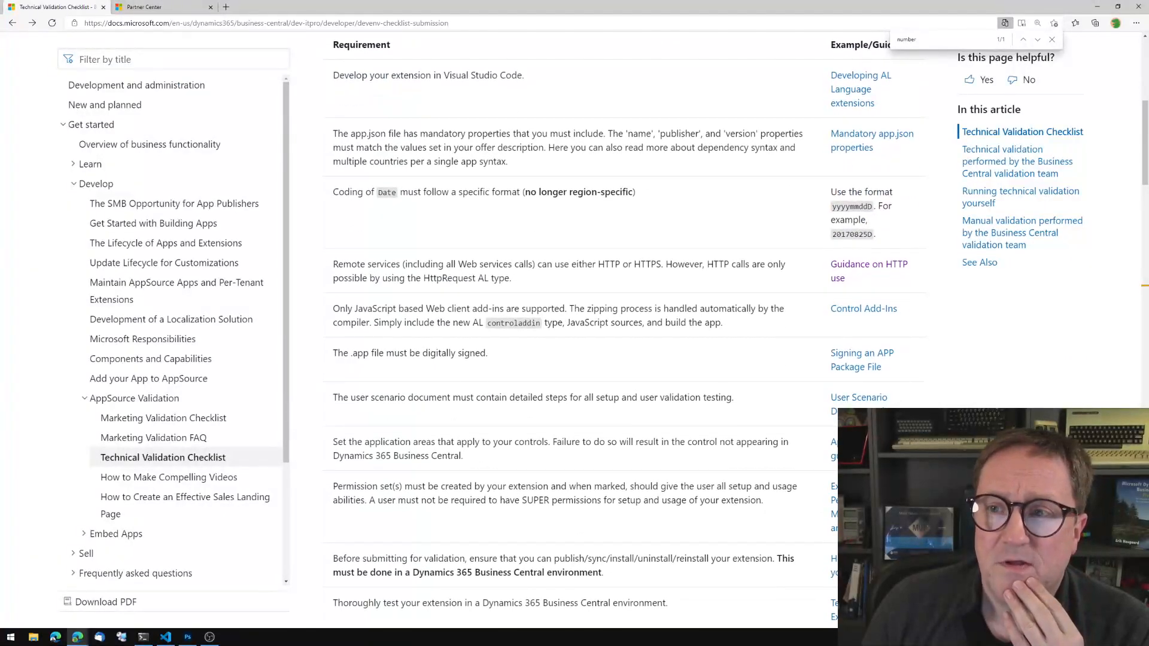
left_click(1051, 38)
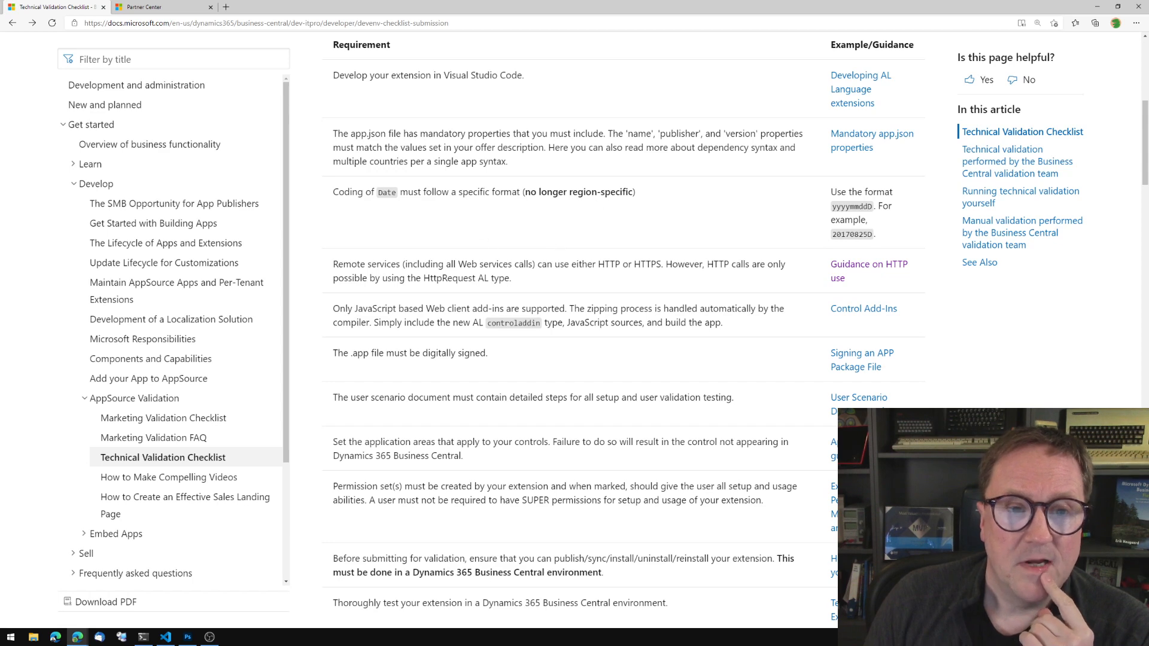
scroll(455, 254, "down", 2)
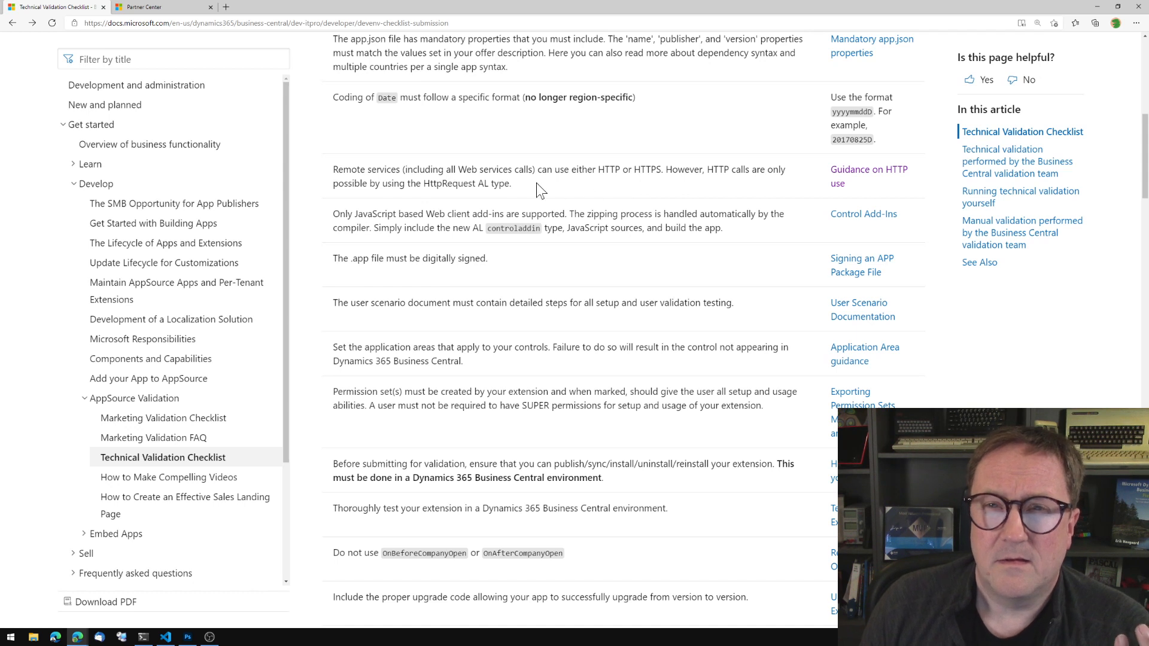
left_click_drag(424, 183, 510, 183)
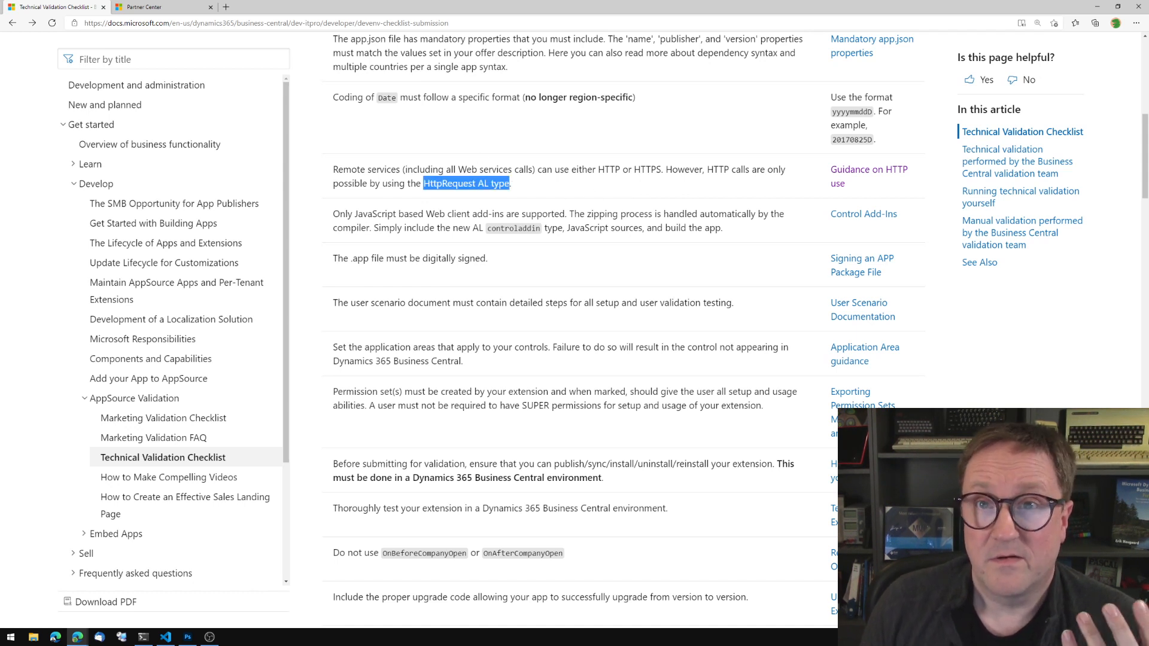
left_click(515, 180)
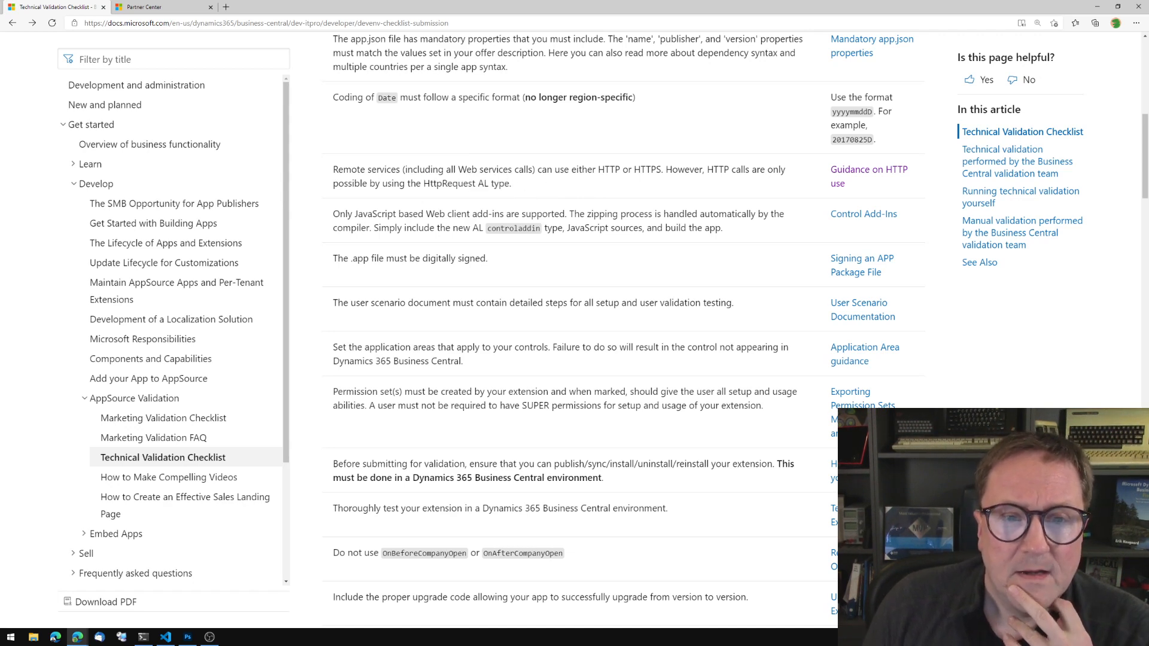
Highlight the checklist requirement that the .app file must be digitally signed.
scroll(524, 199, "down", 1)
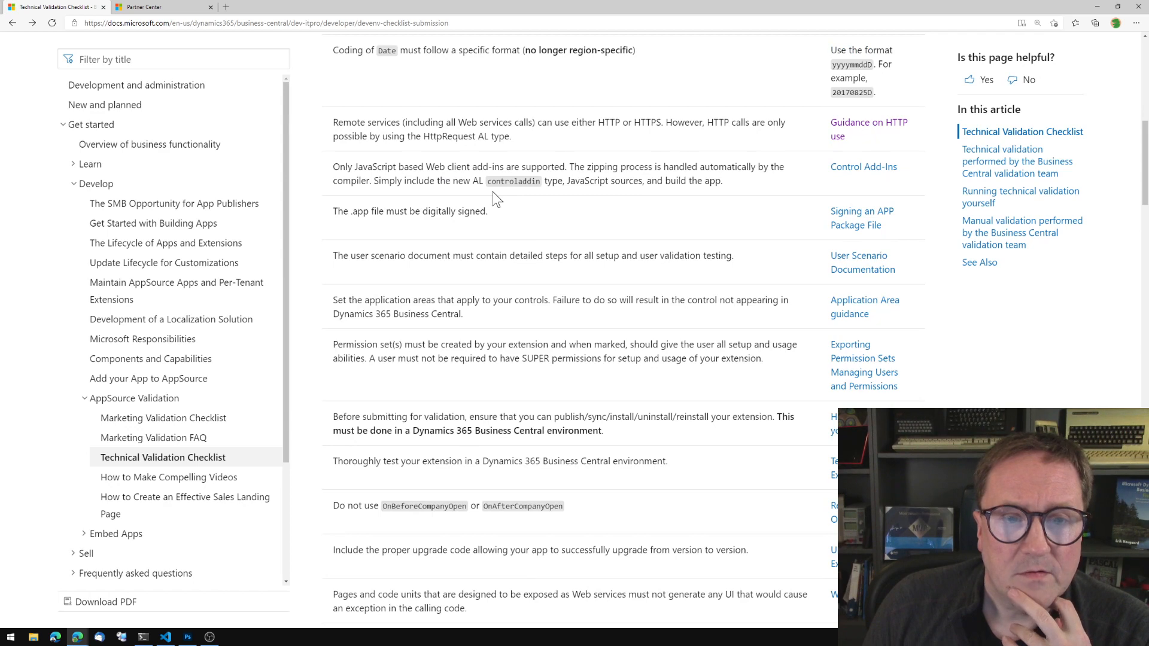
scroll(504, 237, "down", 1)
left_click_drag(344, 158, 504, 177)
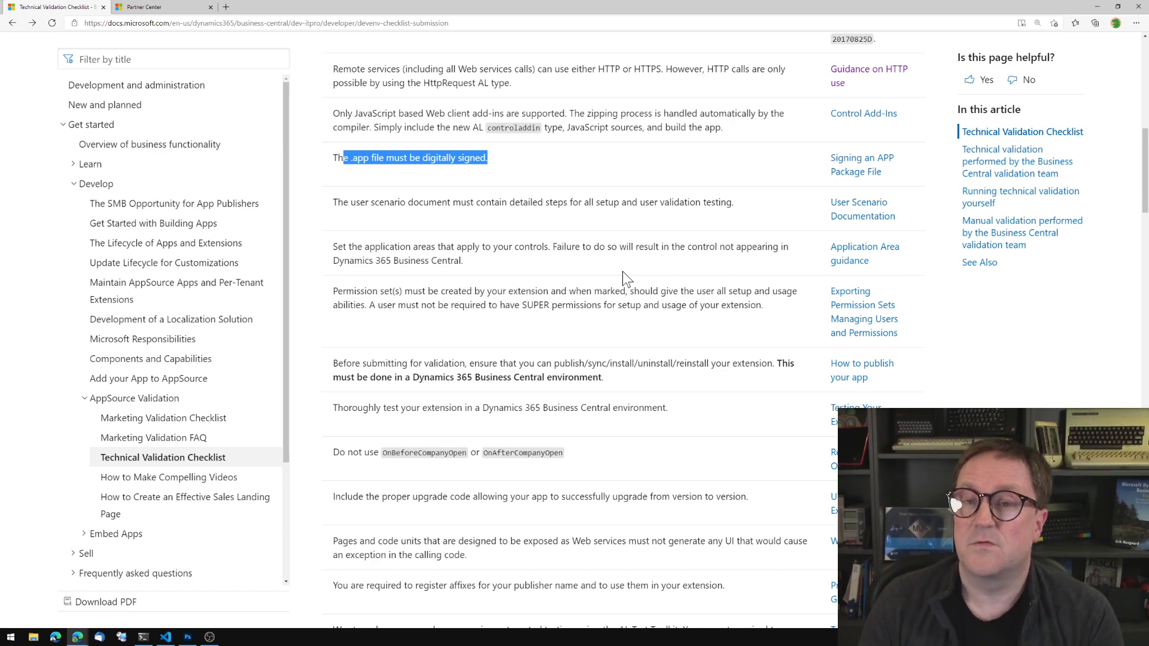
Switch to the terminal, change to the openrates assets folder and list its files.
key("alt+Tab")
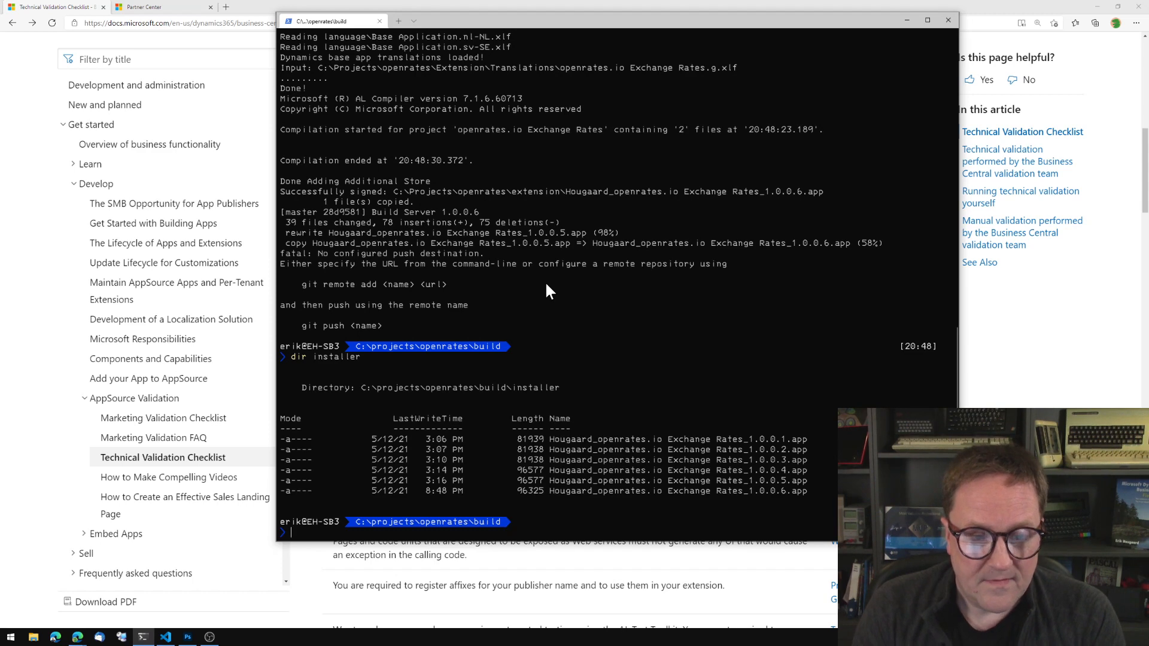
type("cd..")
key("Return")
type("c")
type("d .\\ass")
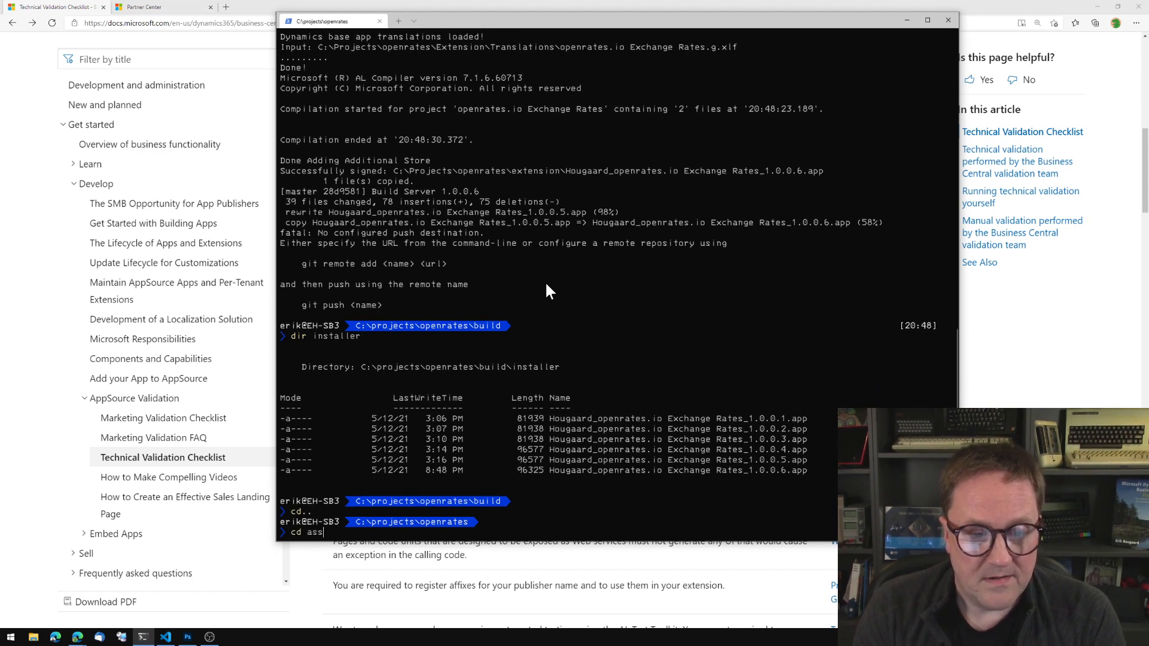
key("Tab")
key("Return")
type("dir")
key("Return")
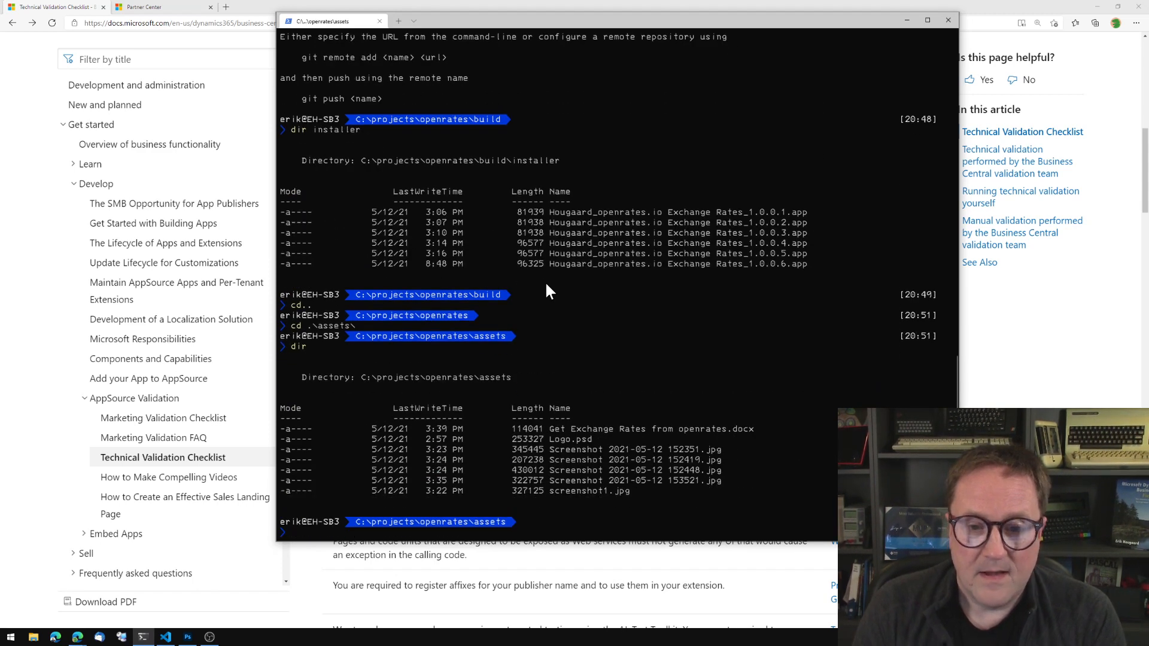
Enlarge the terminal text and widen the window to examine the assets listing.
scroll(631, 455, "up", 3)
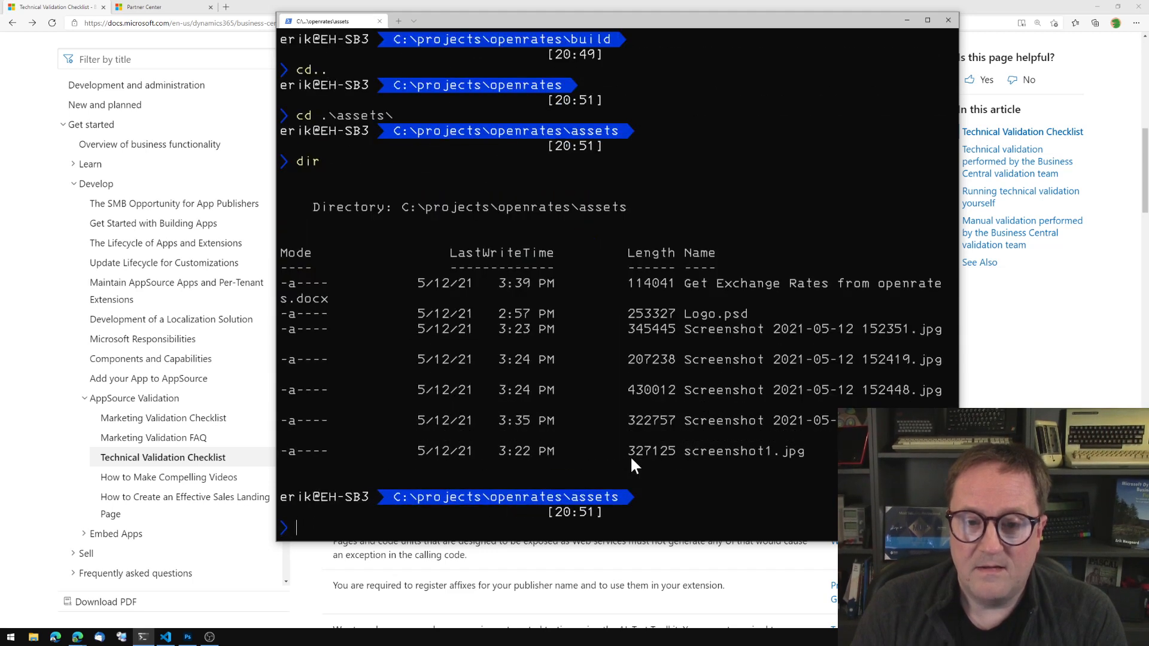
scroll(630, 455, "up", 5)
scroll(631, 455, "down", 5)
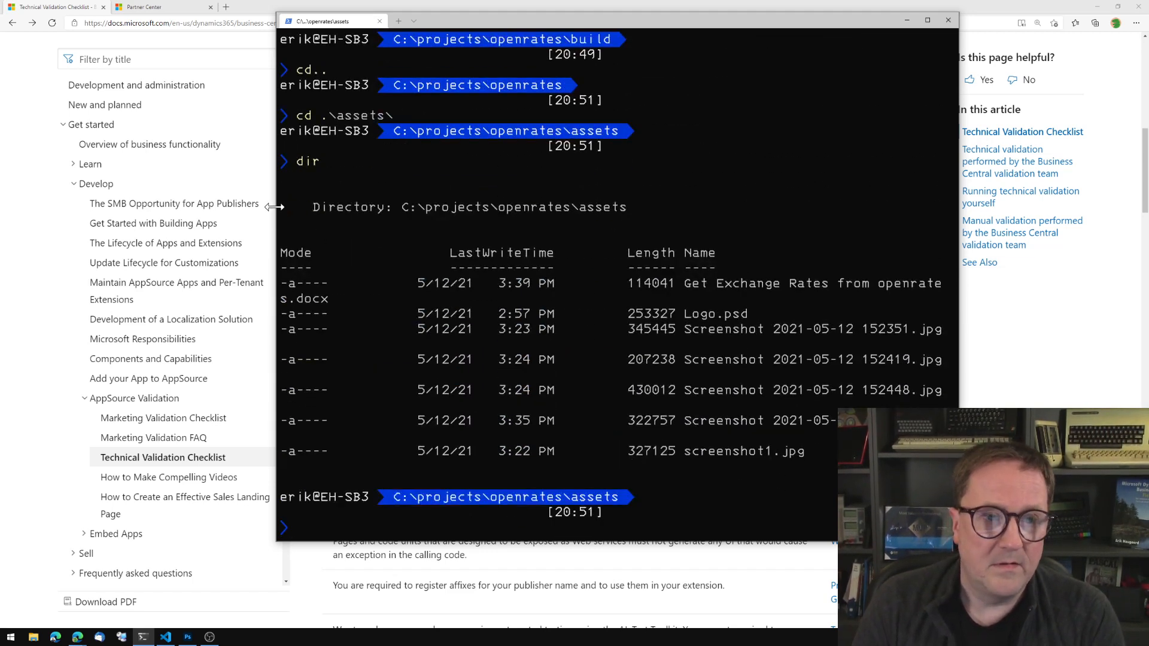
left_click_drag(274, 206, 64, 207)
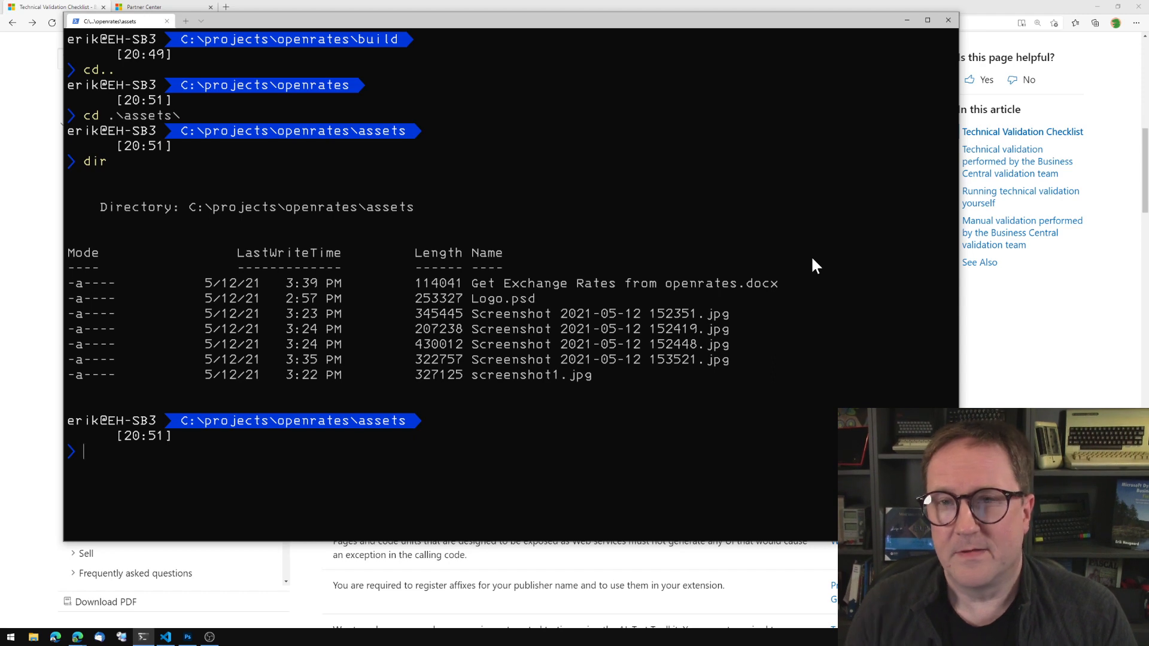
left_click(987, 374)
key("ctrl+l")
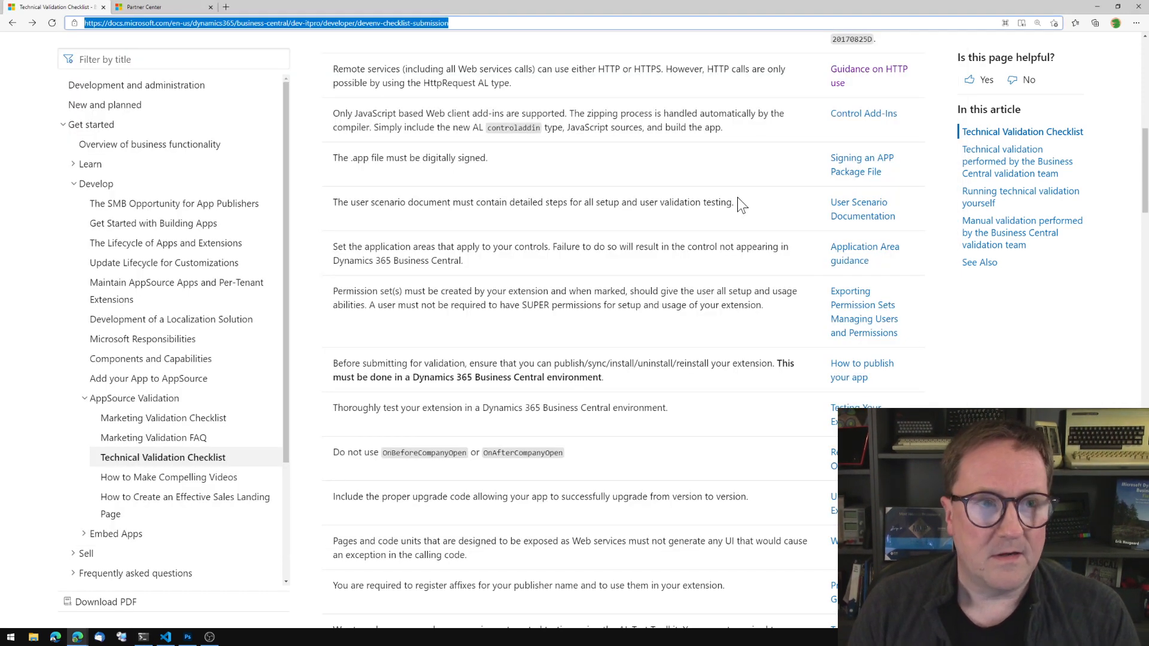
type("www.h")
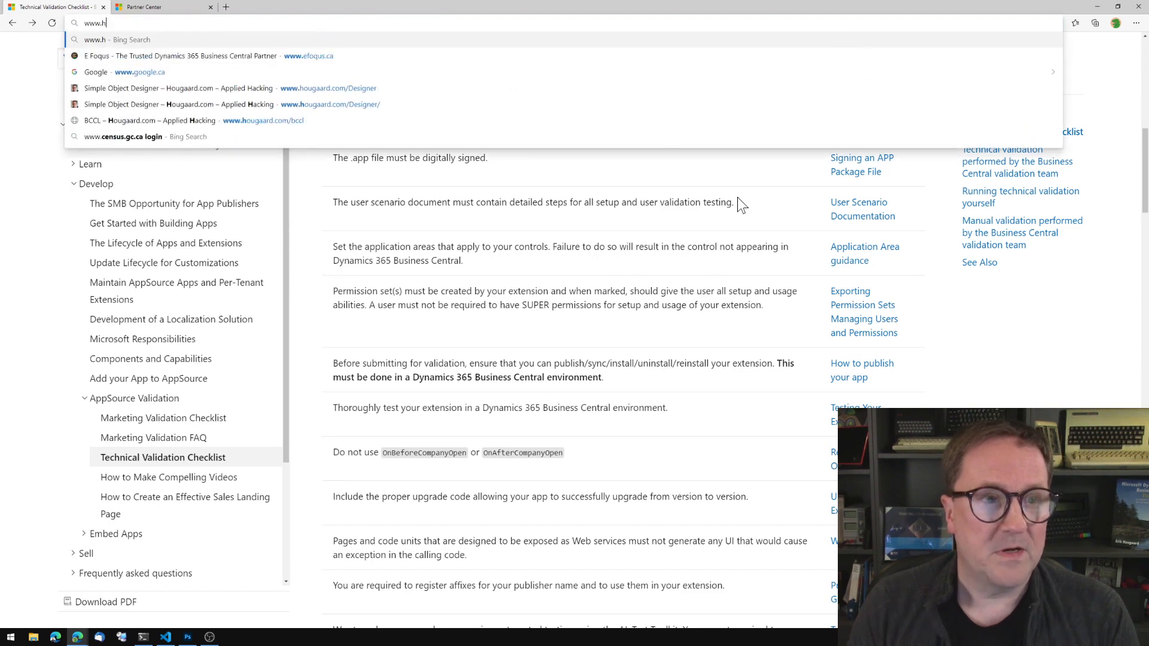
type("ougaard.com/op")
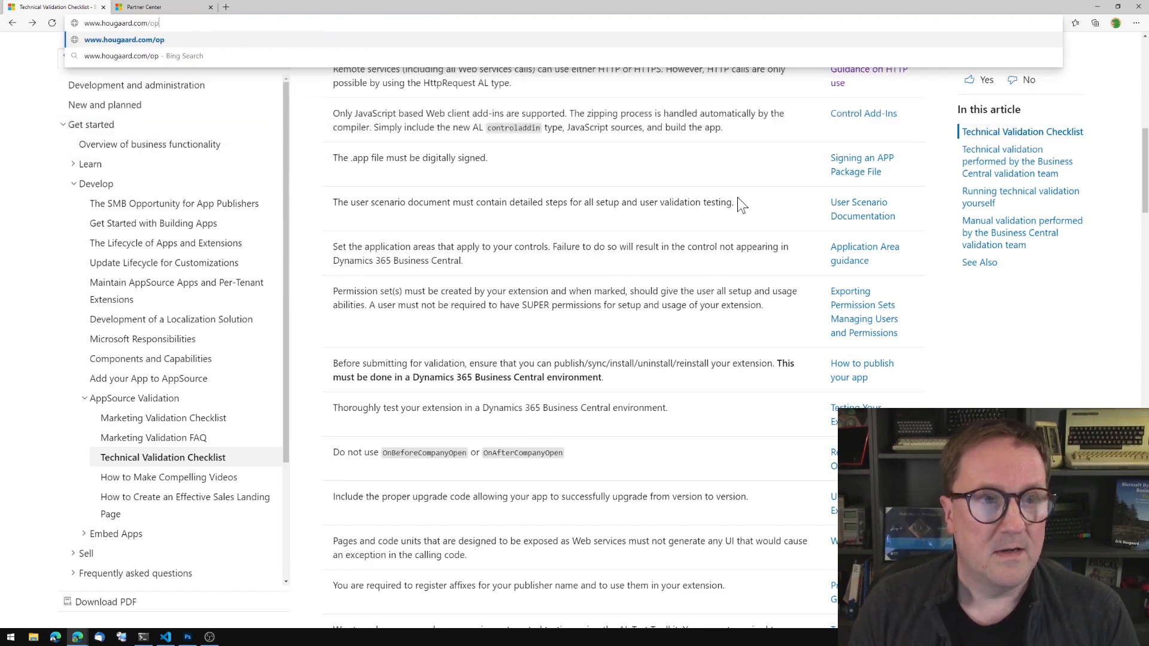
type("enrates")
key("Return")
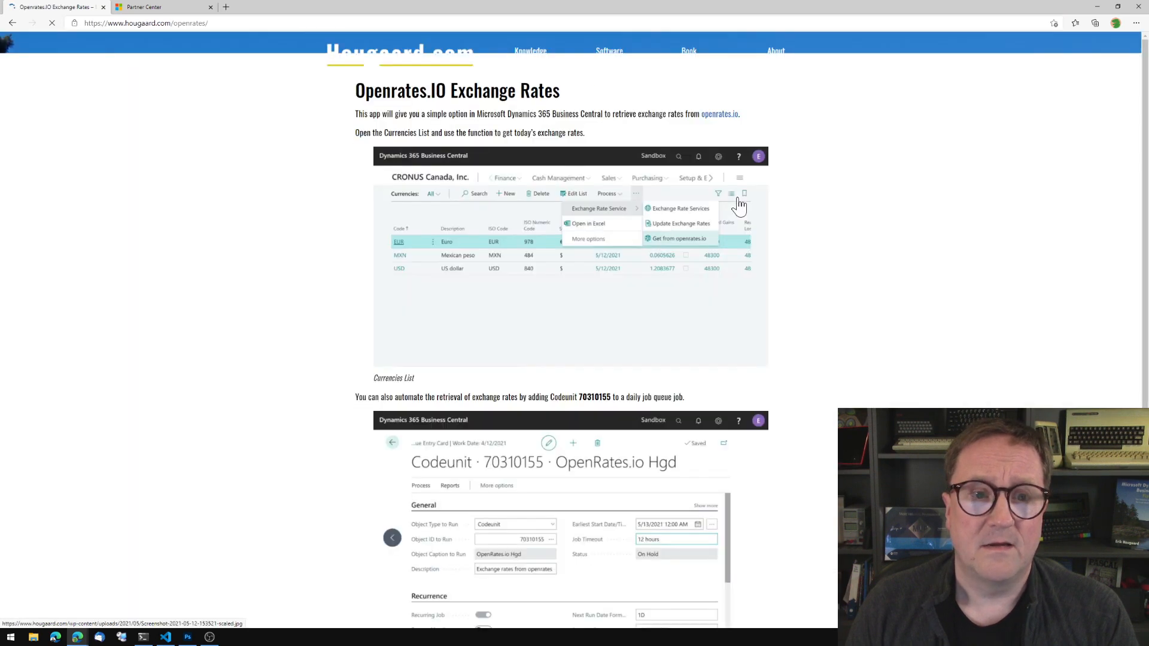
scroll(650, 419, "down", 3)
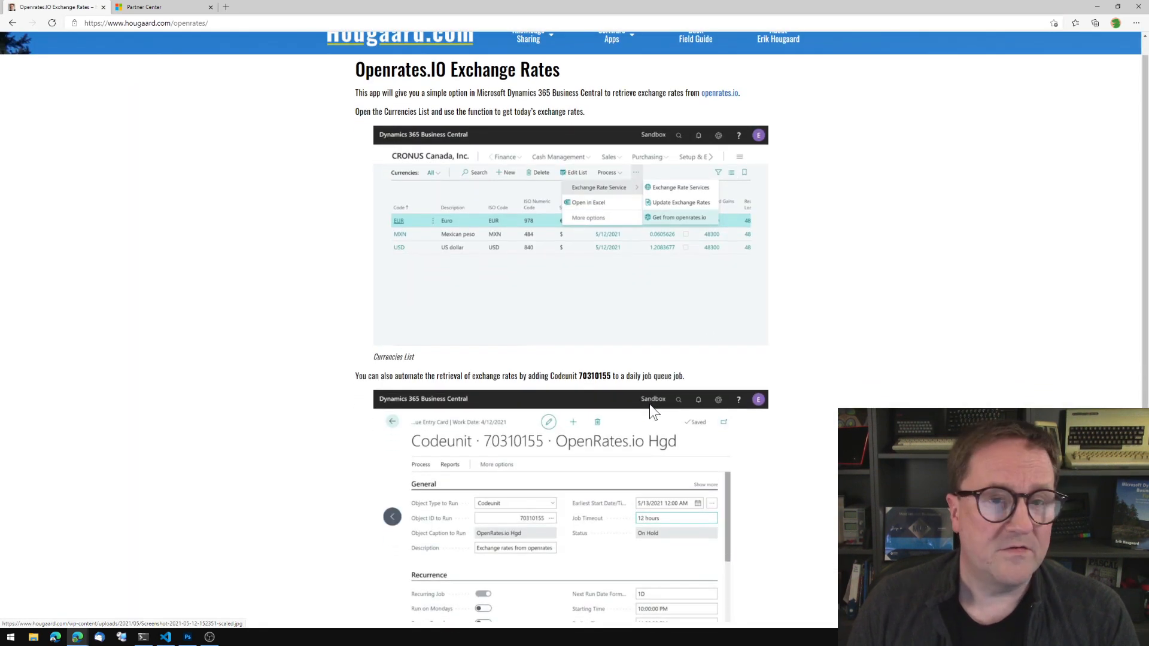
scroll(649, 404, "up", 3)
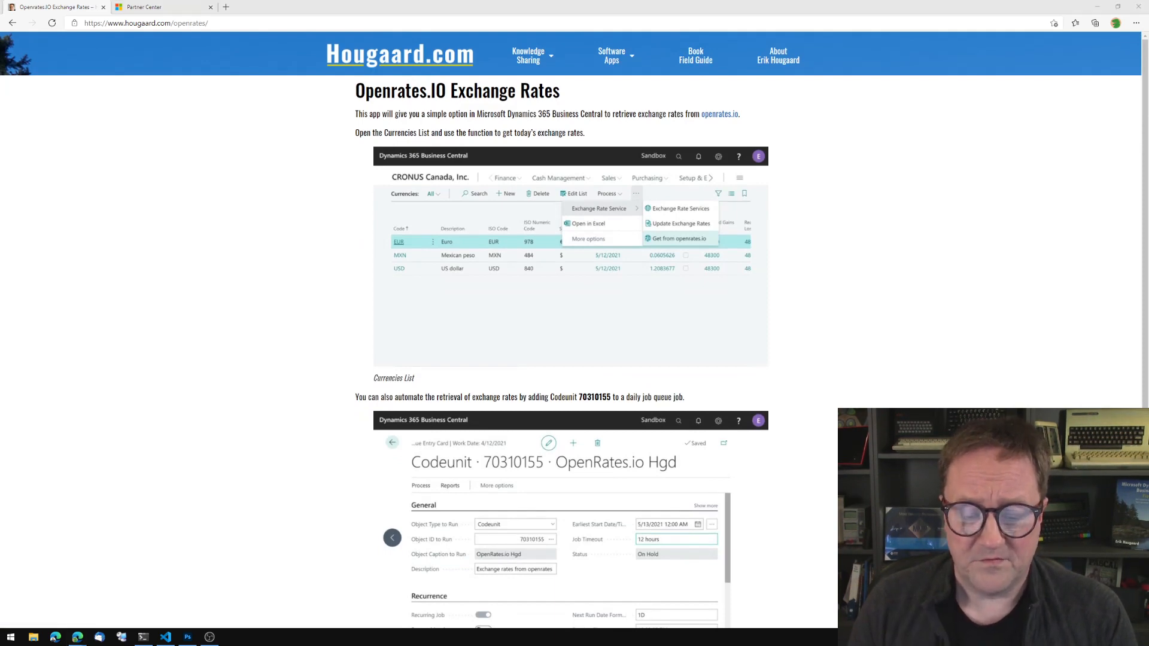
Return to the Technical Validation checklist and examine the application area and permission set requirements.
key("alt+Tab")
key("ctrl+Tab")
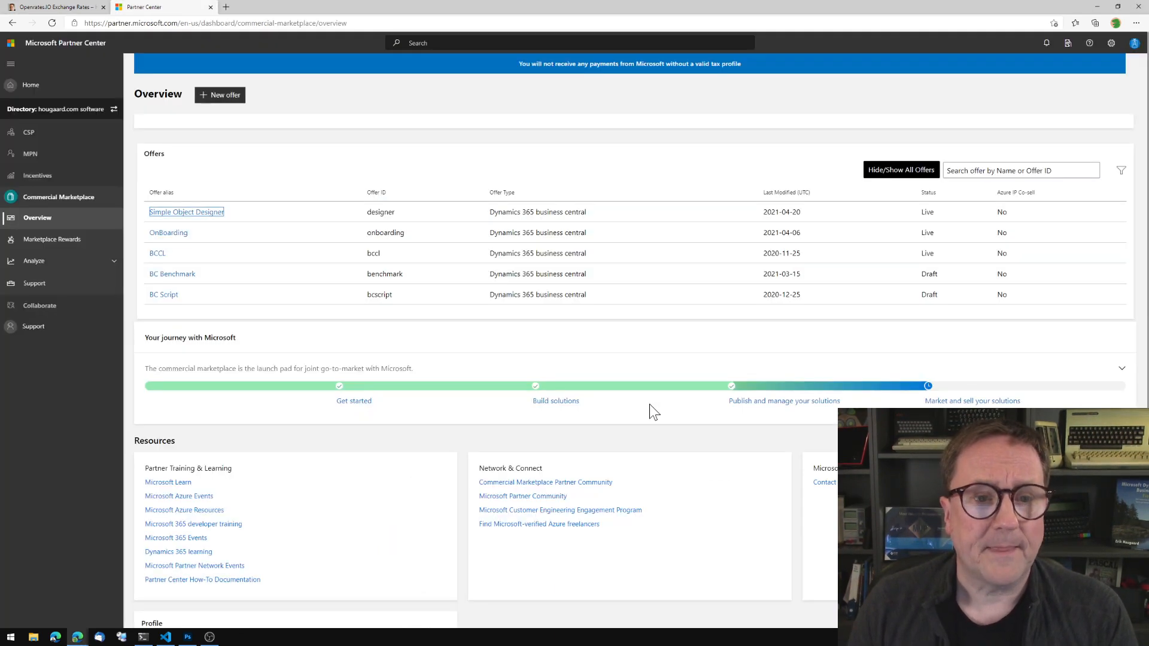
key("ctrl+Tab")
key("alt+Left")
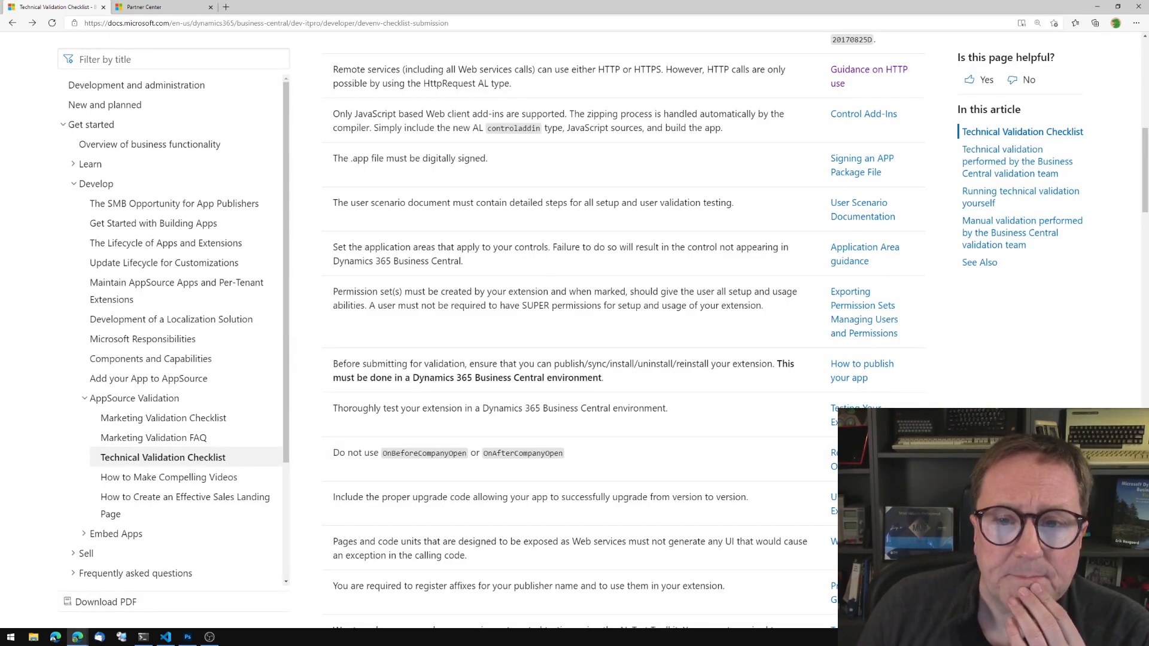
scroll(470, 315, "down", 2)
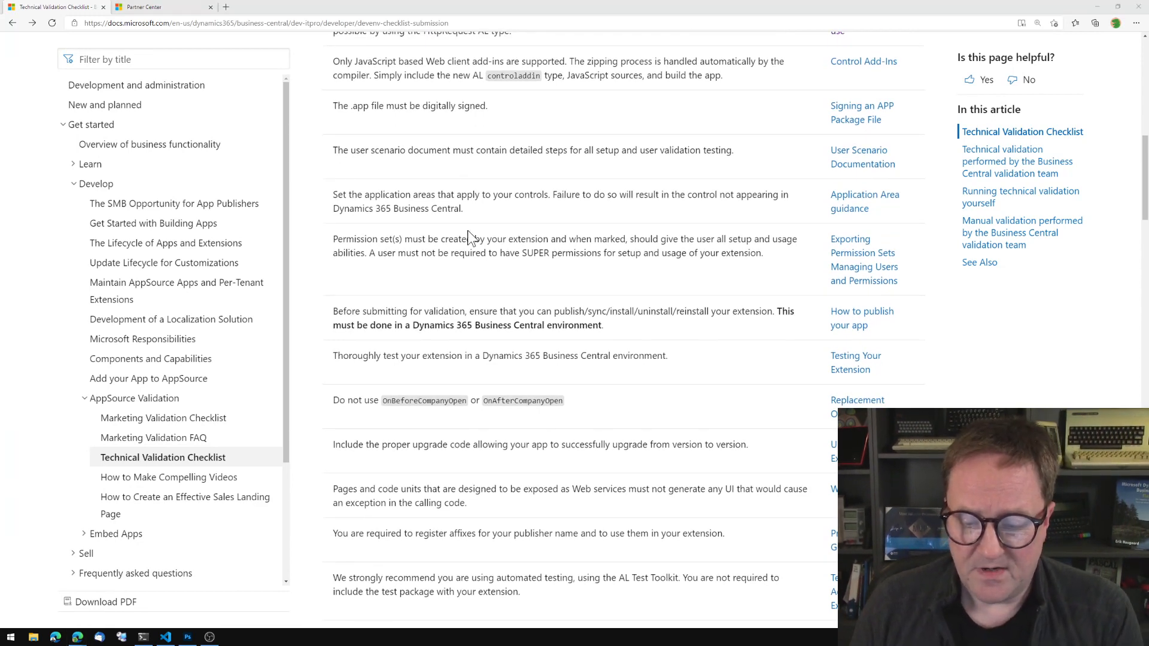
Switch to Visual Studio Code and close AppSourceCop.json and app.json, leaving OpenRates Mgt.al in view.
key("alt+Tab")
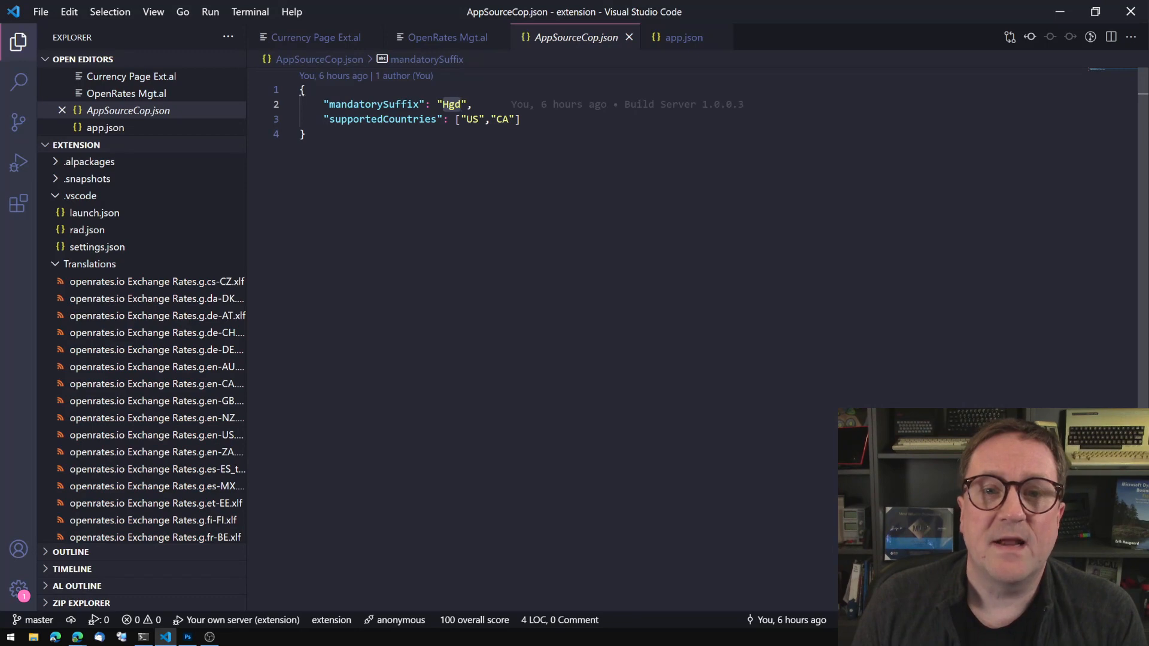
left_click(629, 39)
left_click(592, 35)
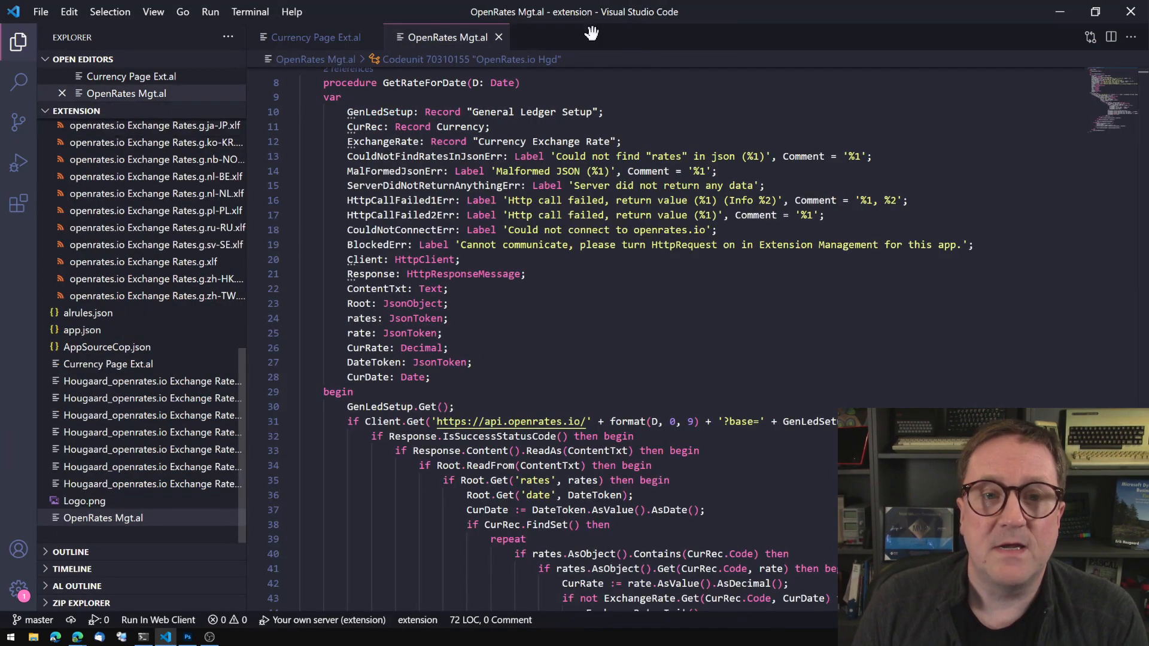
Check the action's ApplicationArea property in Currency Page Ext.al against the checklist's application area requirement in the browser.
left_click(332, 39)
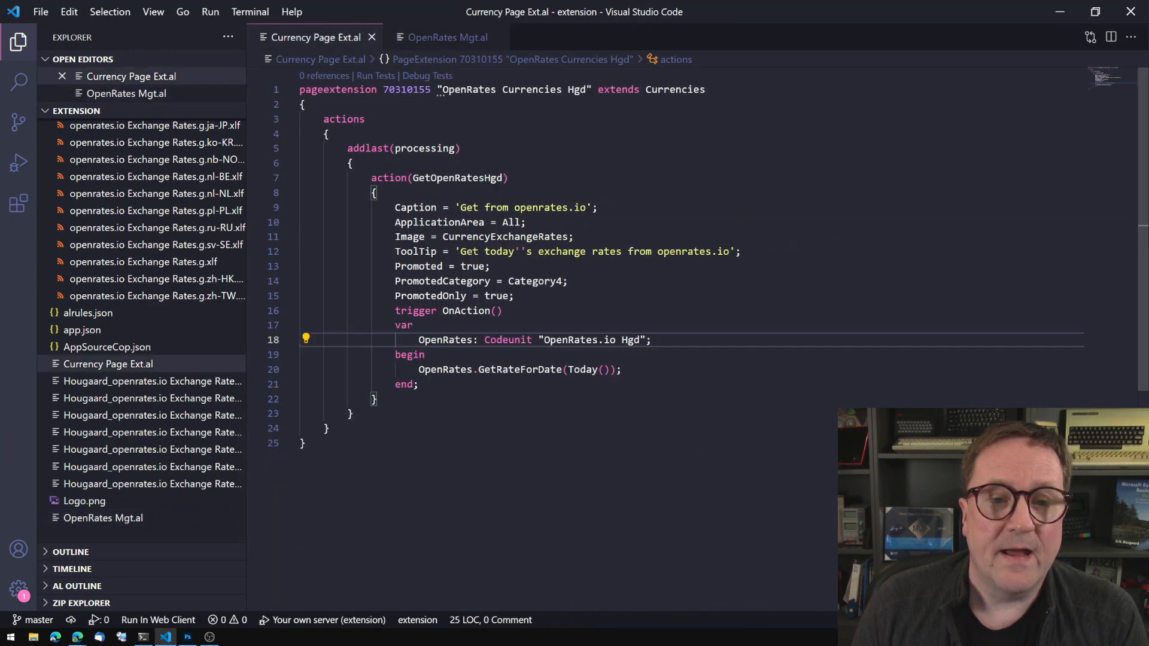
left_click_drag(395, 222, 527, 223)
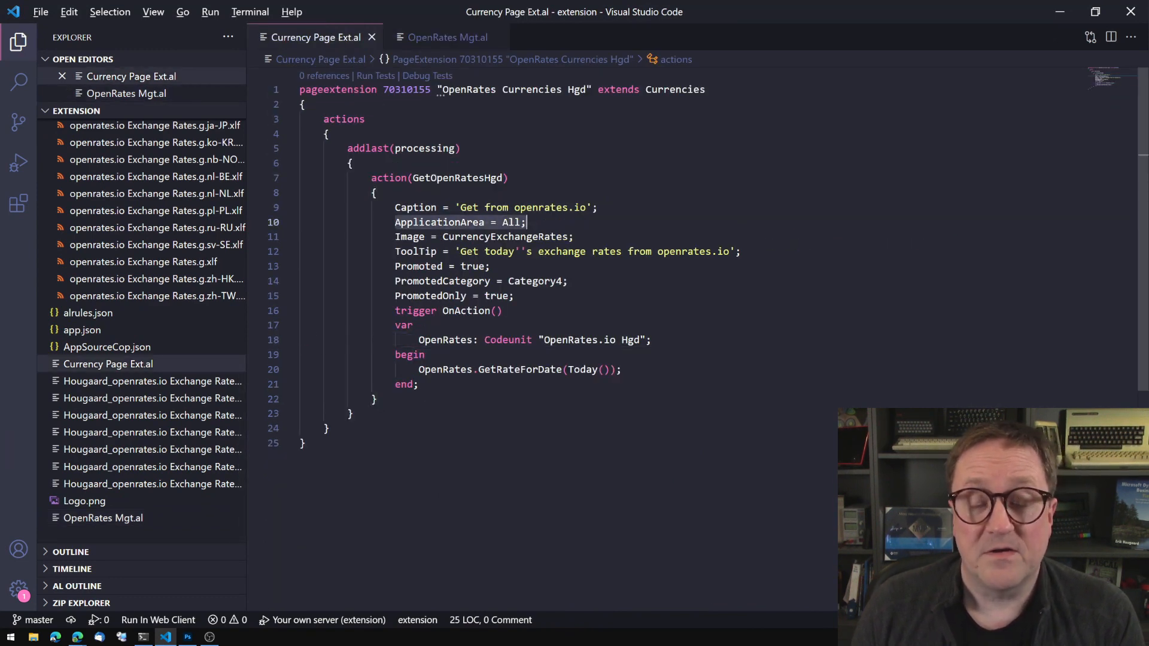
key("alt+Tab")
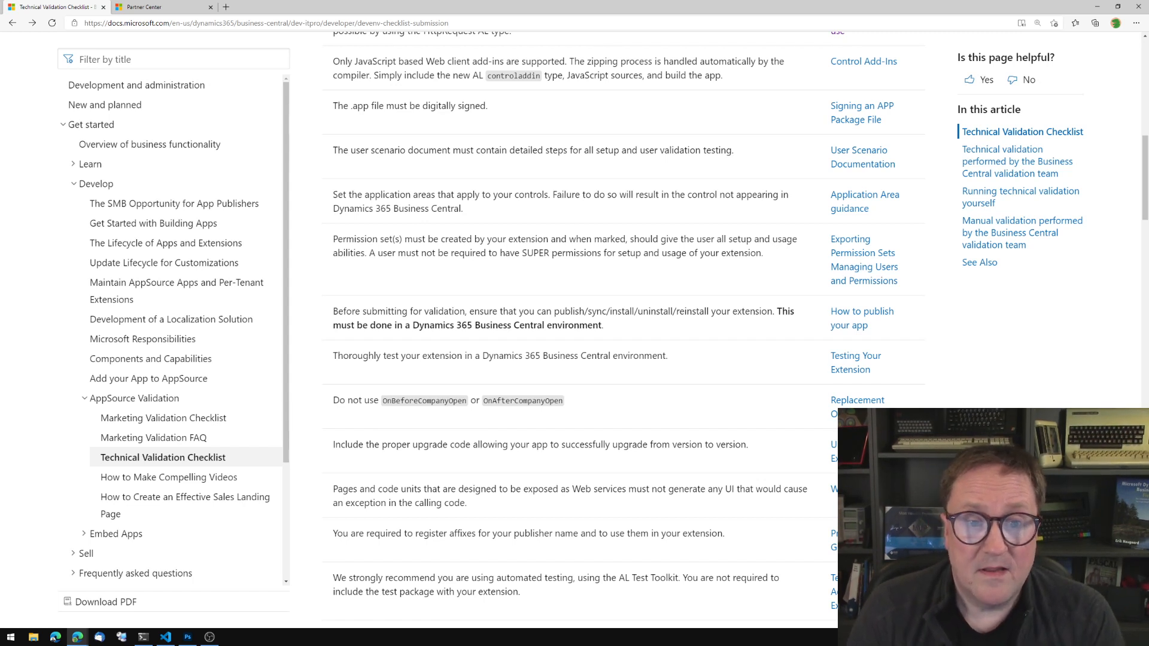
Switch to Visual Studio Code and generate a permission set containing the current extension objects.
key("alt+Tab")
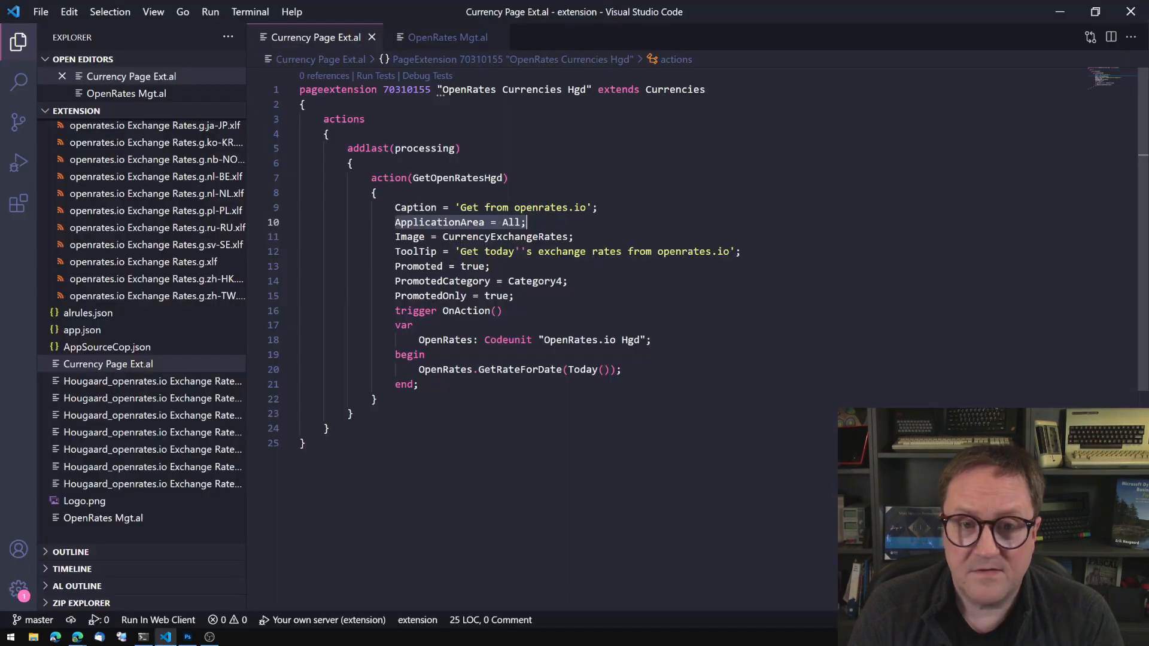
key("ctrl+shift+p")
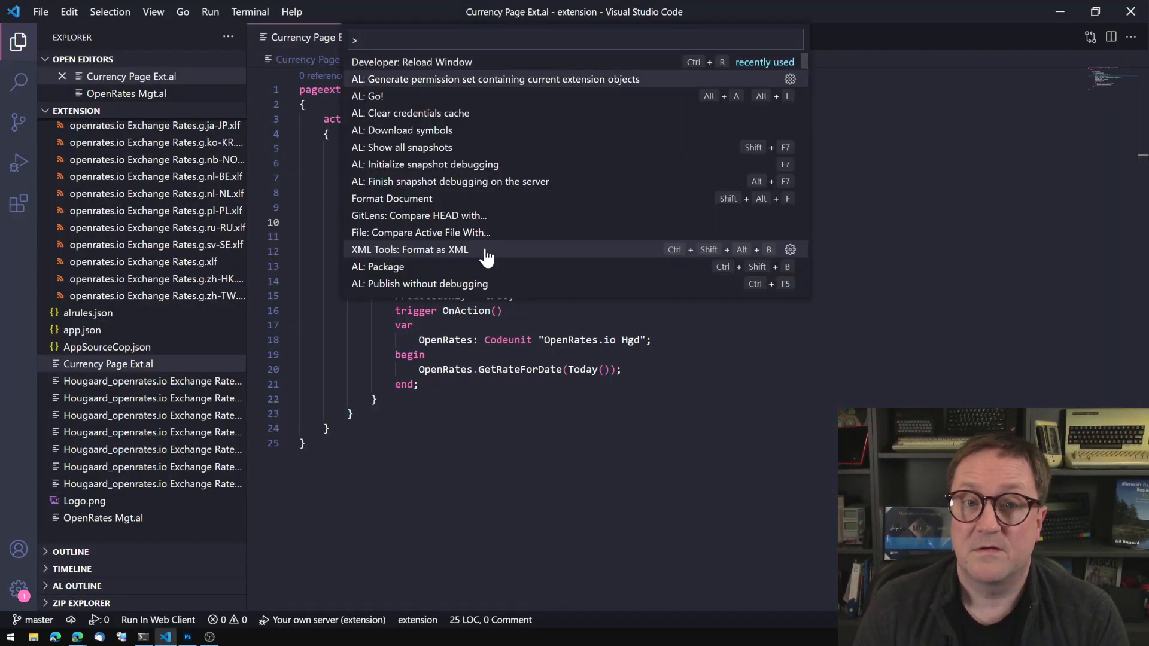
key("Return")
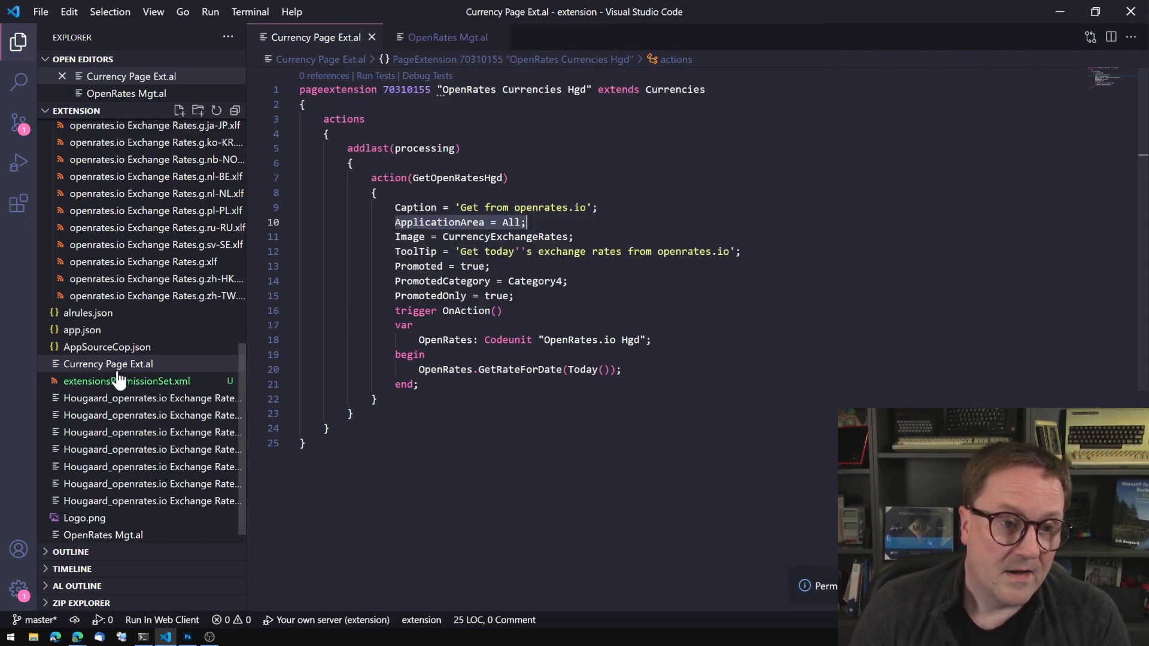
Switch to the terminal, change from the assets folder to the build folder and run the build script.
key("alt+Tab")
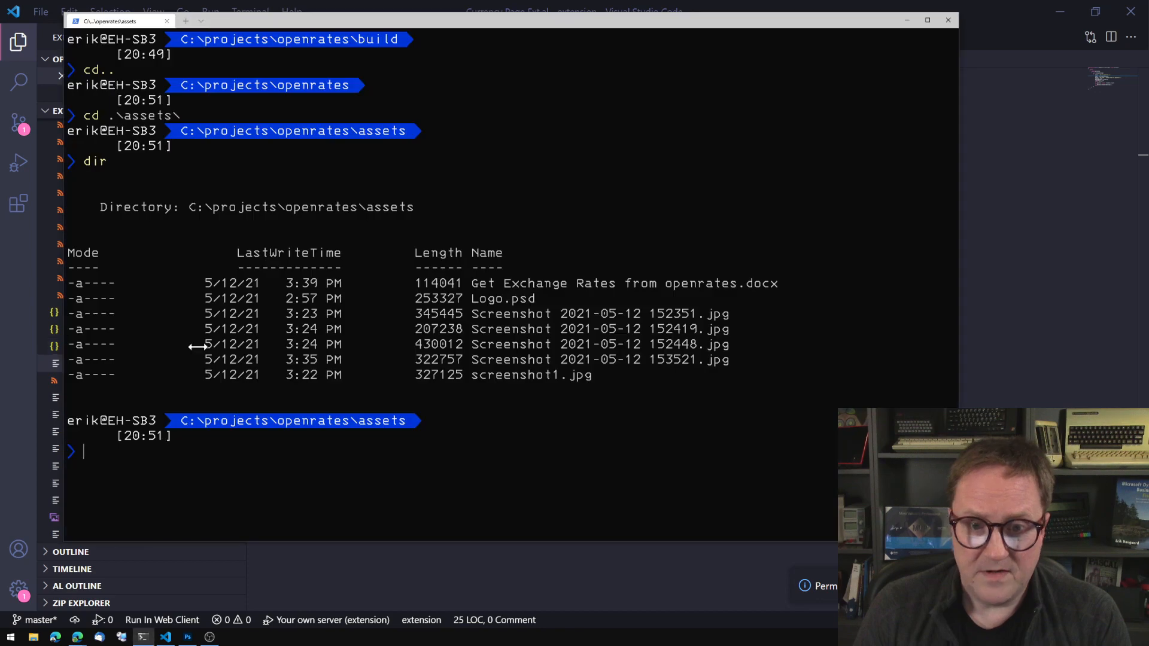
type("cd..")
key("Return")
type("cd .\\build\\")
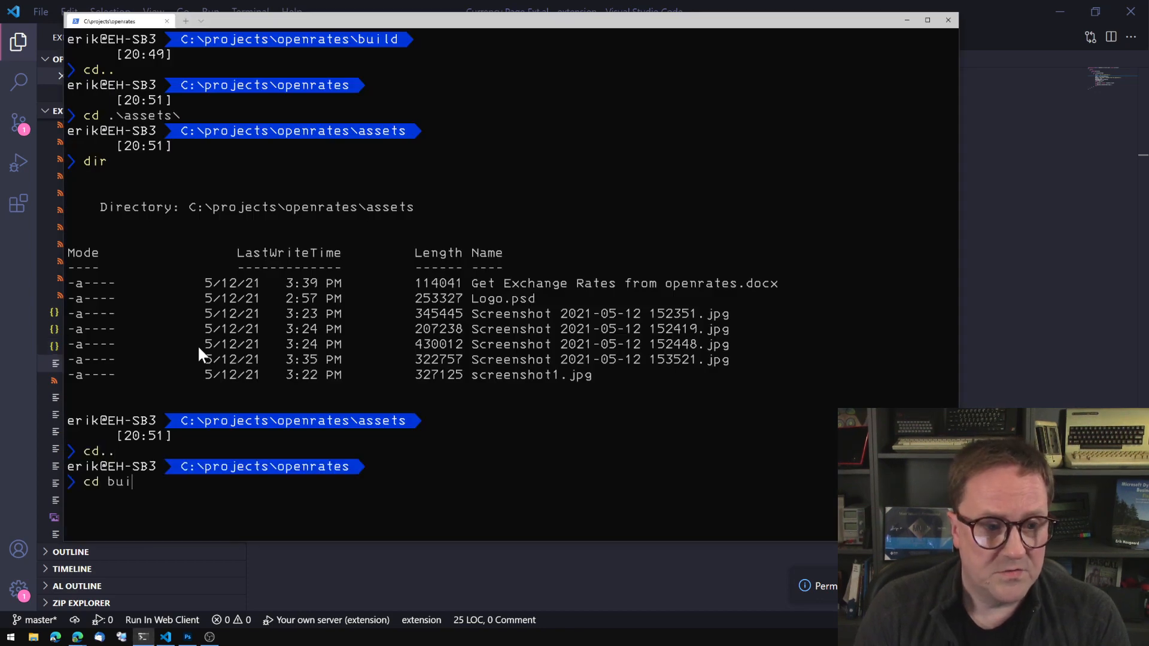
key("Return")
type("build")
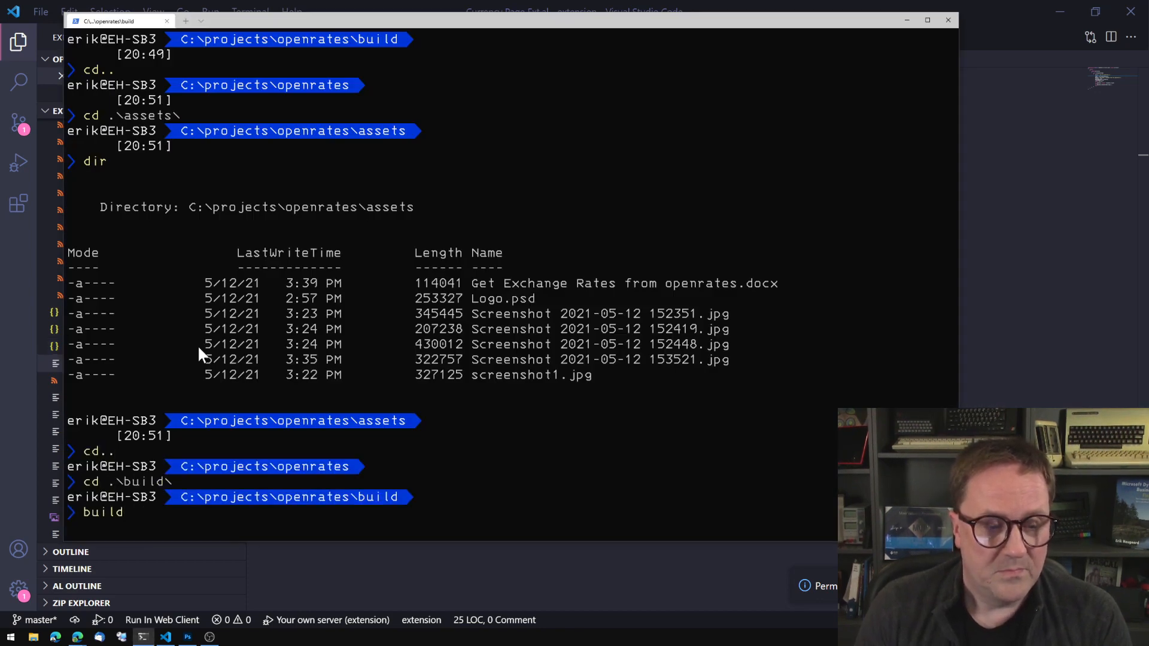
key("Tab")
key("Return")
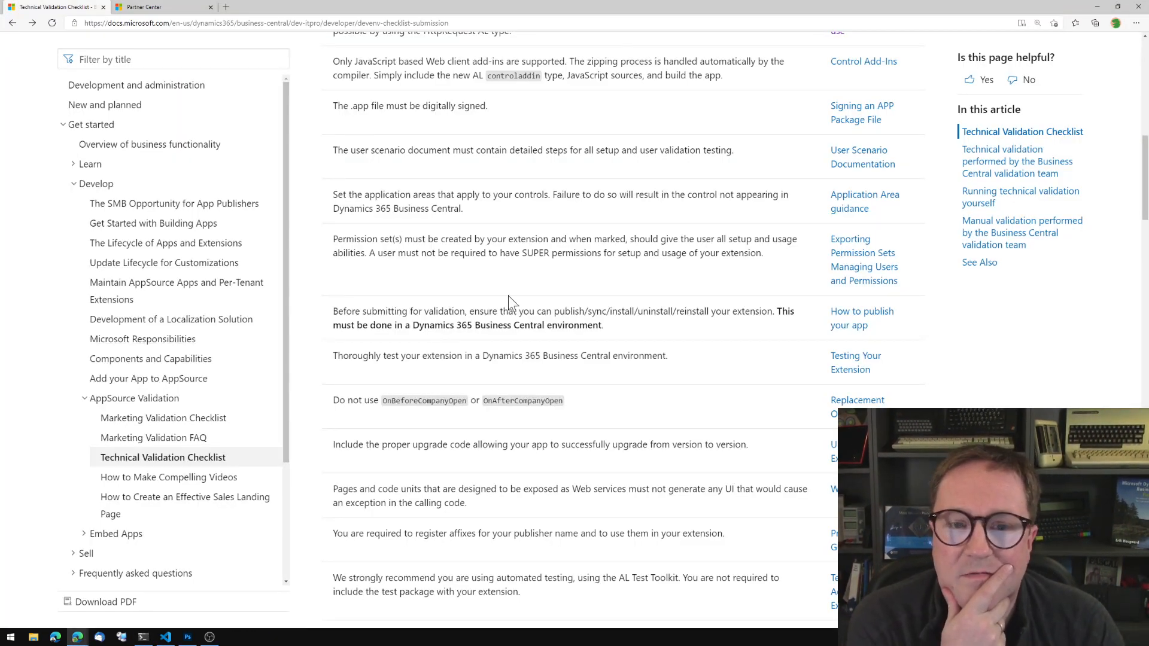
Examine the remaining Technical Validation checklist requirements in the browser, including affixes, automated testing, DataClassification, profiles and action placement.
scroll(515, 302, "down", 1)
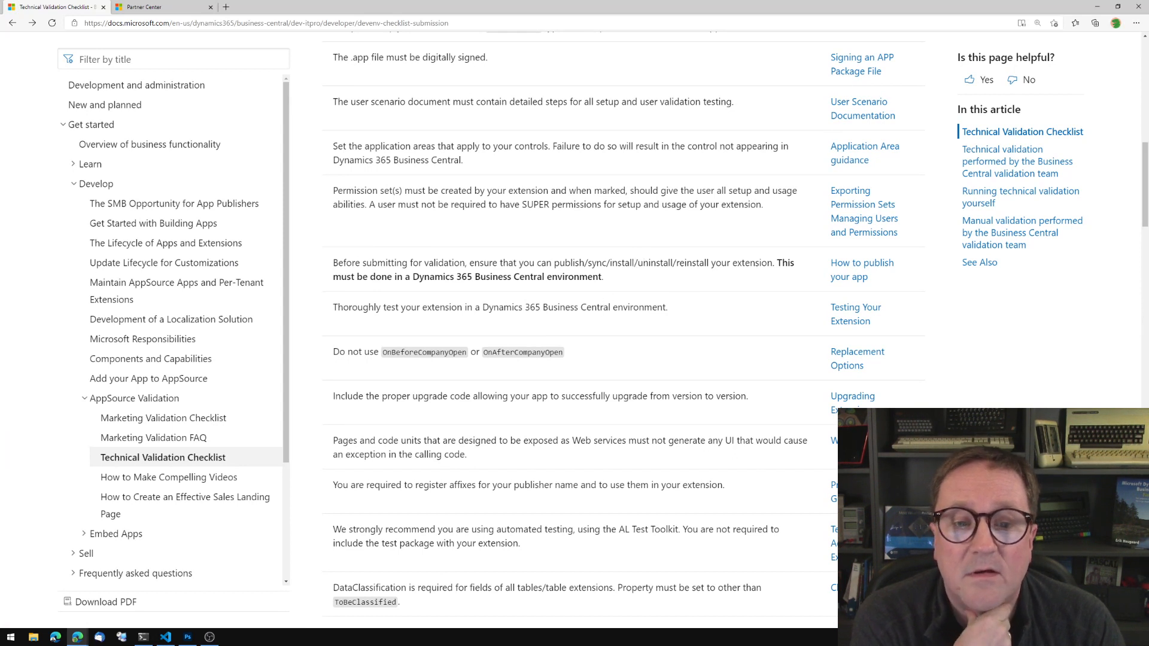
scroll(560, 310, "down", 1)
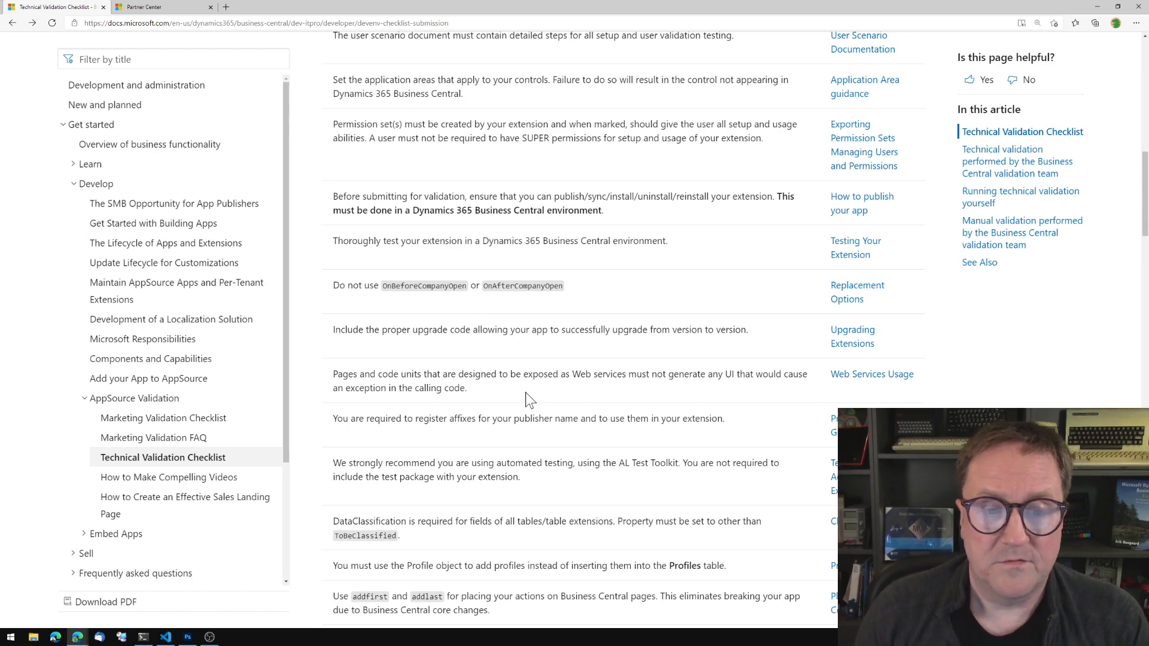
scroll(526, 393, "down", 2)
scroll(525, 393, "down", 1)
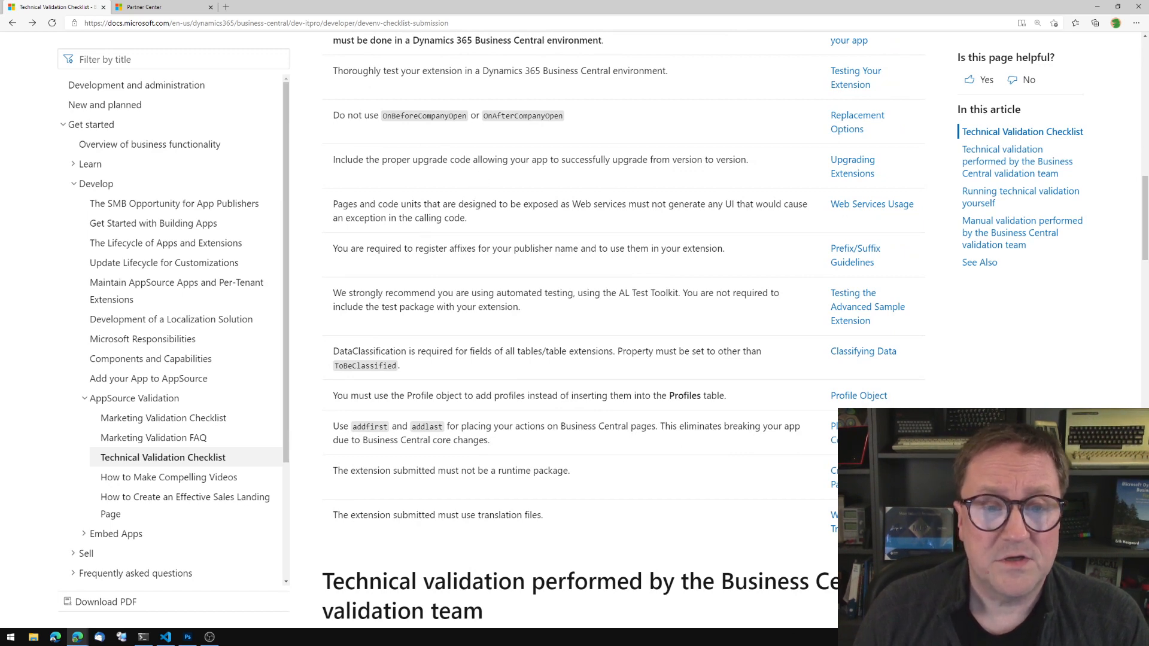
left_click_drag(355, 248, 732, 256)
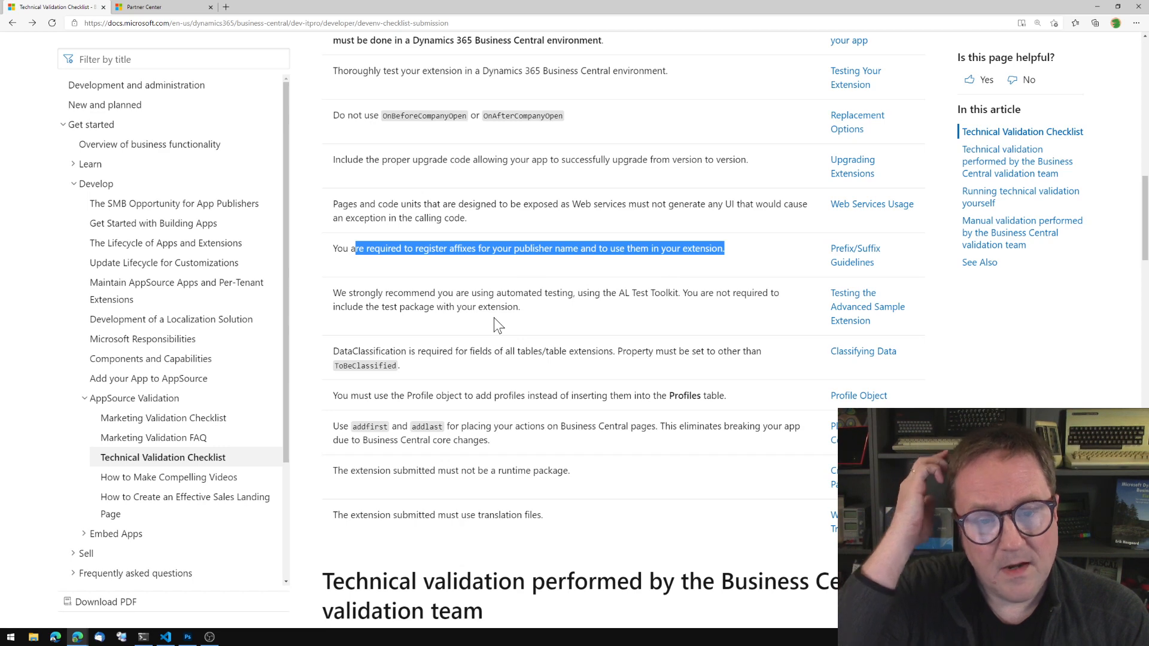
left_click(527, 310)
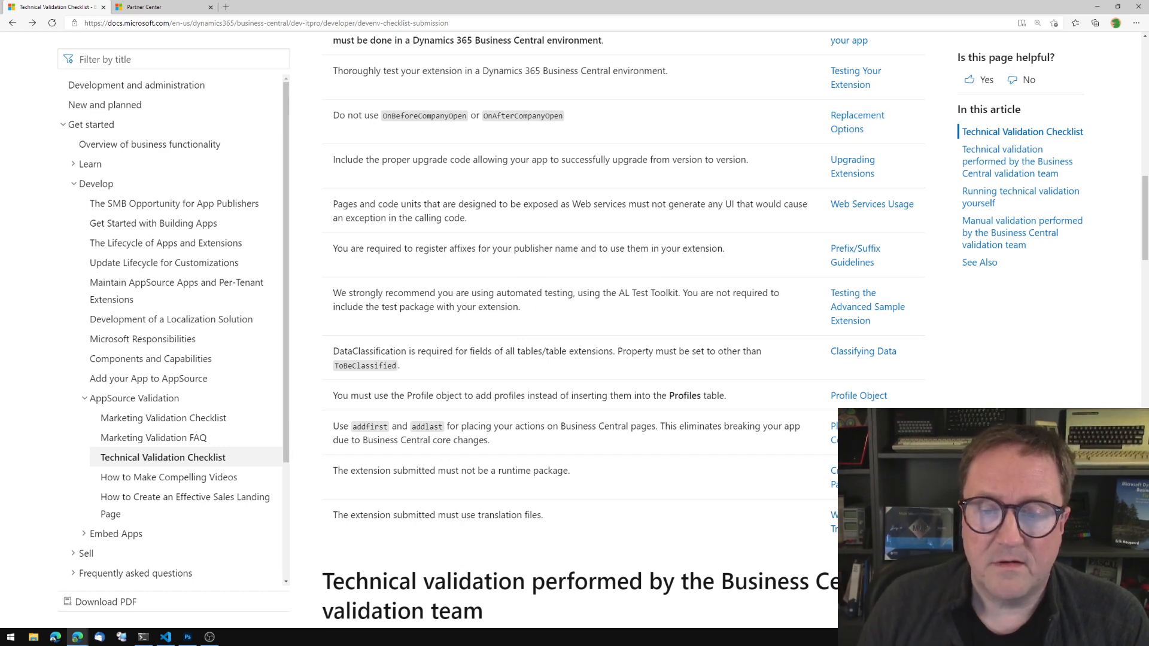
scroll(519, 304, "down", 1)
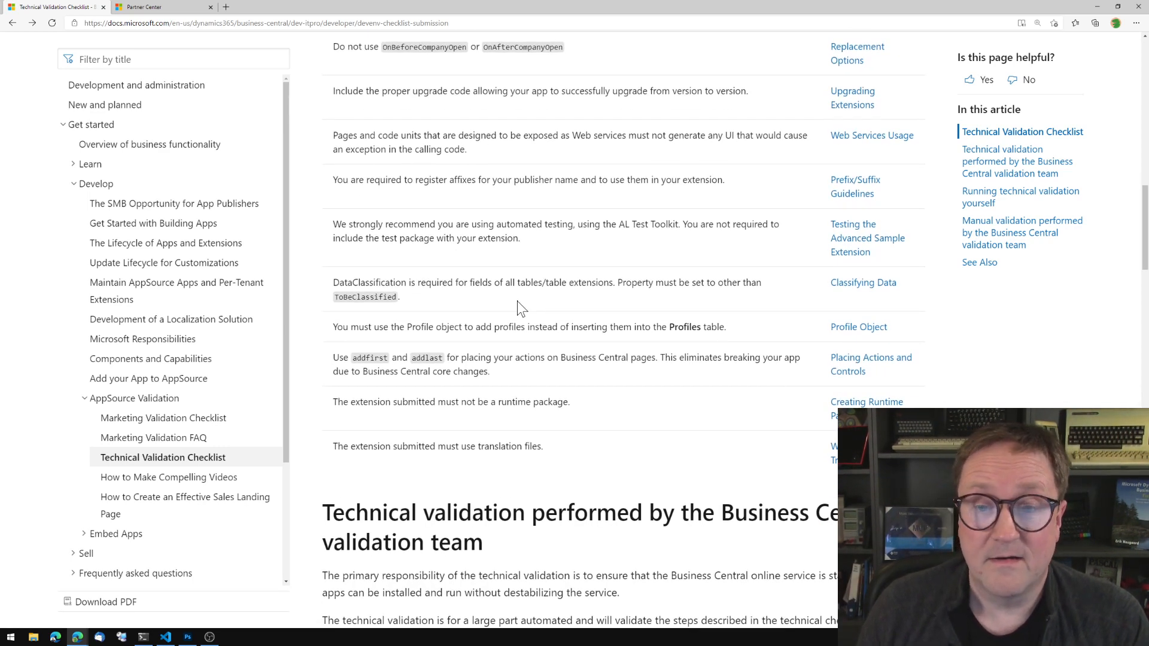
scroll(519, 303, "down", 1)
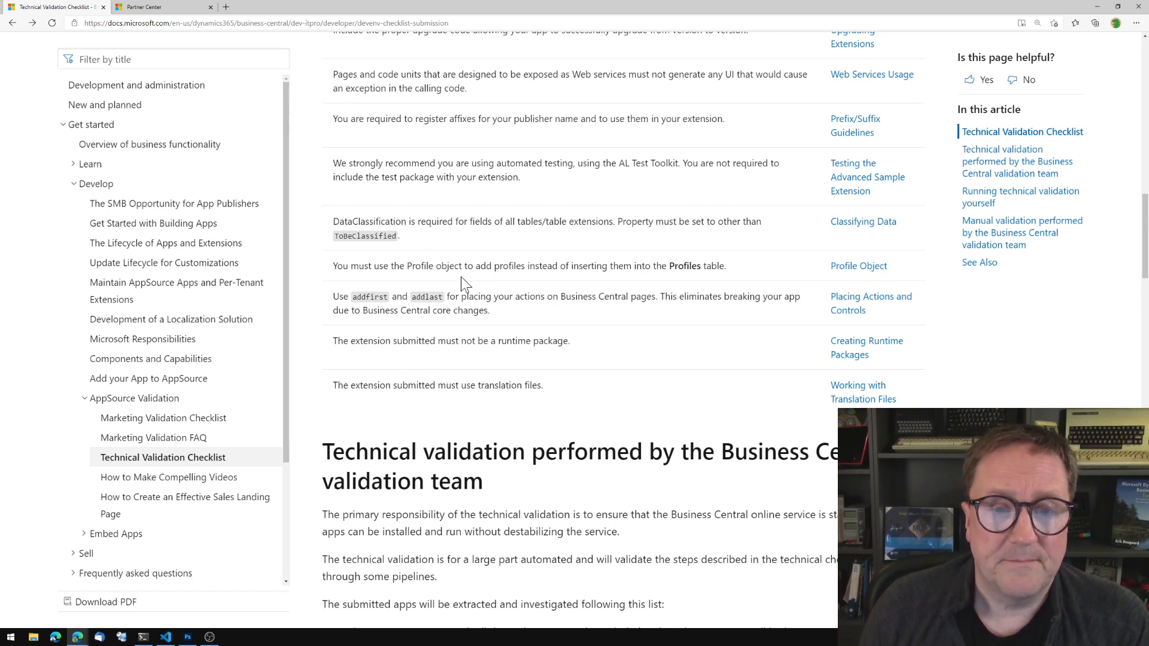
scroll(461, 276, "down", 1)
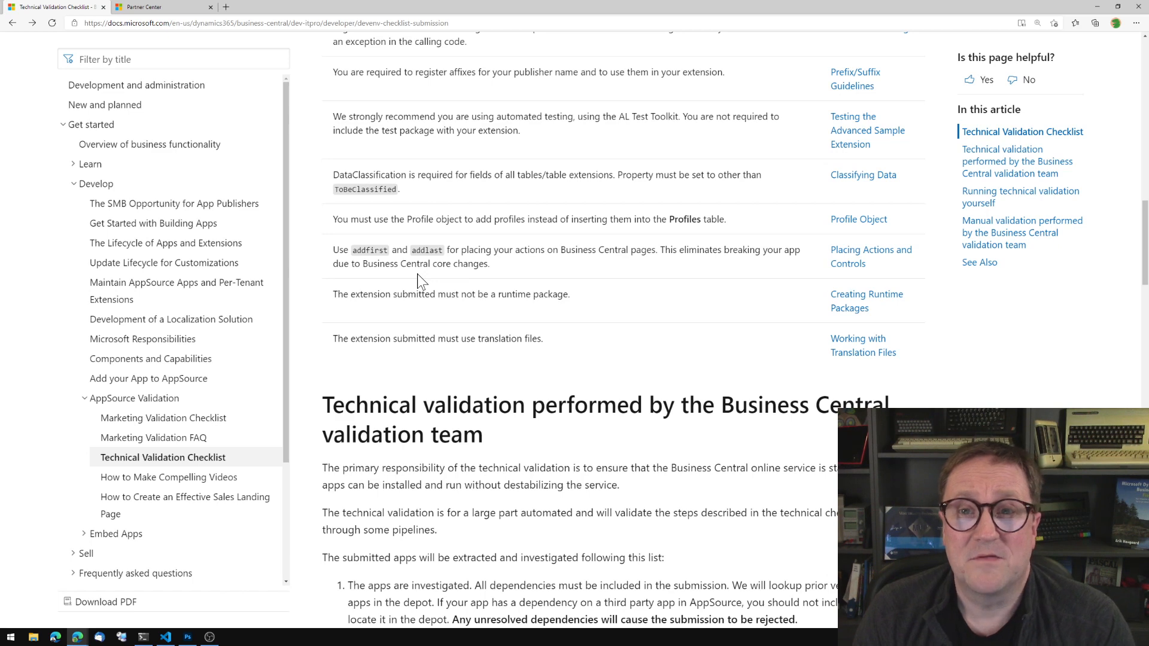
Switch to Visual Studio Code and check the addlast(processing) action placement in Currency Page Ext.al.
key("alt+Tab")
key("alt+Tab")
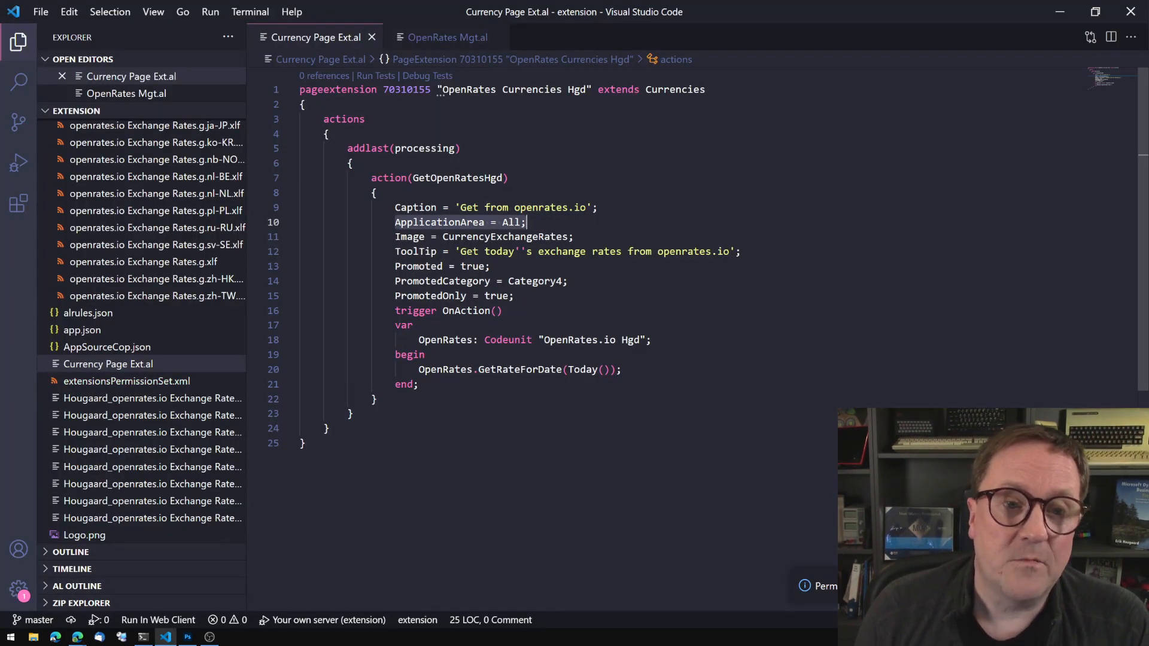
left_click_drag(347, 149, 461, 148)
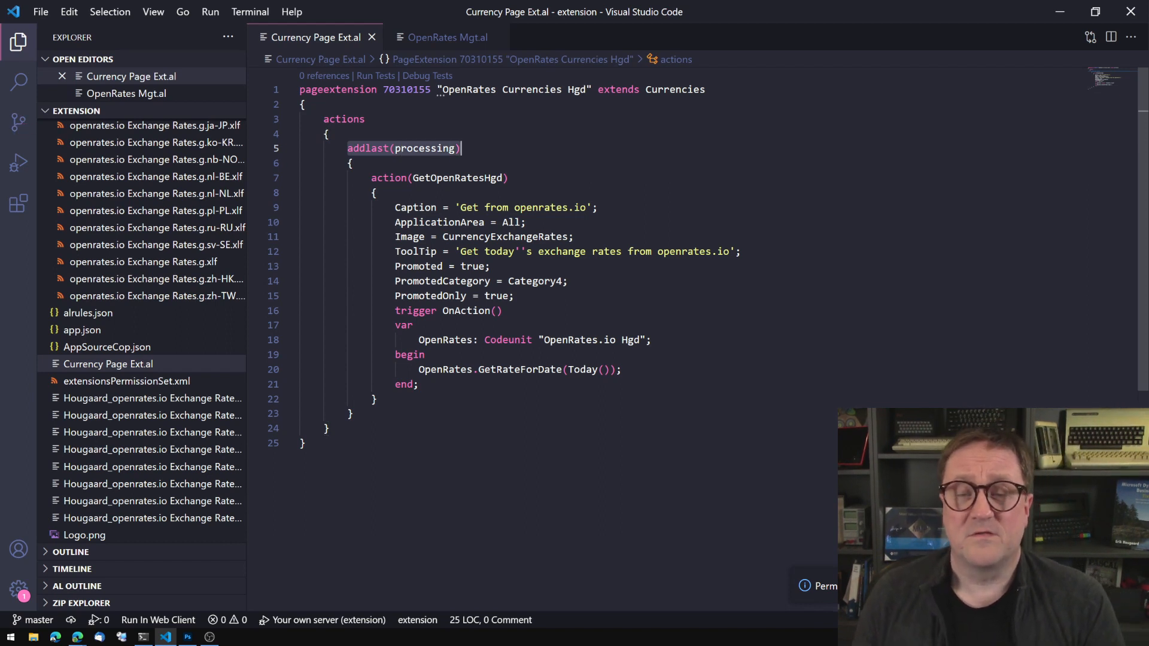
mouse_move(461, 149)
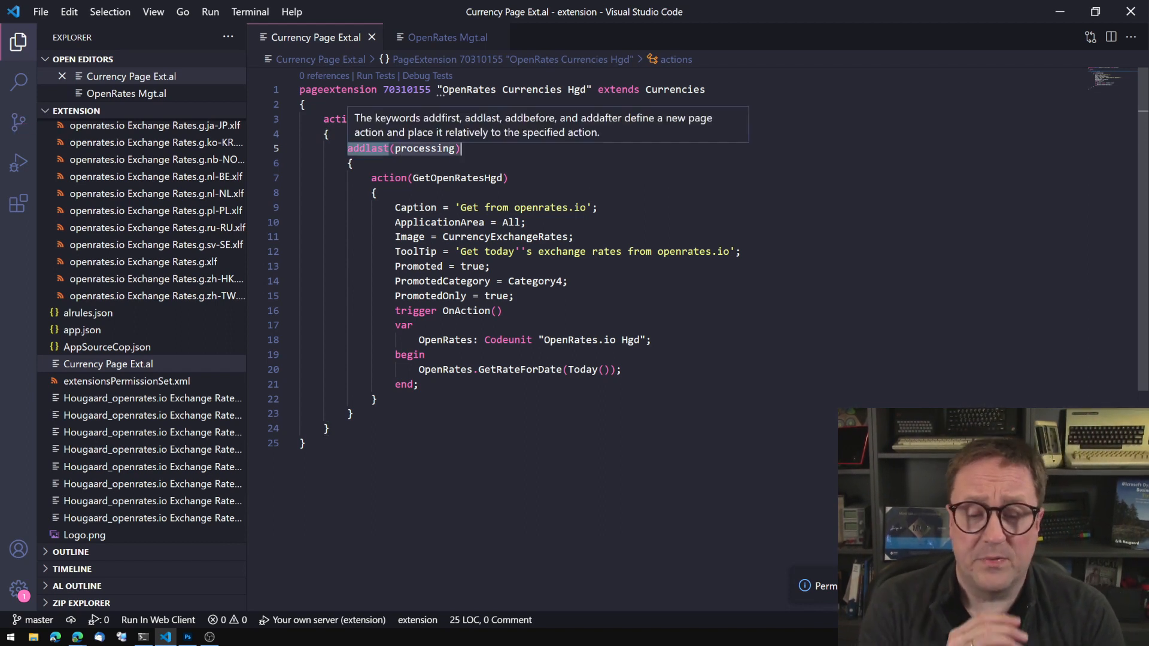
Return to the Technical Validation checklist and examine the runtime package and translation file requirements.
key("alt+Tab")
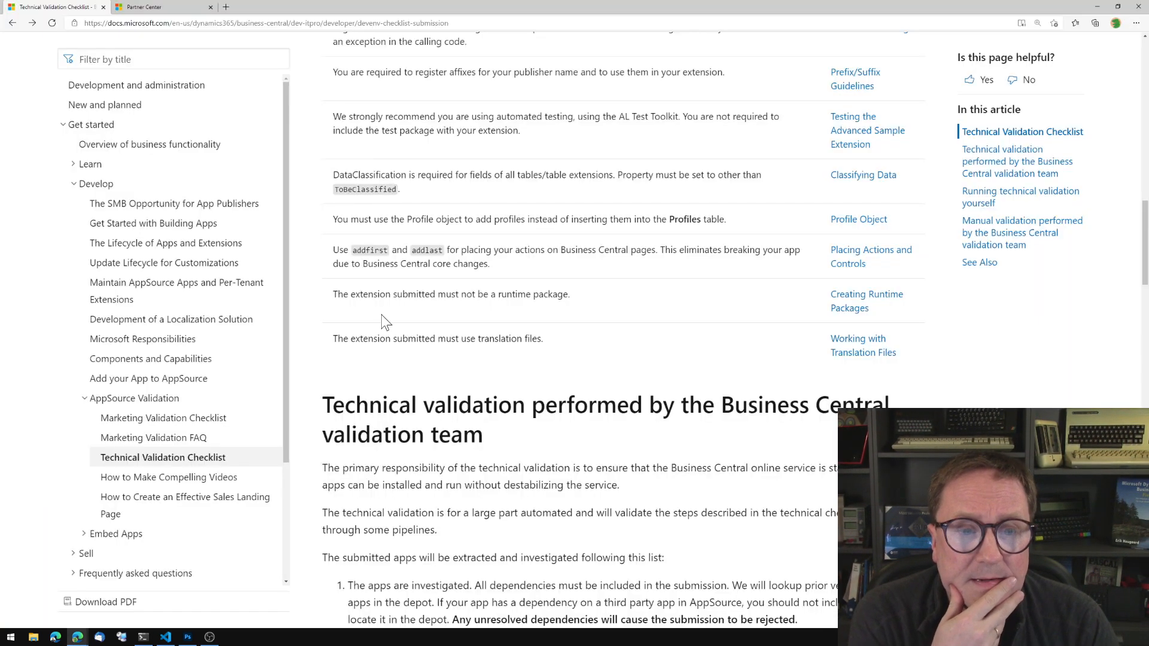
left_click_drag(393, 294, 584, 310)
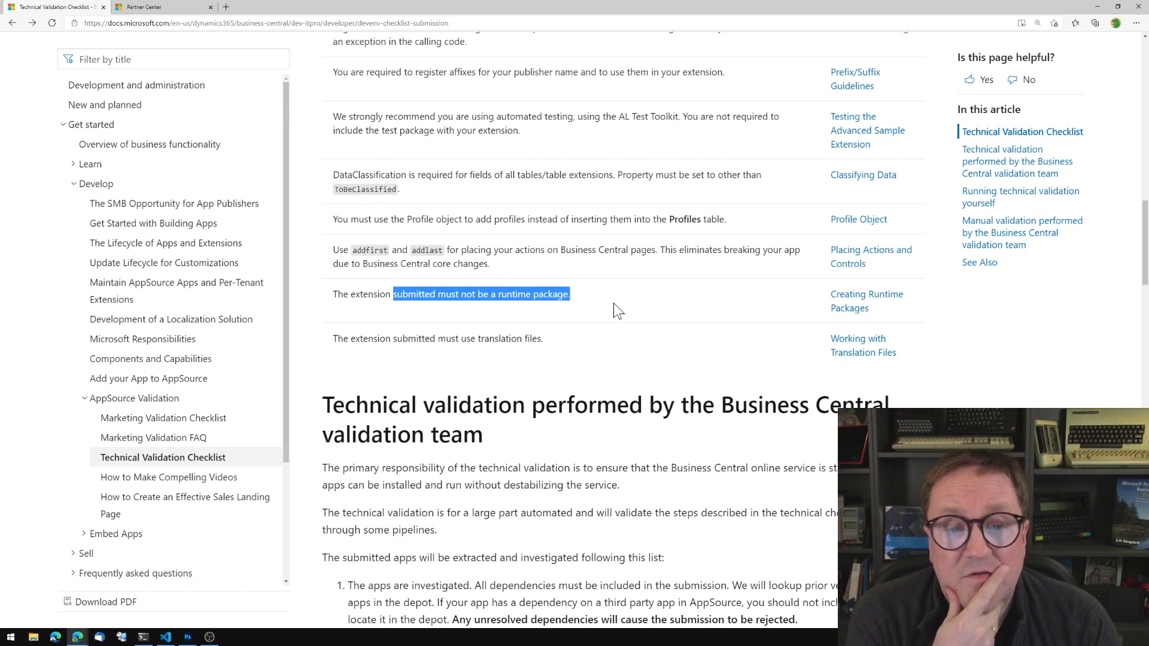
left_click_drag(447, 339, 552, 338)
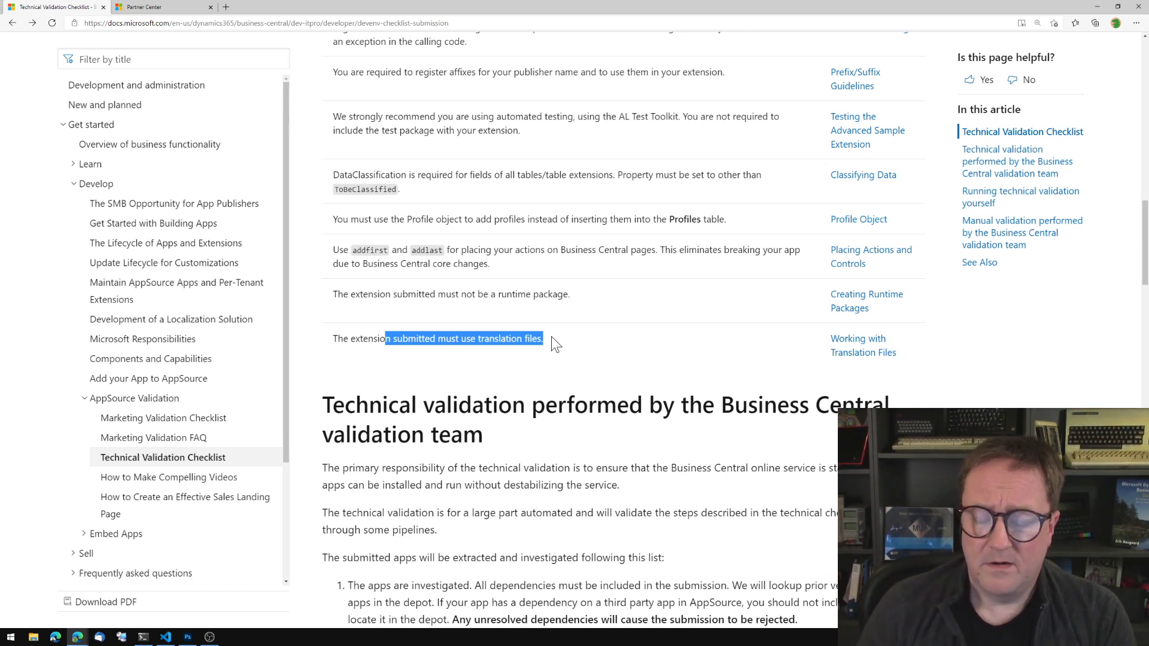
Show the Partner Center's Commercial Marketplace overview, enlarge the page and examine the existing offers.
key("alt+Tab")
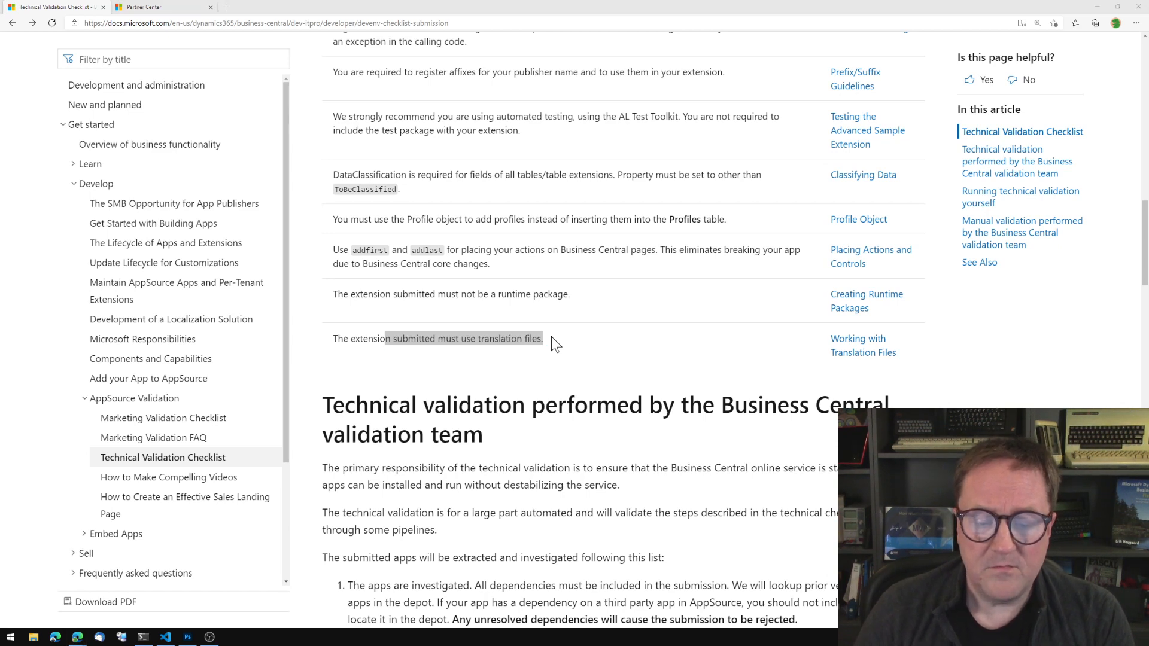
key("alt+Tab")
key("ctrl+Tab")
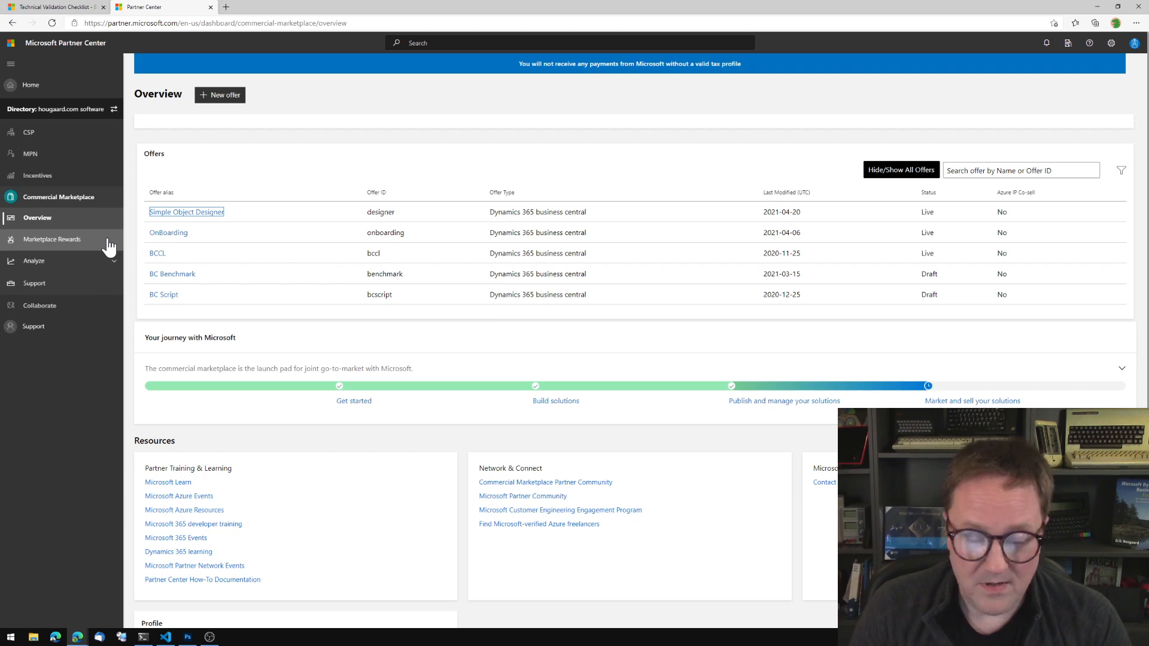
key("ctrl+plus")
key("ctrl+plus")
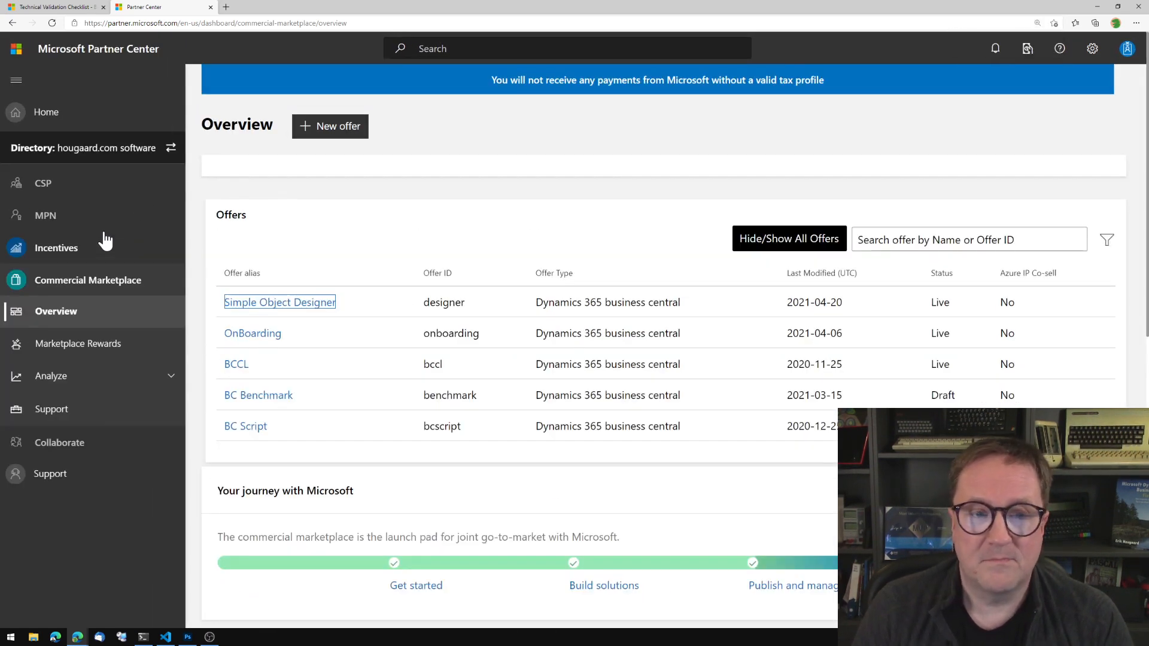
scroll(307, 291, "down", 1)
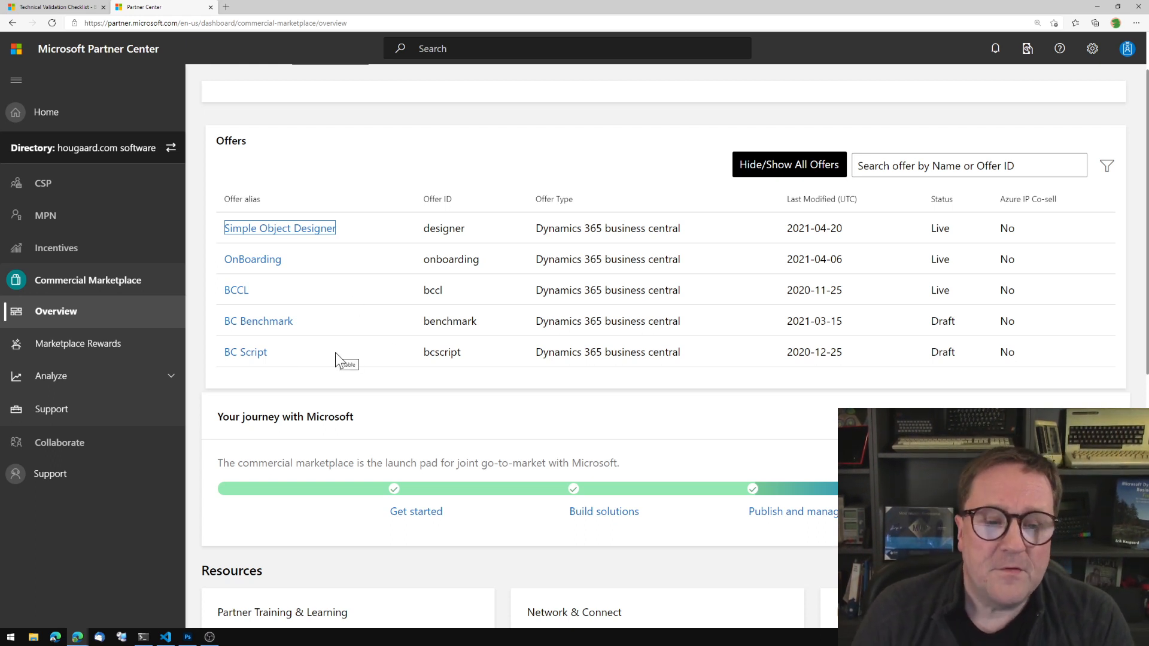
scroll(335, 354, "up", 2)
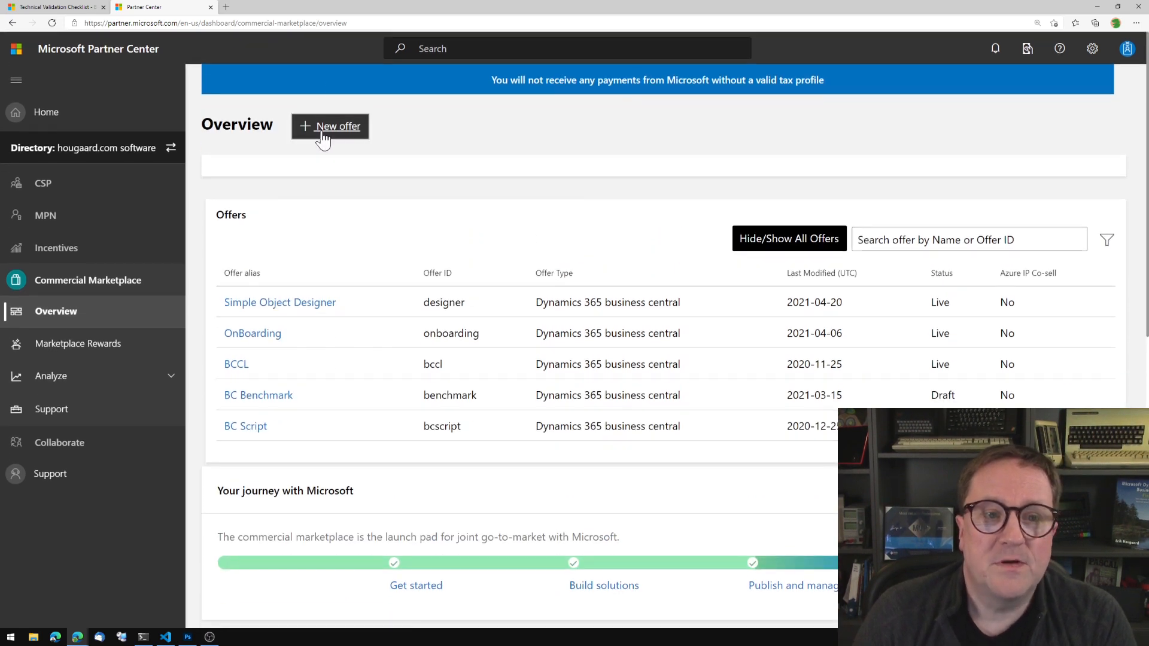
Start a new Dynamics 365 business central offer and enter openrates as its offer ID.
left_click(323, 137)
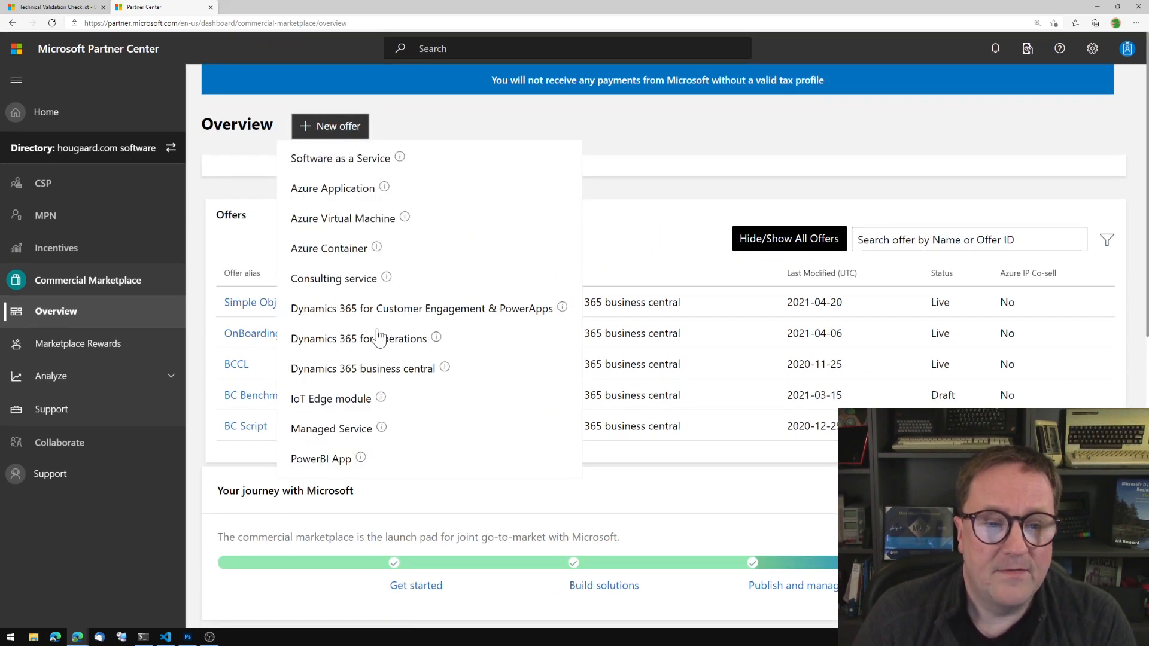
left_click(371, 375)
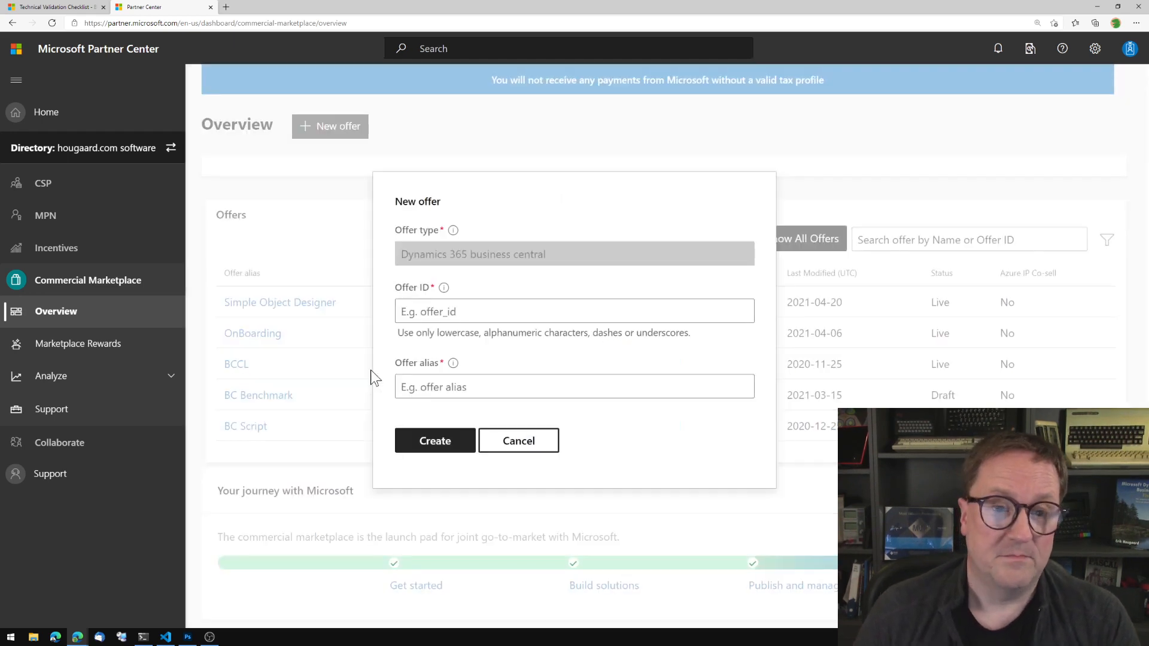
left_click(465, 312)
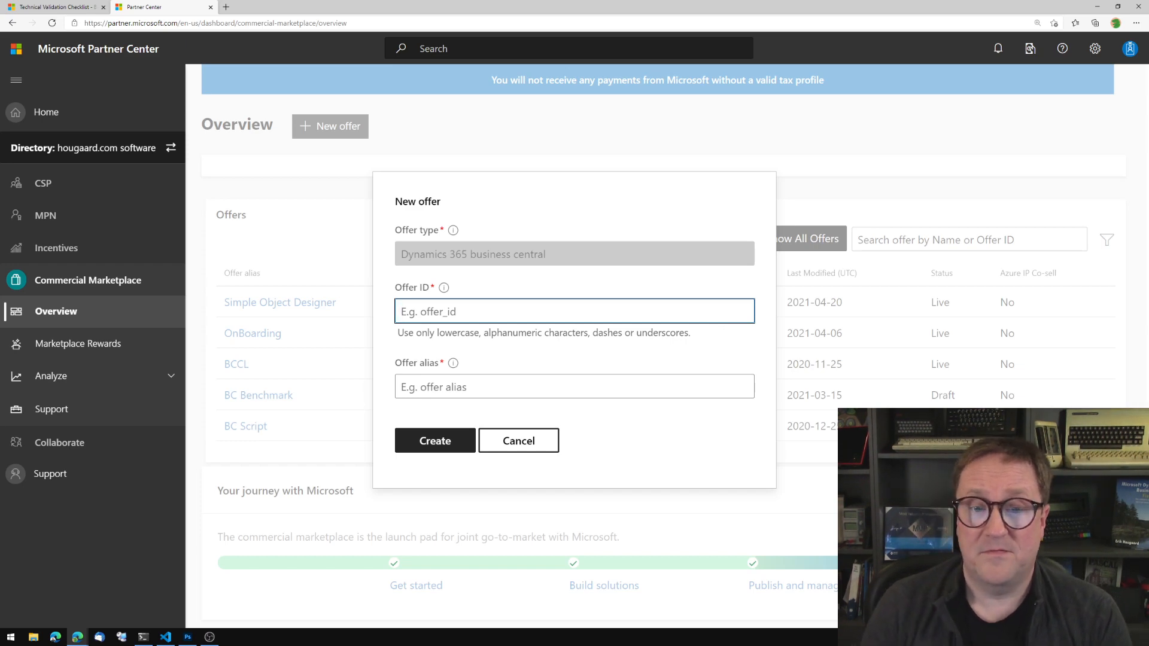
type("openrates")
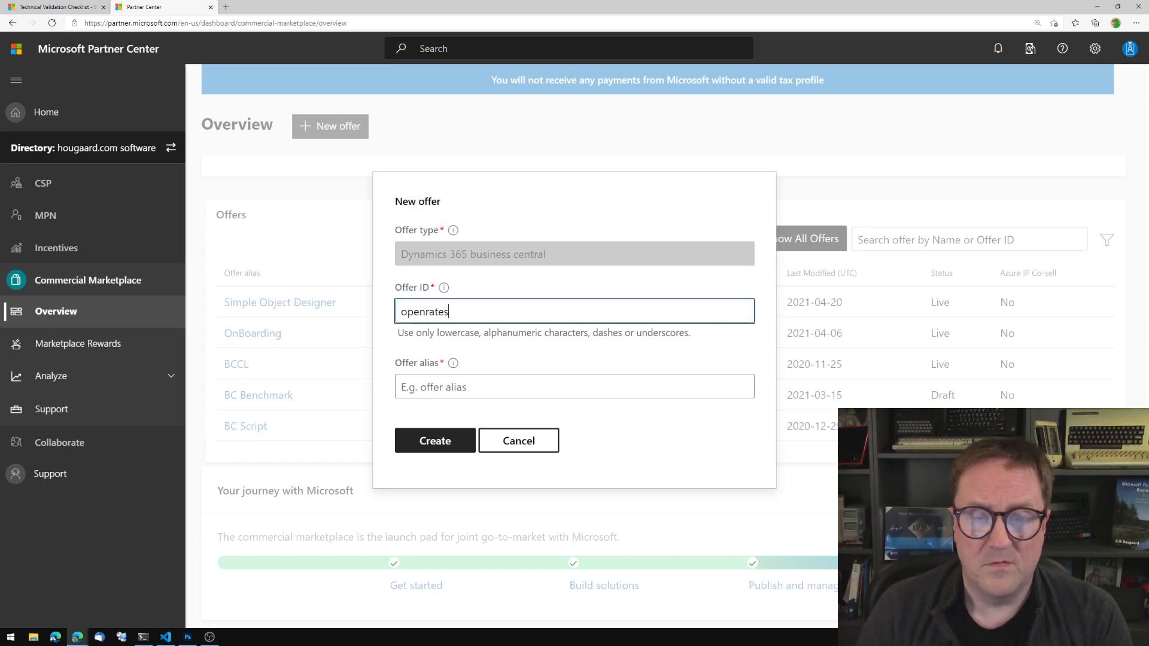
key("Tab")
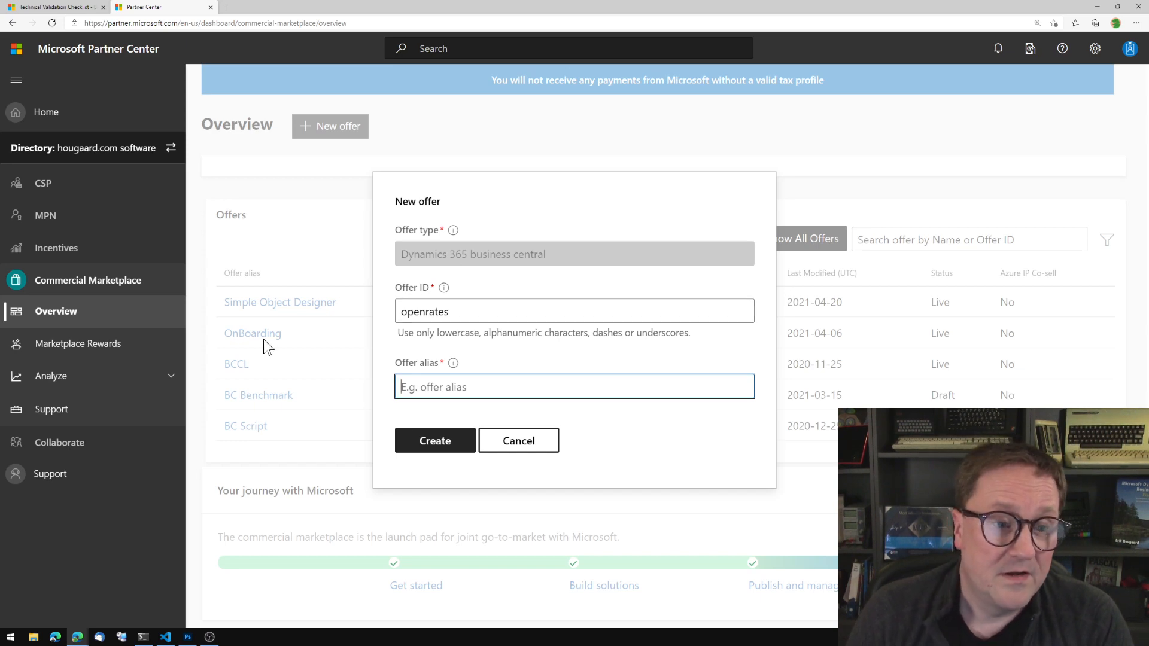
Set the offer alias to "openrates.io Exchange Rates" and create the offer.
type("open")
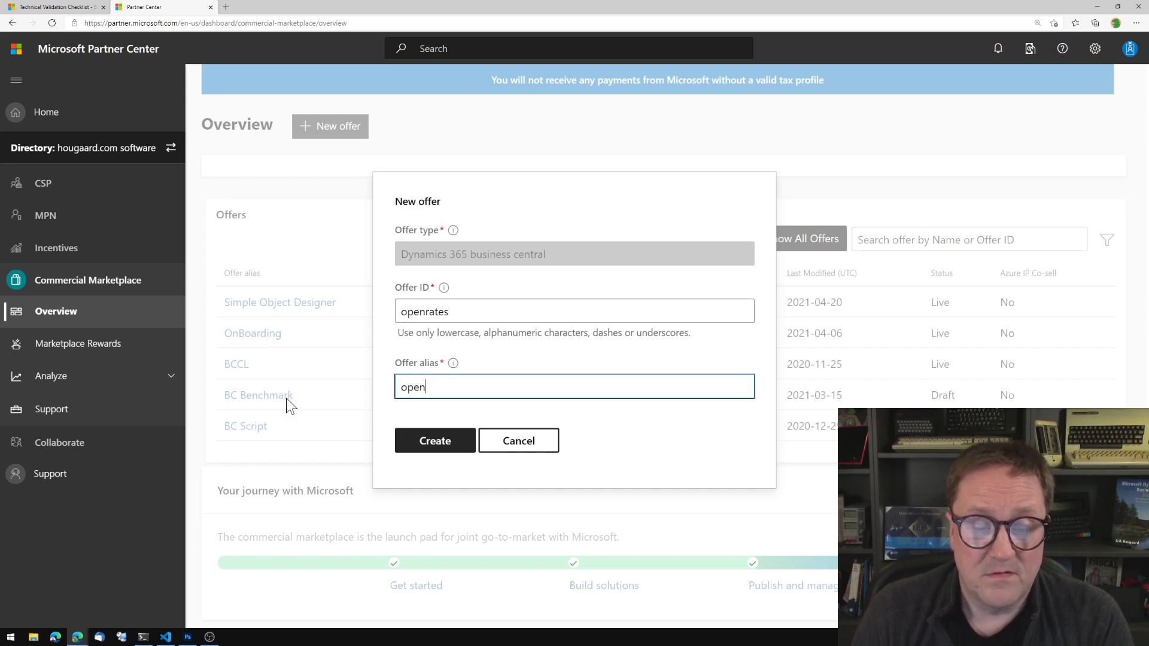
type("rates.io e")
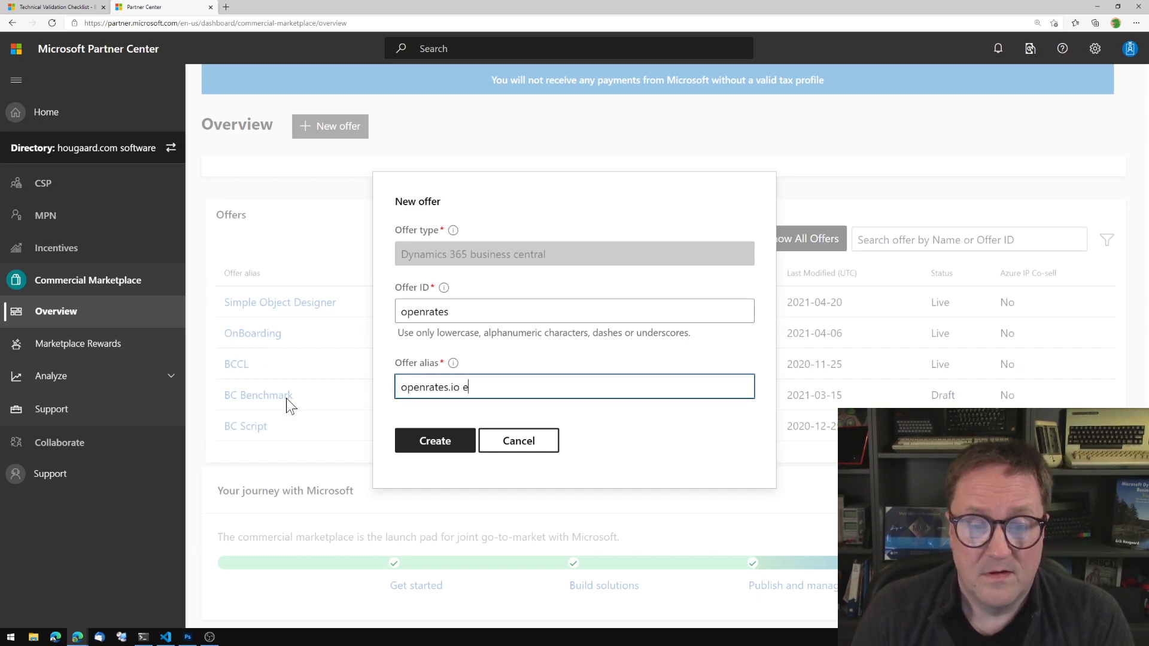
key("BackSpace")
type("Excha")
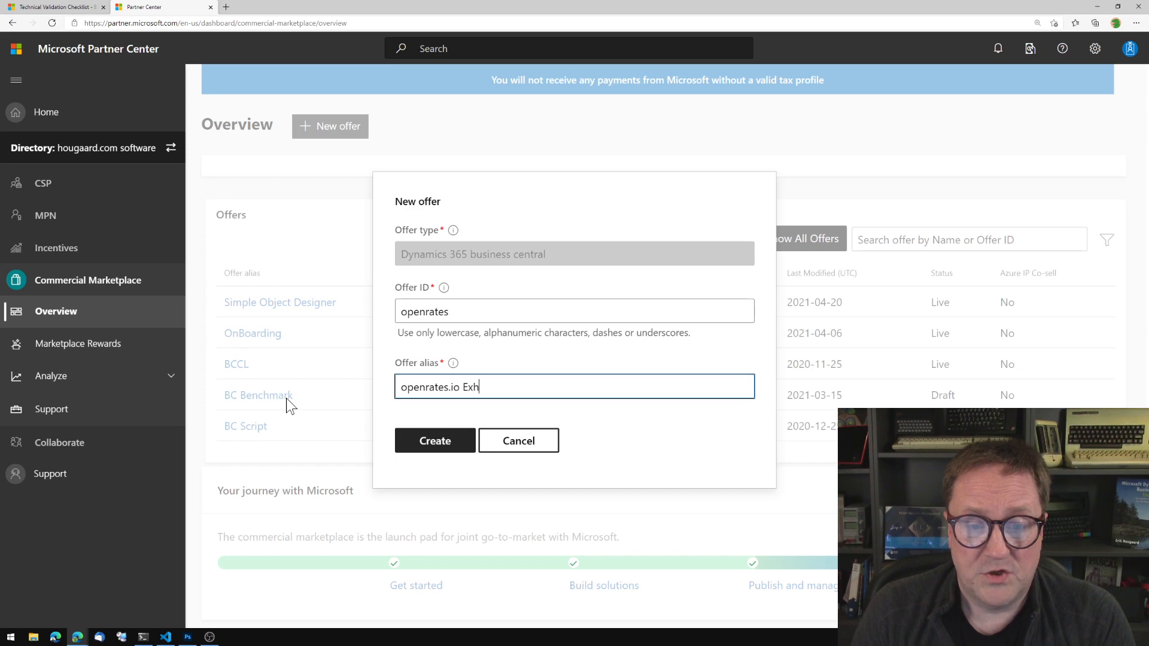
type("nge Rates")
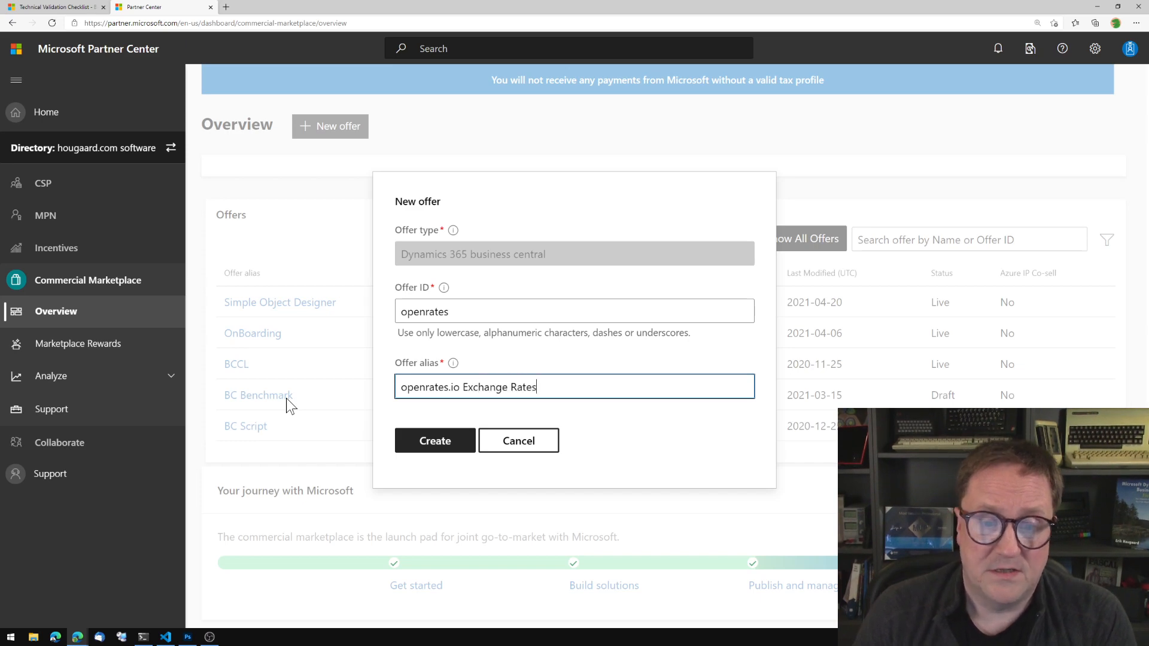
left_click(442, 443)
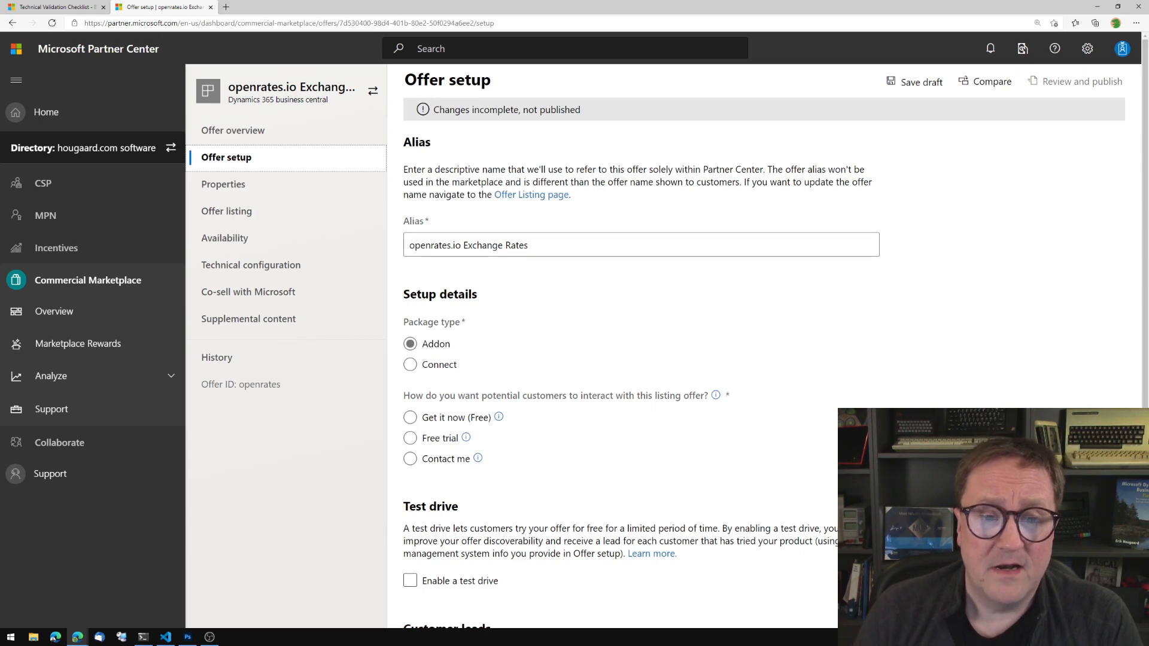
In the offer setup, keep Addon as the package type and set customer interaction to Get it now (Free).
scroll(520, 316, "down", 2)
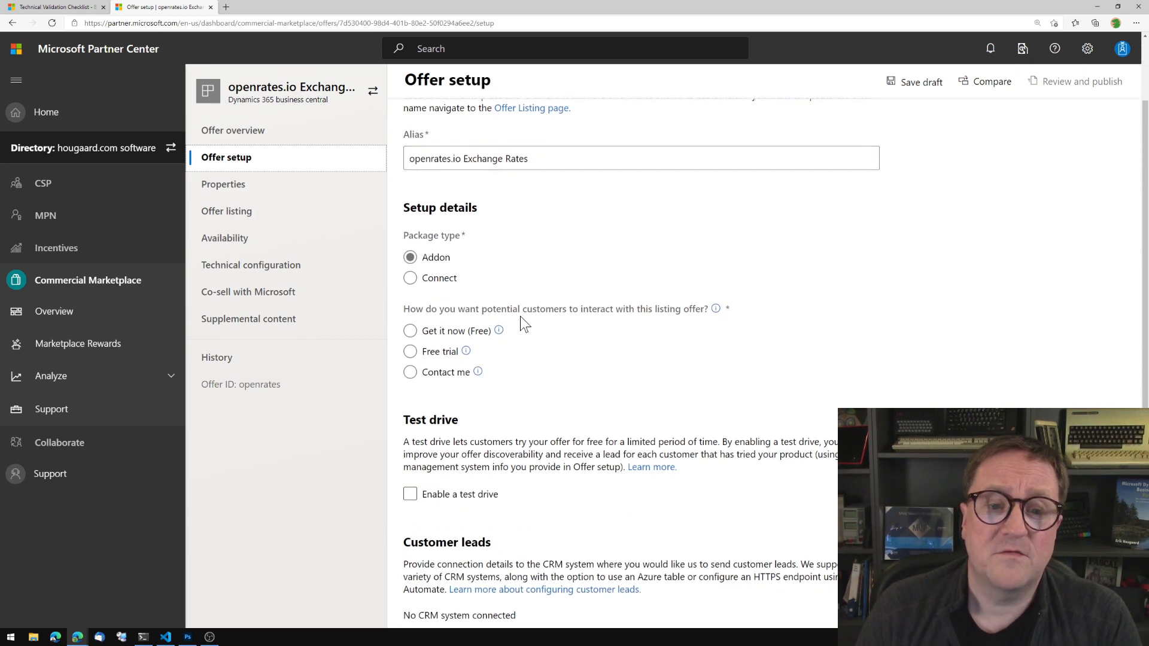
left_click(430, 262)
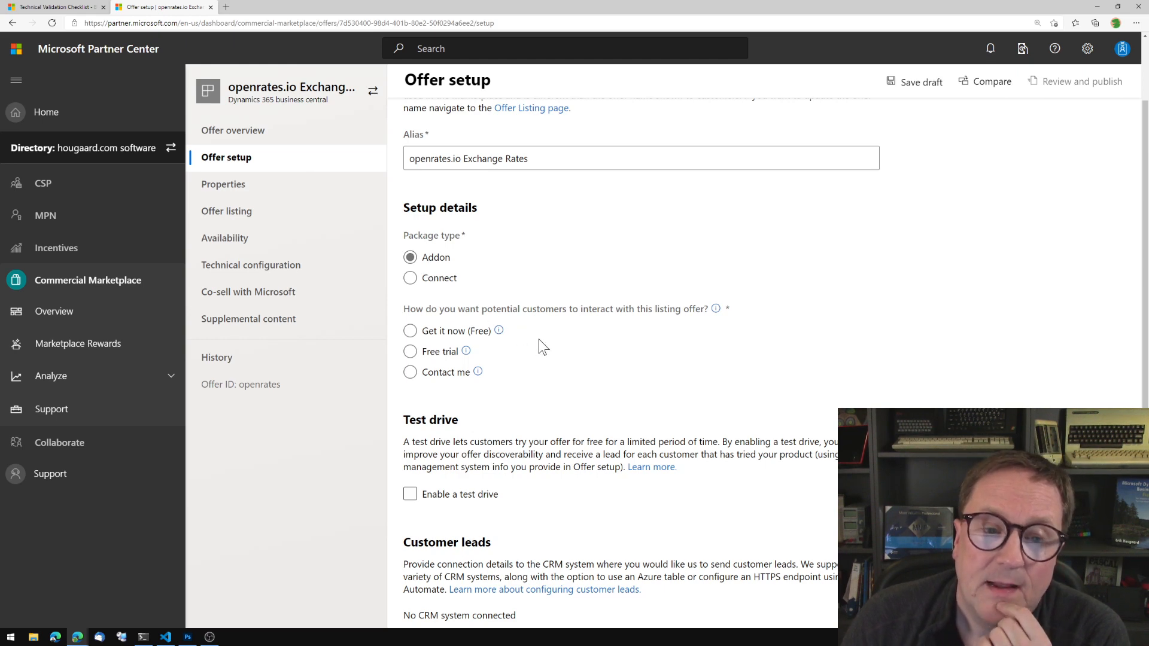
scroll(538, 339, "down", 1)
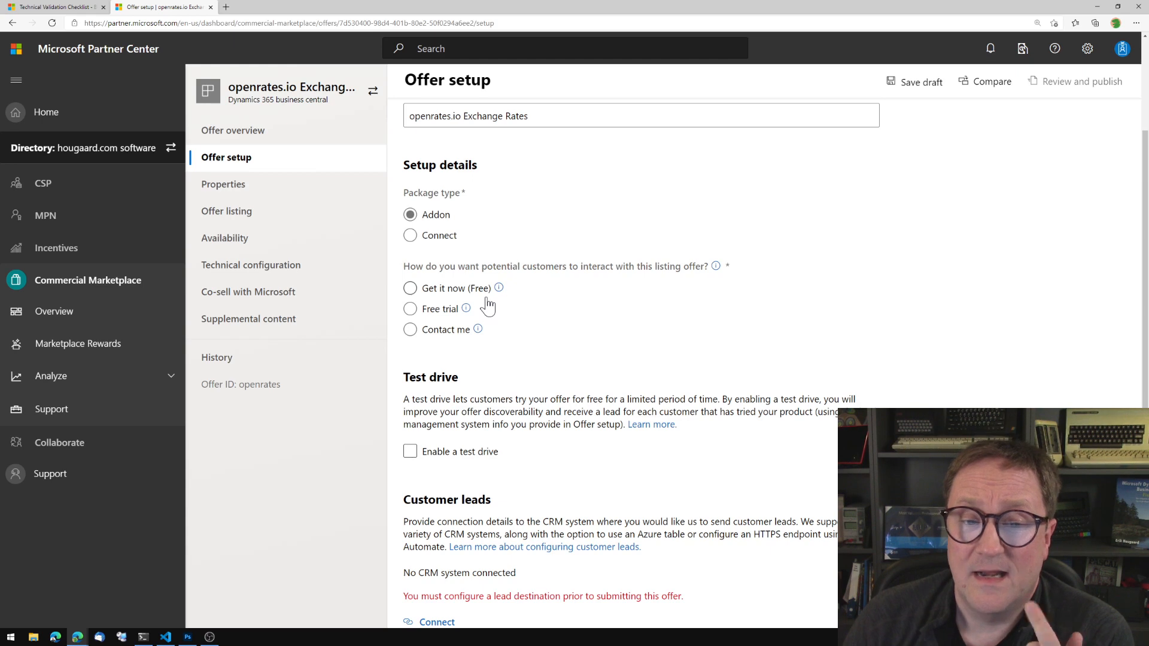
left_click(412, 289)
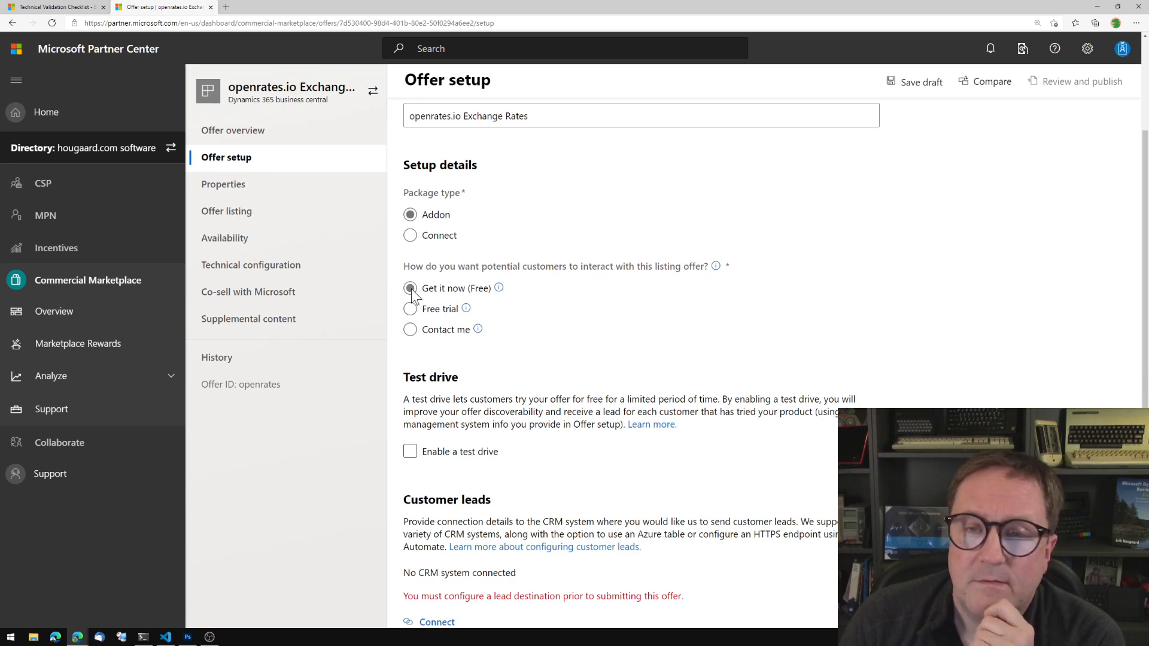
scroll(440, 321, "down", 1)
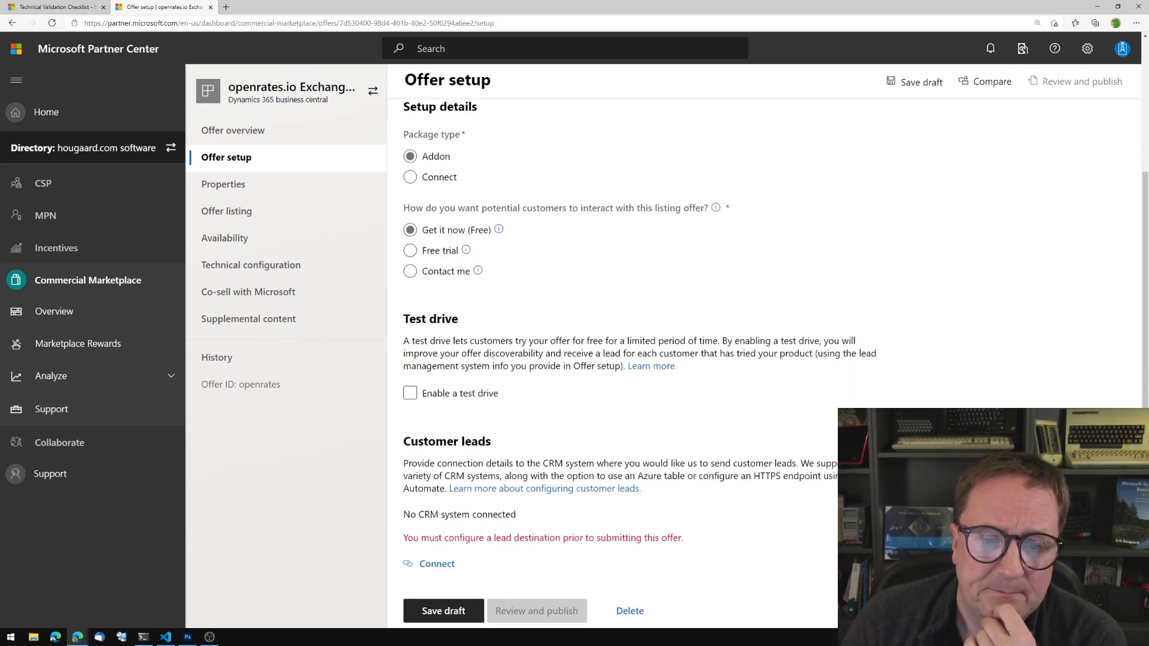
Start connecting a customer lead destination, choosing Azure Table and filling in the contact email.
scroll(640, 359, "down", 1)
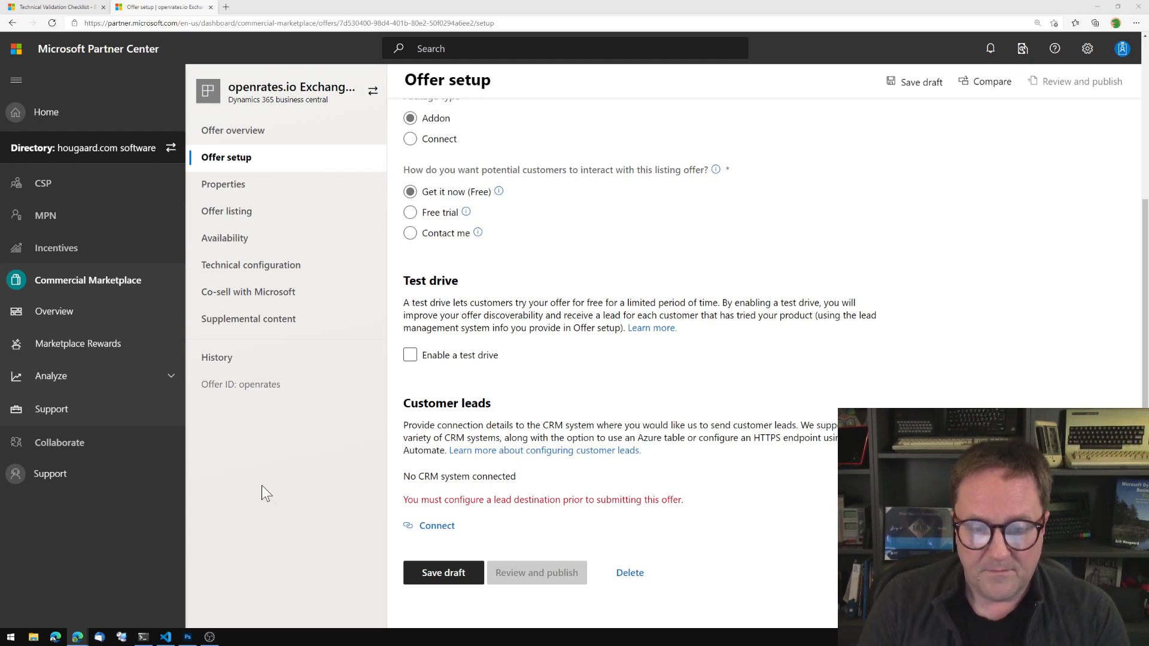
left_click(436, 527)
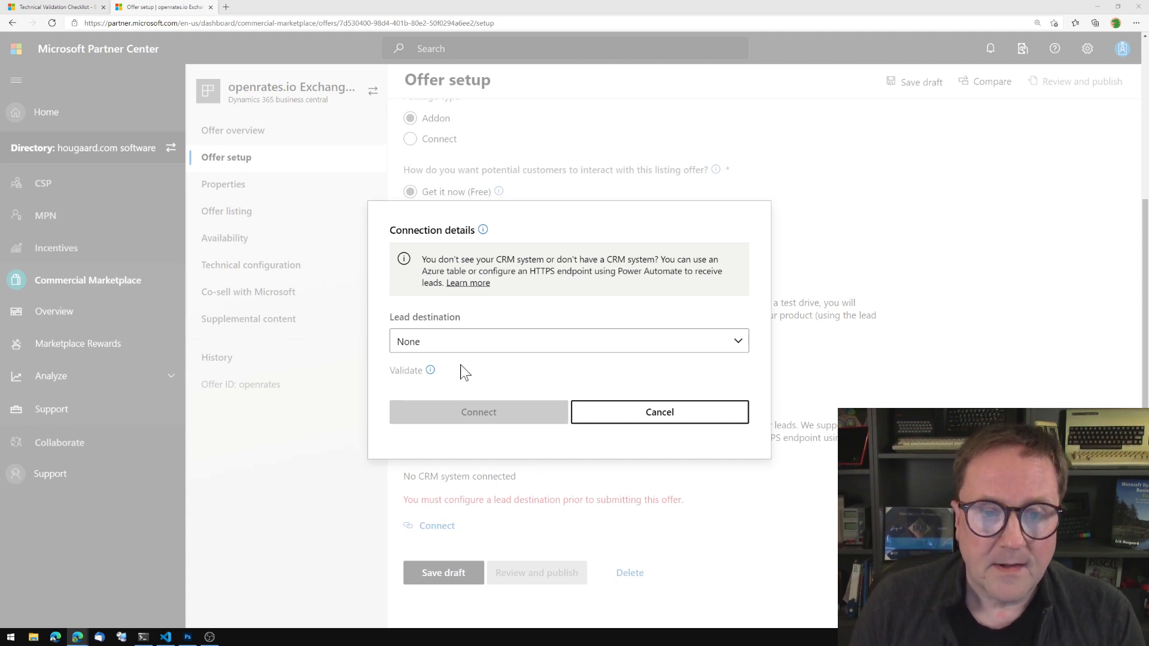
left_click(477, 351)
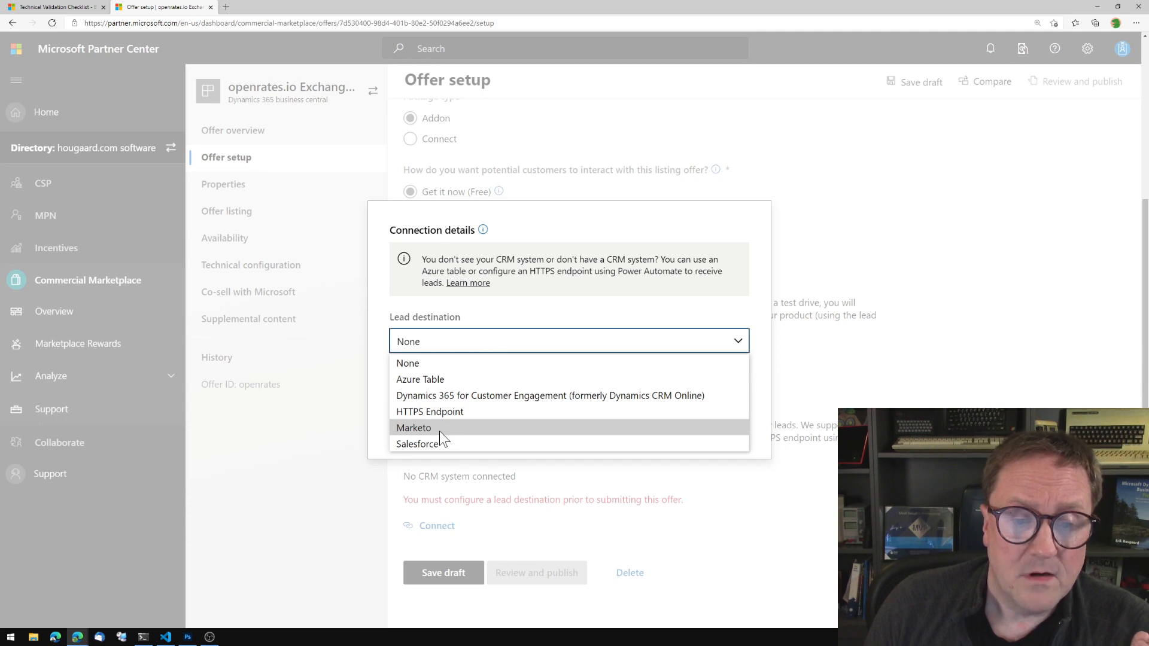
left_click(443, 383)
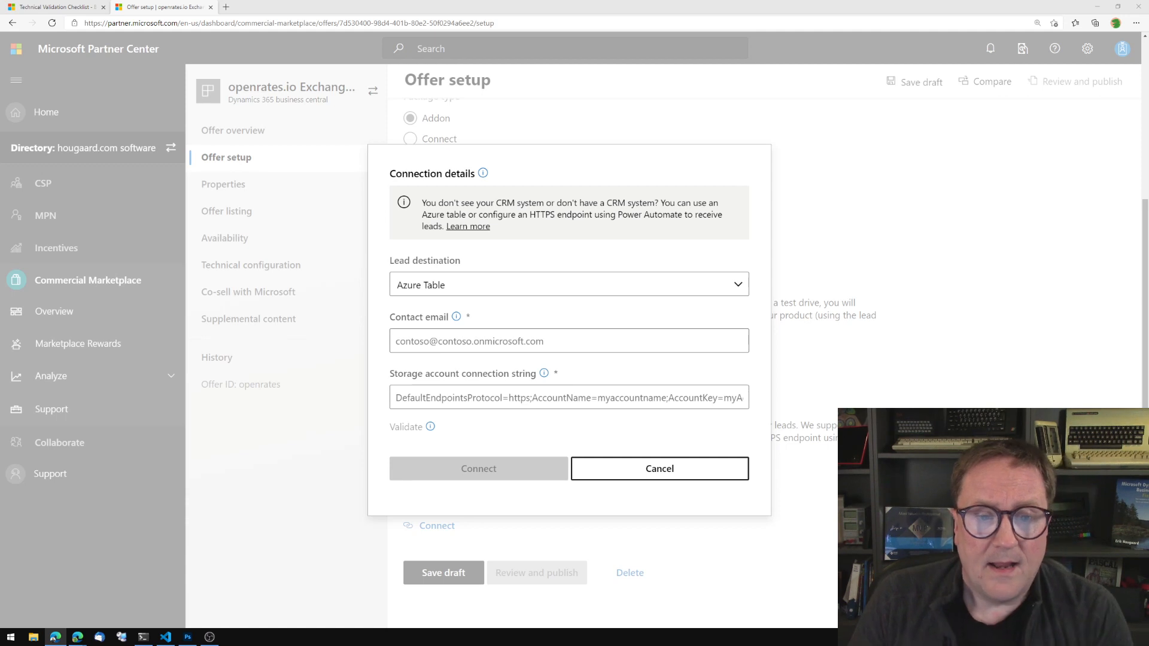
left_click(508, 341)
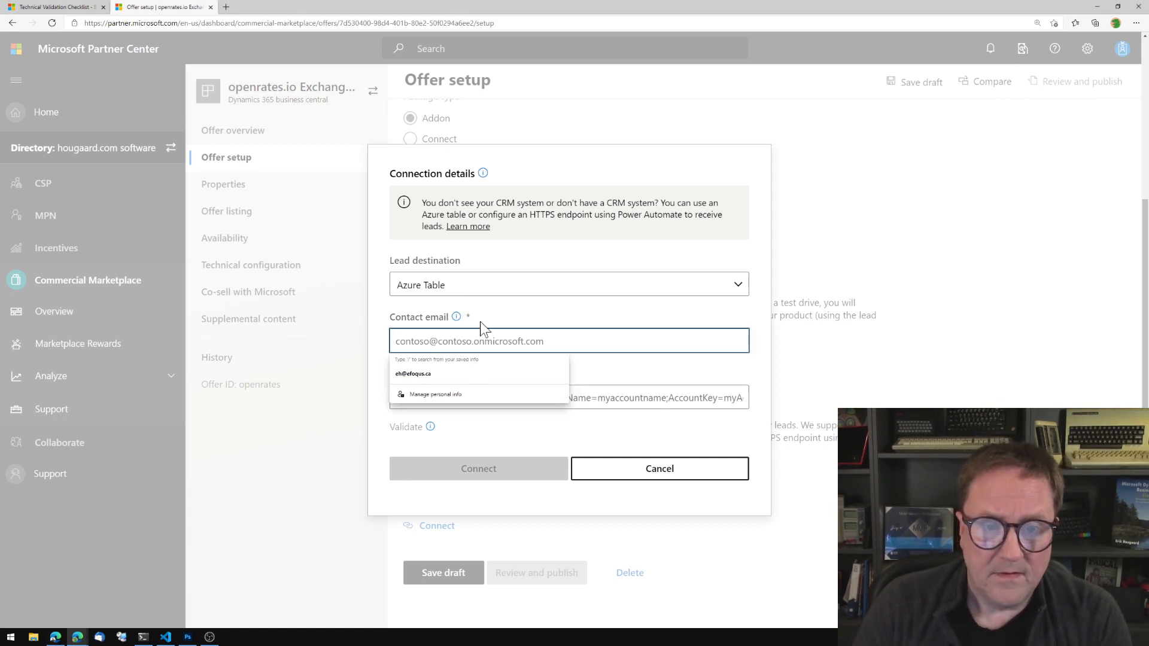
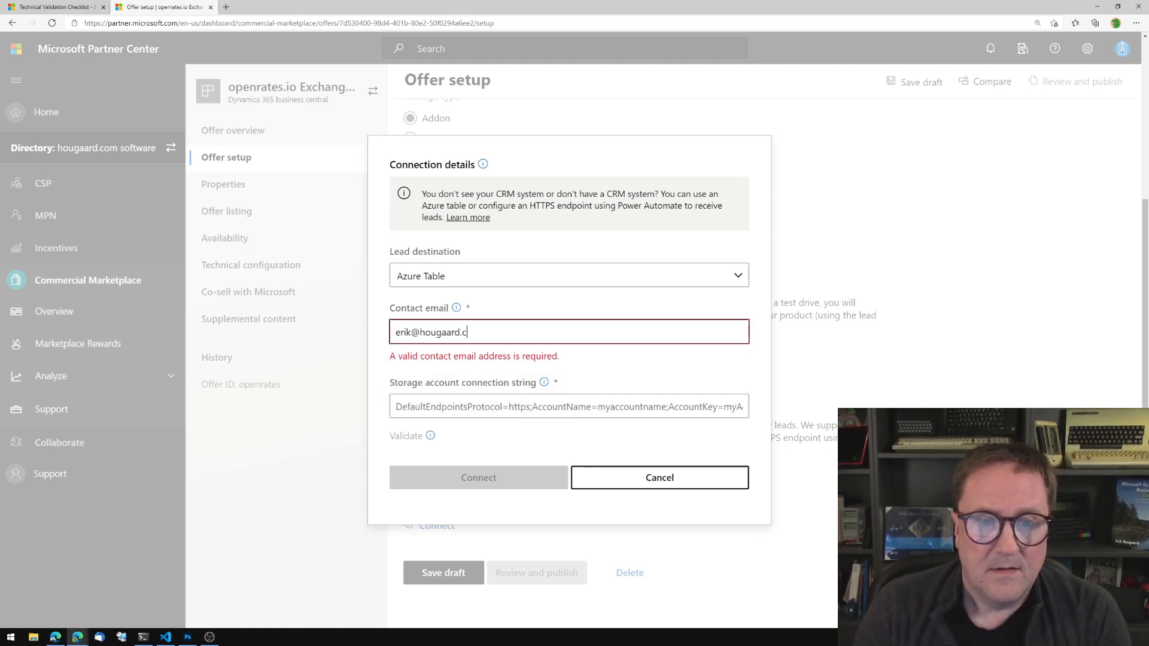
key("Tab")
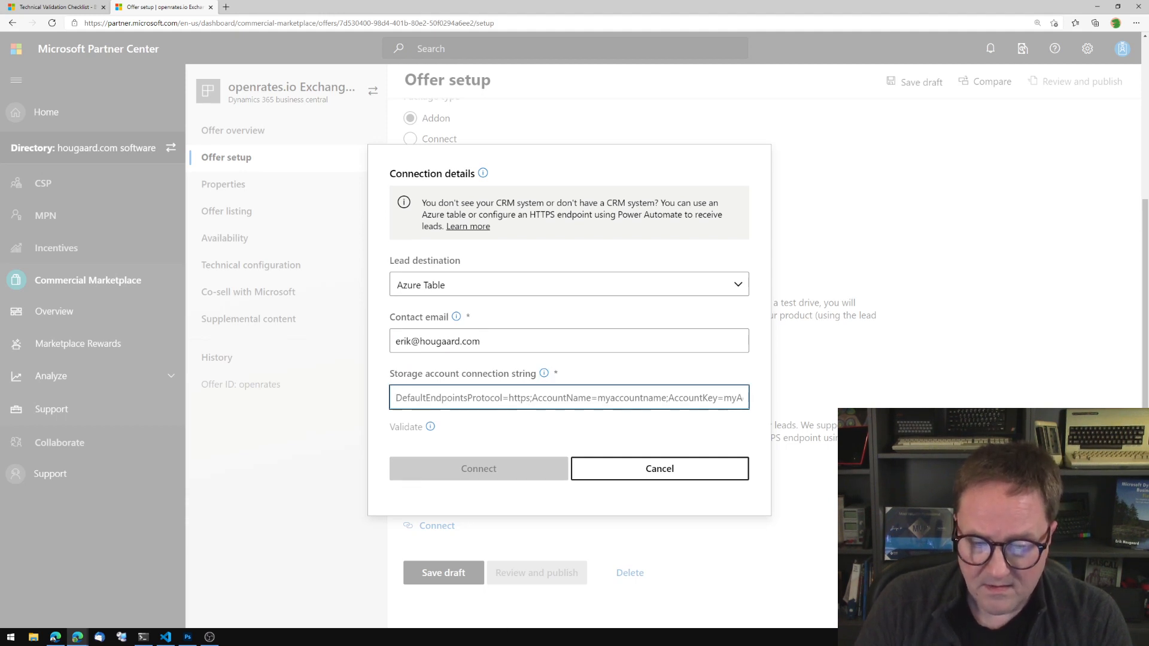
Connect the Azure Table lead destination using the copied storage account connection string, and save the offer setup draft.
key("alt+Tab")
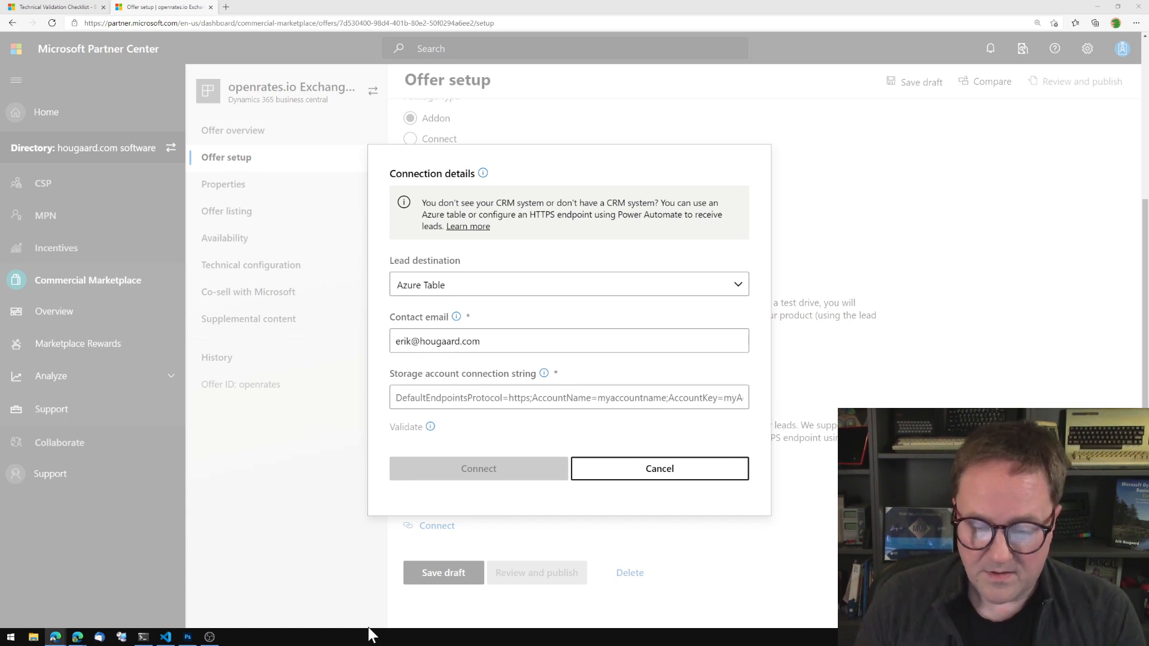
left_click(467, 396)
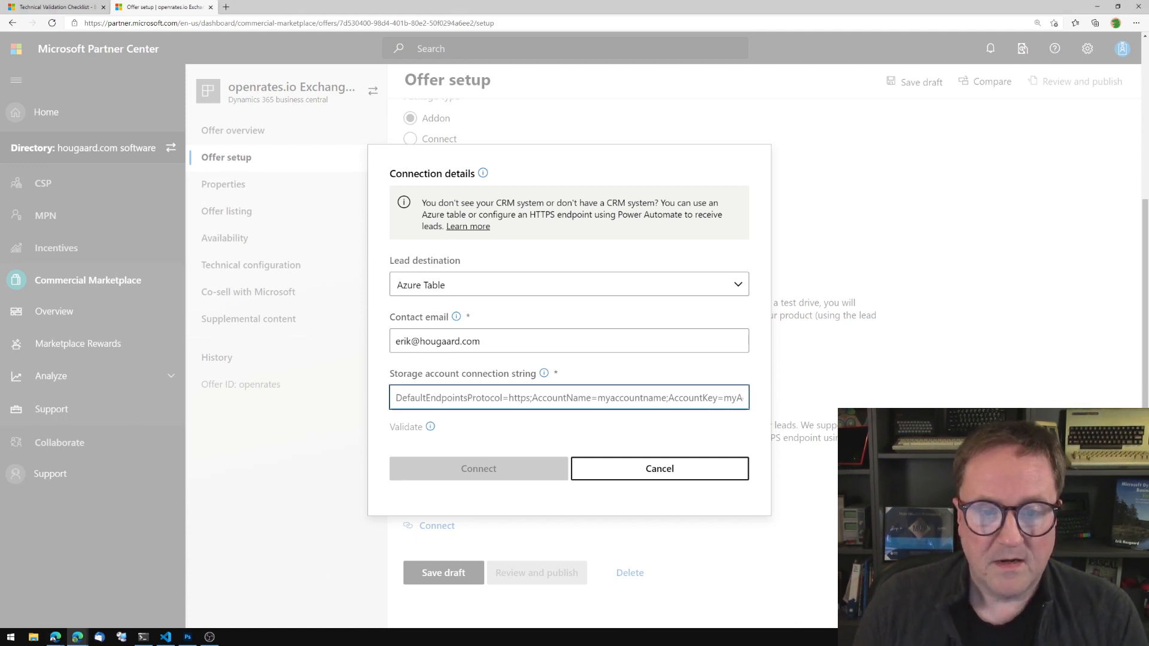
key("ctrl+v")
left_click(473, 470)
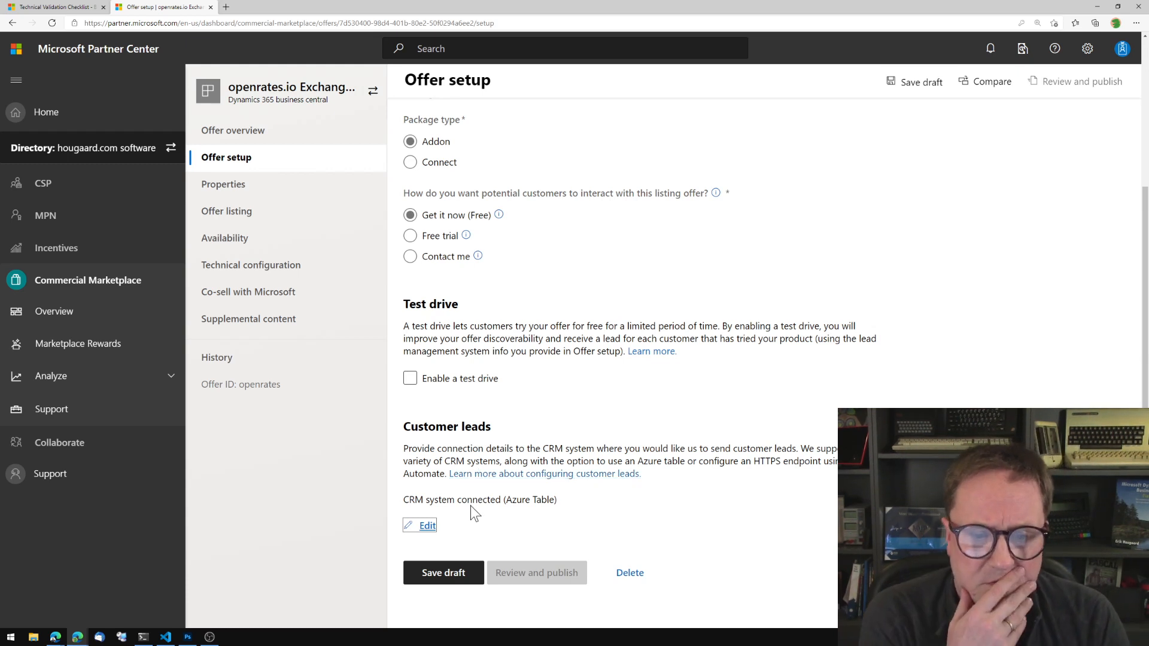
left_click(448, 573)
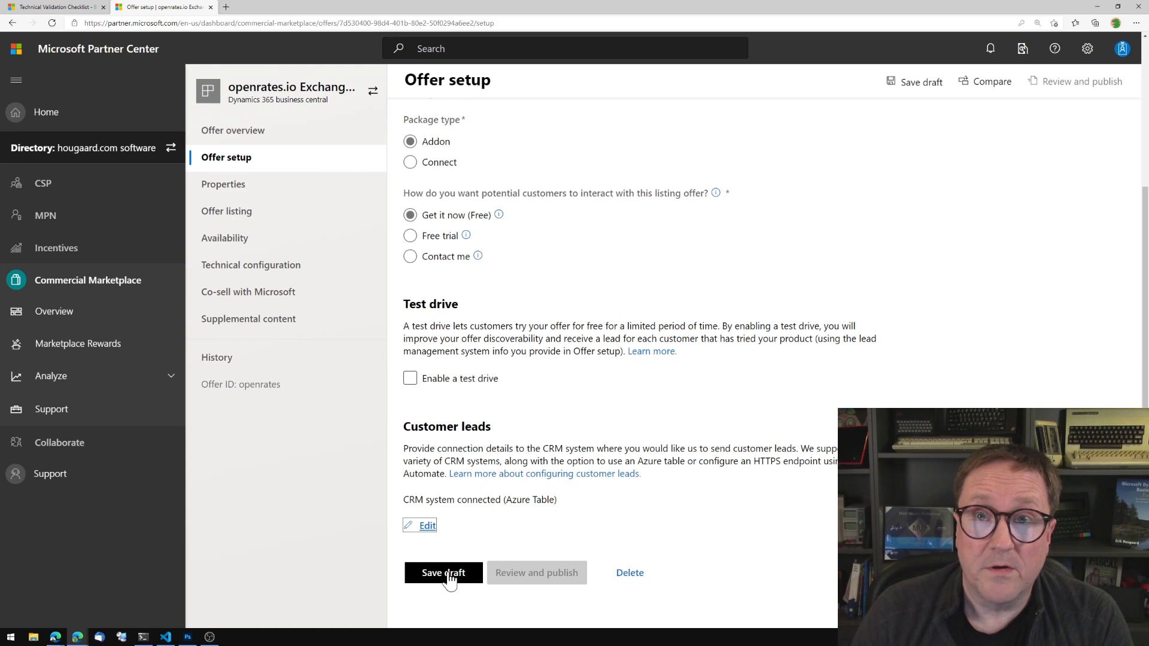
left_click(449, 573)
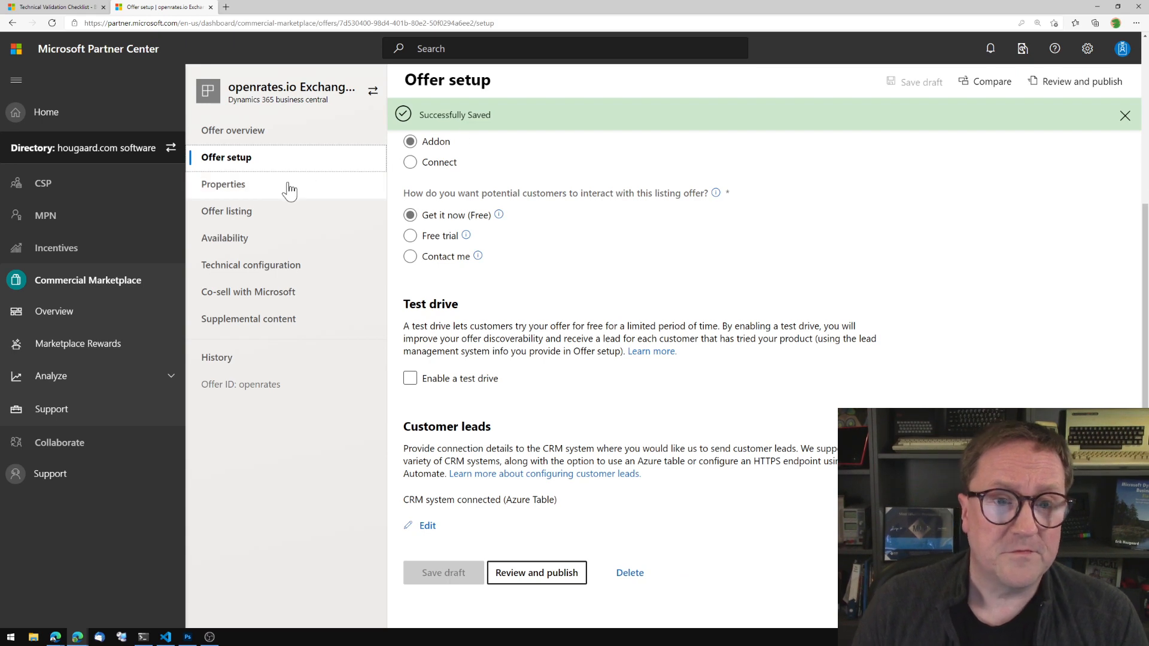
On the offer's Properties page, add a category with Finance as primary category and Accounting as subcategory.
left_click(236, 185)
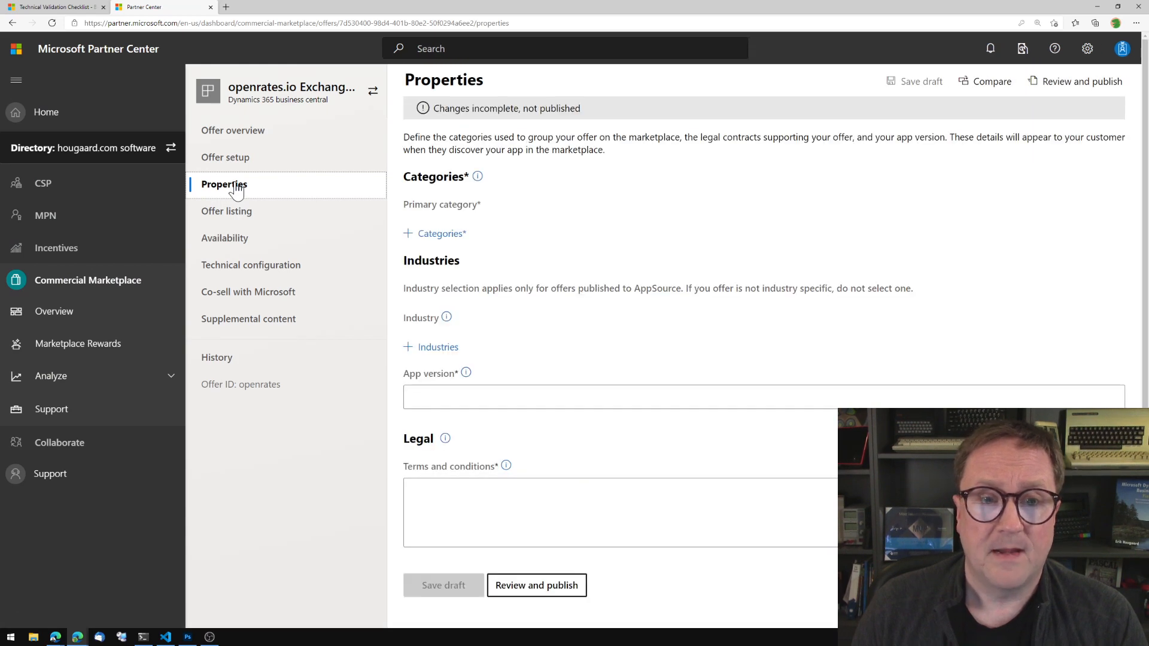
left_click(453, 233)
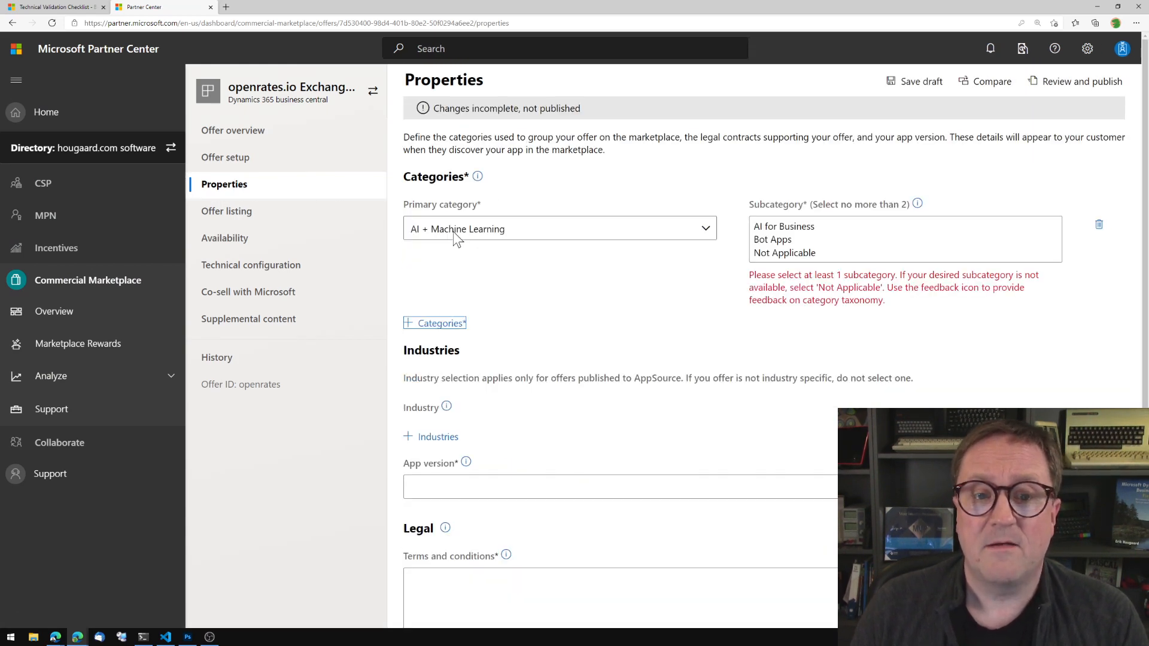
left_click(546, 232)
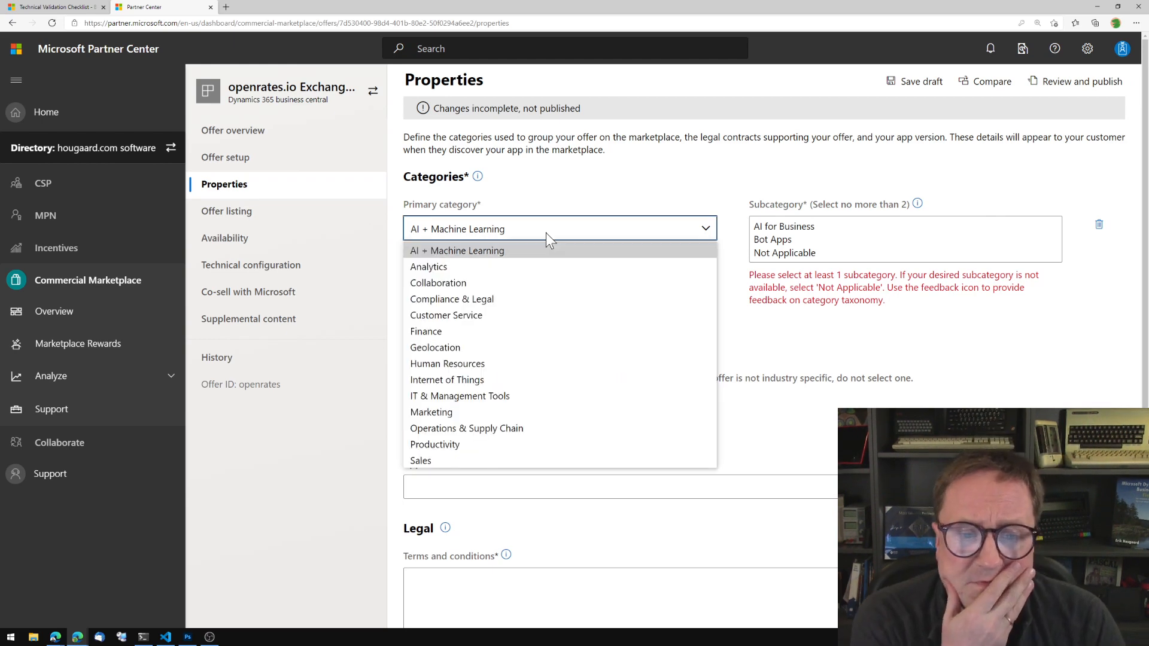
left_click(552, 331)
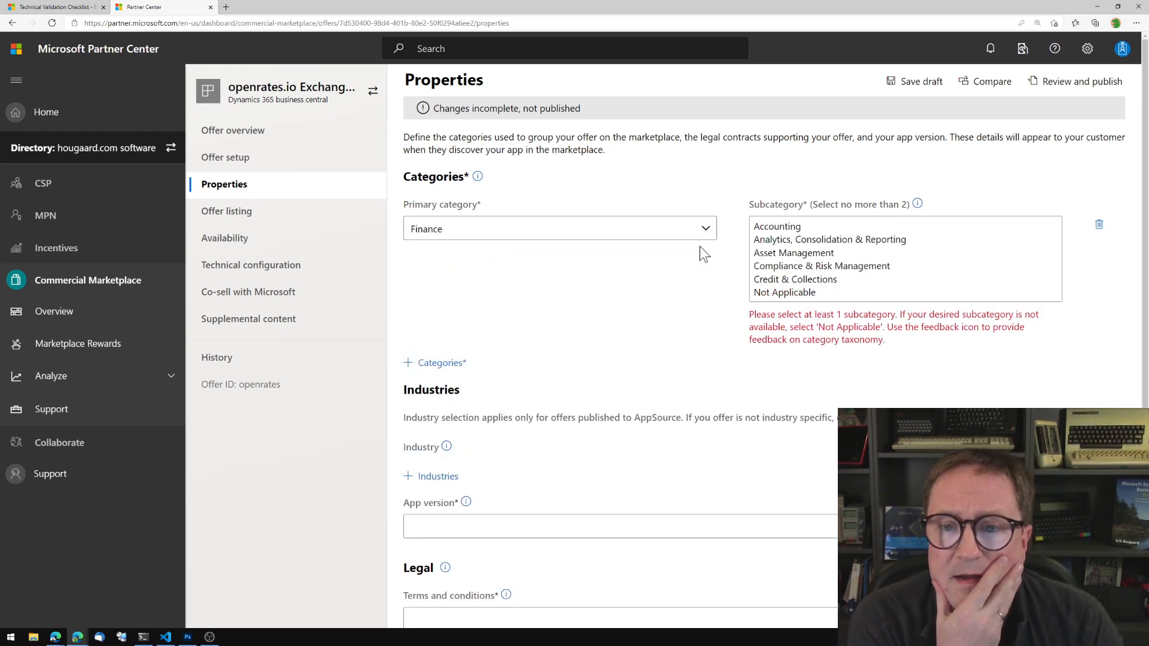
left_click(798, 236)
left_click(792, 226)
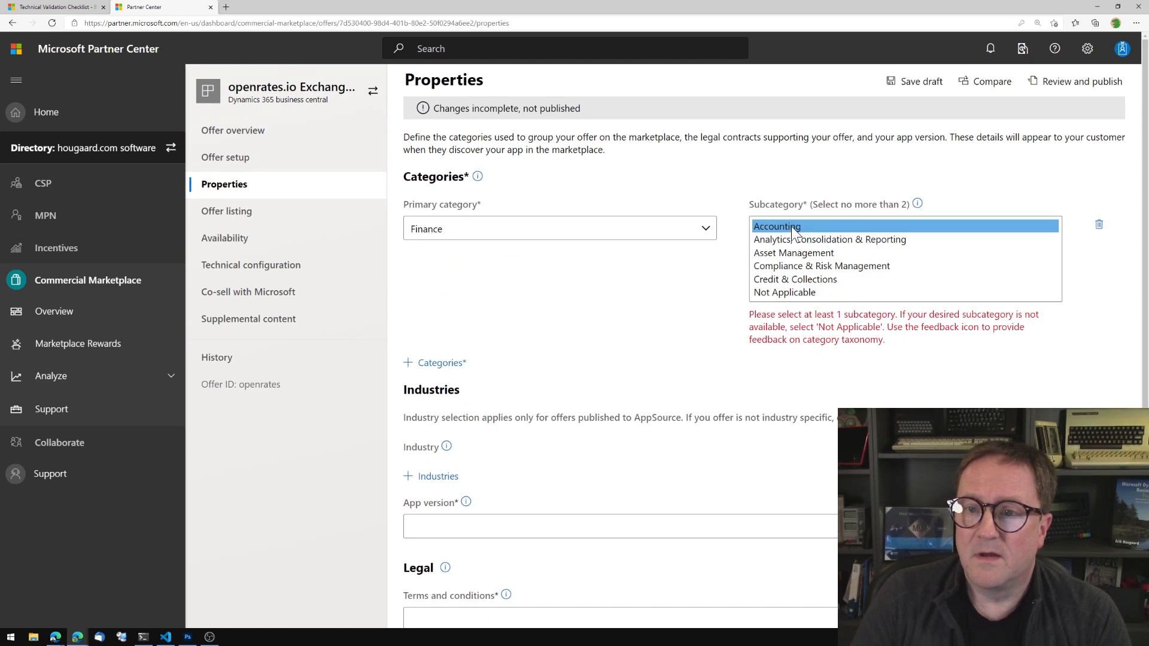
left_click(791, 226)
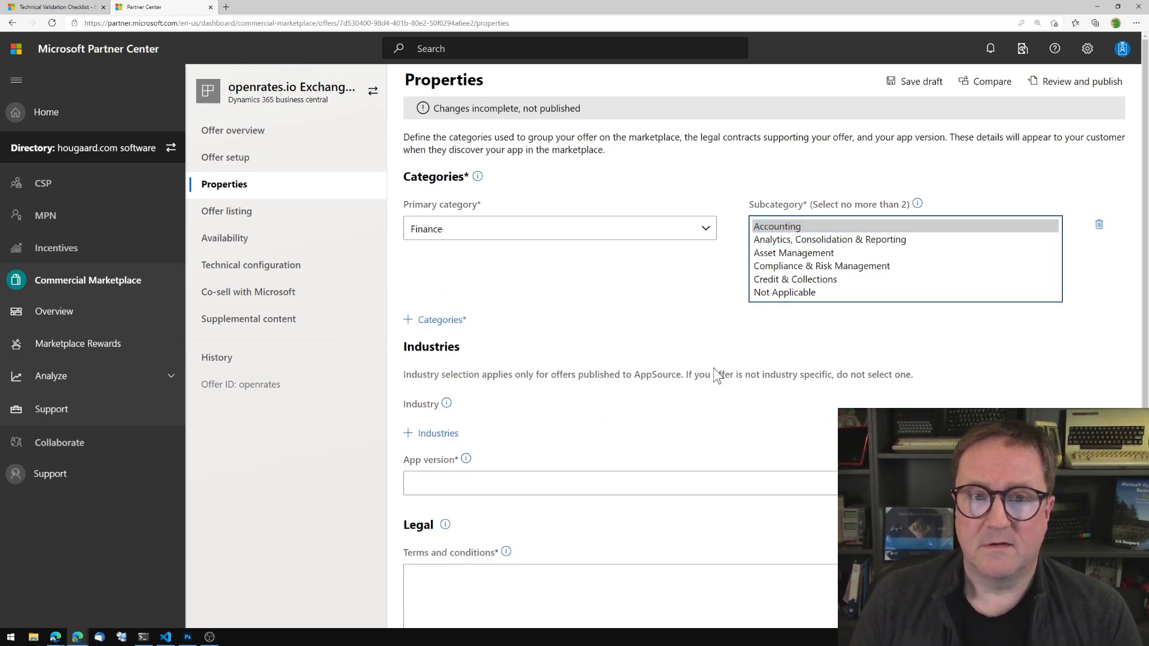
List the files in the build folder's installer subfolder in the terminal to look up the latest app version.
scroll(512, 410, "down", 1)
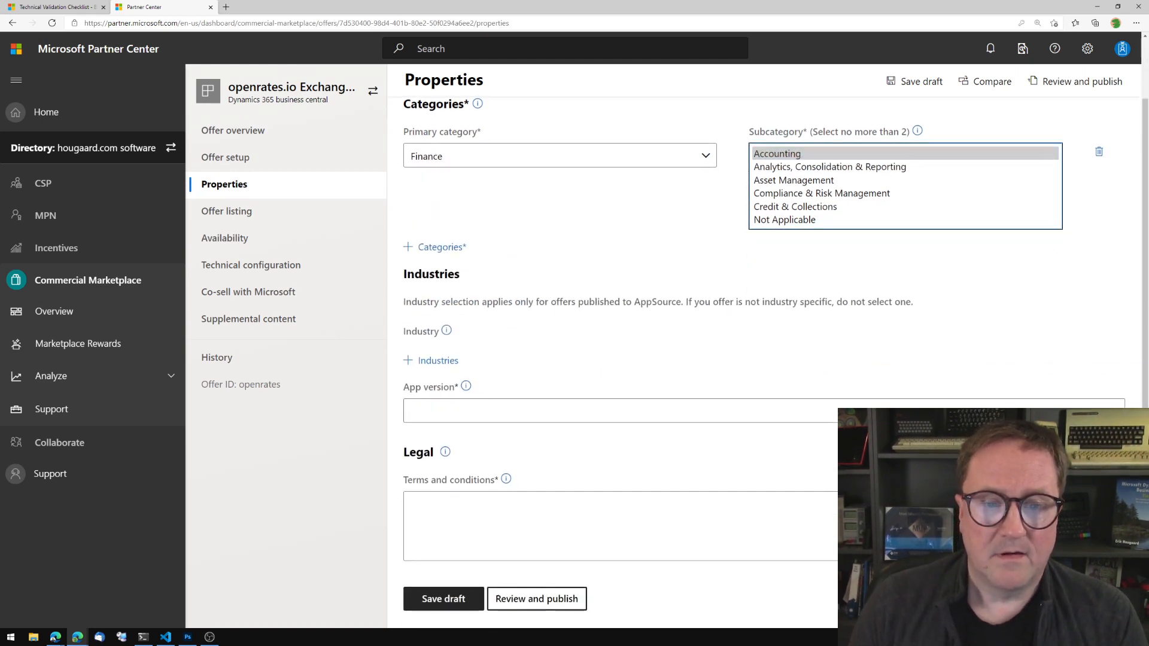
left_click(694, 410)
key("alt+Tab")
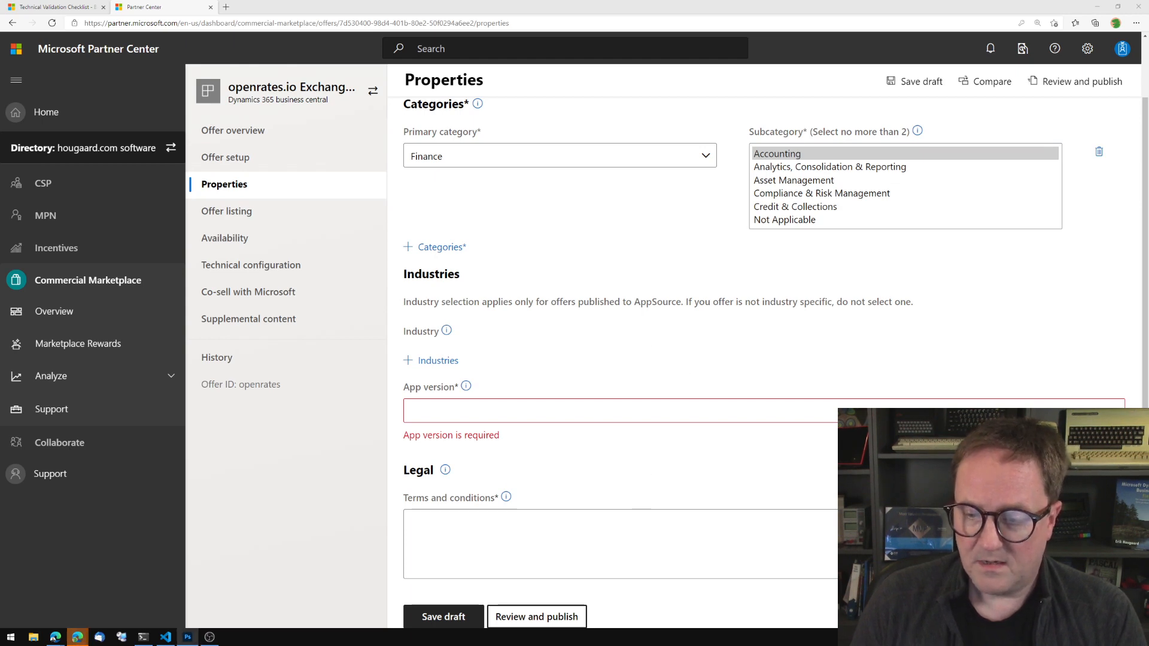
key("alt+Tab")
key("alt+Tab")
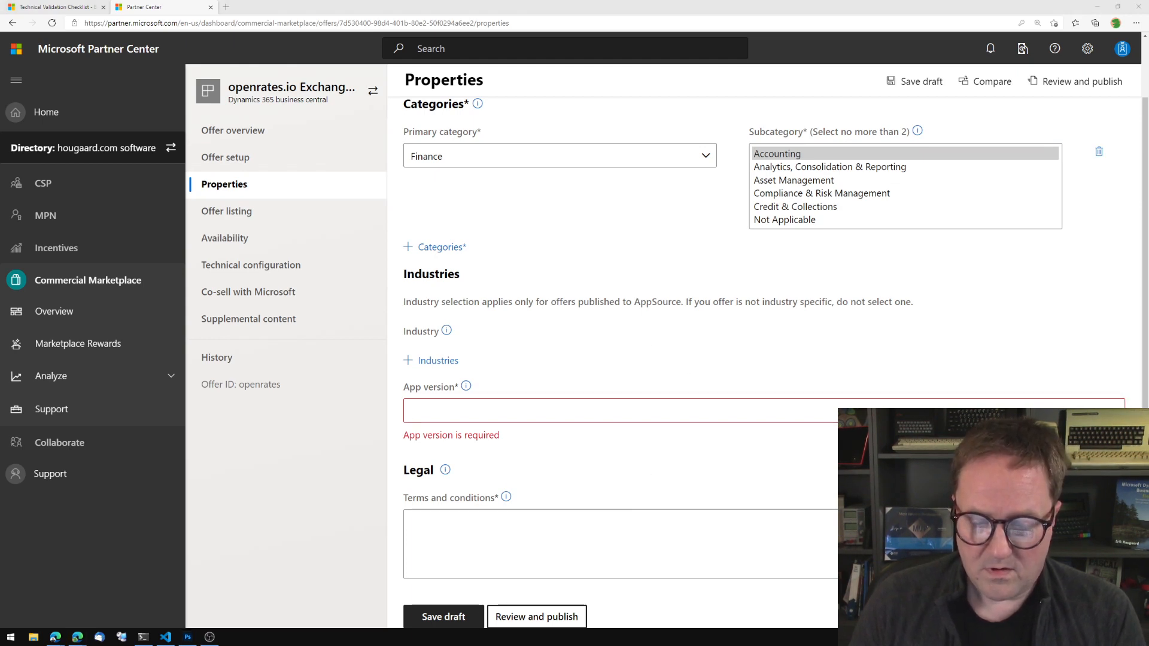
key("alt+Tab")
type("dir ")
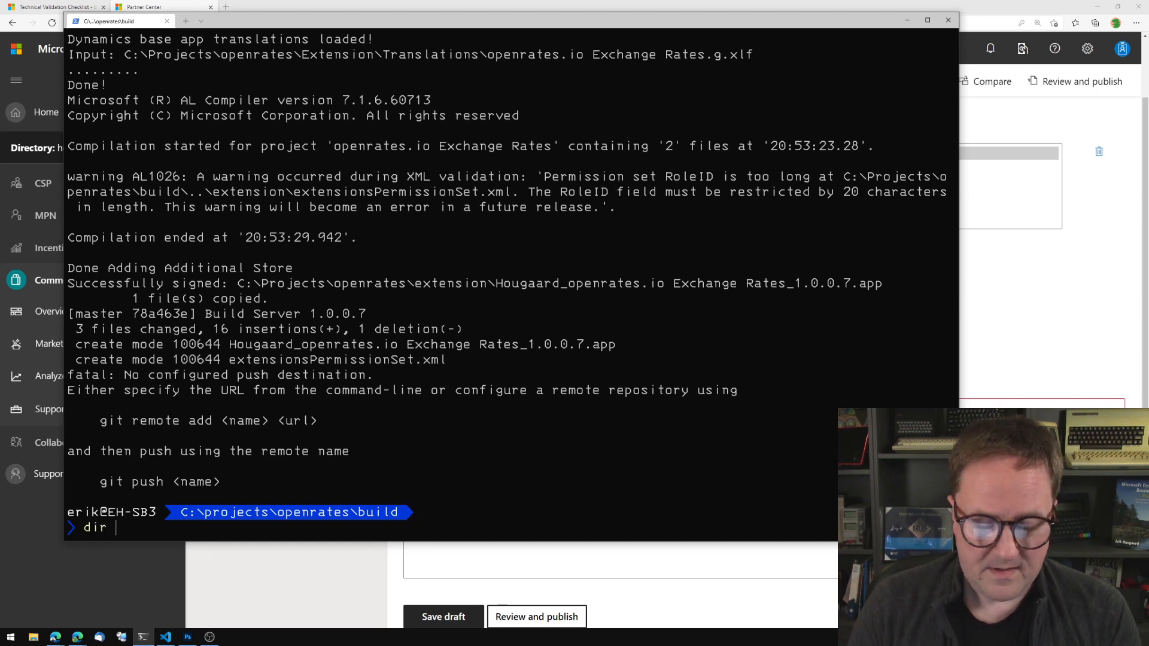
type("installer")
key("Return")
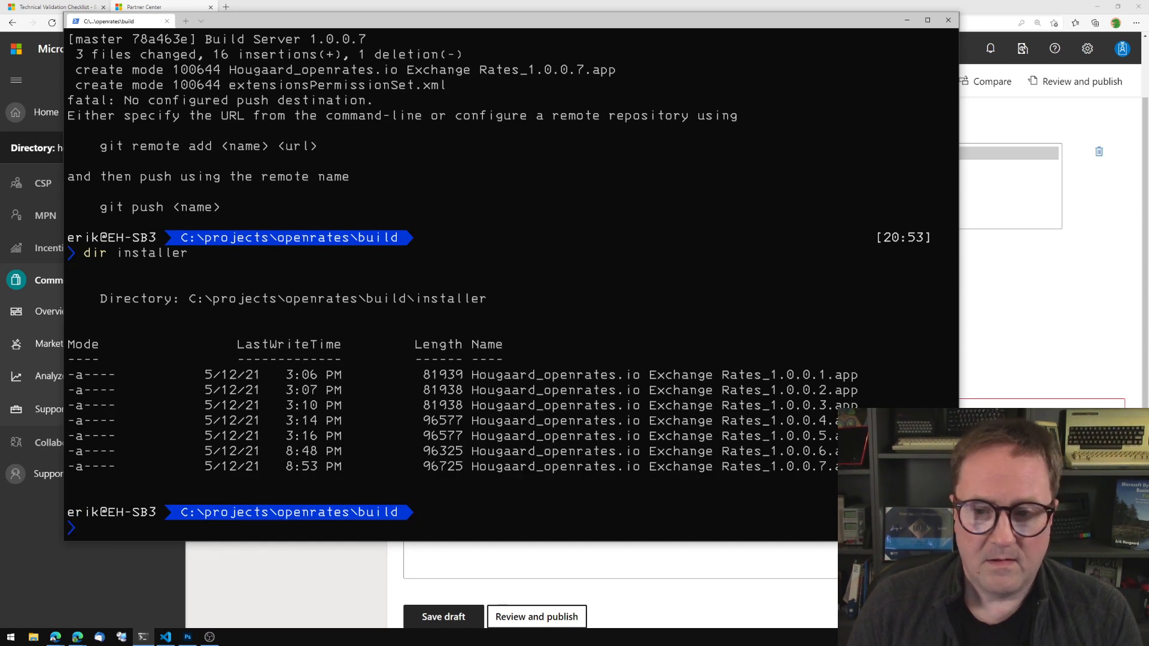
Back in Partner Center, set the offer's app version to 1.0.0.7.
key("alt+Tab")
type("1.")
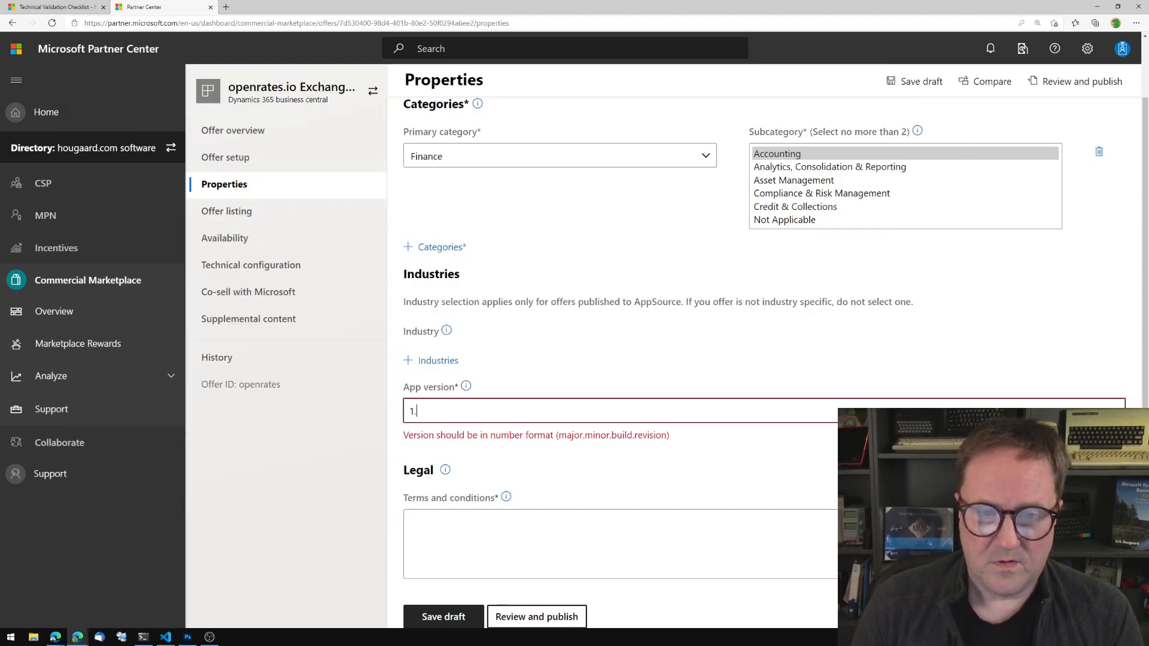
type("0.0.7")
key("Tab")
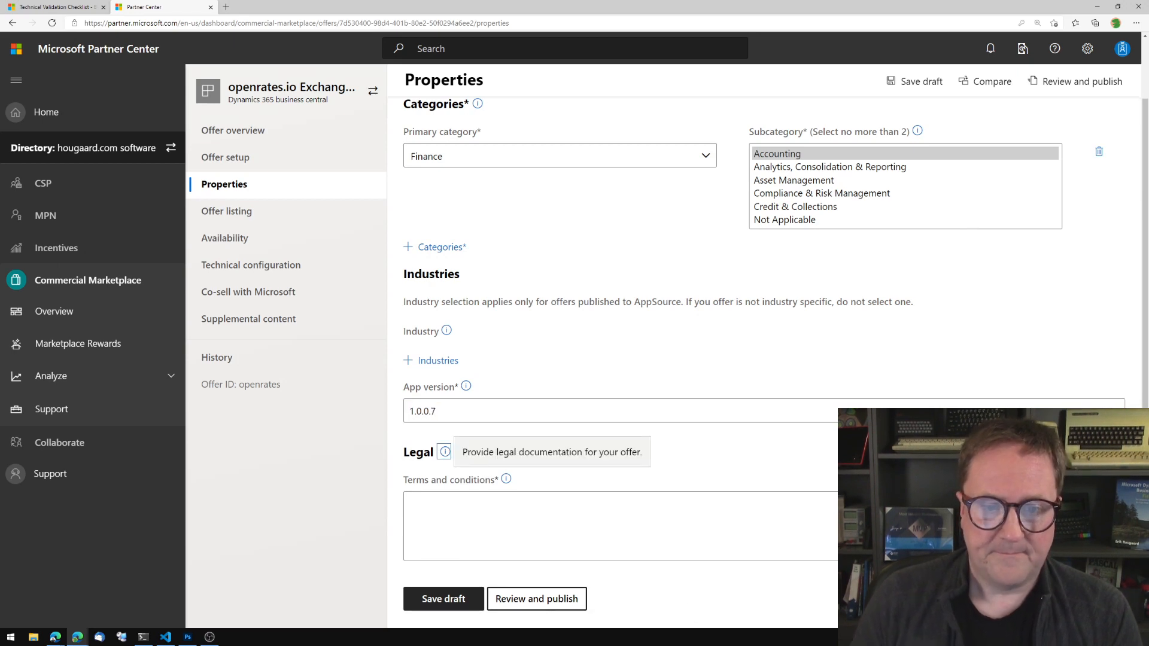
Paste the copied Hougaard.com license terms into the Terms and conditions and save the Properties draft.
scroll(487, 526, "down", 1)
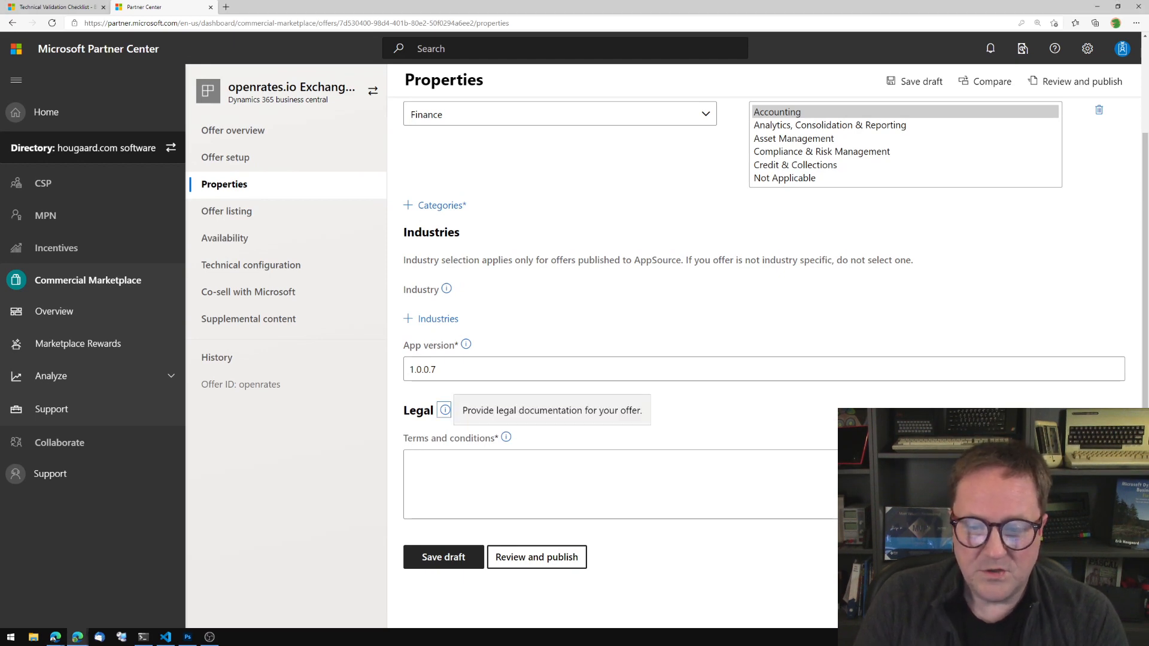
key("alt+Tab")
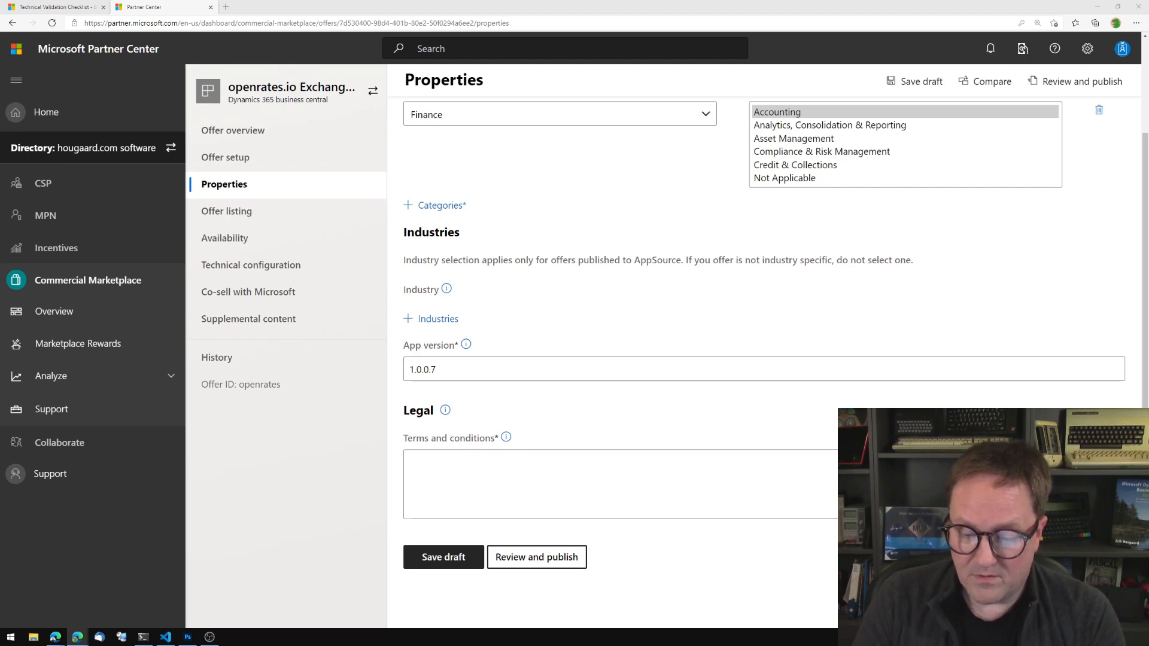
left_click(410, 459)
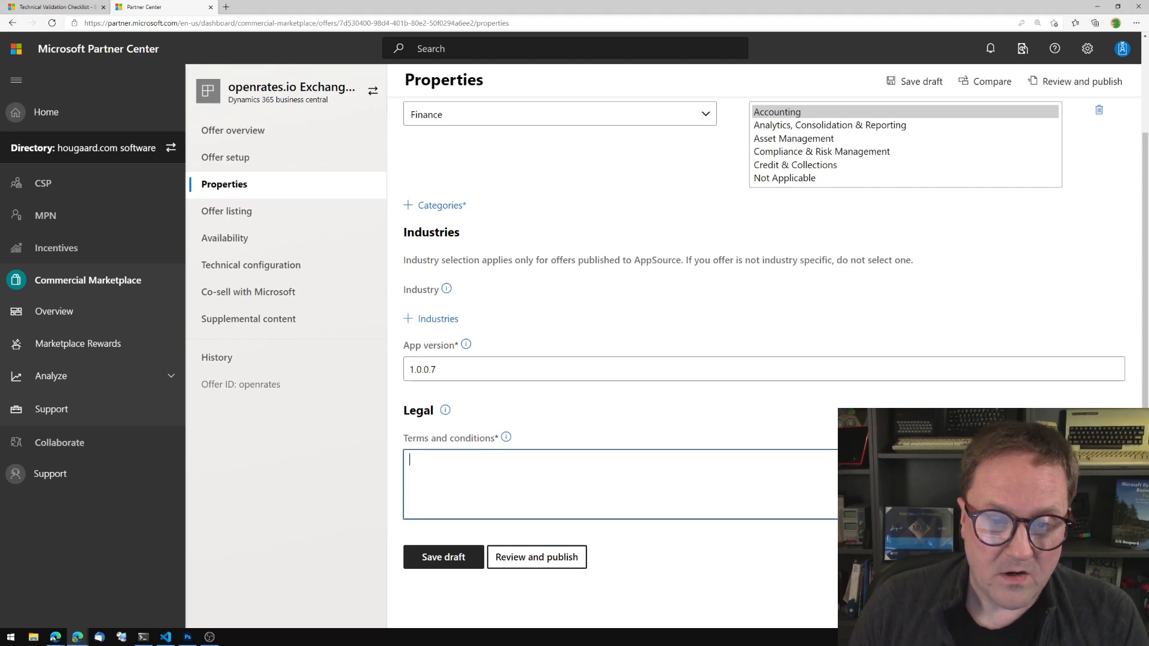
key("ctrl+v")
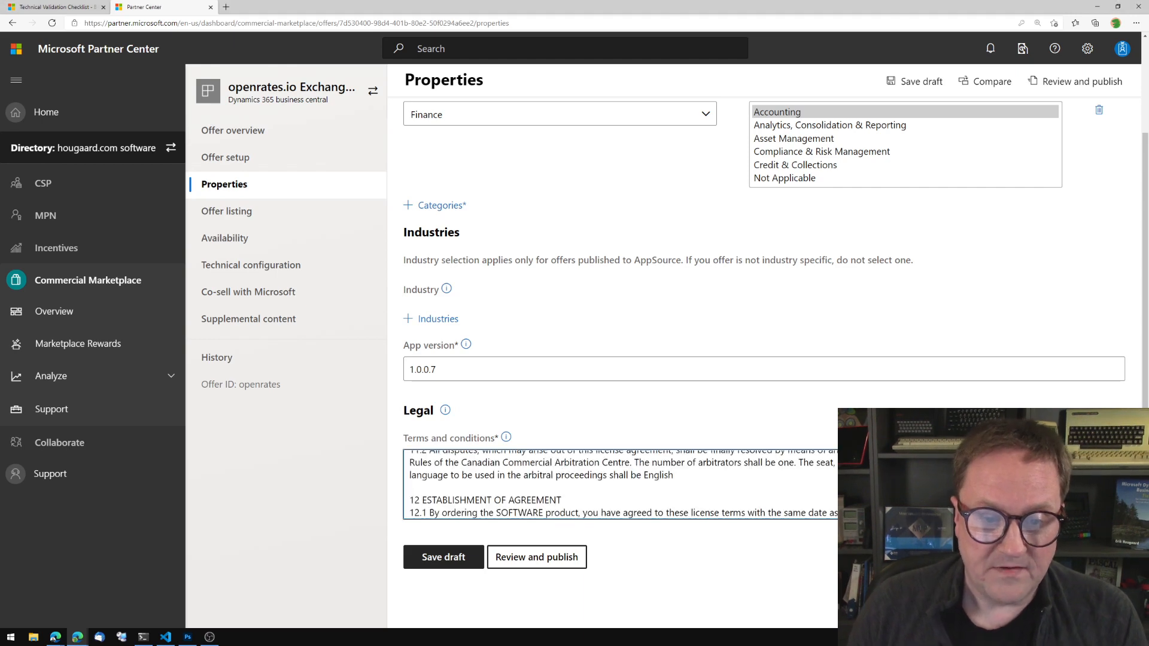
left_click(441, 566)
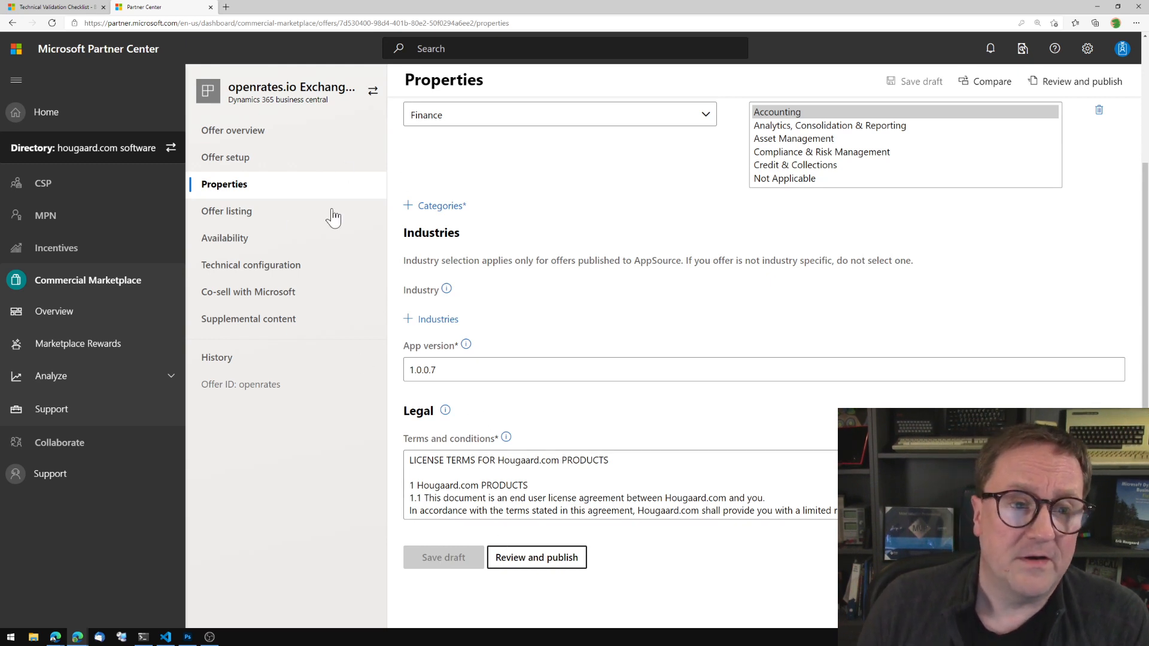
On the Offer listing page, capitalize the first letter of the name so it reads "Openrates.io Exchange Rates".
left_click(249, 222)
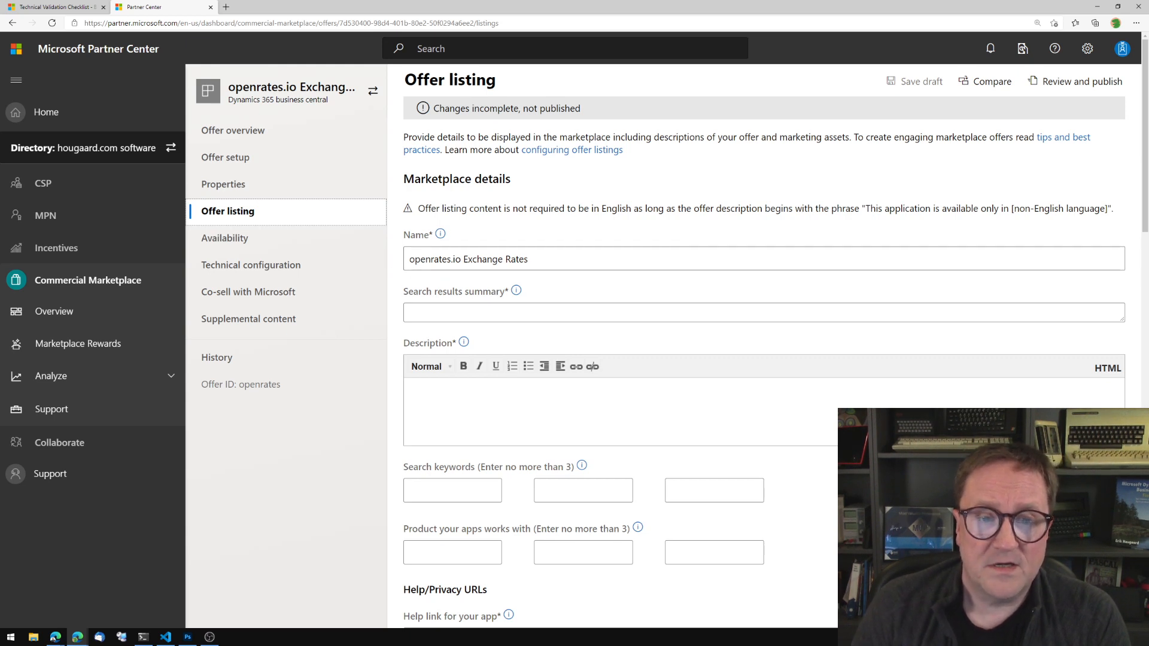
left_click_drag(410, 259, 415, 259)
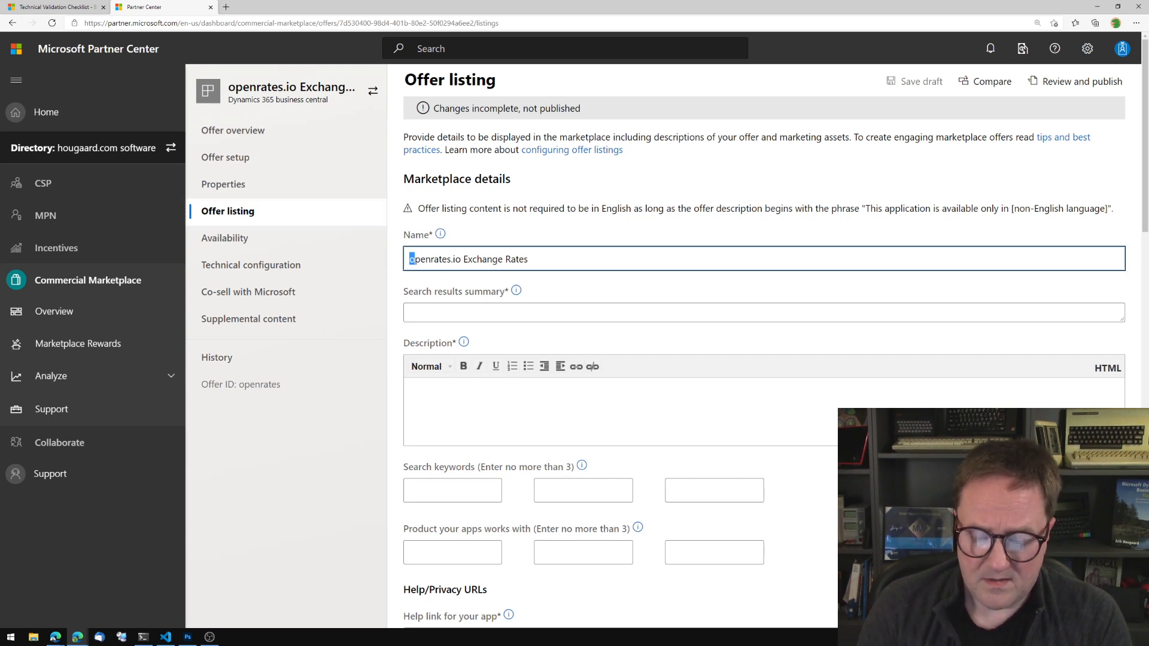
type("O")
Begin the search results summary with the words "An easy way to".
left_click(419, 313)
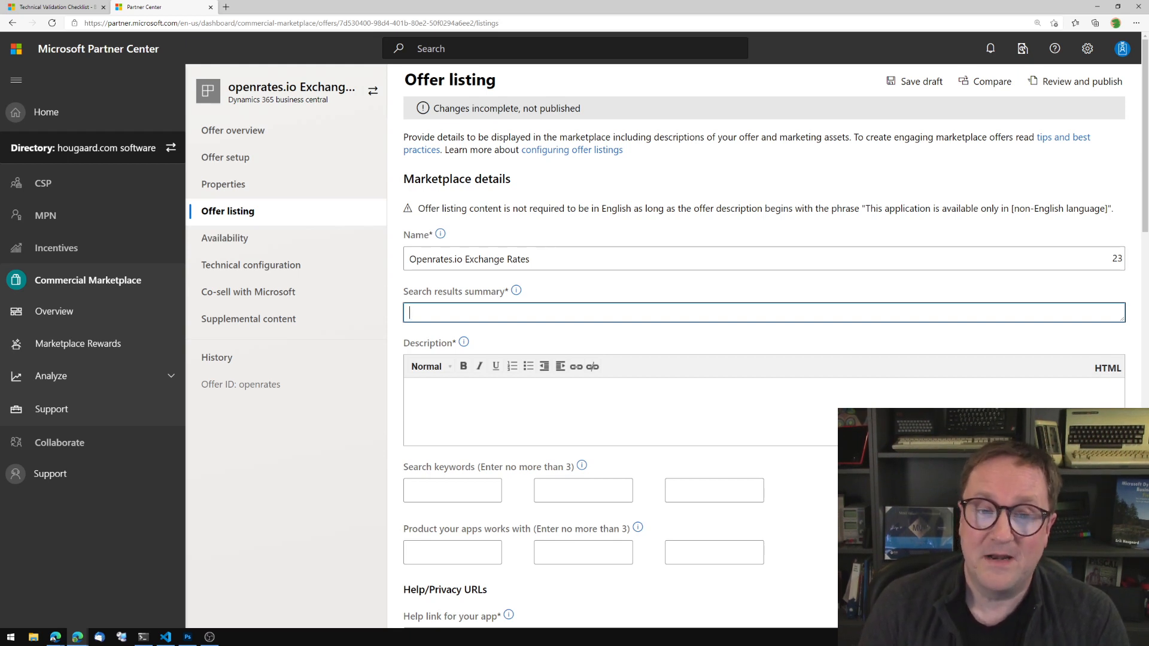
type("An ")
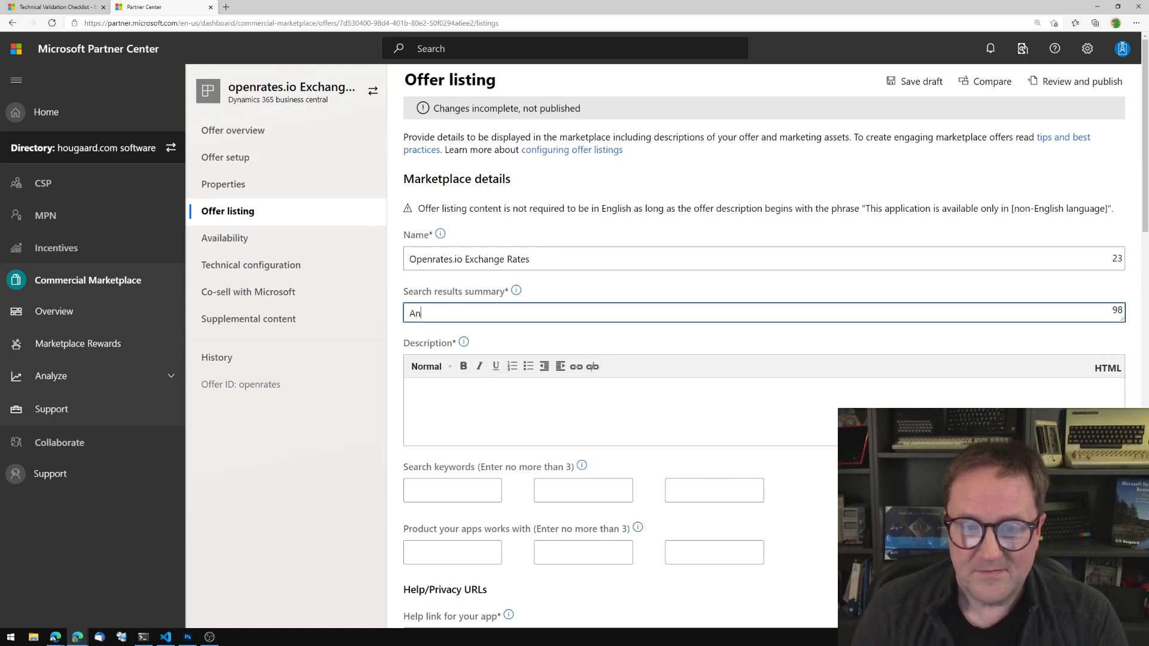
type("easy ")
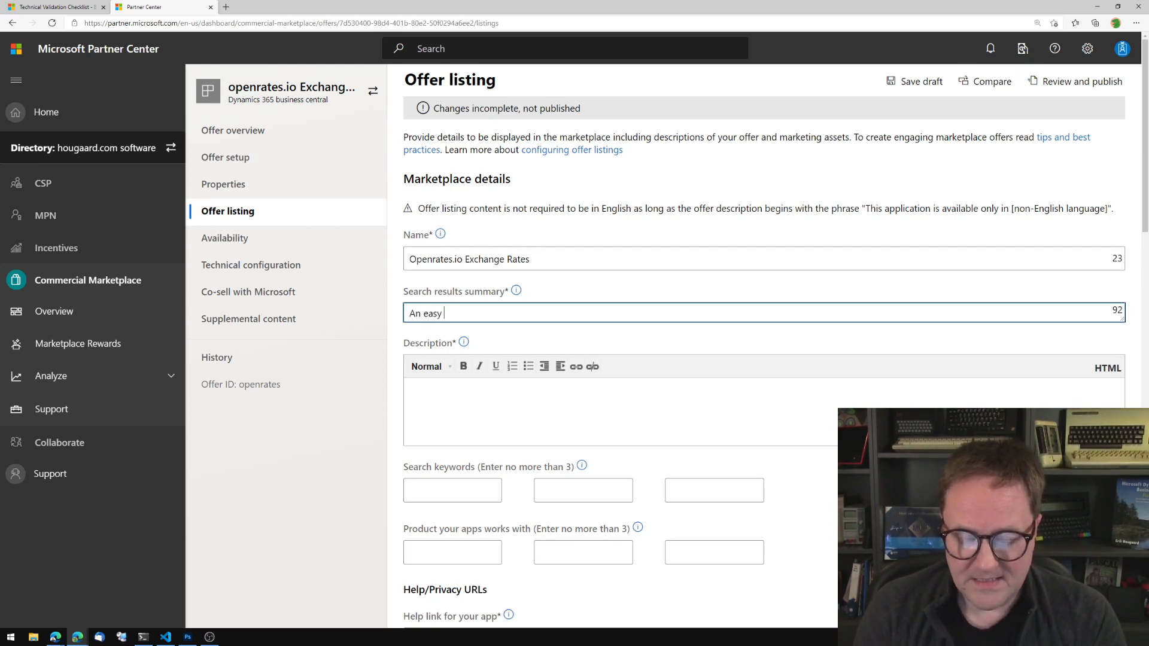
type("way to")
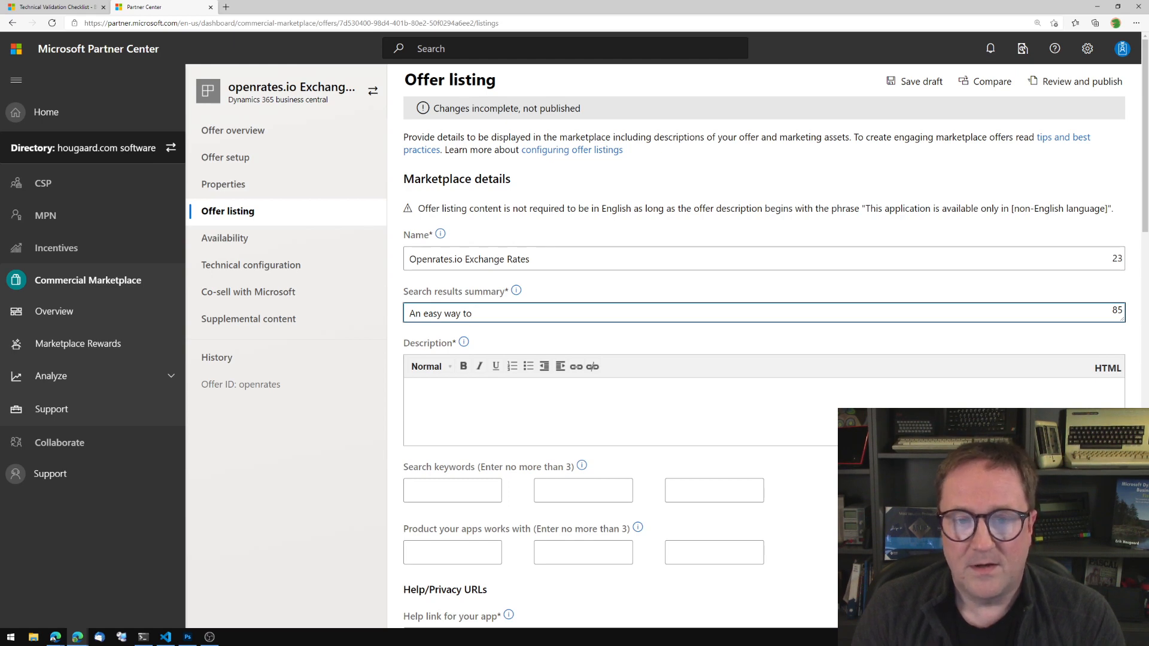
Try the wording "seemless way" in the search results summary, and return to "An easy way to".
left_click(463, 313)
key("BackSpace")
key("BackSpace")
key("BackSpace")
key("BackSpace")
key("BackSpace")
key("BackSpace")
key("BackSpace")
key("BackSpace")
key("BackSpace")
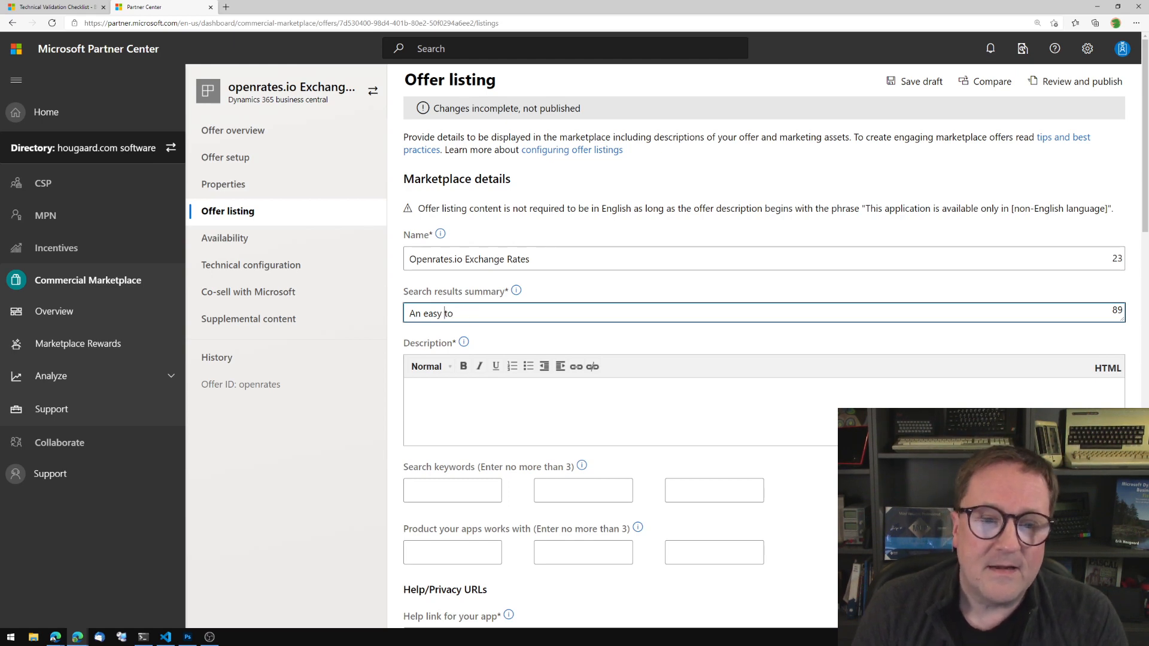
type("eemless")
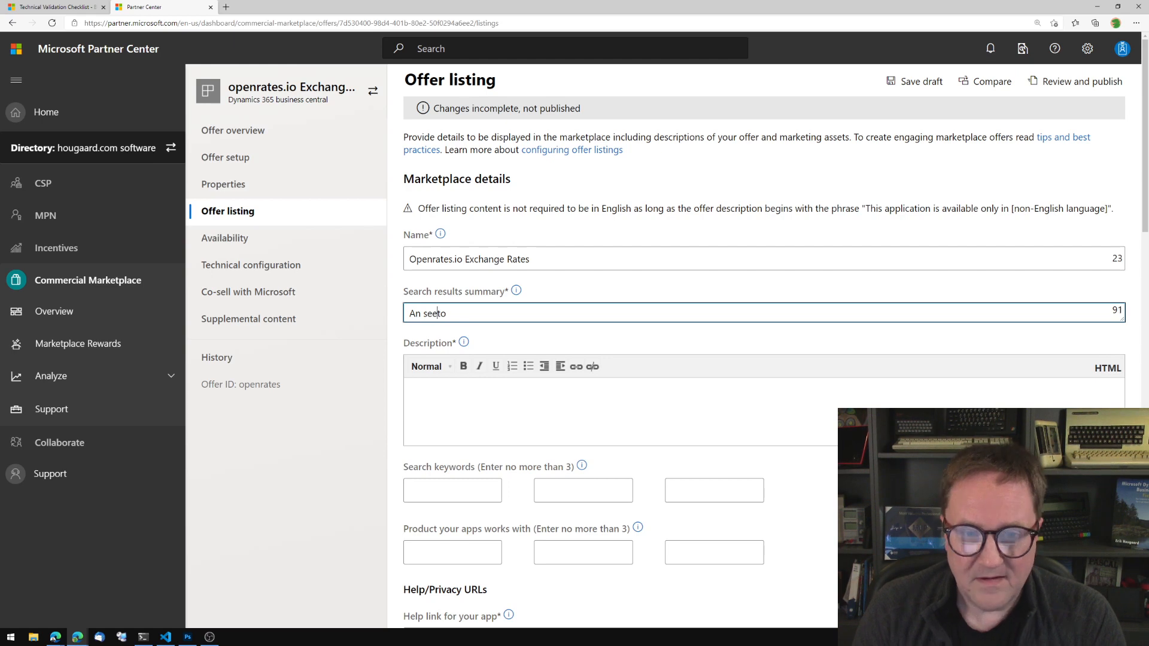
type(" way")
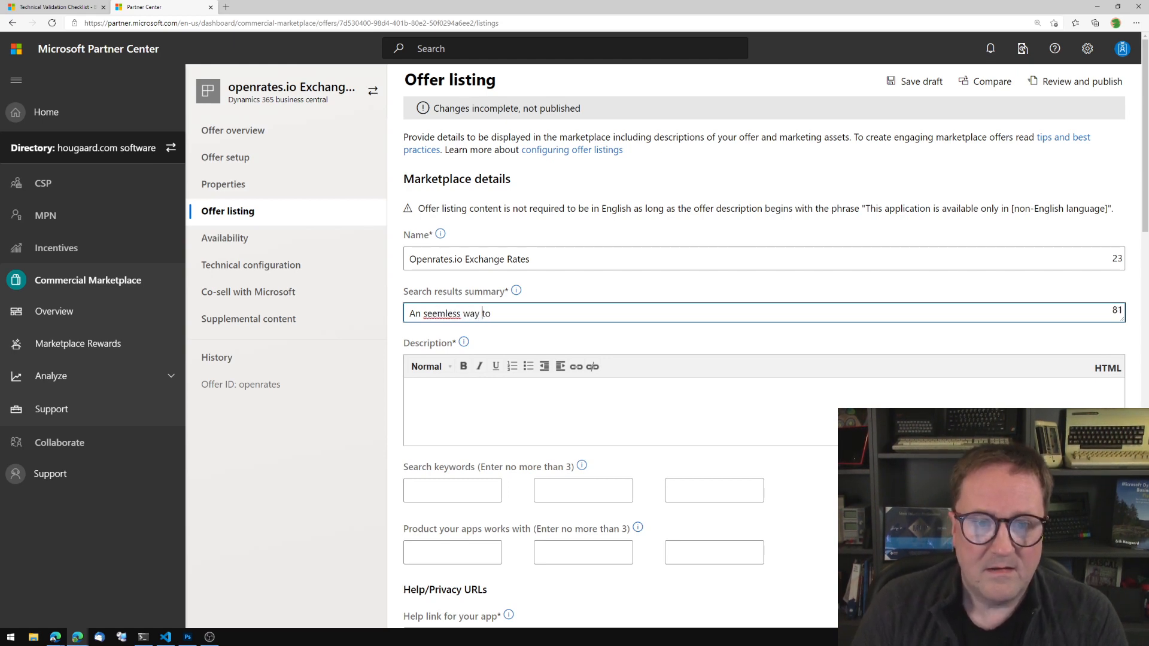
right_click(443, 315)
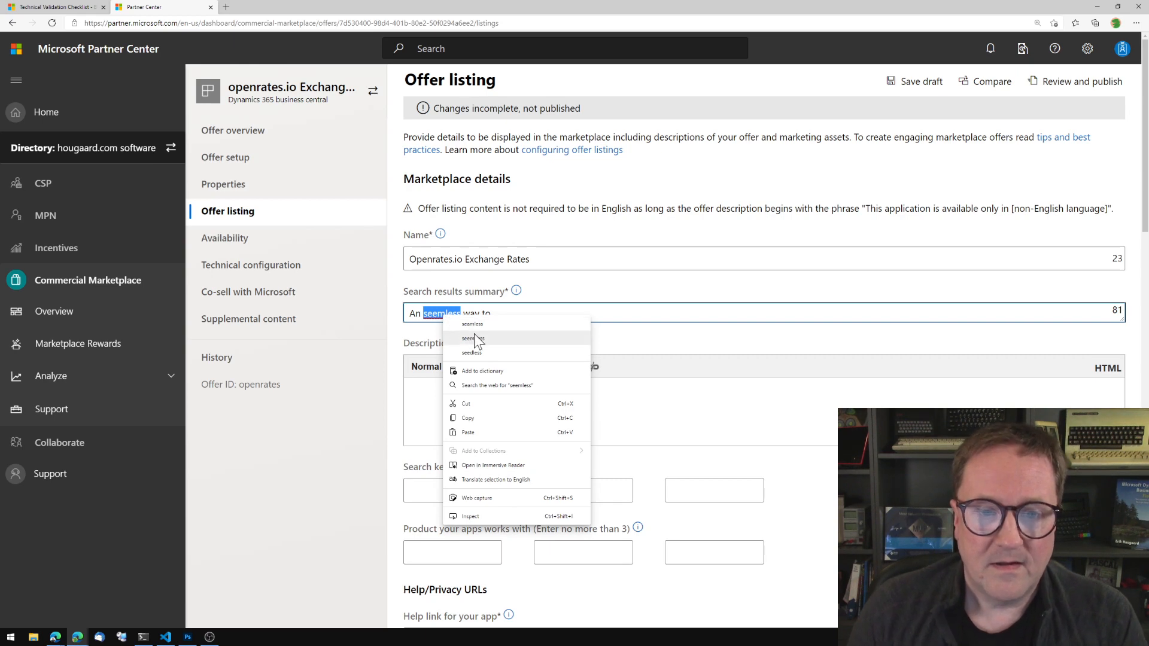
left_click(475, 325)
double_click(444, 314)
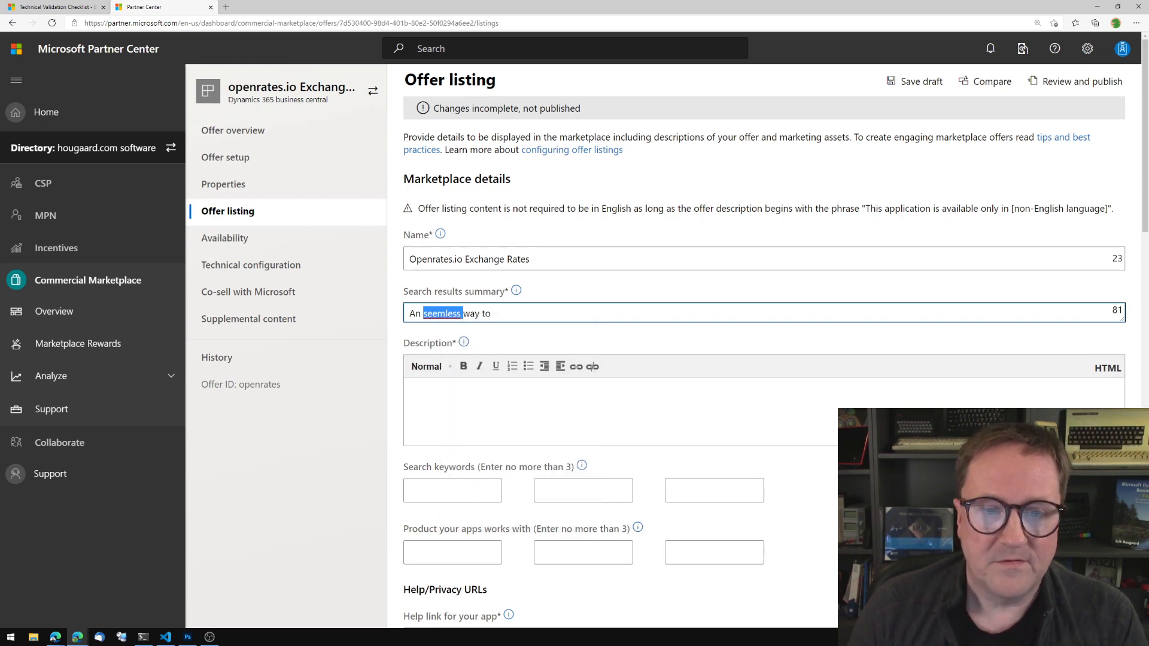
type("easy way to ")
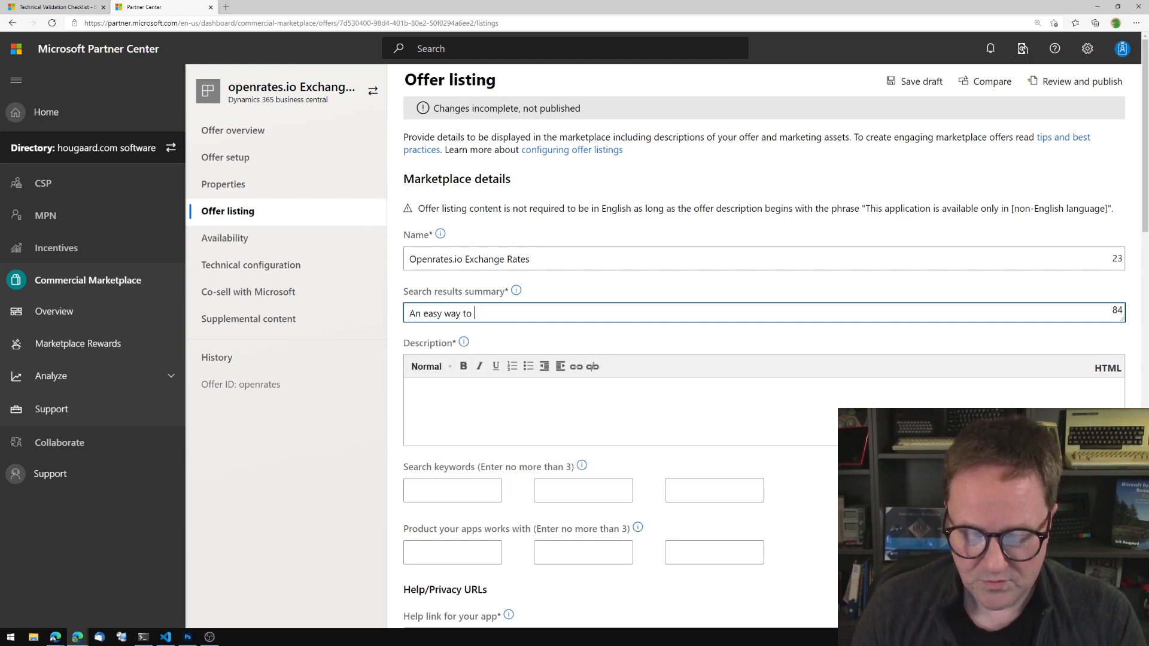
type("get exchanges")
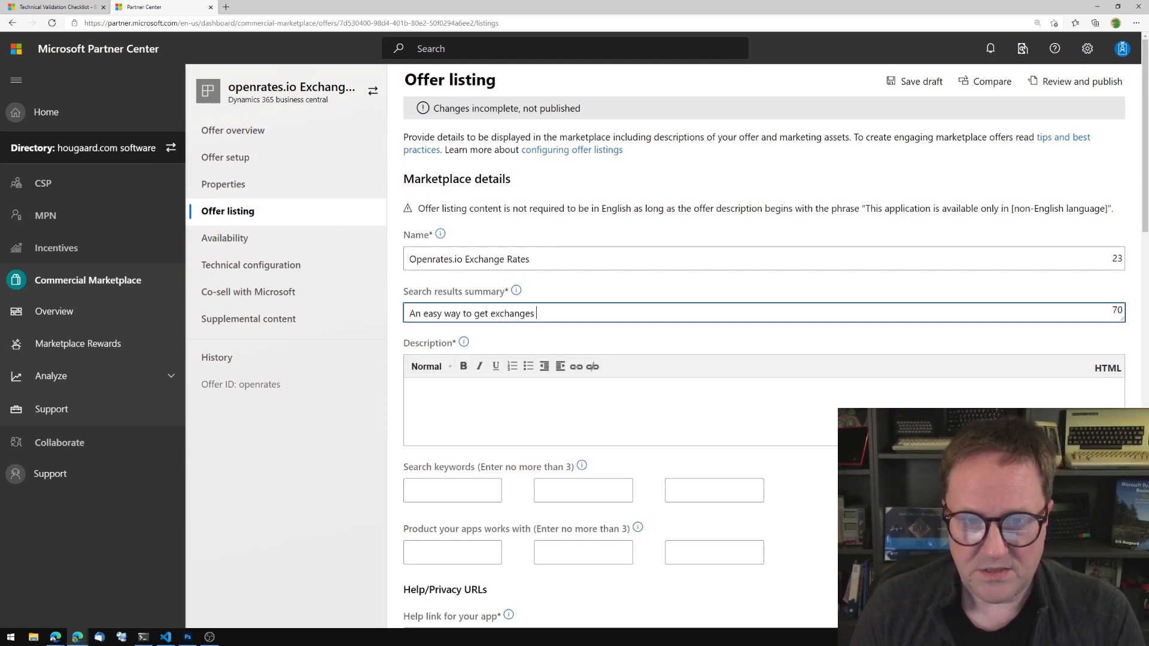
Complete the search results summary as "An easy way to get exchange rates from openrates.io automatically every day".
key("BackSpace")
key("BackSpace")
type("rates int")
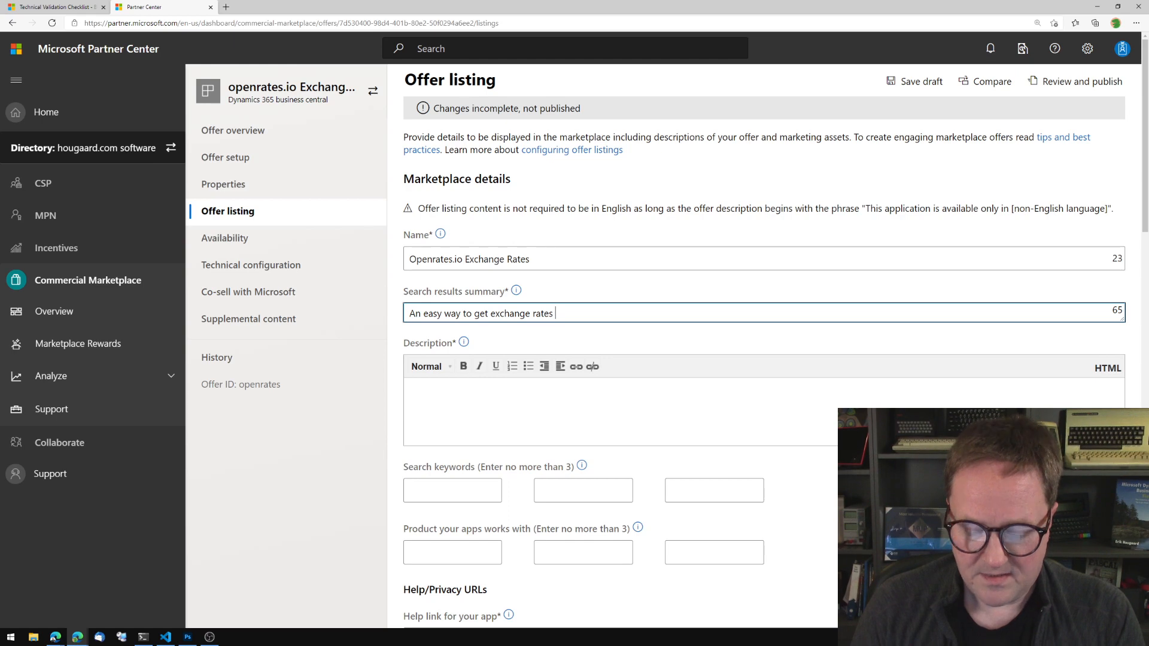
key("BackSpace")
key("BackSpace")
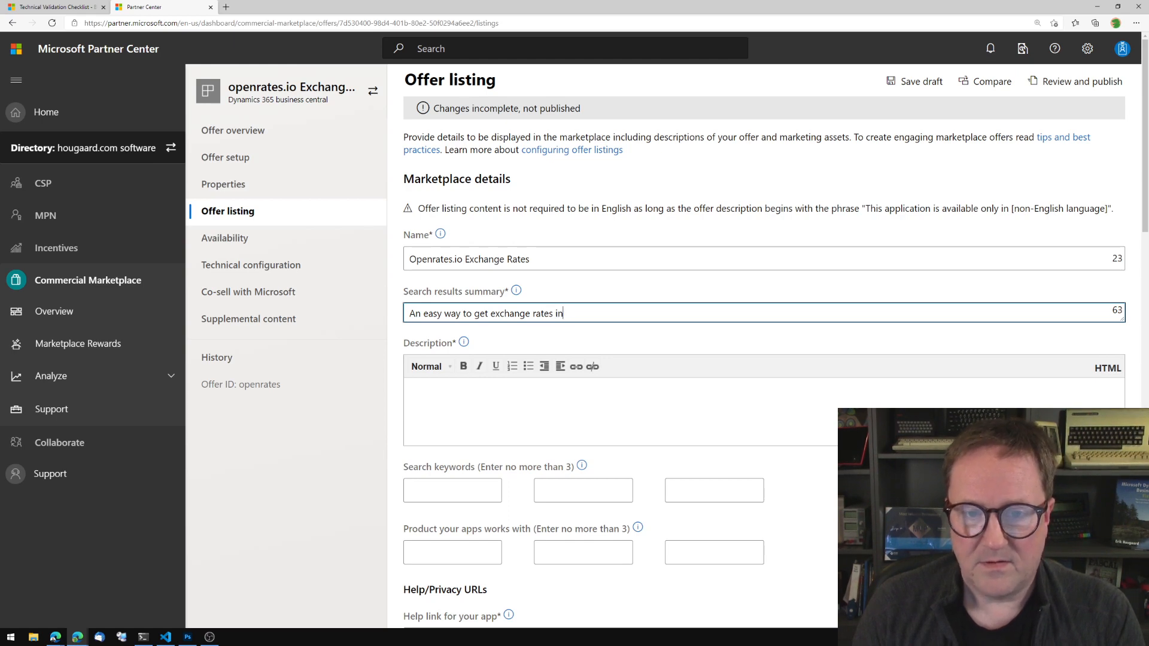
type("automatica")
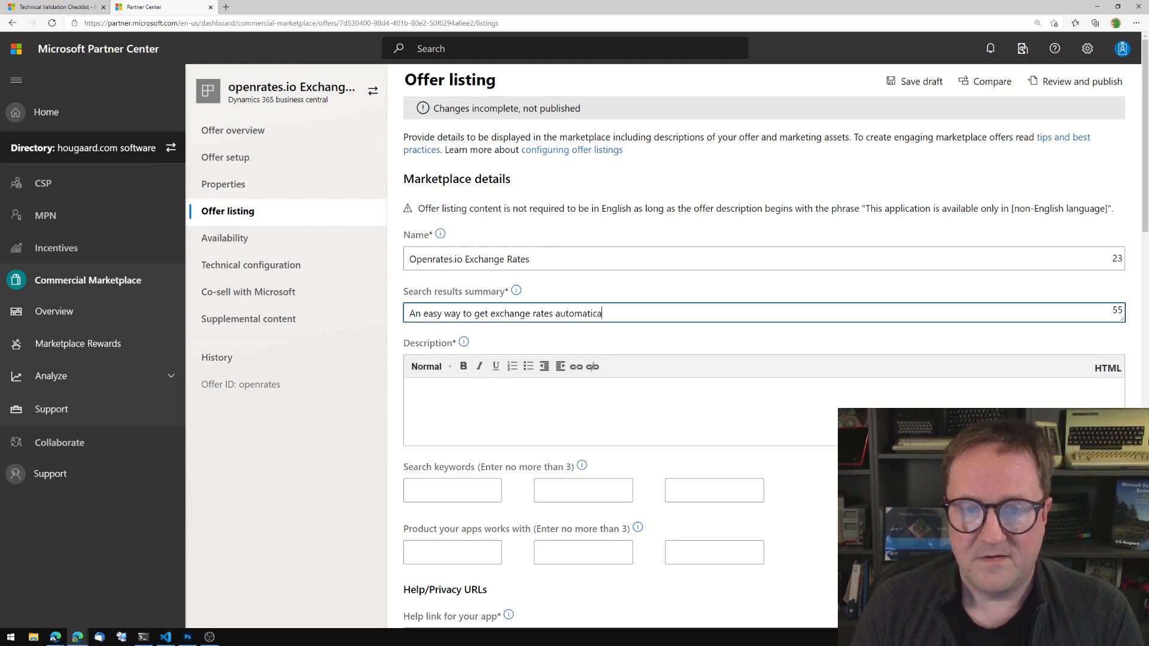
type("lly e")
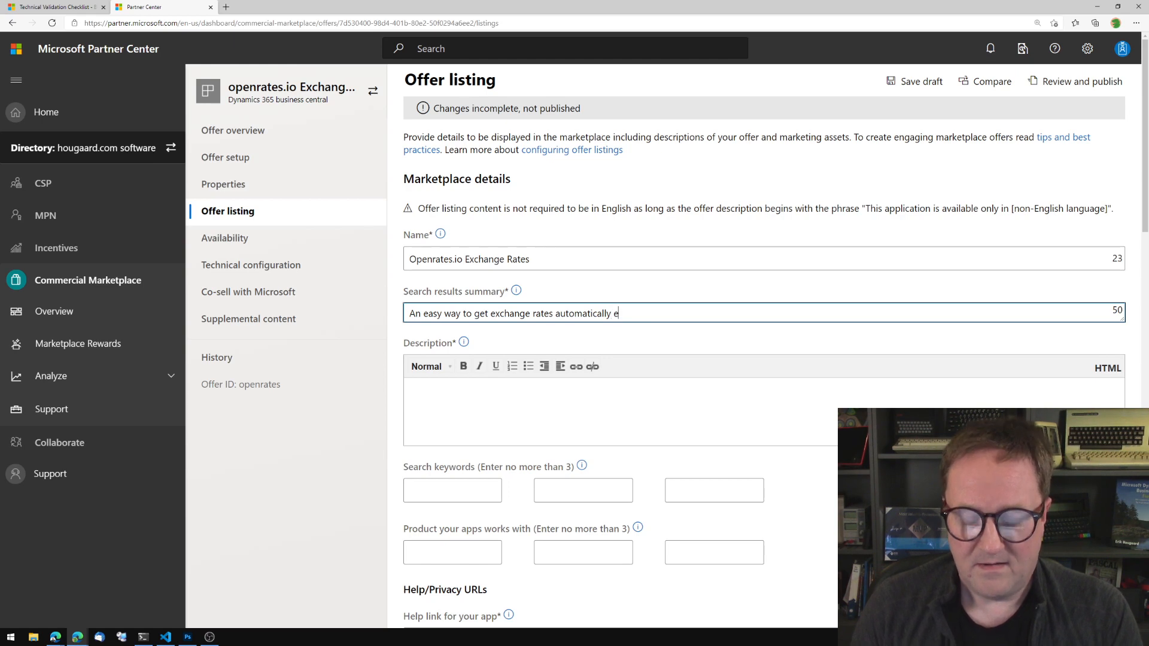
type("very day")
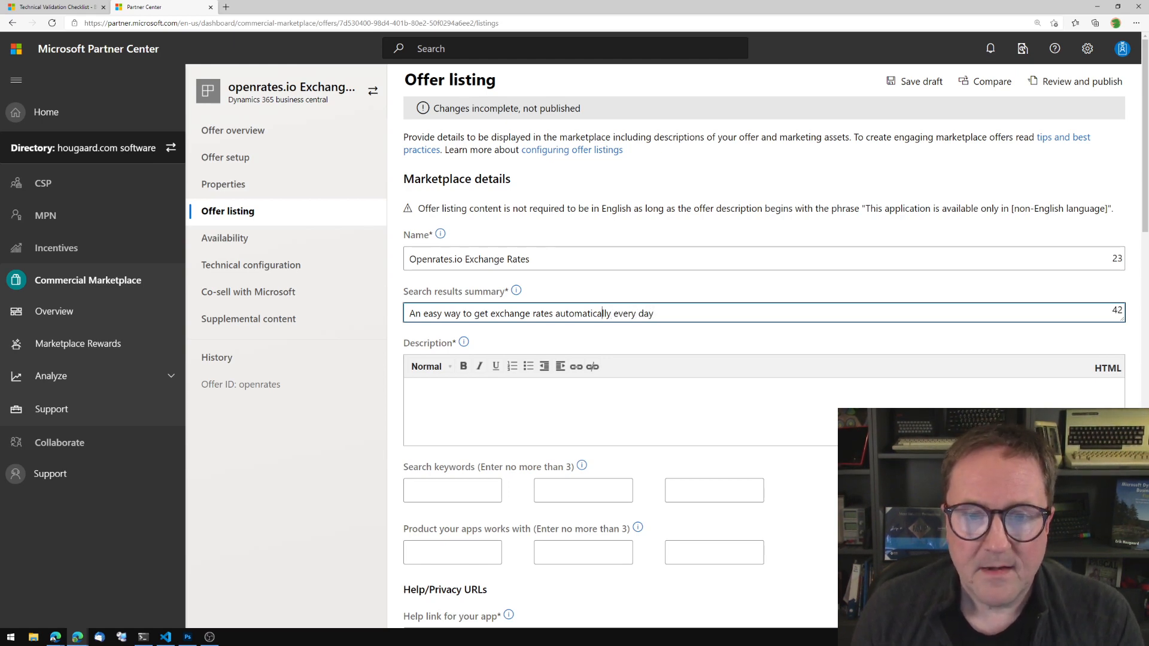
type("from openrates.")
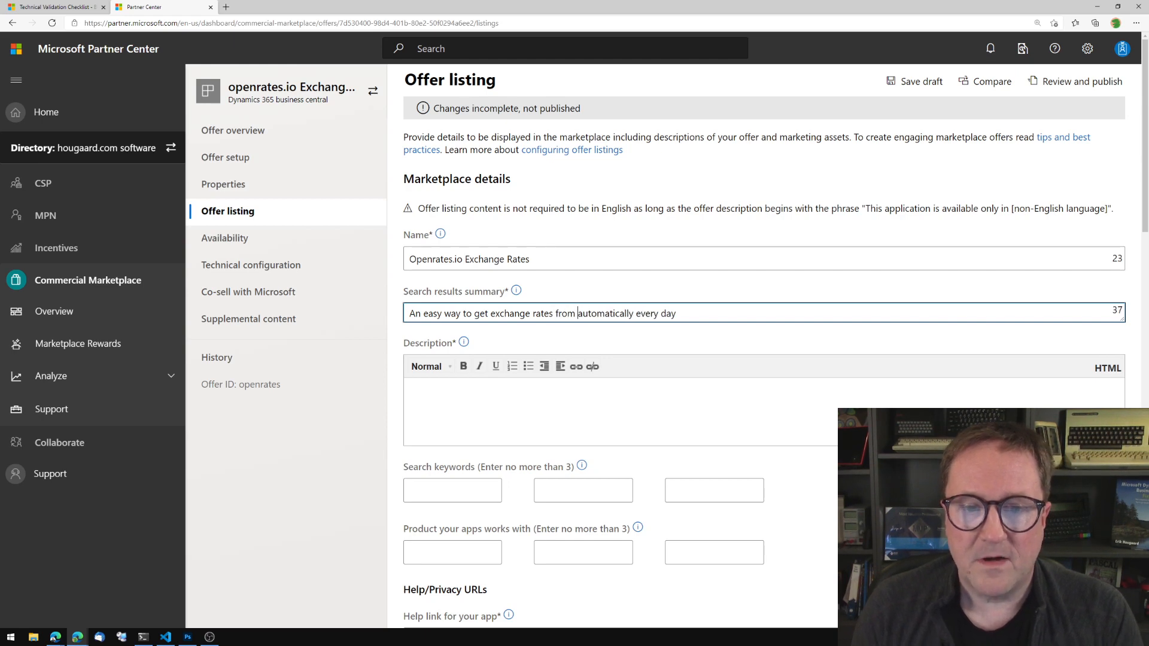
type("io")
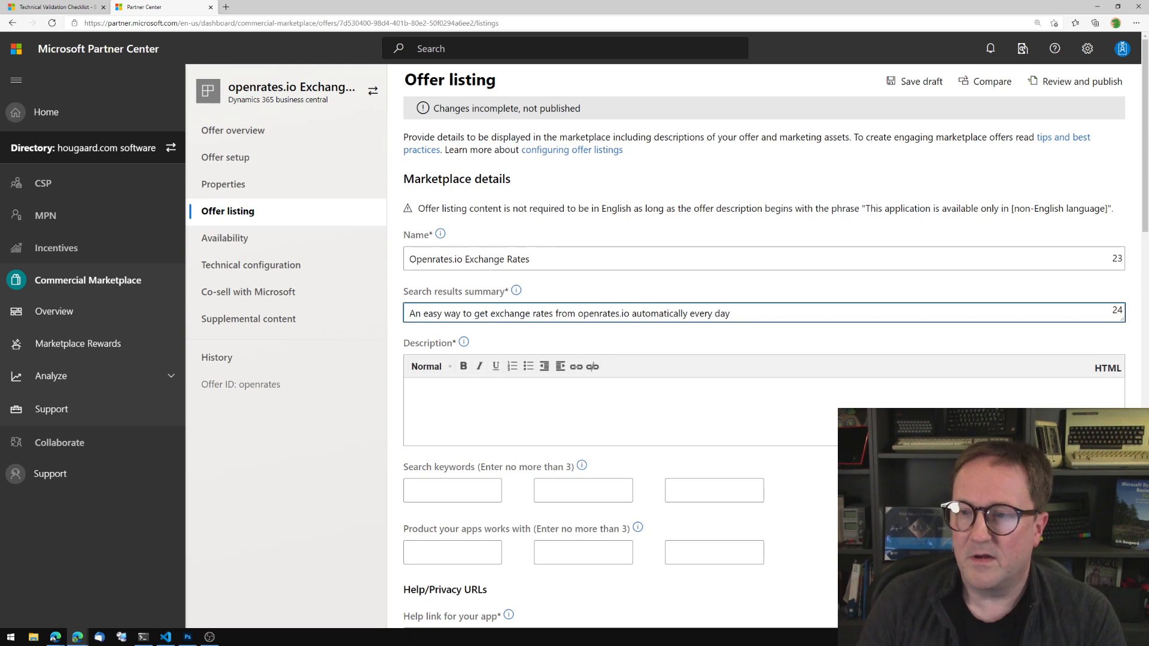
Open hougaard.com/openrates in a new browser tab to review the app's product page, and return to the offer listing.
left_click(464, 343)
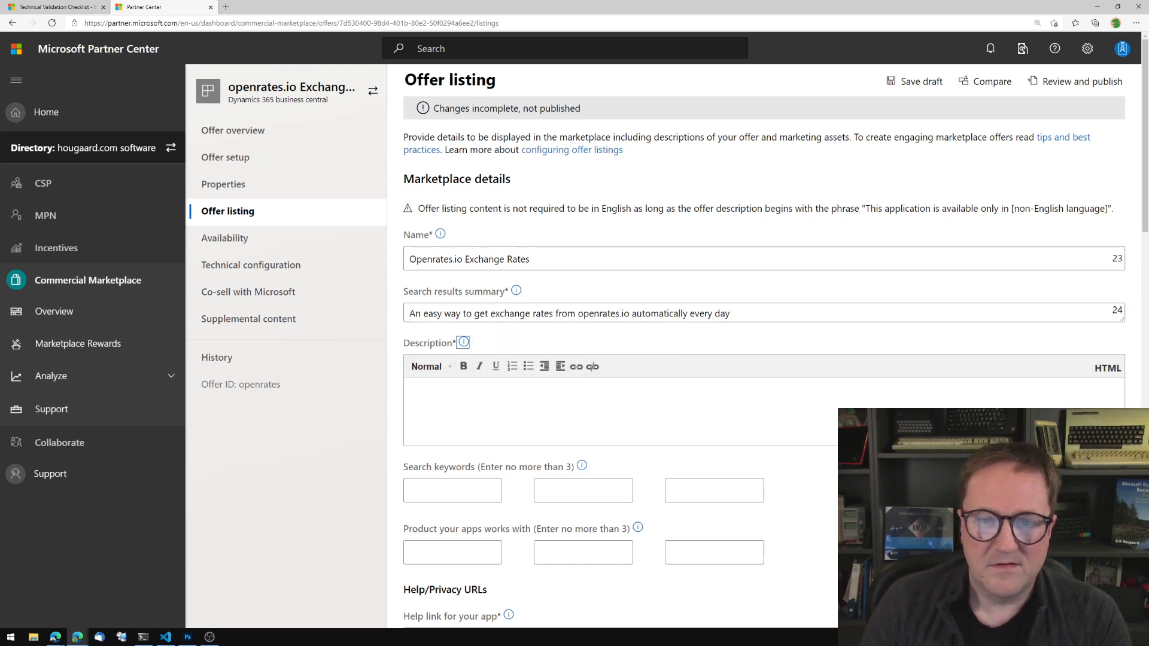
left_click(443, 395)
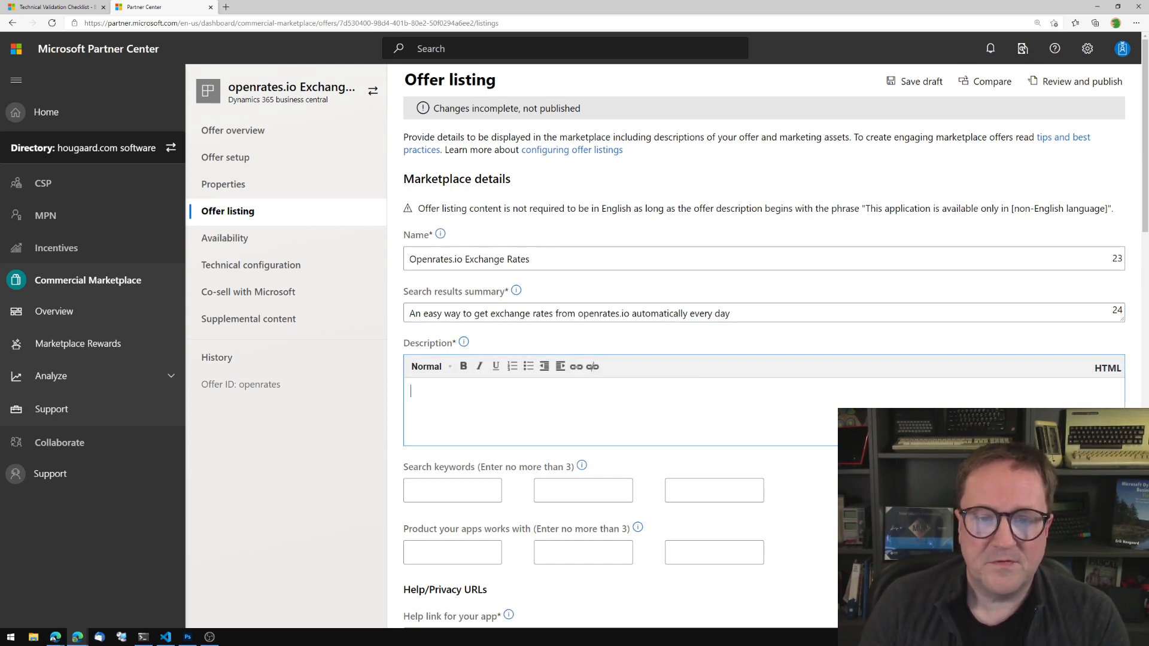
left_click(225, 6)
type("hougaard.com")
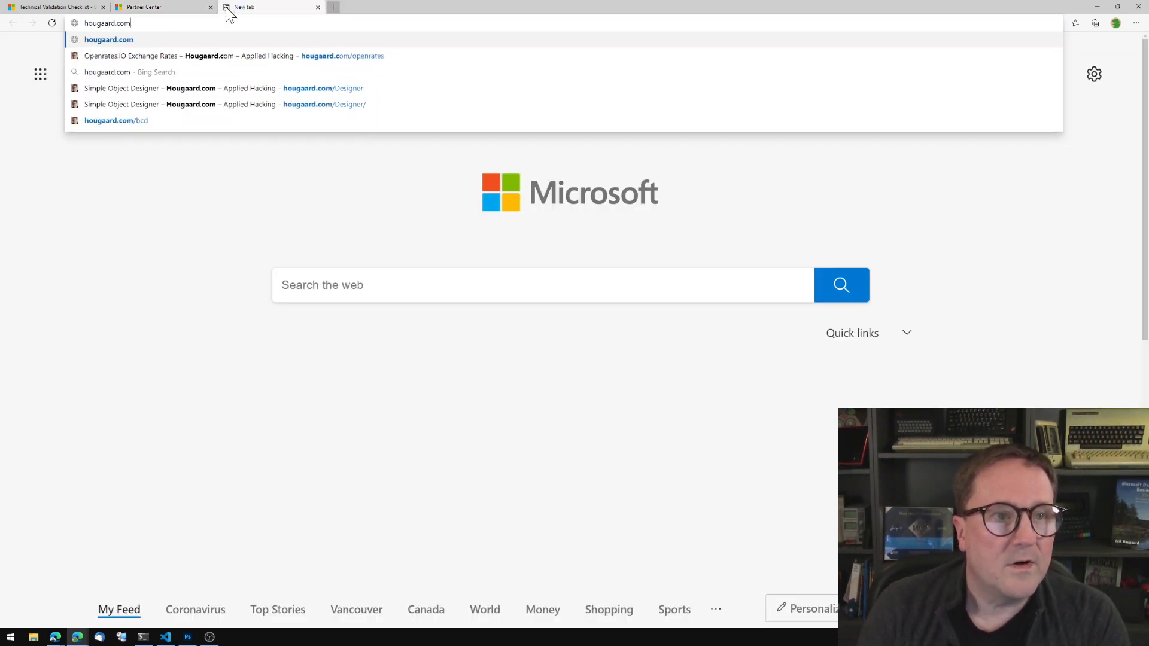
type("/openrates")
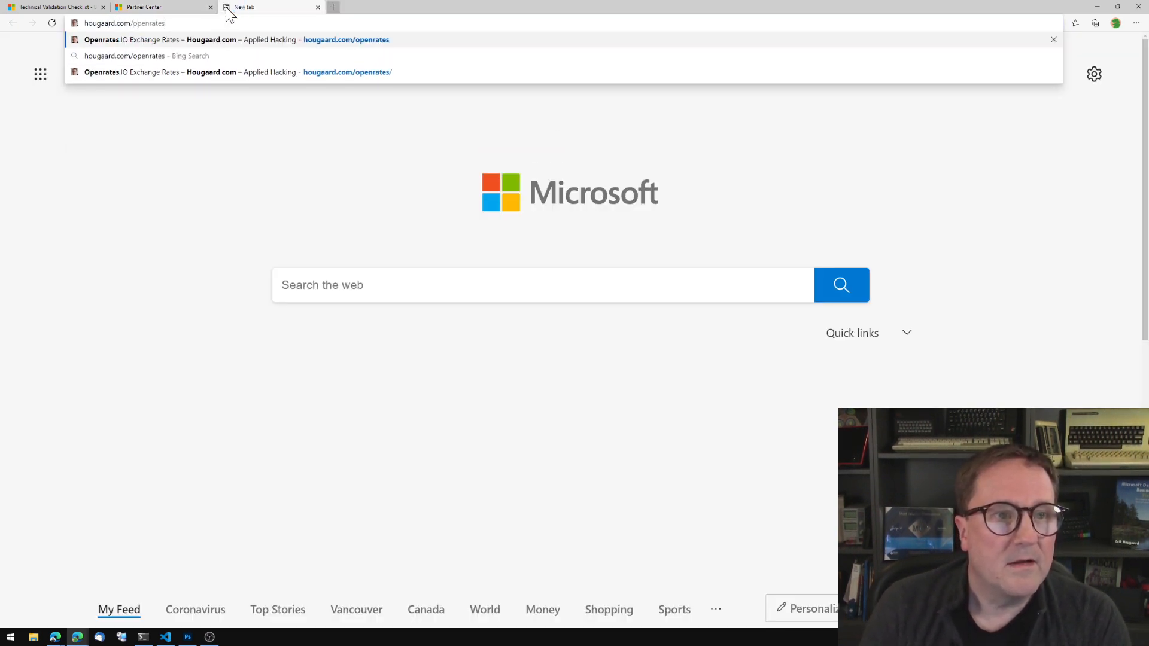
key("Return")
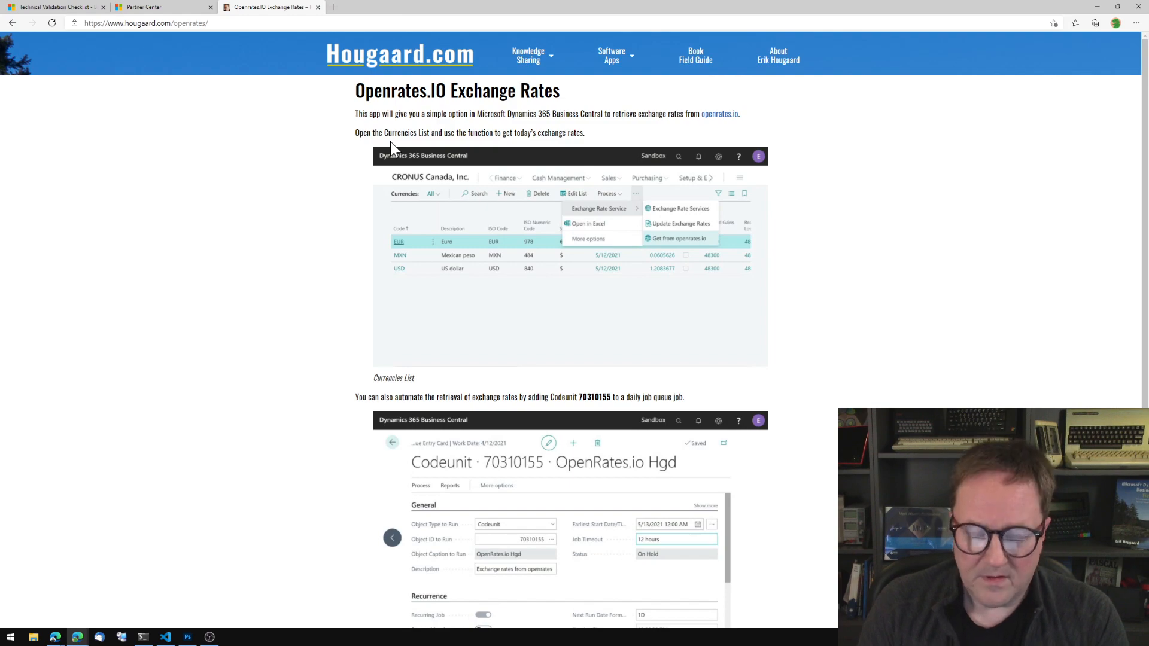
key("ctrl+plus")
key("ctrl+plus")
key("ctrl+plus")
key("ctrl+shift+Tab")
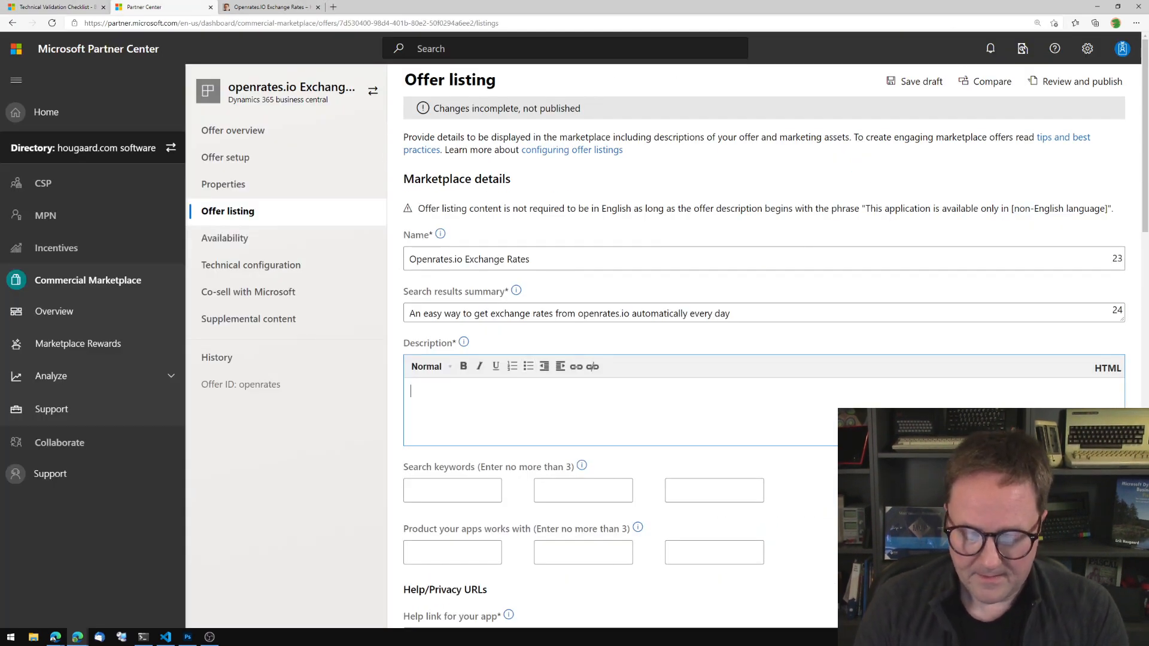
Enter "Get your exchange rates updated with a single click from openrates.io." as the first sentence of the offer description.
type("Get your")
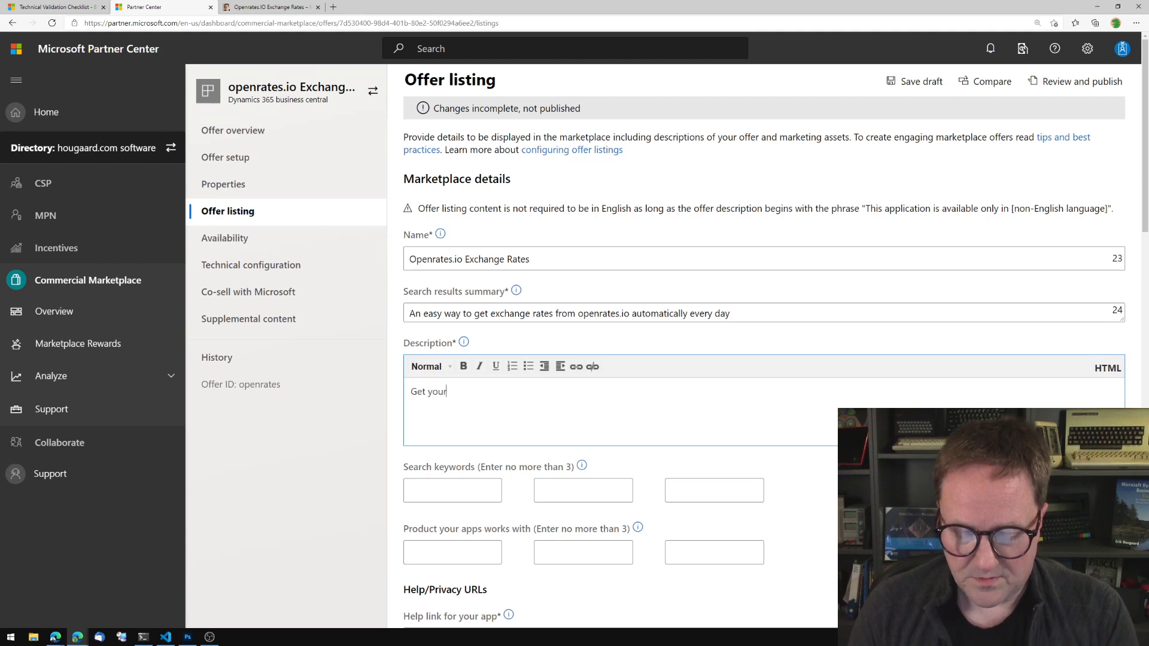
type(" ex")
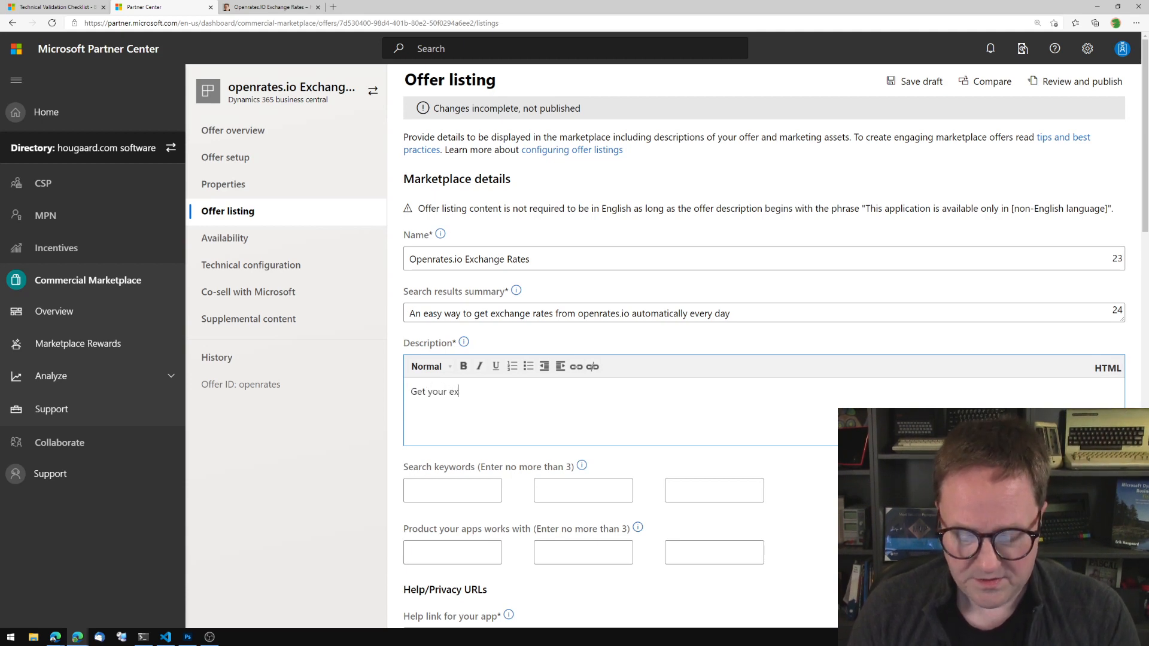
type("change rates updated")
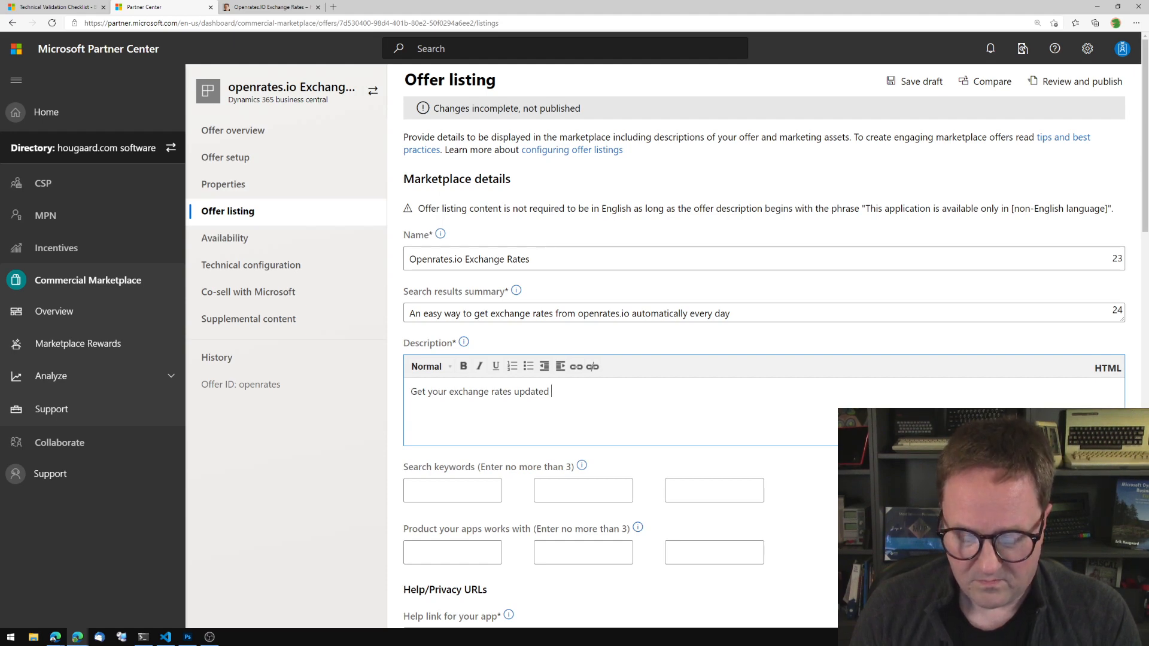
type("with a cl")
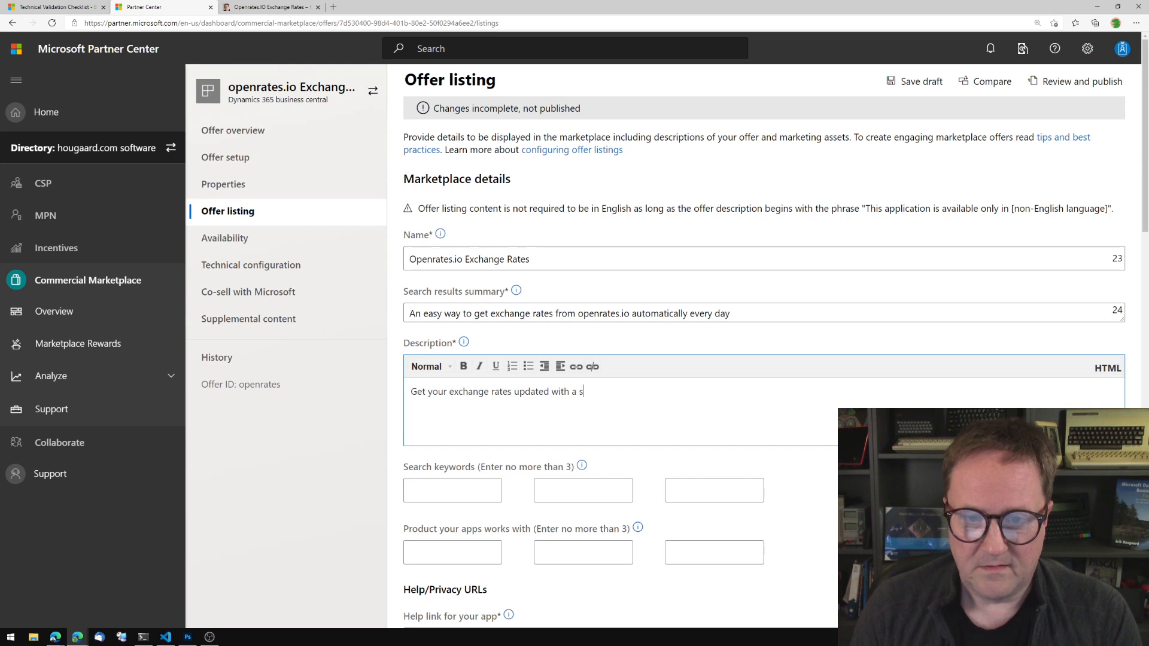
type("ingle click fr")
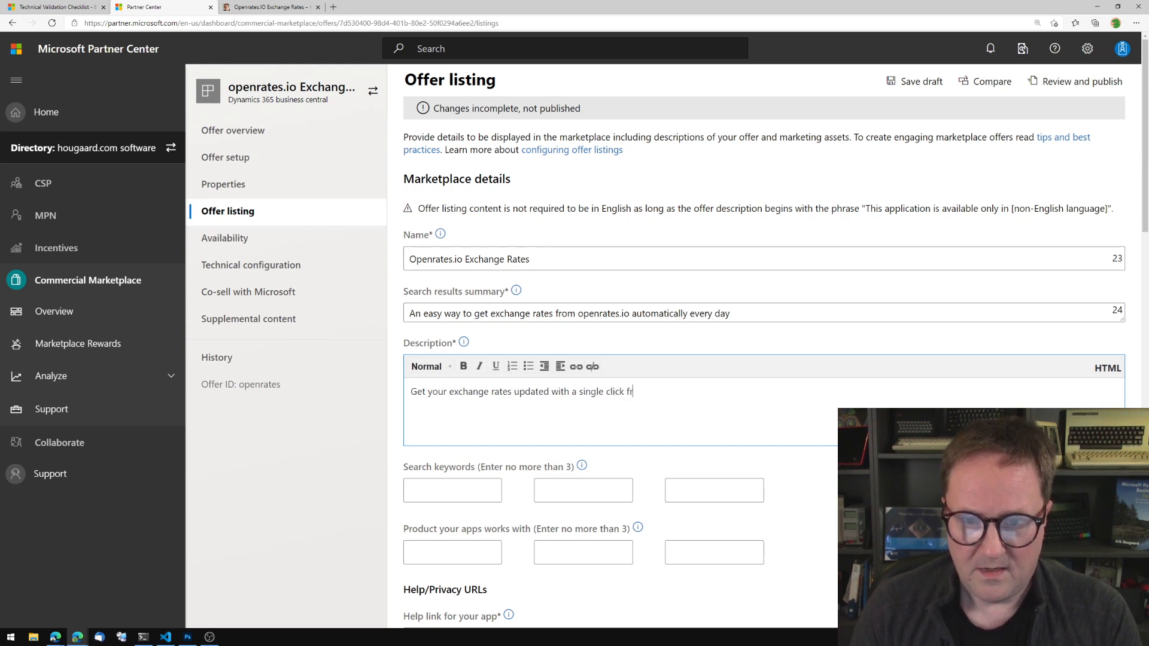
type("om ")
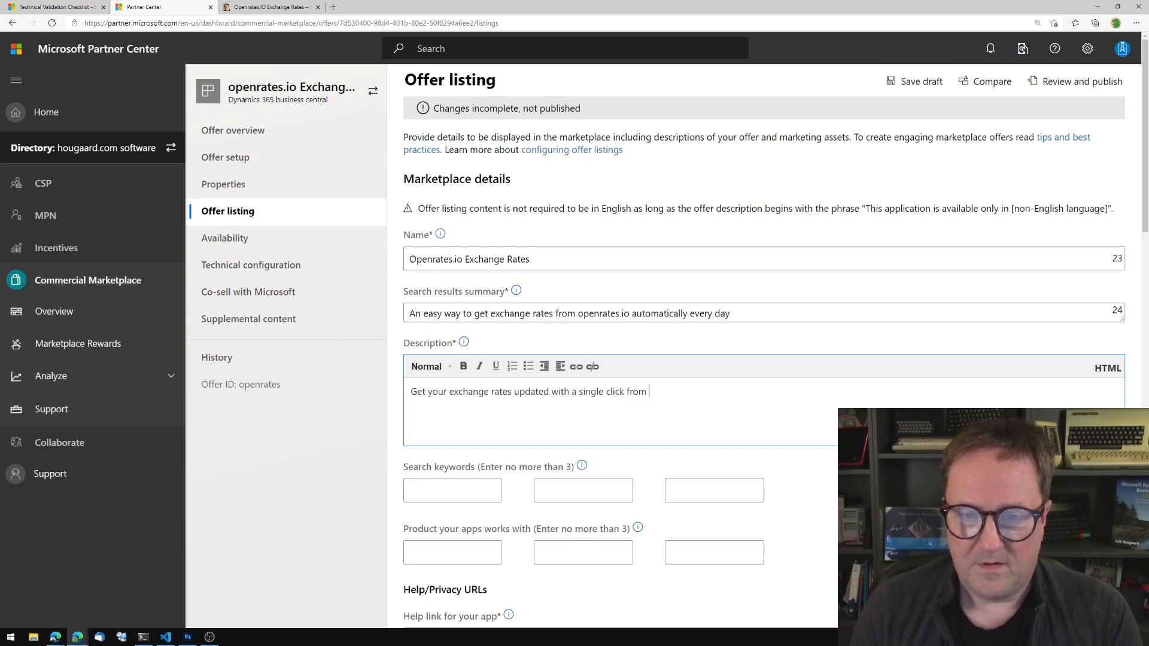
type("r")
key("BackSpace")
type("openraate")
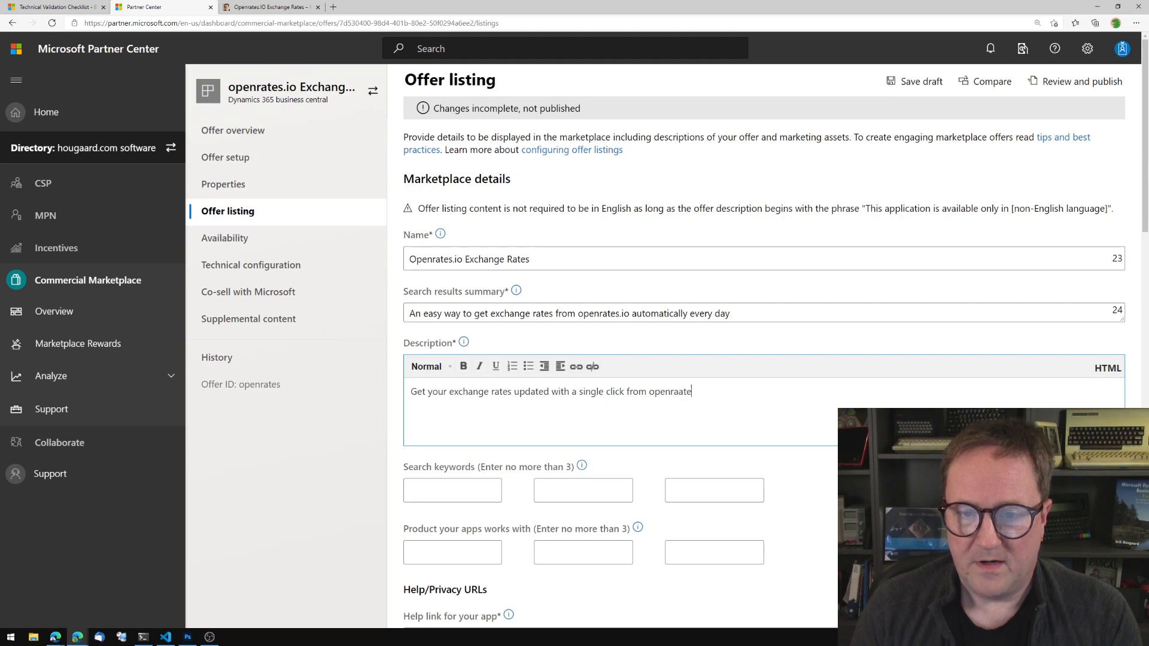
key("BackSpace")
key("BackSpace")
key("BackSpace")
type("tes.io.")
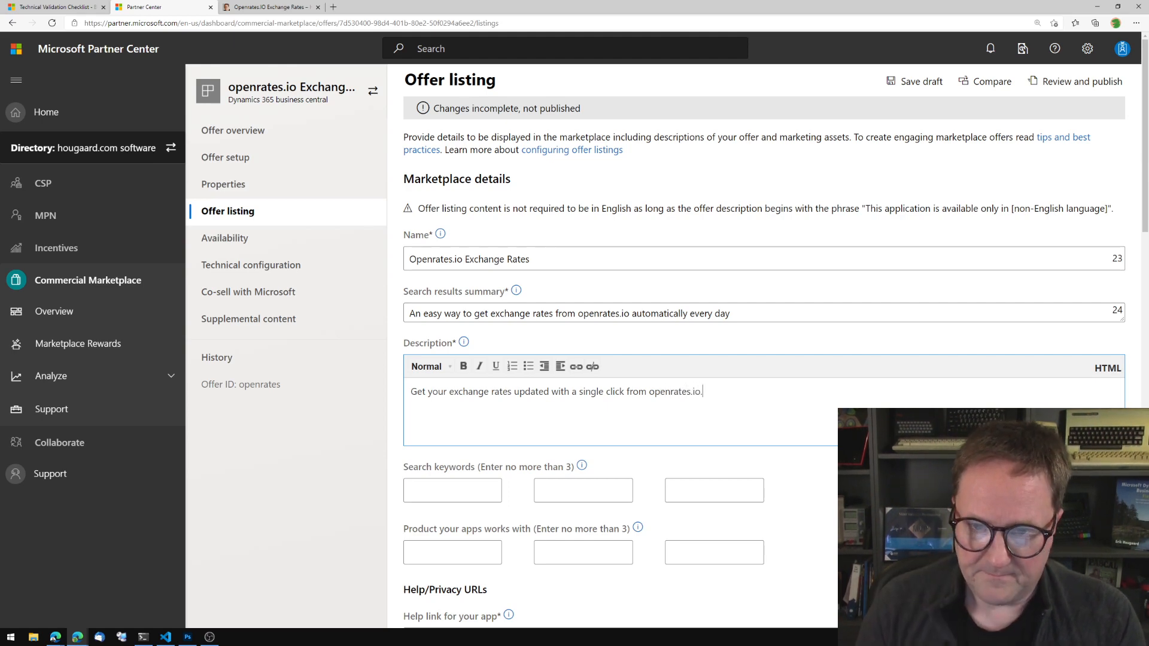
type(" You can")
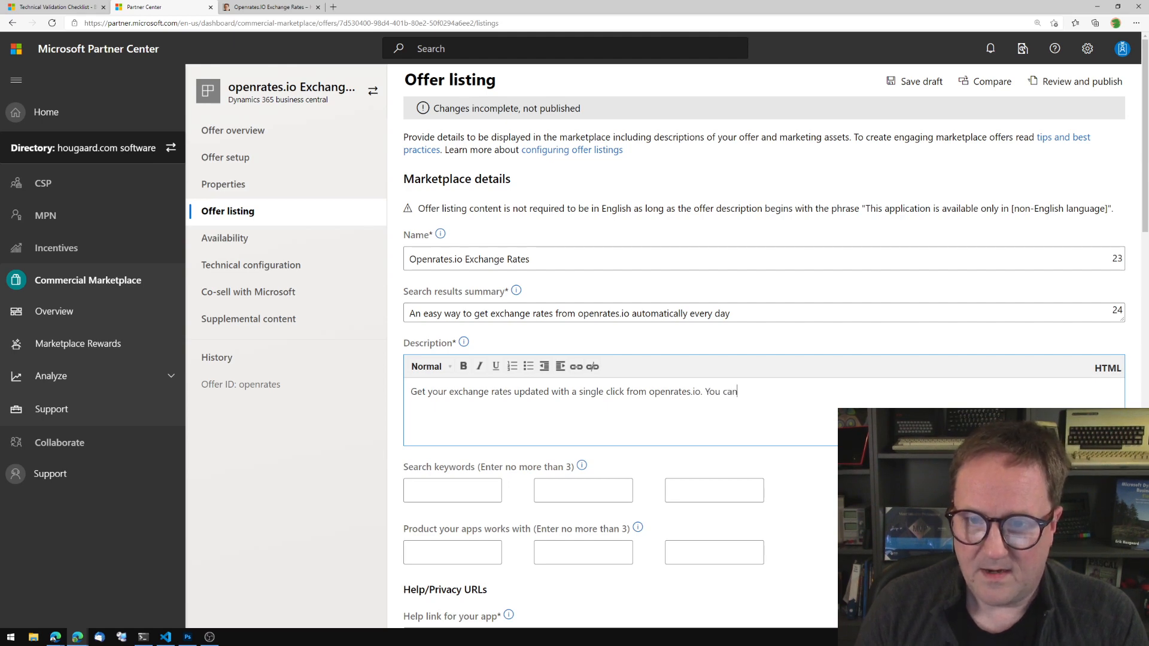
type(" also")
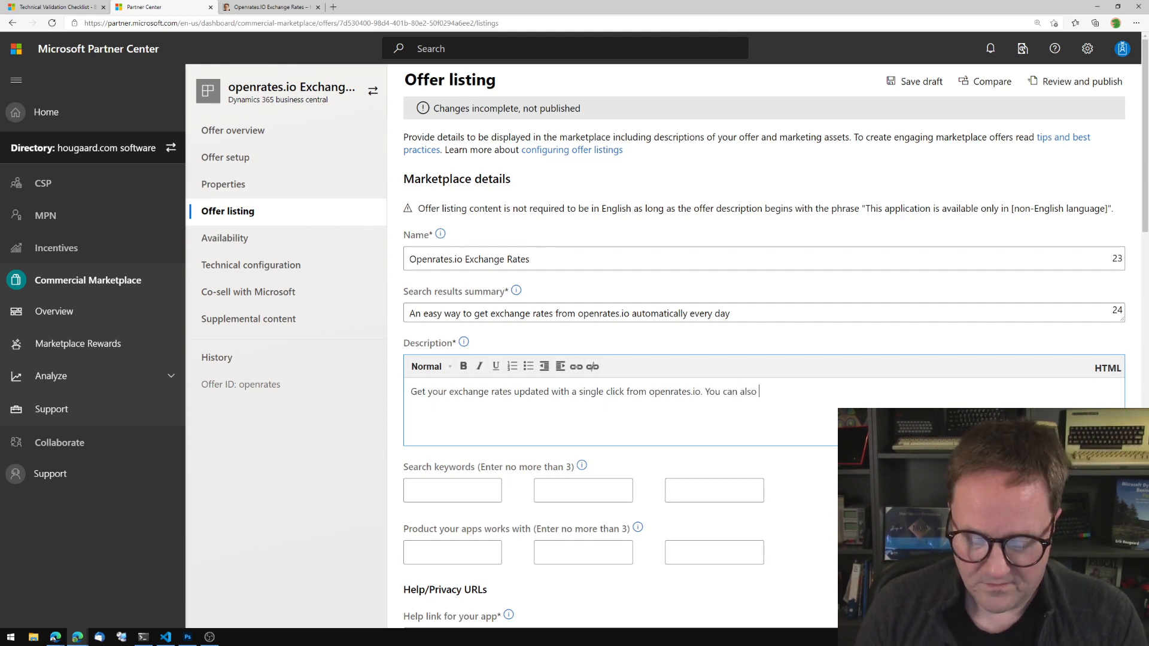
type(" schedule")
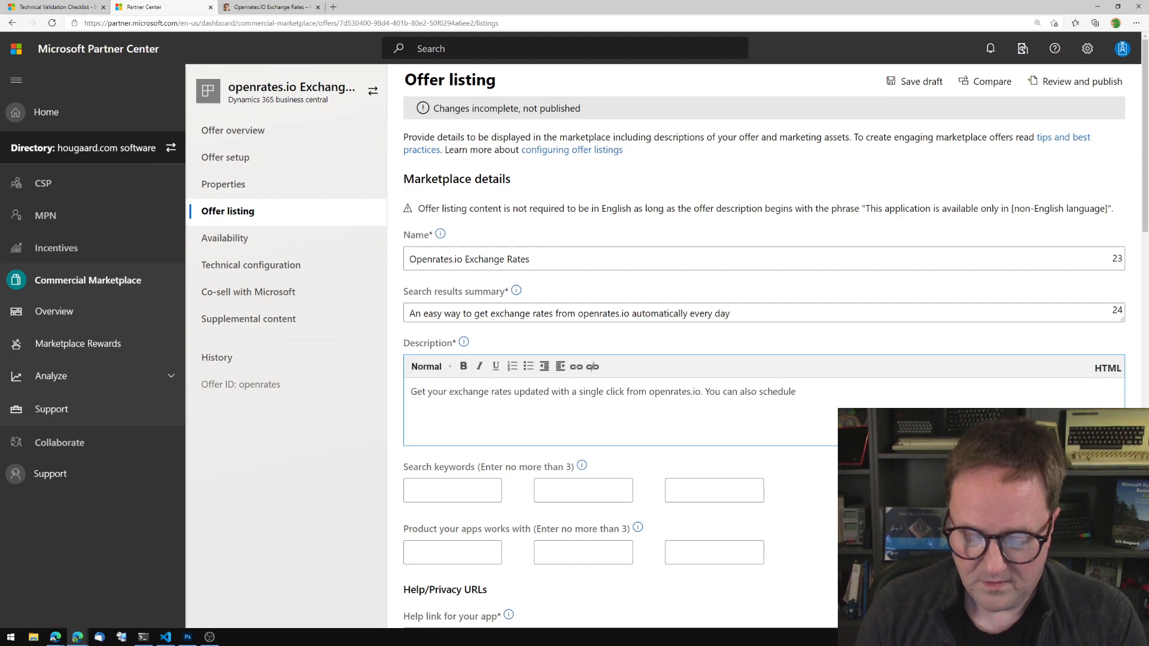
type(" the upd")
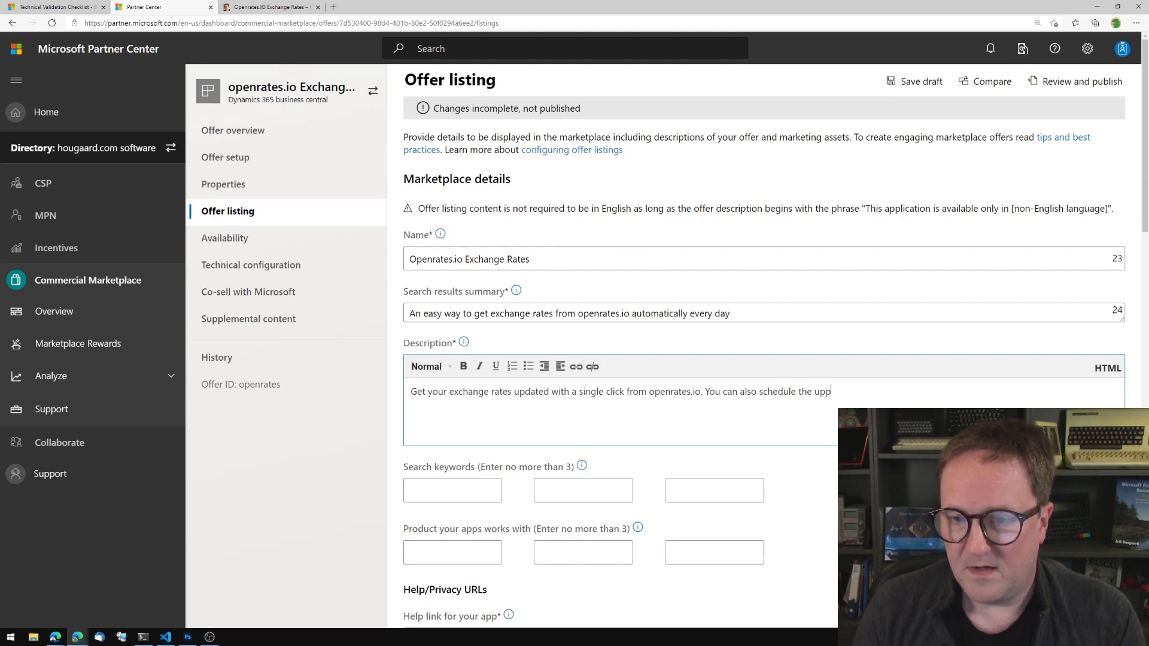
Start a second description sentence with "You can also schedule the update to".
key("BackSpace")
type("date to ")
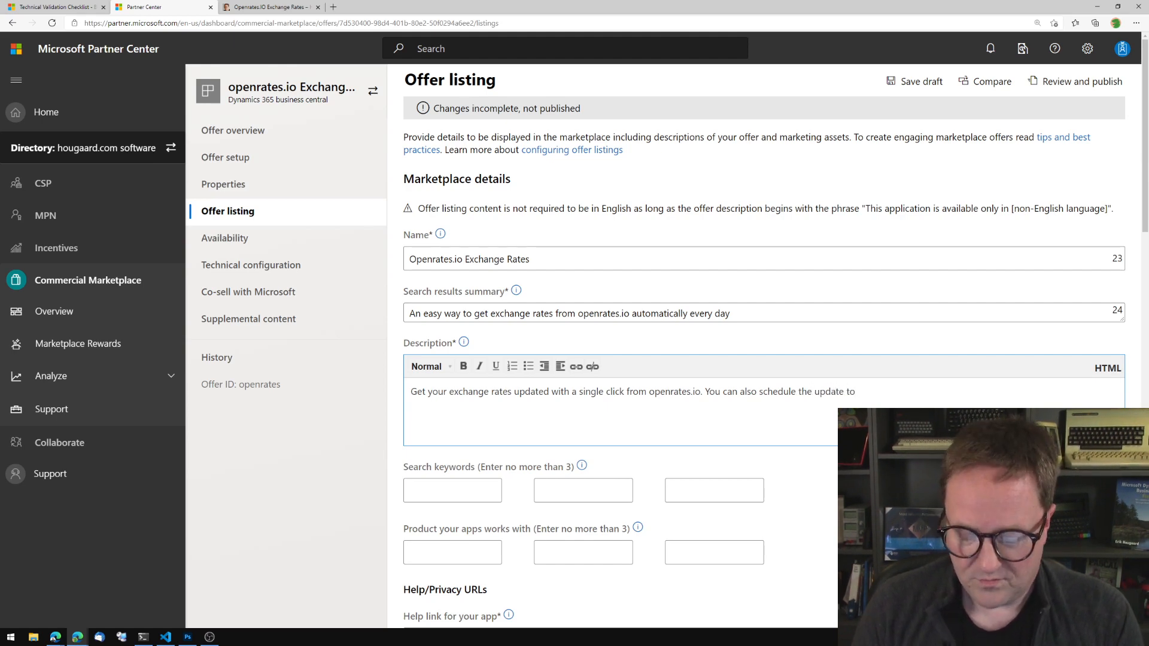
type("happen")
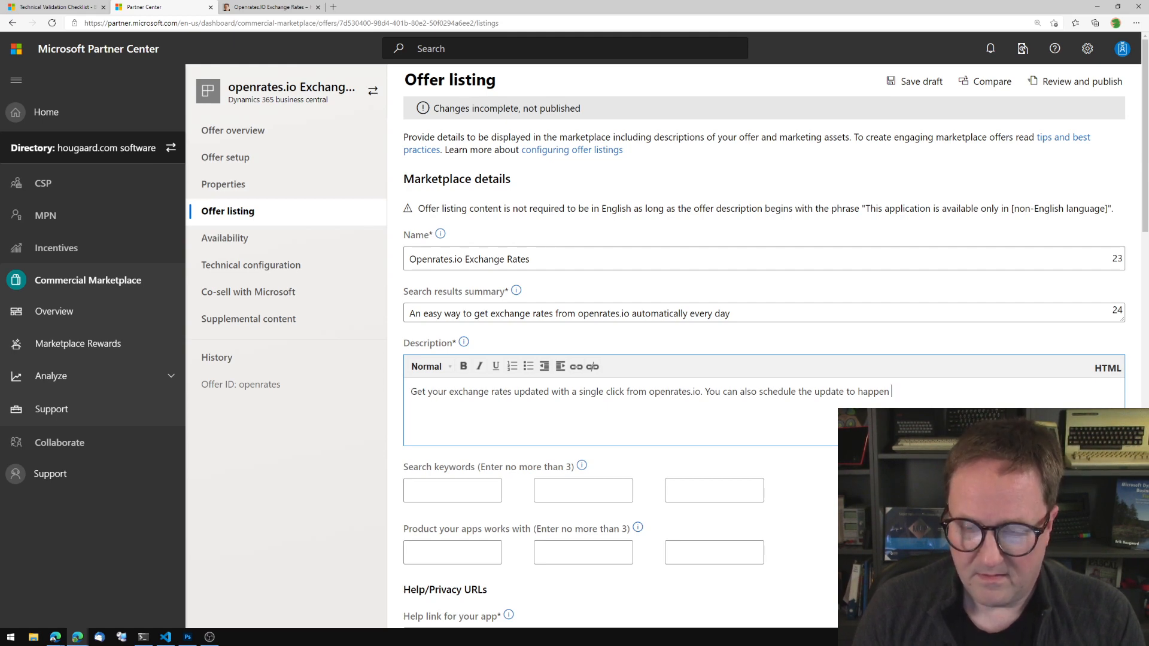
key("BackSpace")
key("BackSpace")
key("BackSpace")
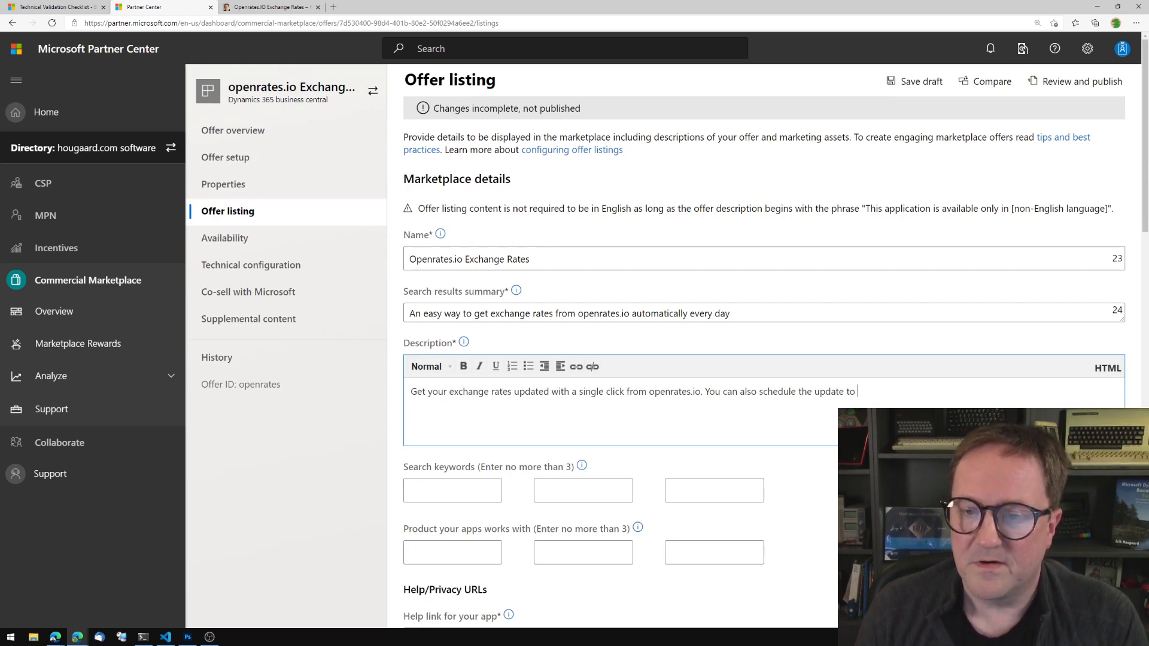
Complete the second description sentence with "run automatically from the Job Queue.".
type("ru")
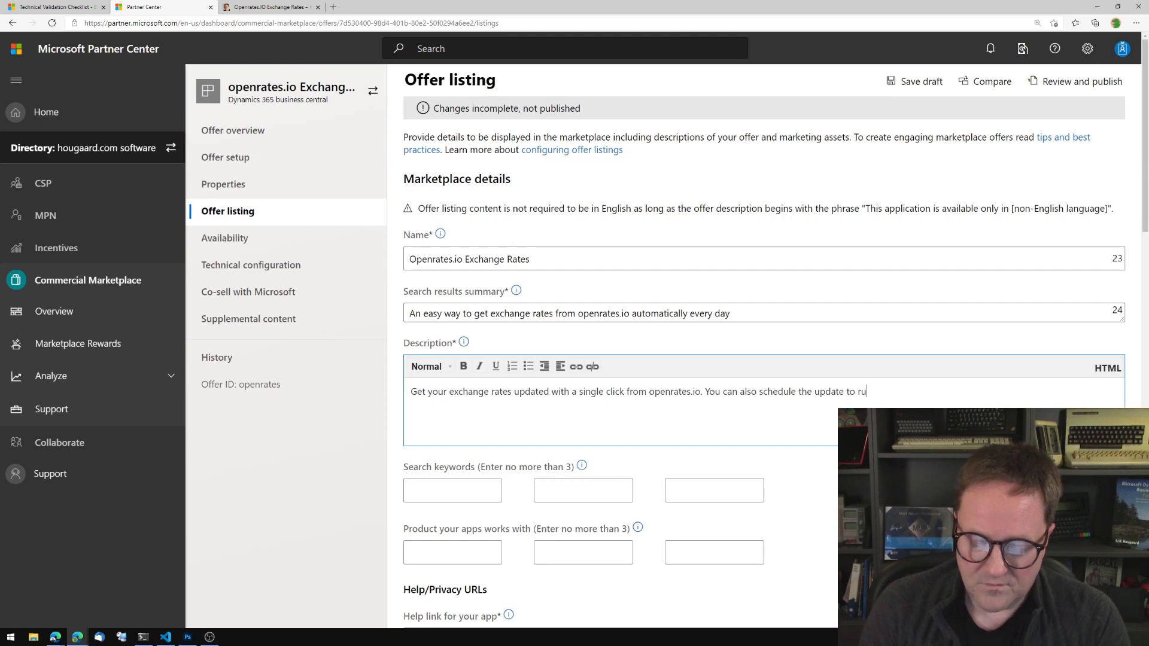
type("n automa")
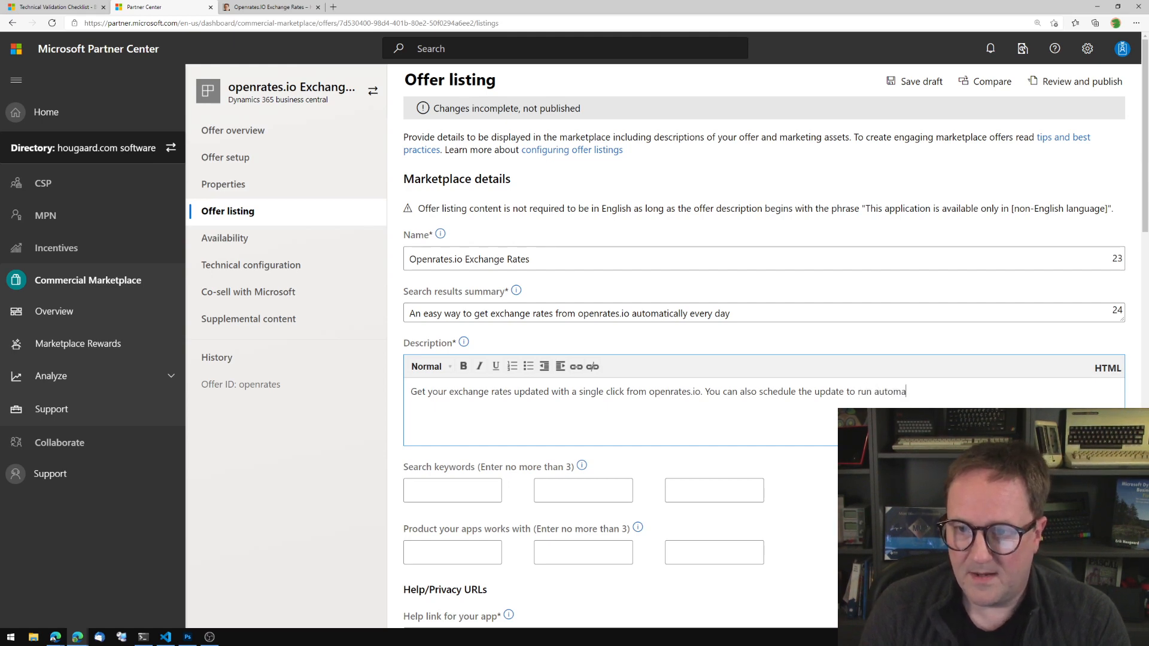
type("ticall")
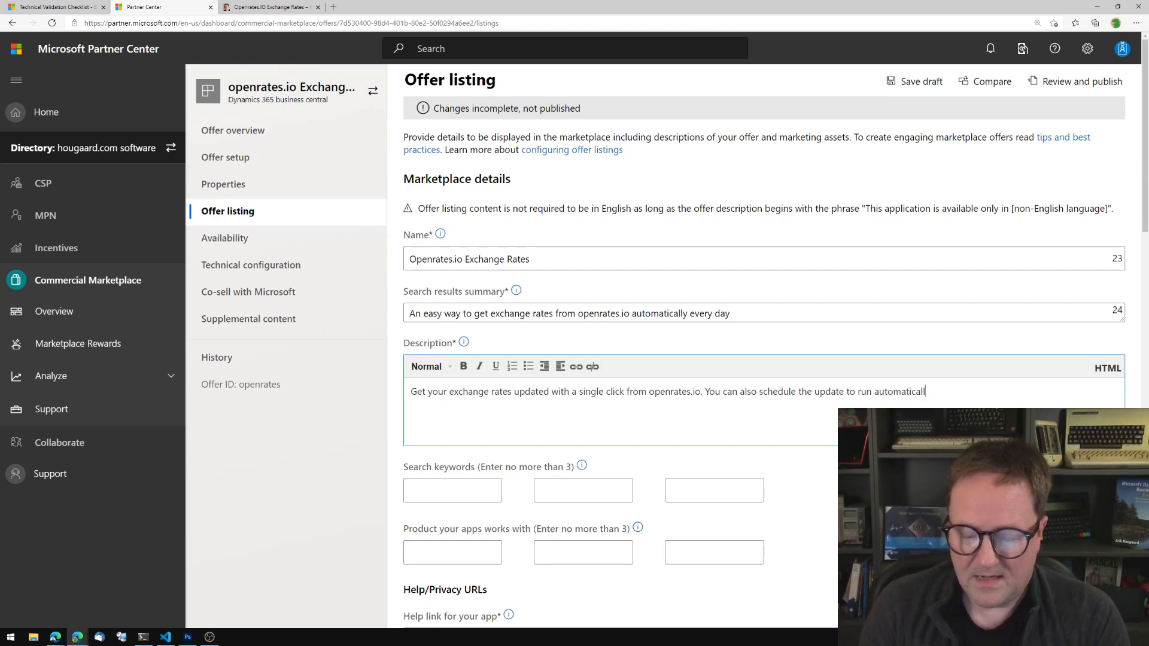
type("y ")
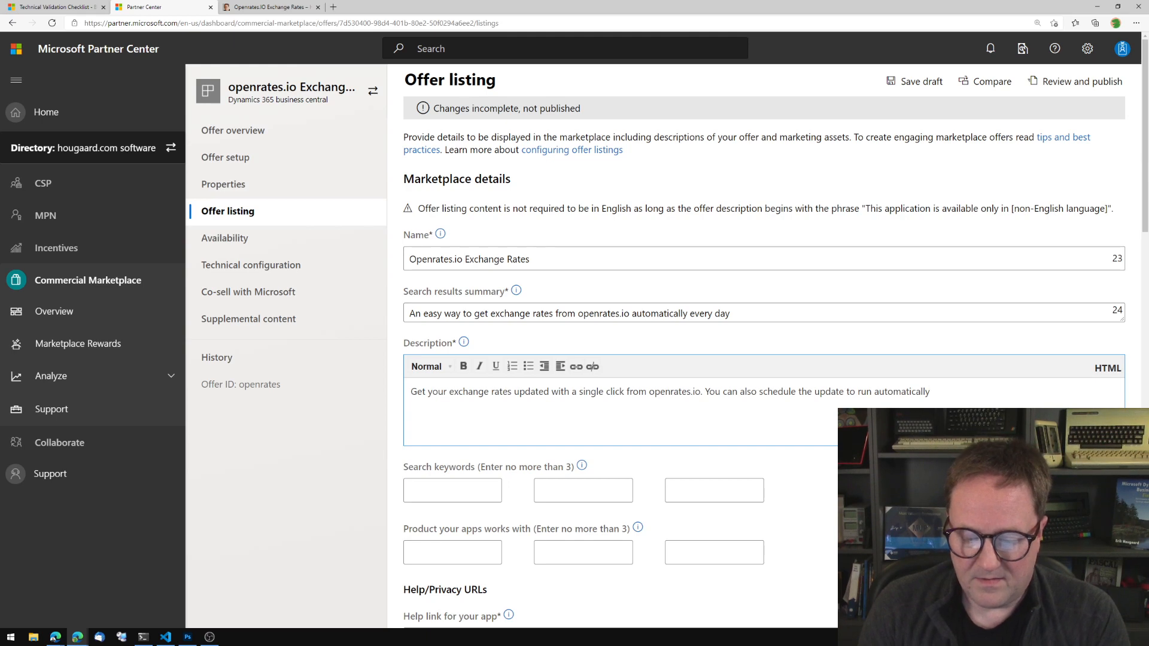
type("from the Job Queue.")
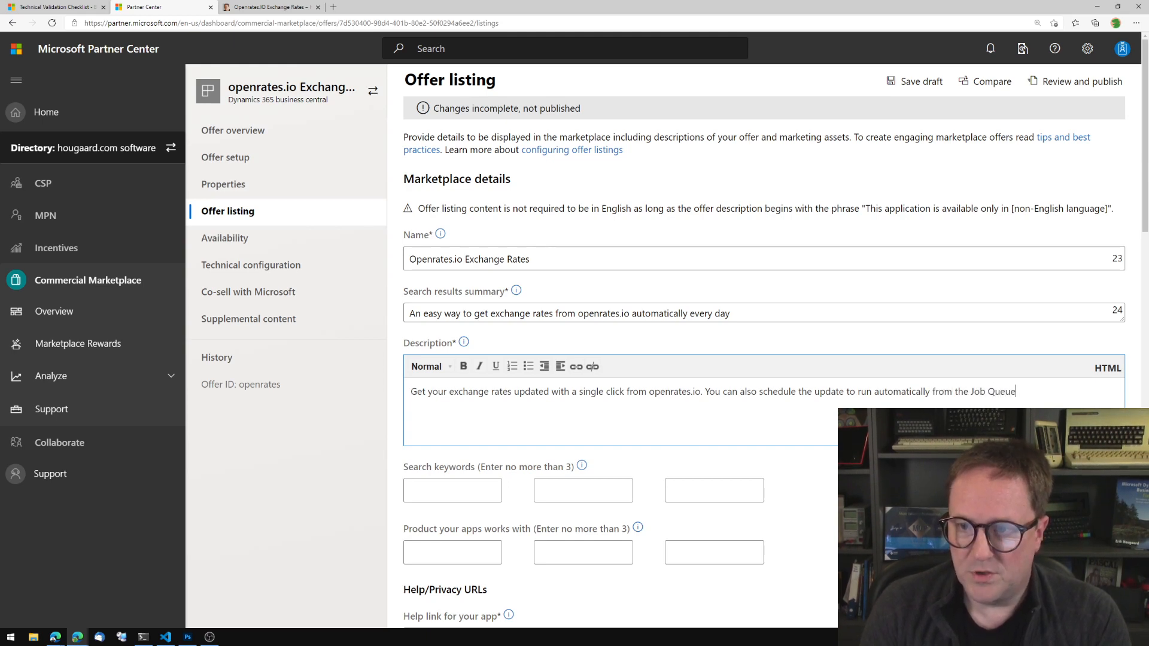
Enter "exchange", "rates" and "currency" as the offer's three search keywords.
left_click(476, 488)
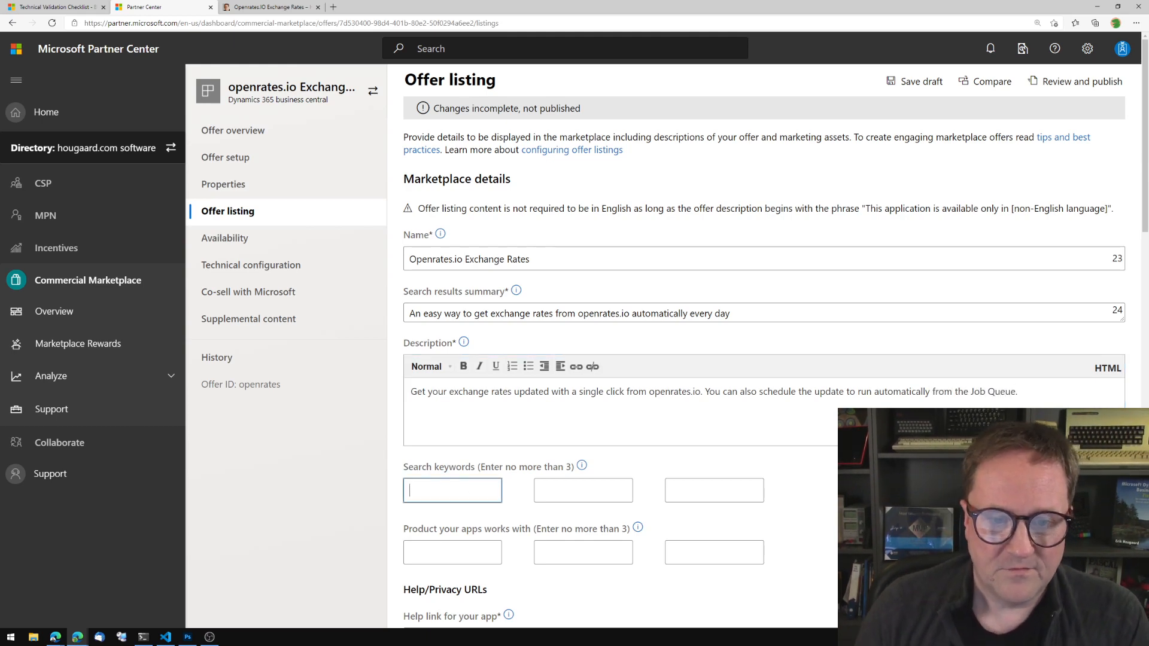
type("ex")
type("hange")
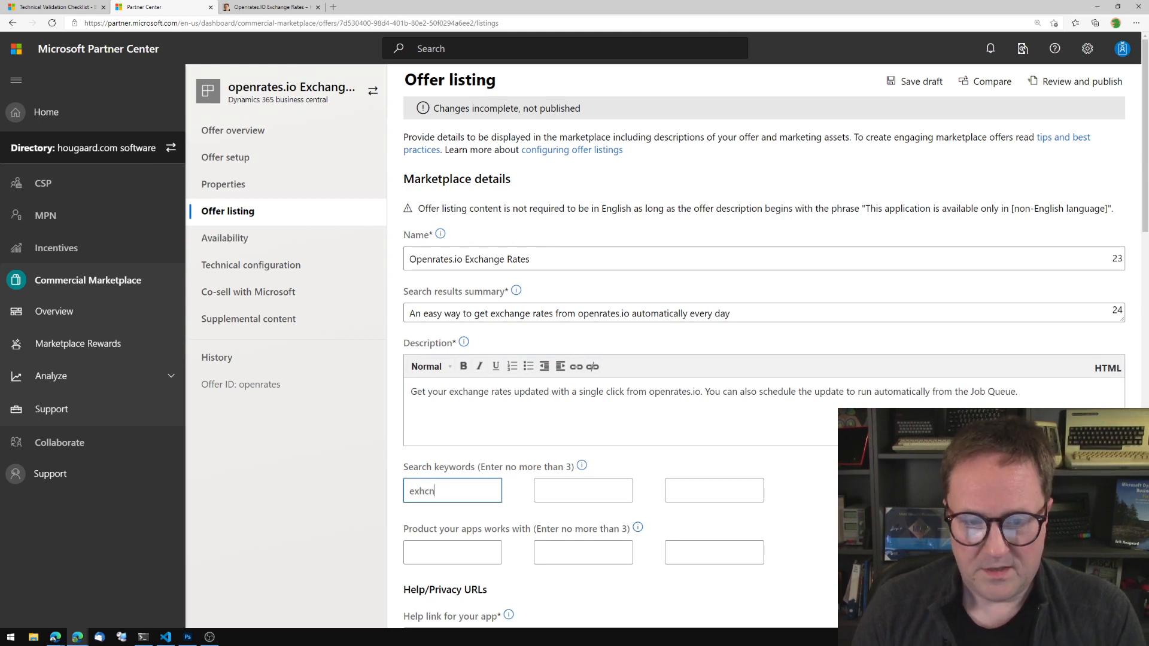
key("BackSpace")
key("BackSpace")
key("BackSpace")
key("BackSpace")
key("BackSpace")
type("change")
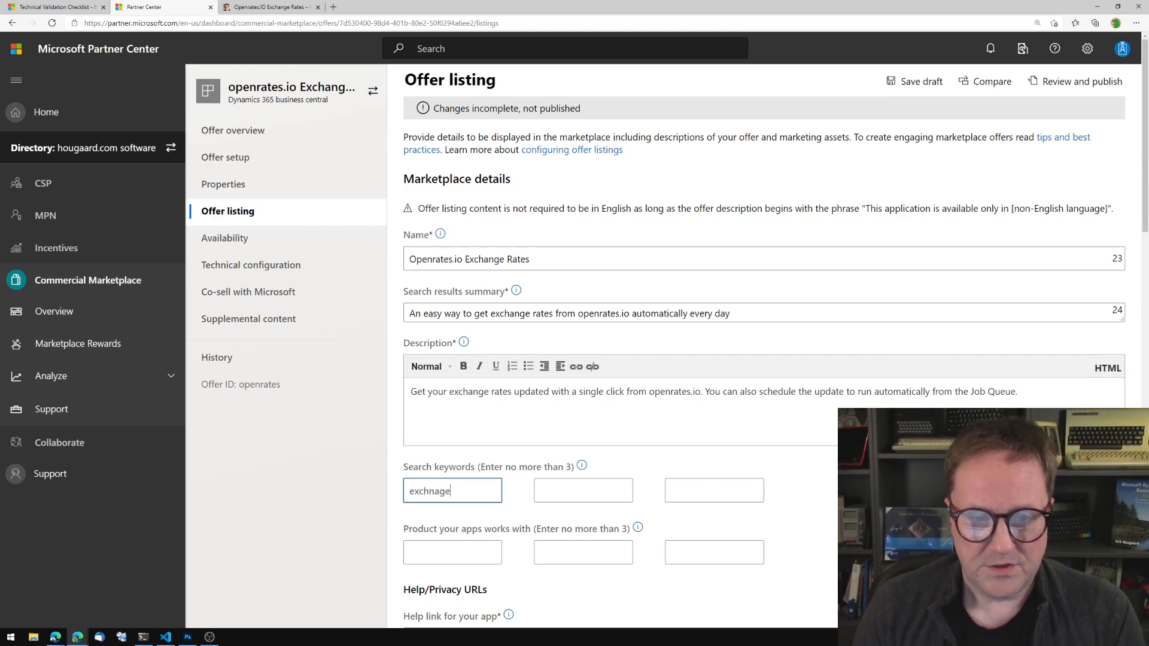
key("BackSpace")
key("BackSpace")
key("BackSpace")
key("BackSpace")
key("BackSpace")
type("hange")
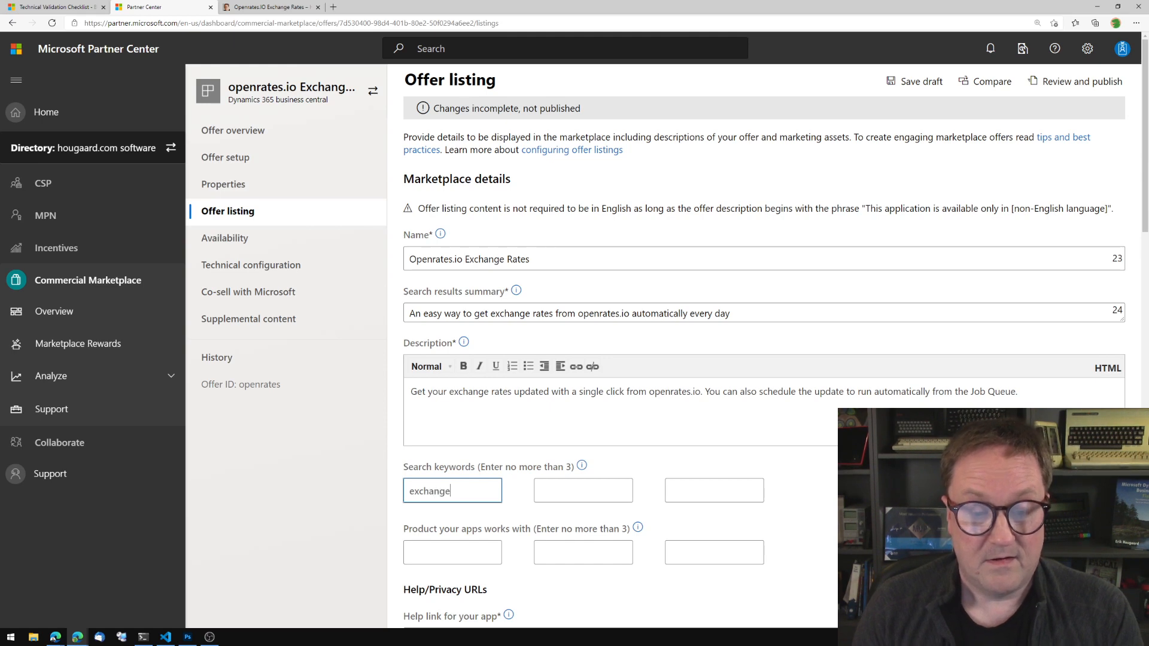
key("Tab")
type("rates")
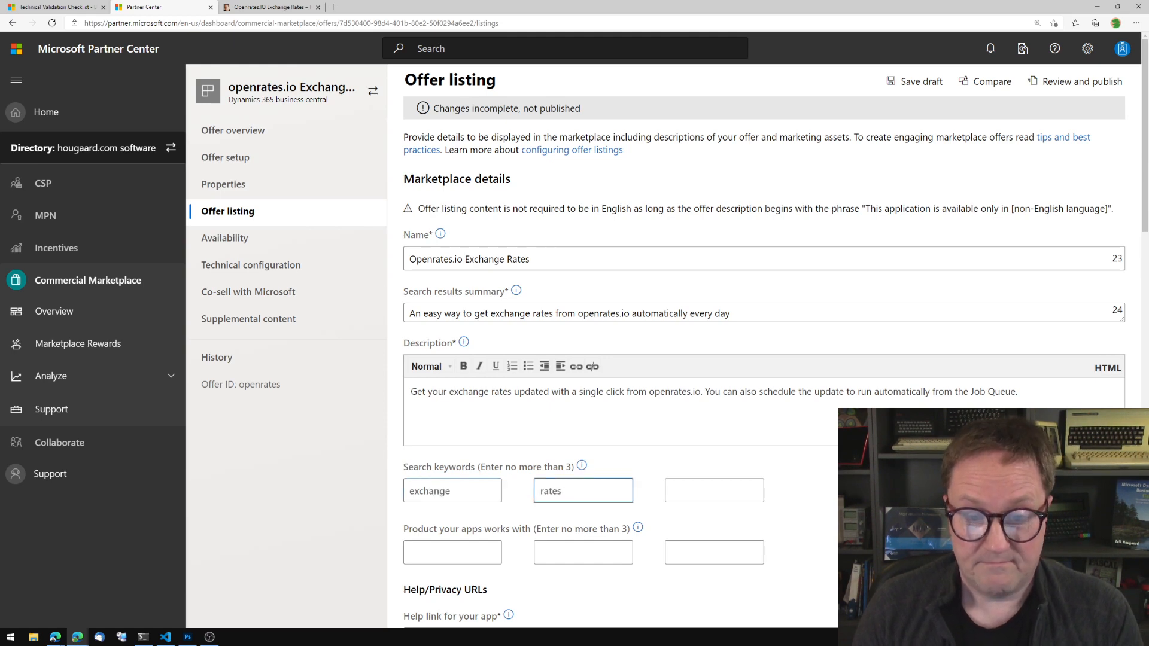
key("Tab")
type("currency")
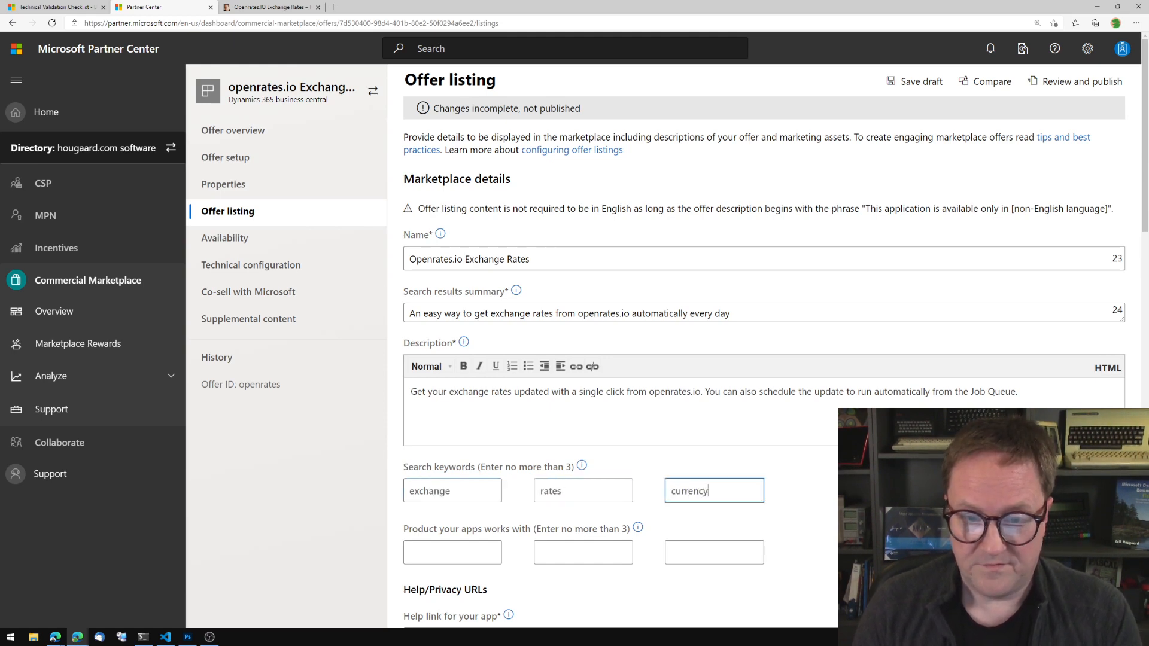
scroll(461, 526, "down", 2)
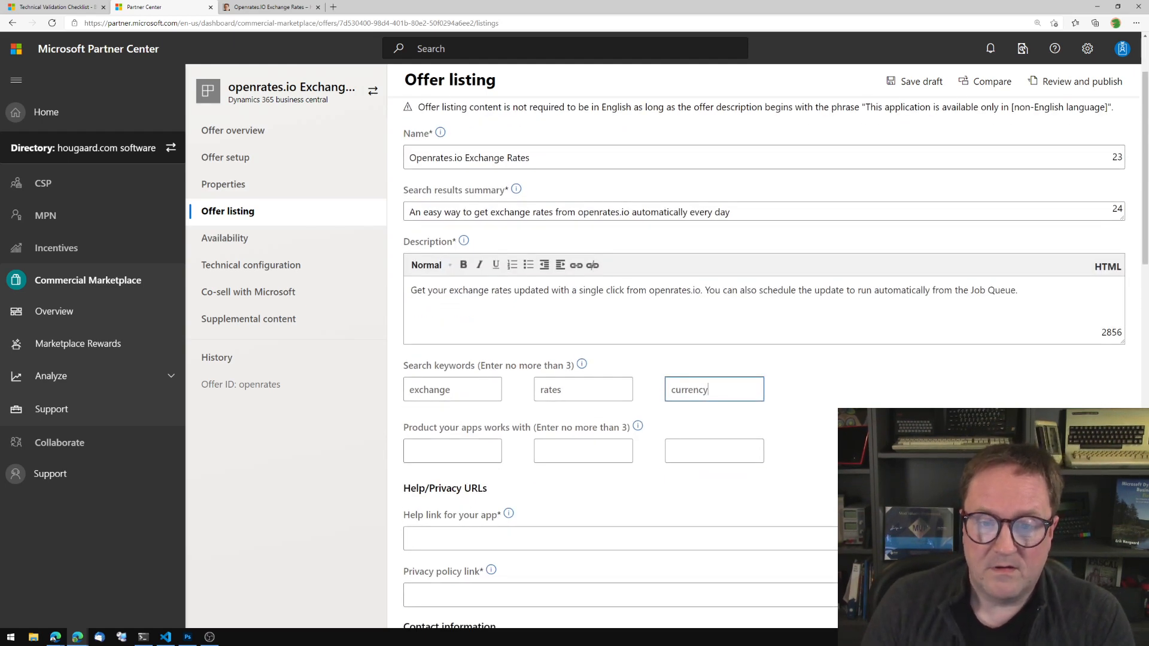
scroll(490, 470, "down", 2)
mouse_move(494, 455)
scroll(493, 453, "down", 2)
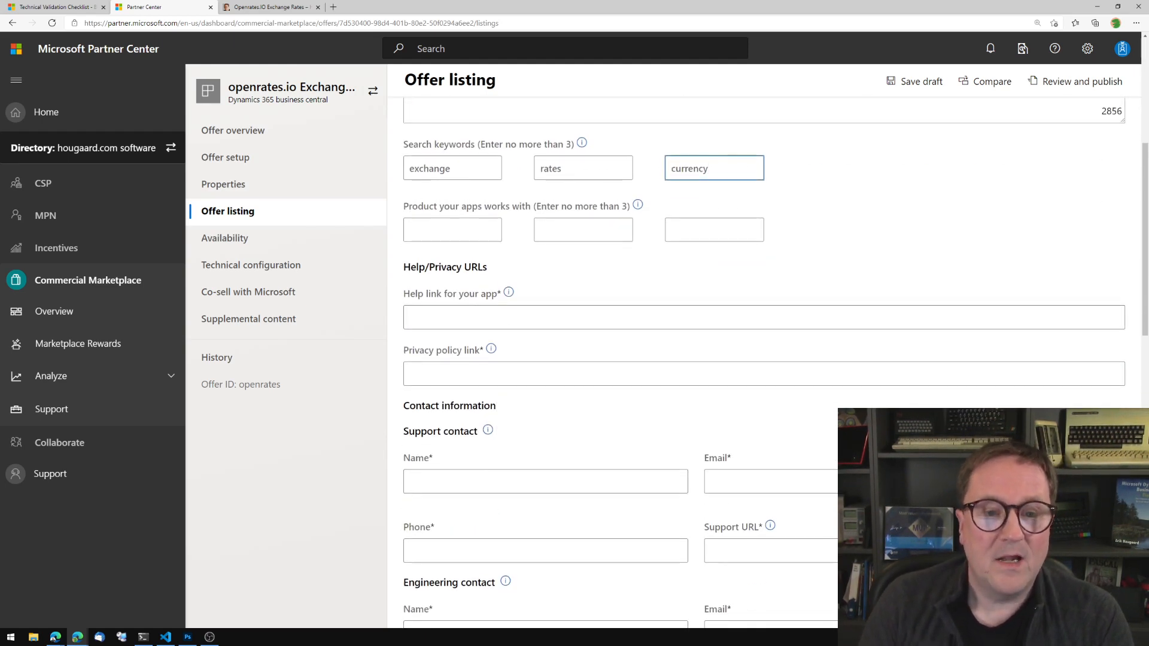
left_click(479, 318)
type("http:")
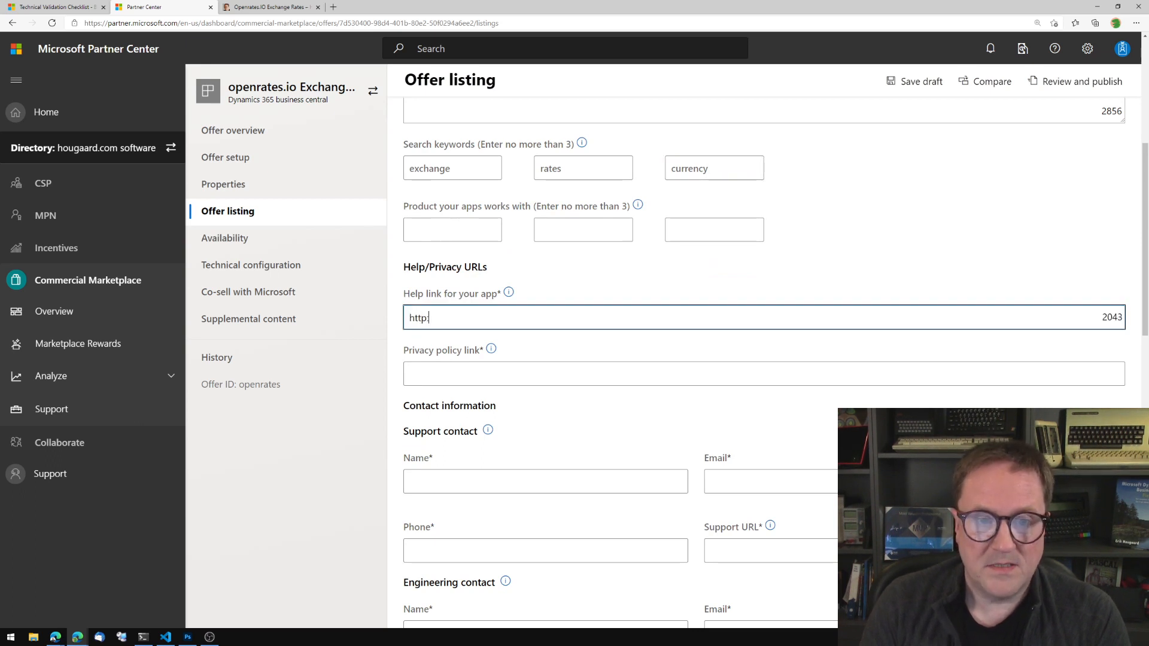
type("://www")
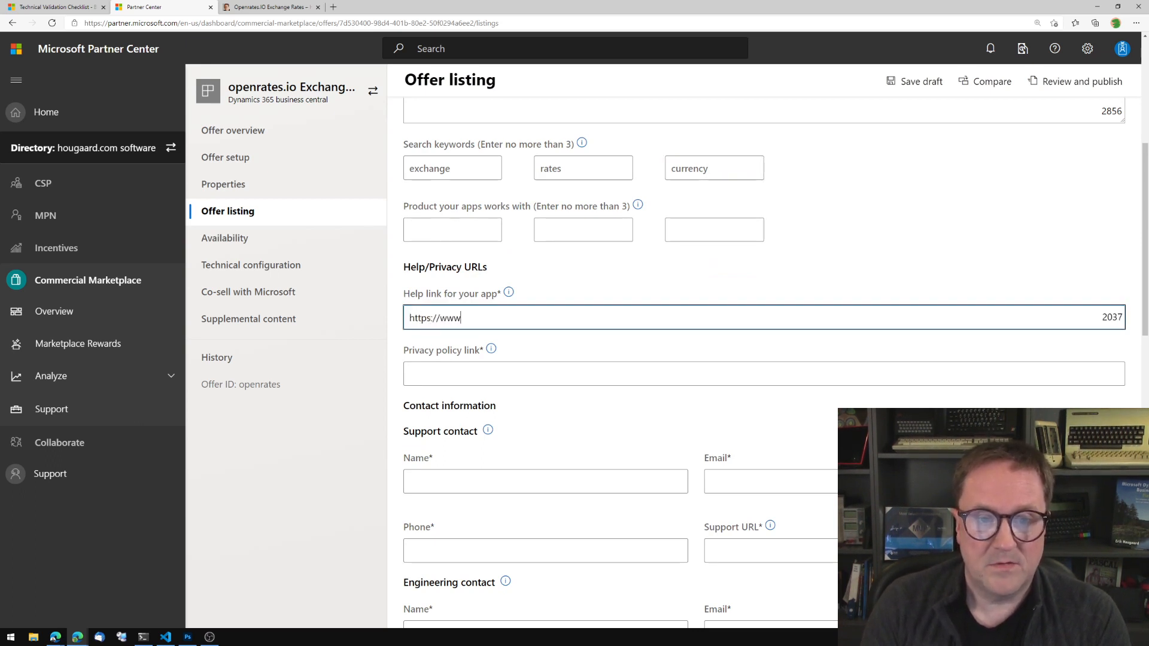
type(".hougaa")
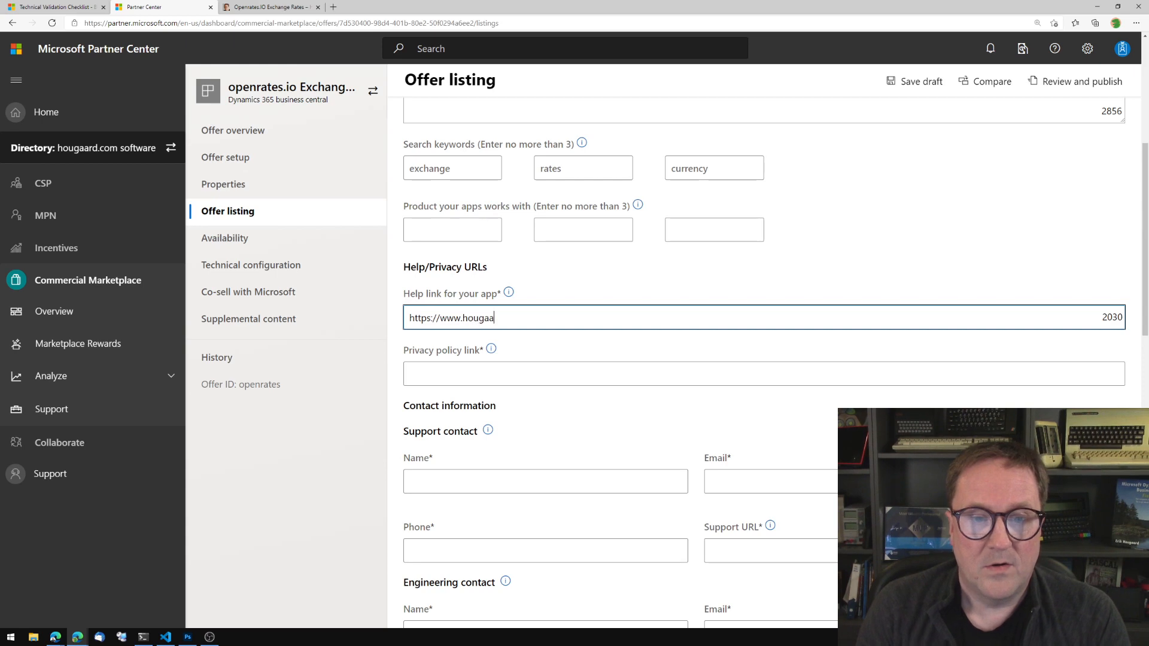
type("rd.com/o")
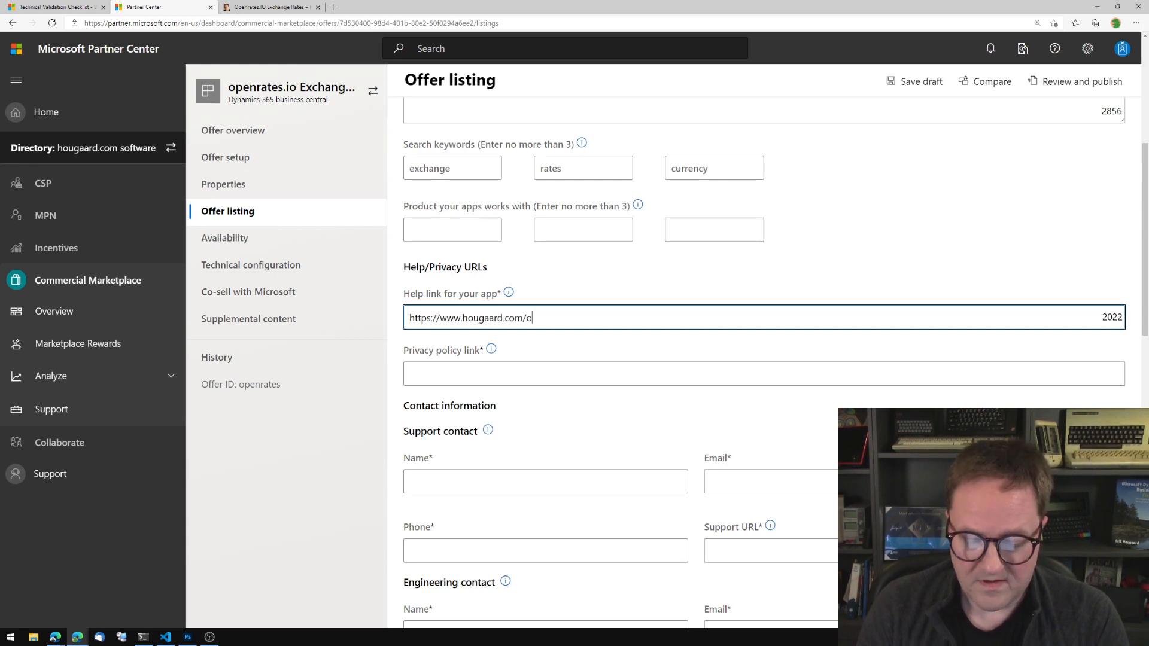
type("penrates")
key("Tab")
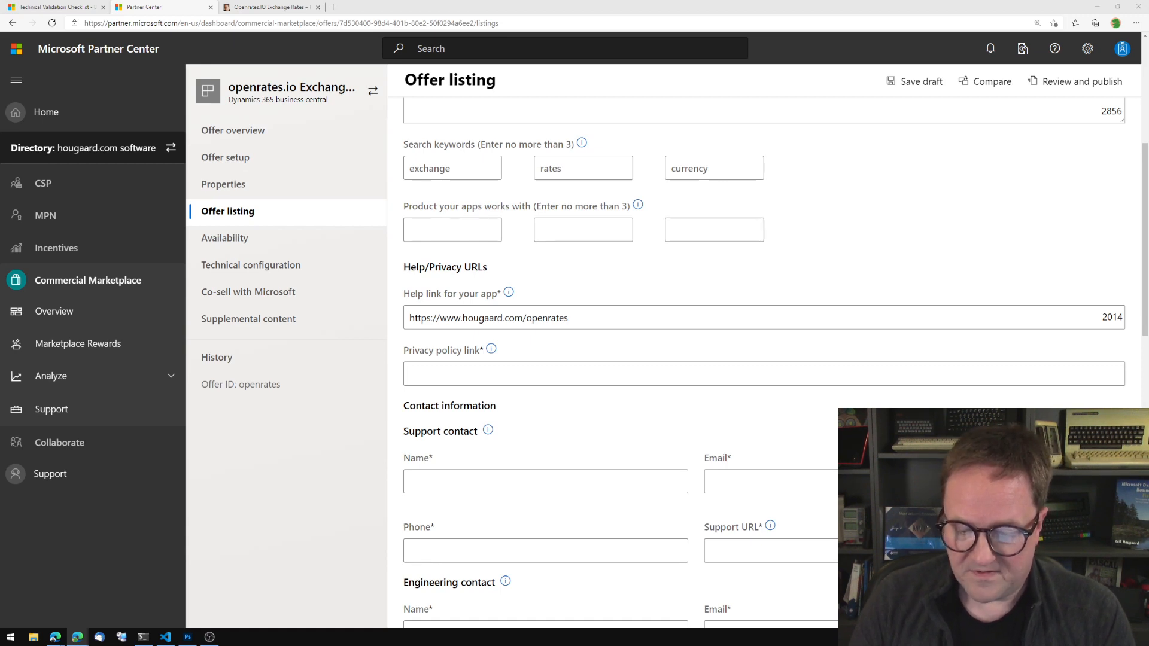
key("alt+Tab")
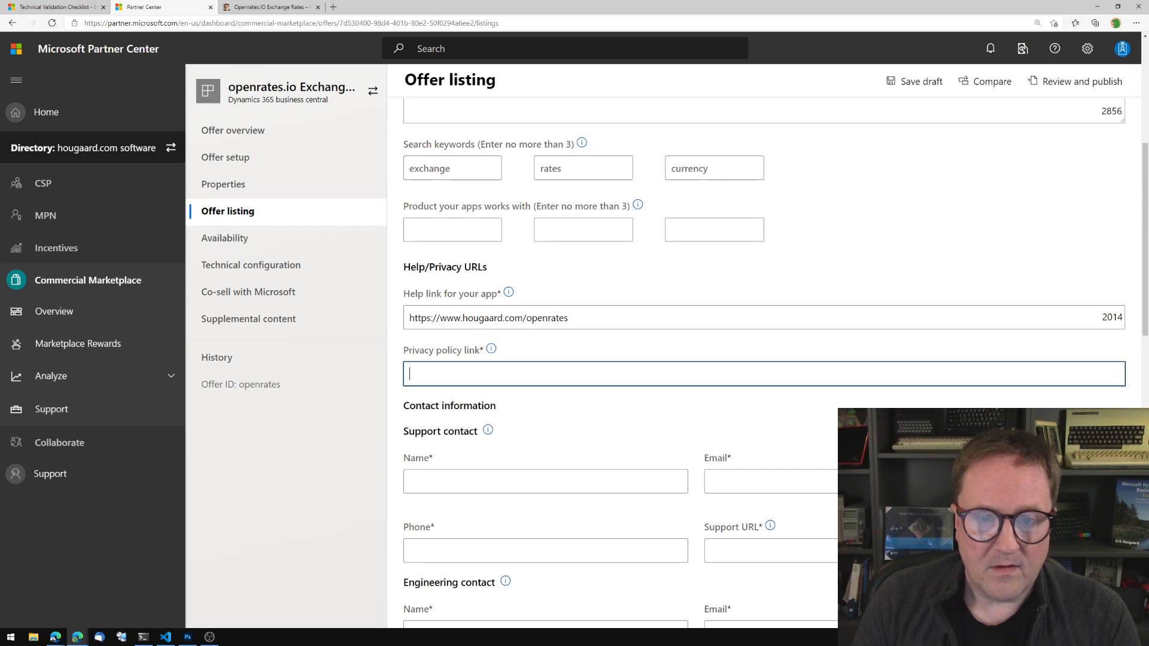
type("https://www.hougaard.com/privacy-policy")
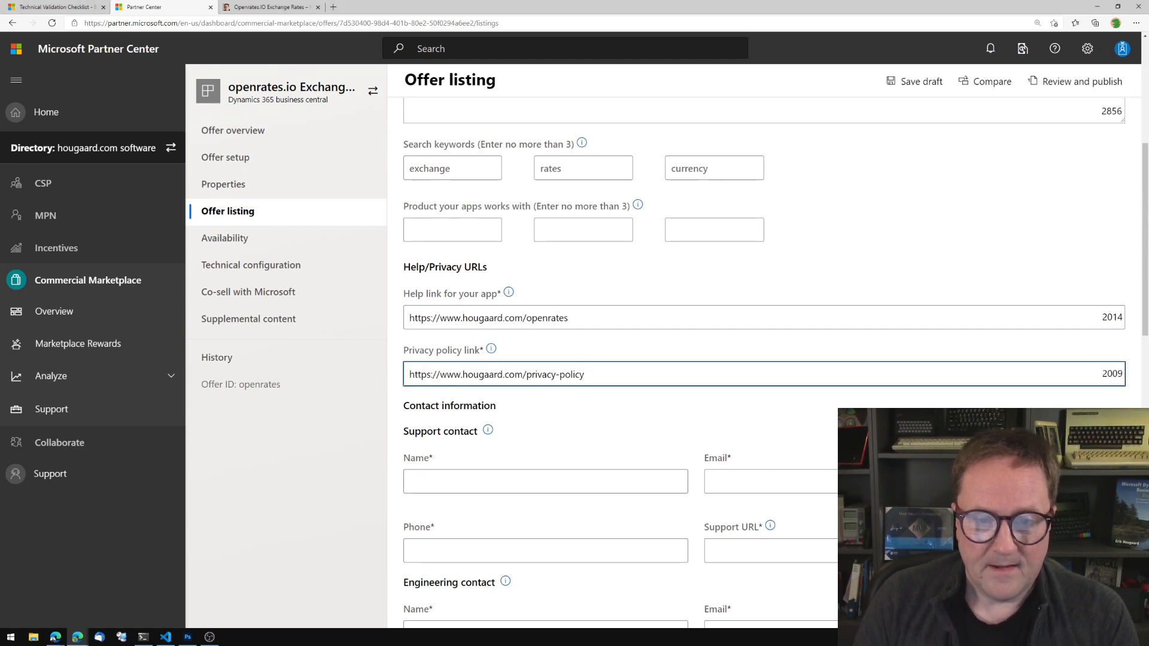
key("Tab")
Fill in the support contact's name, e-mail address and phone number.
type("Erik Hougaard")
key("Tab")
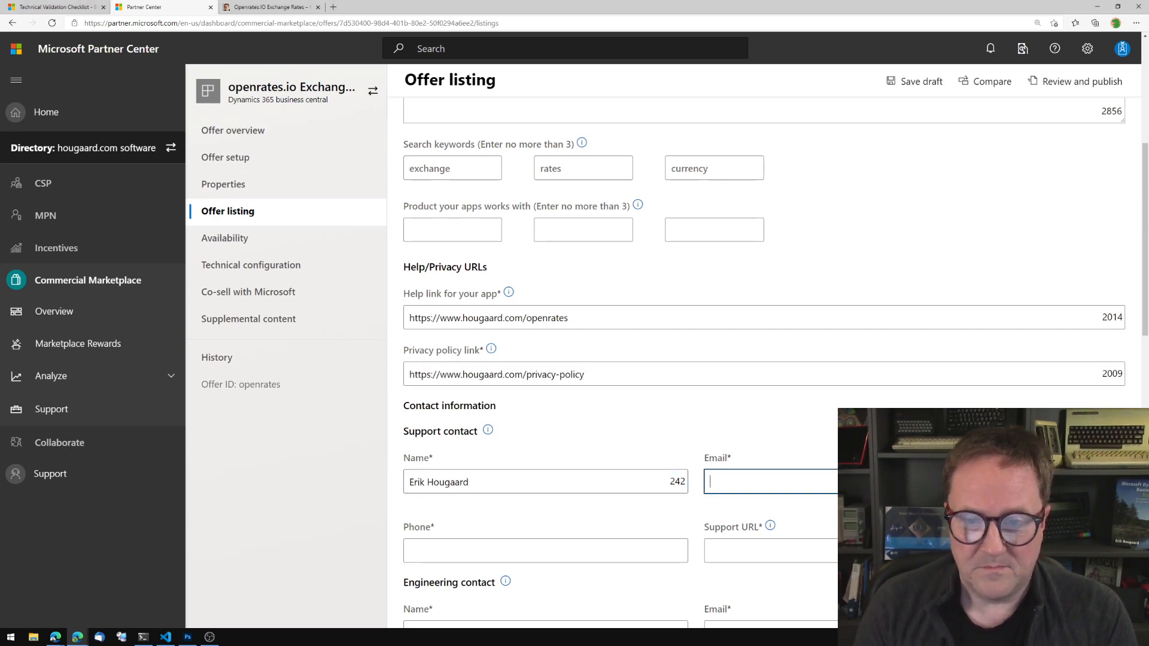
key("Tab")
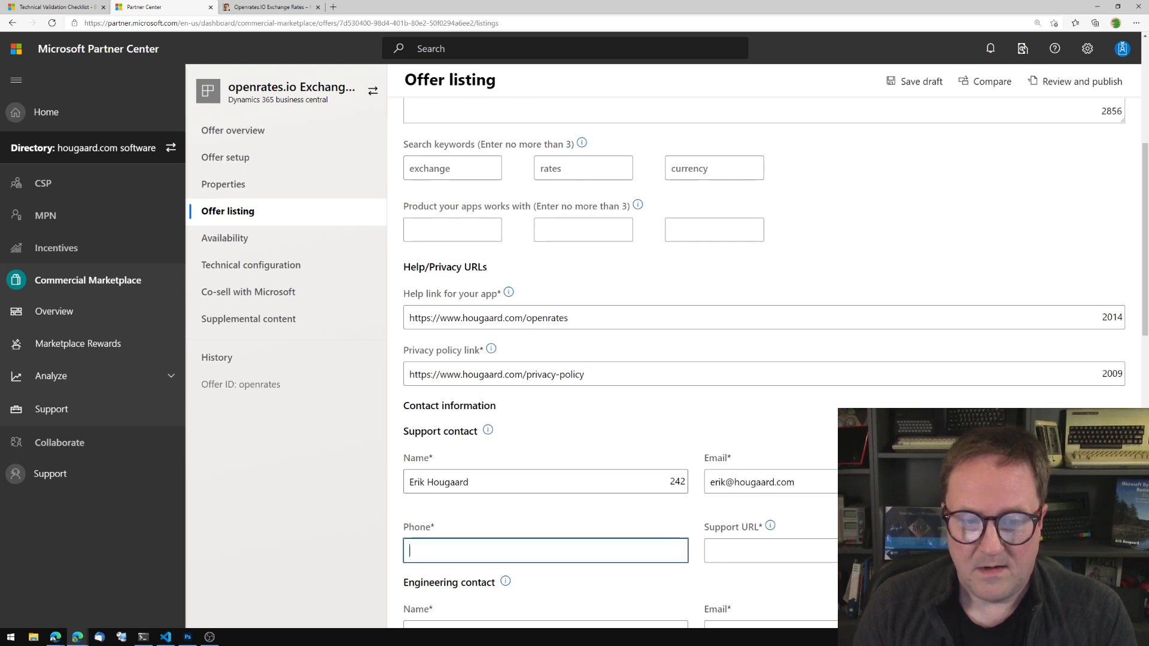
type("555")
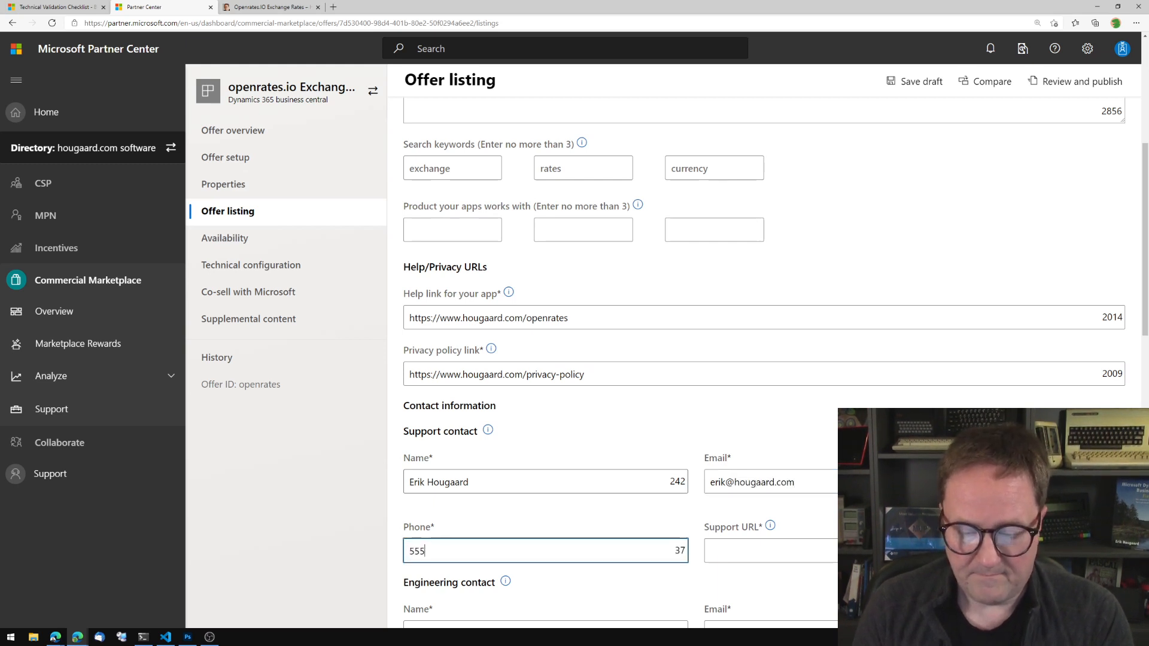
type("-555-")
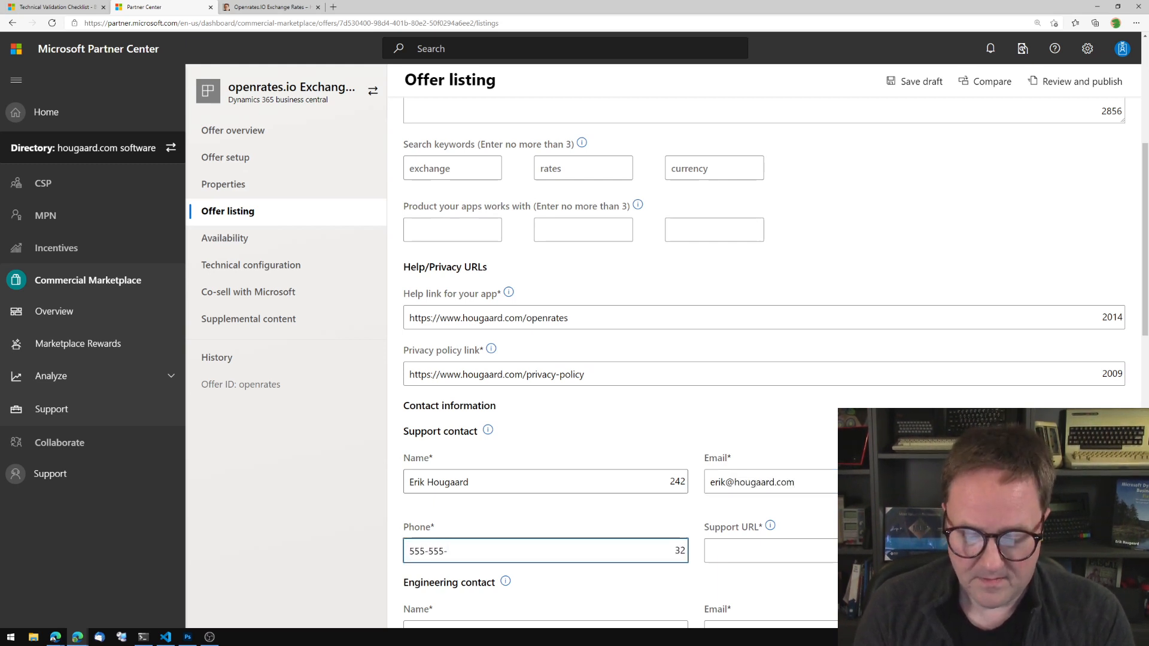
type("7622")
key("Tab")
key("Tab")
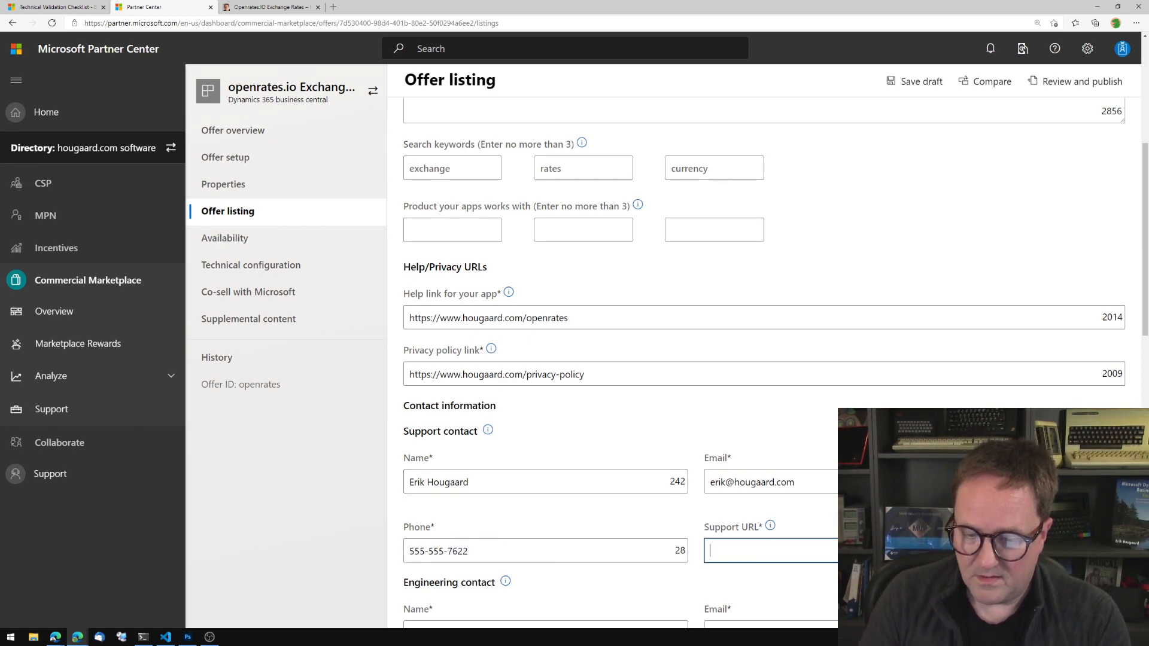
key("alt+Tab")
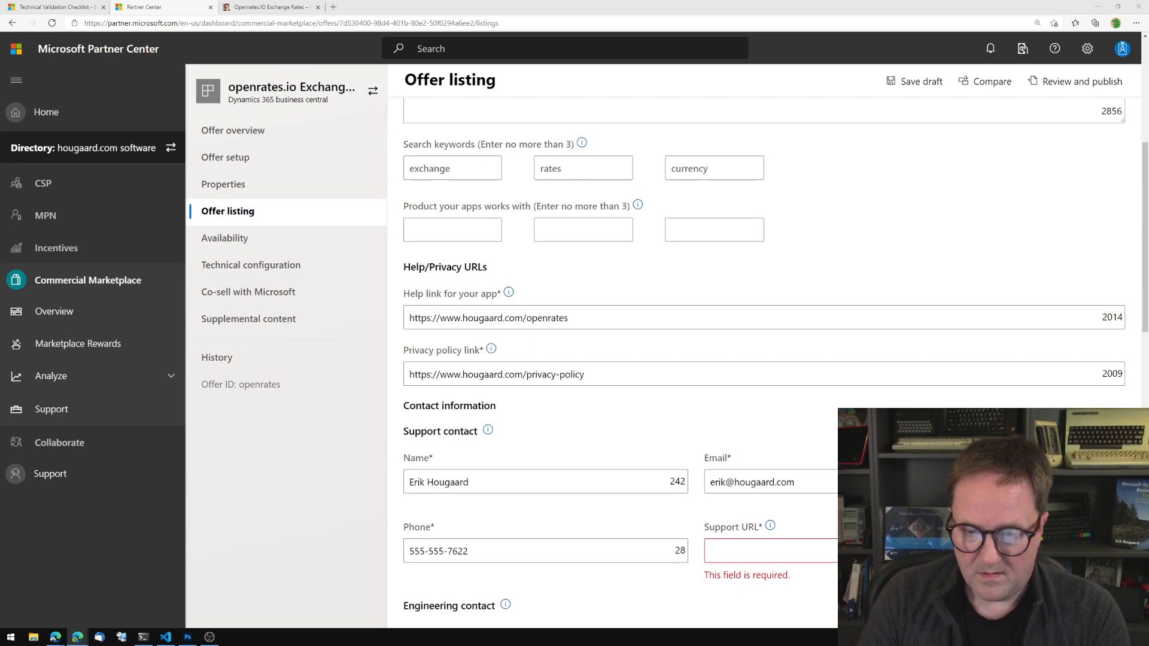
key("alt+Tab")
type("https://www.hougaard.com/support")
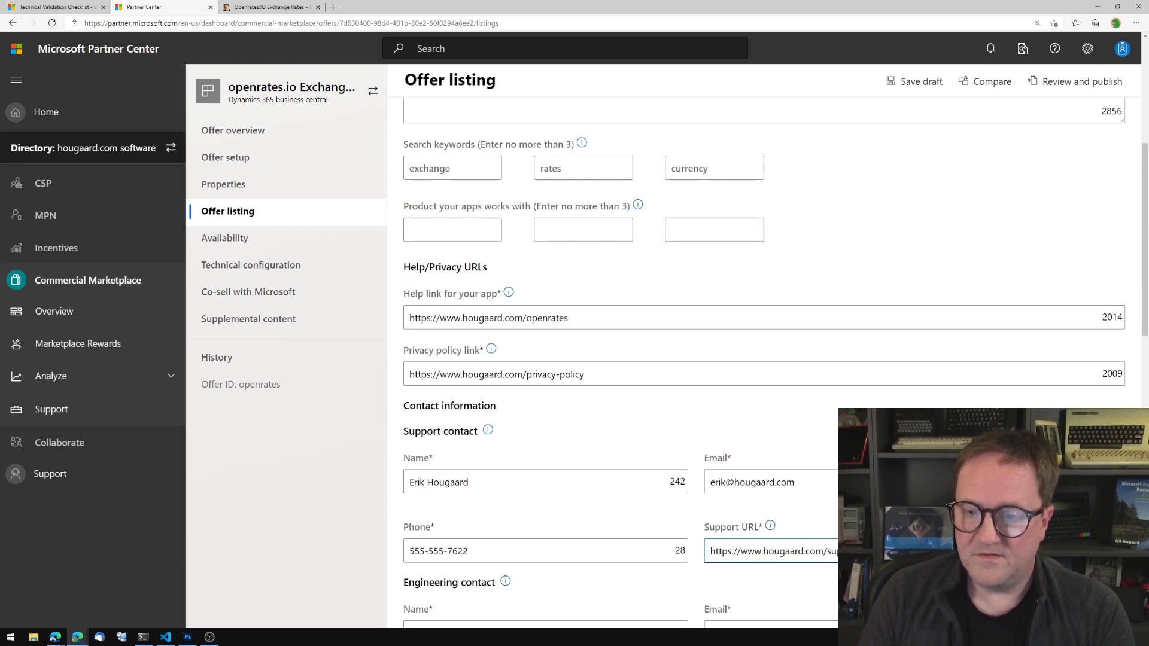
Fill in the engineering contact's name, e-mail address and phone number.
scroll(832, 575, "down", 3)
key("Tab")
type("ERi")
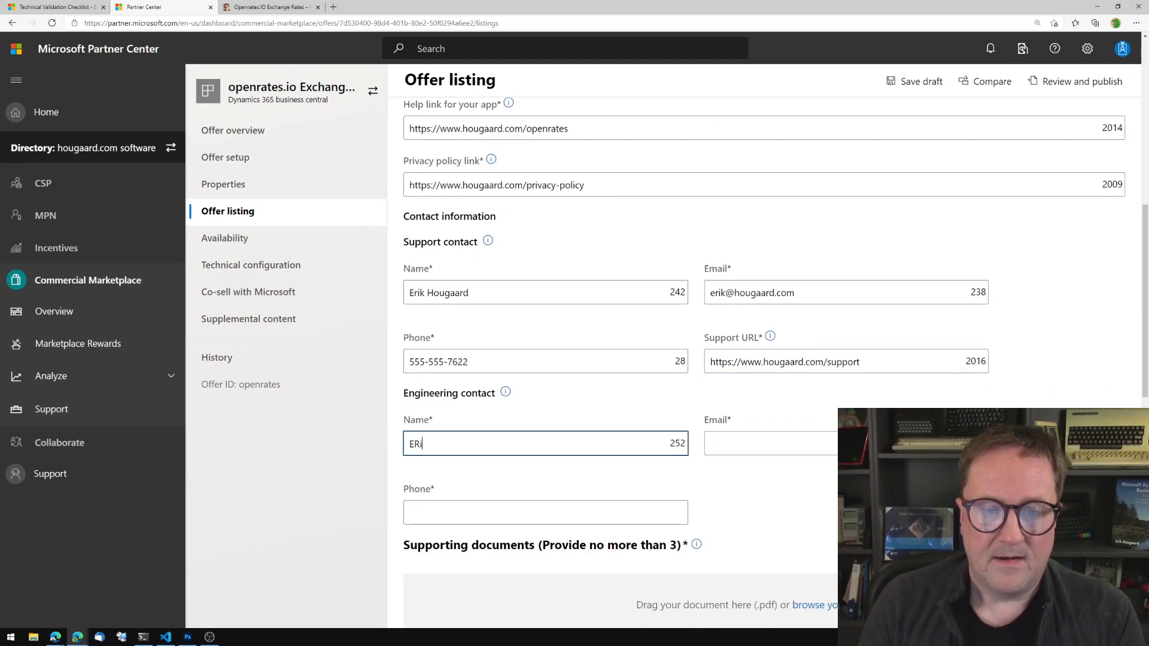
key("BackSpace")
type("rik Hougaard")
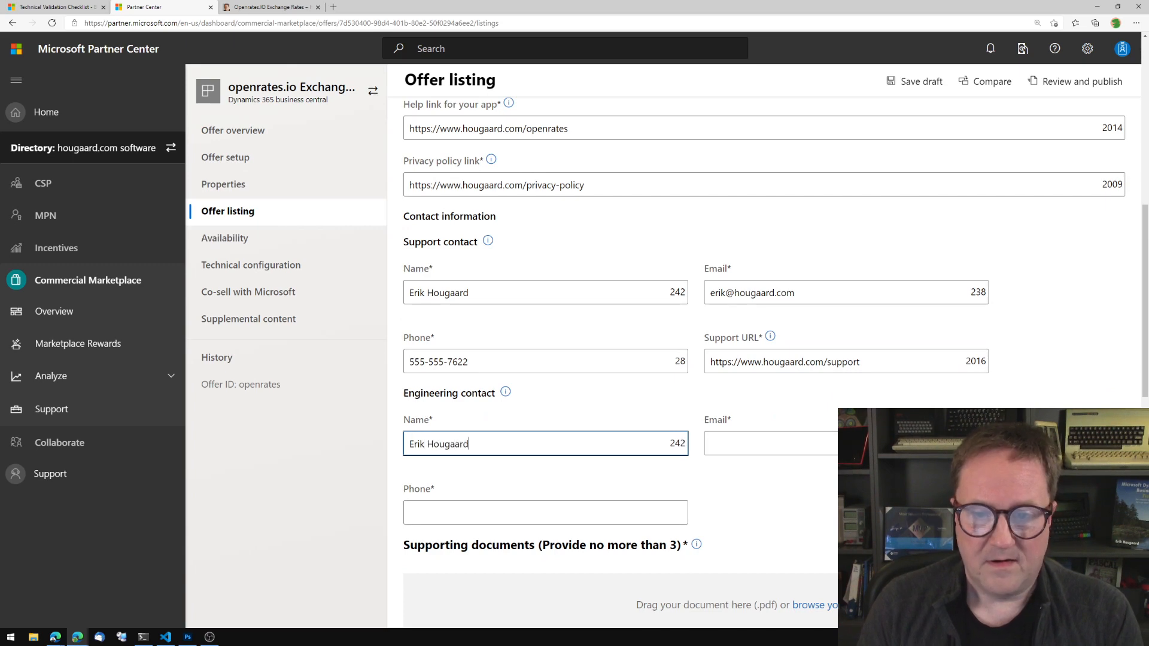
key("Tab")
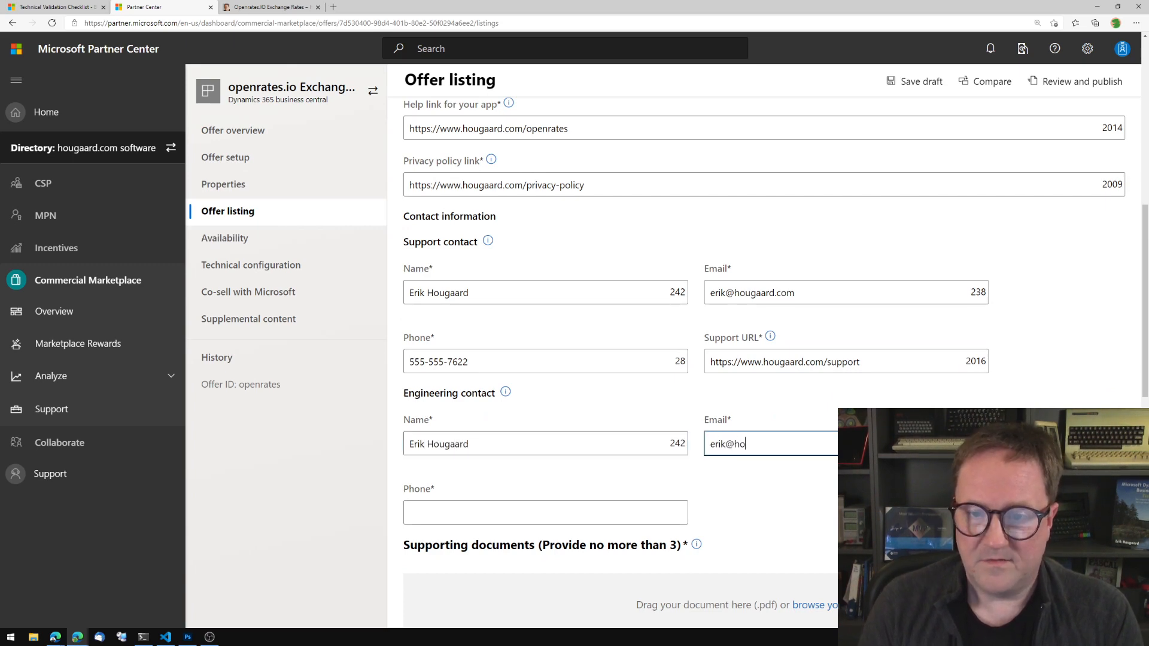
key("Tab")
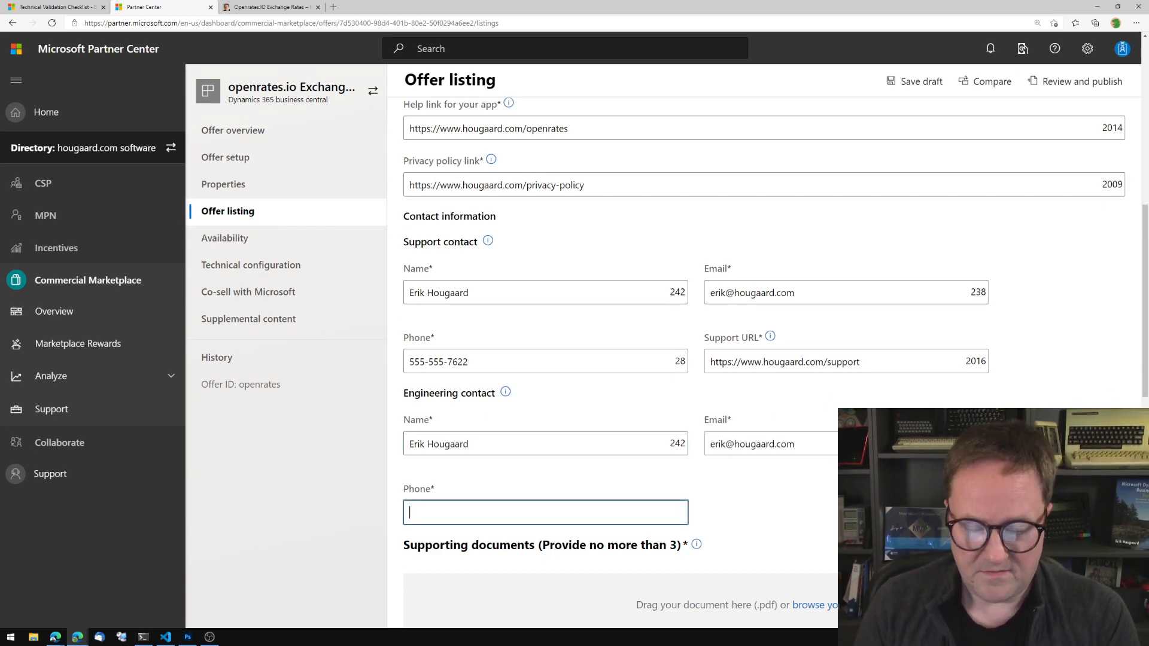
type("555-555-7622")
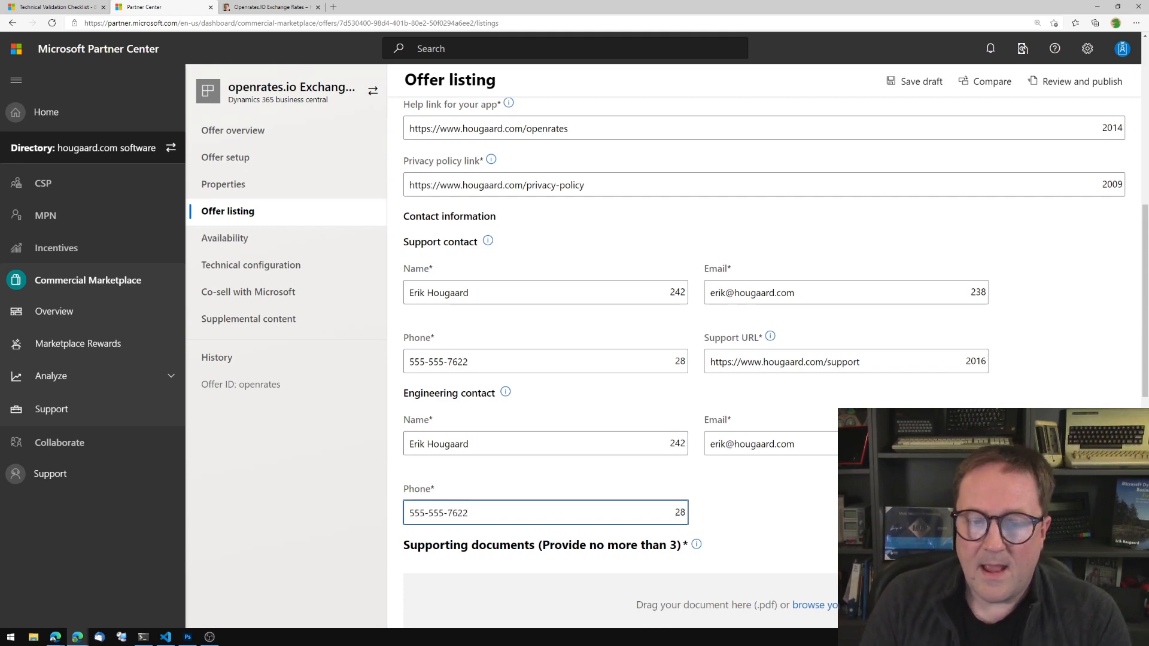
Switch to the terminal and change to the C:\projects\openrates\assets folder.
scroll(565, 440, "down", 3)
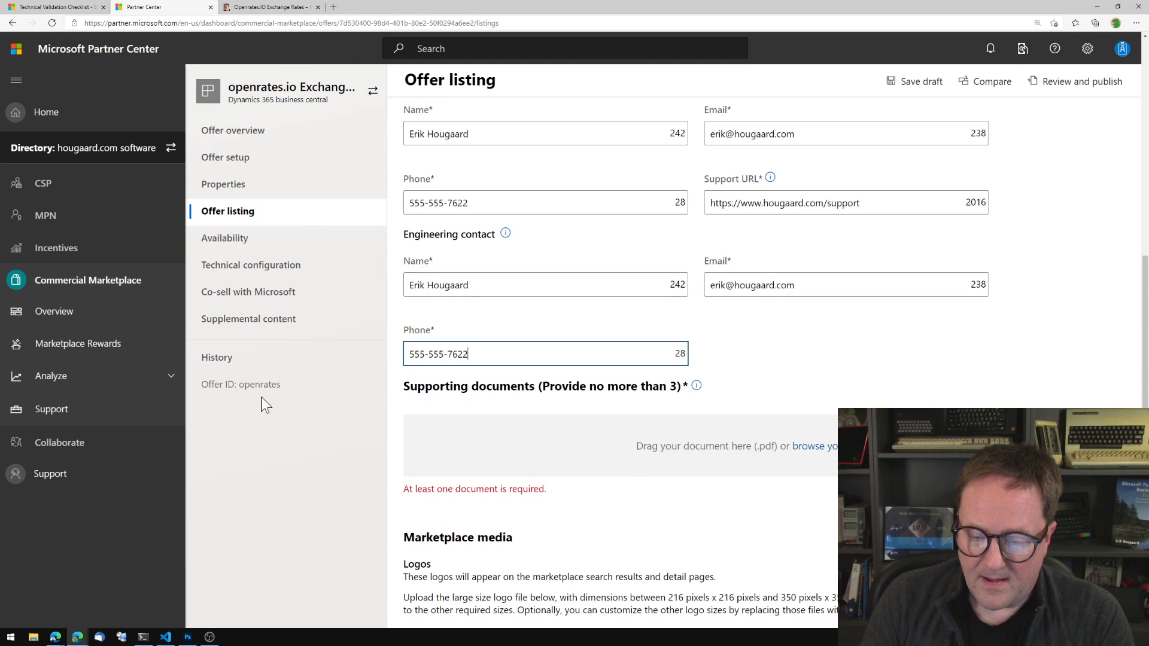
left_click(143, 637)
type("c")
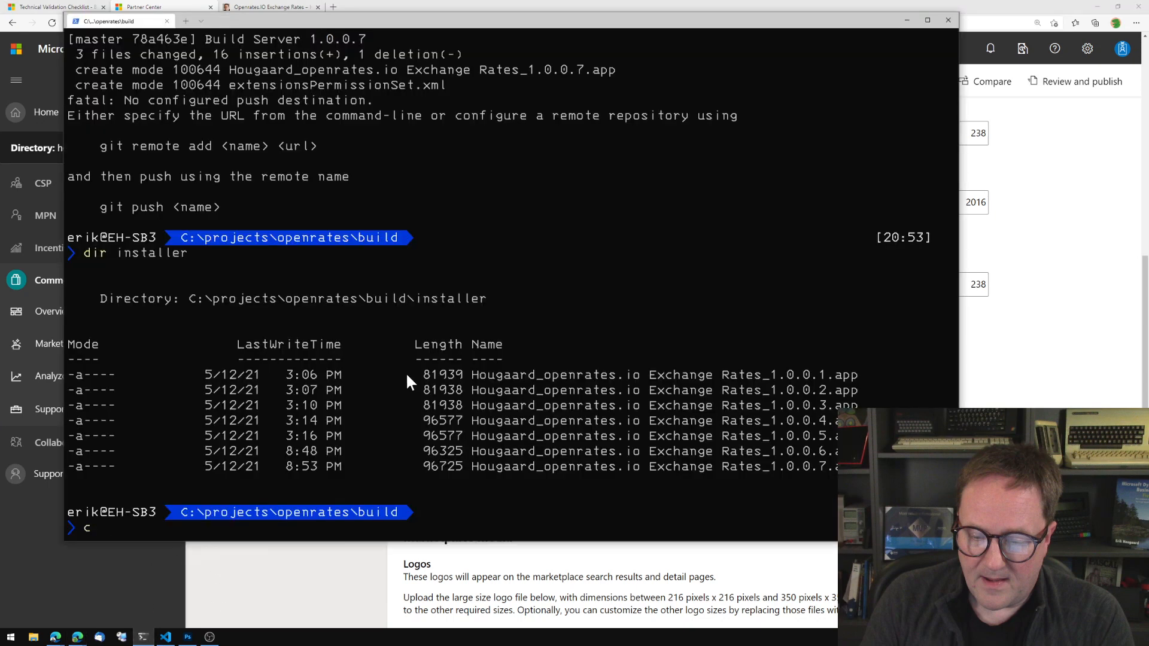
type("d ...")
key("Return")
type("cd..")
key("Return")
type("cd")
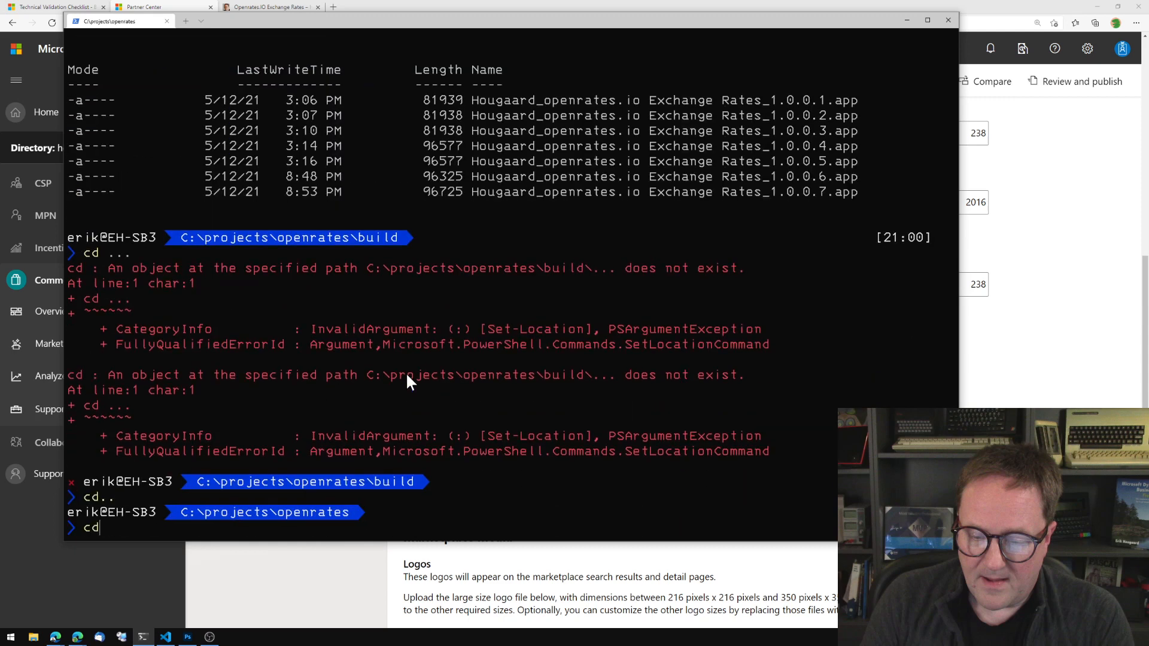
type(" .\\assets\\")
key("Return")
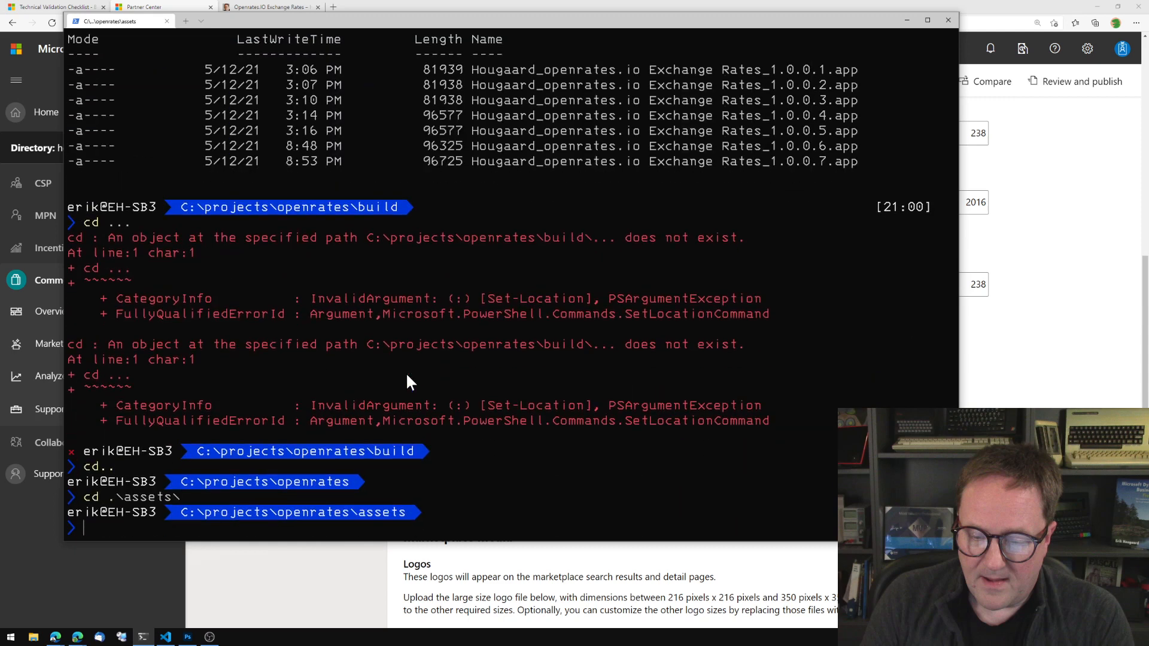
List the assets folder's files and open "Get Exchange Rates from openrates.docx" in a maximized Word window.
type("dir")
key("Return")
type(".\\G")
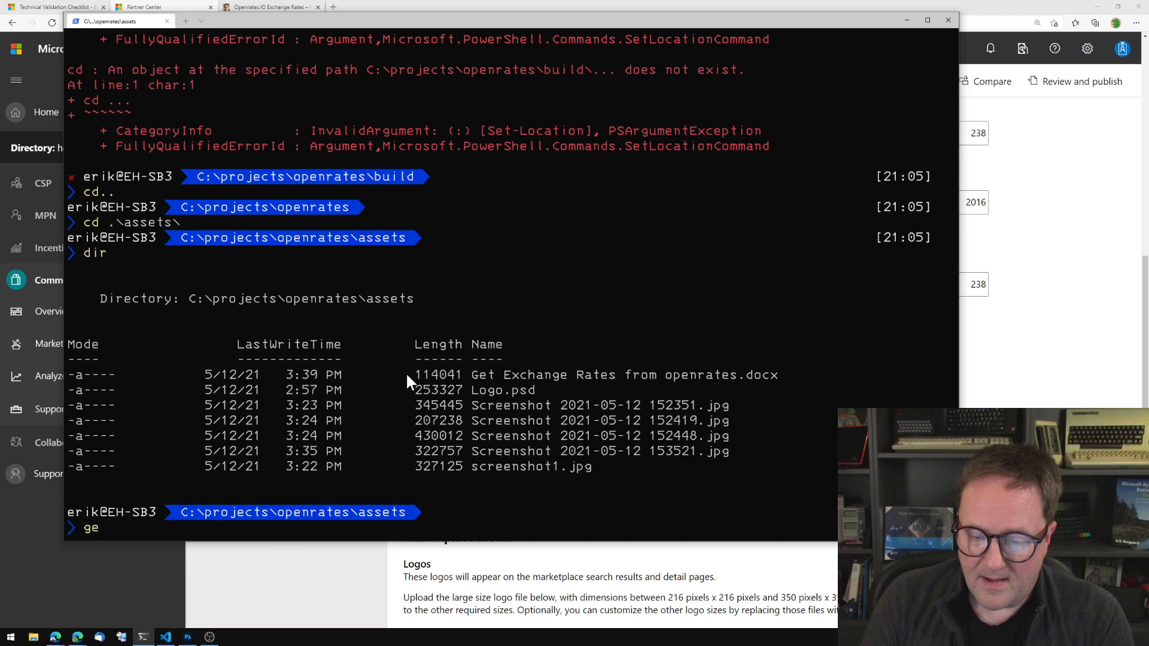
key("Tab")
key("Return")
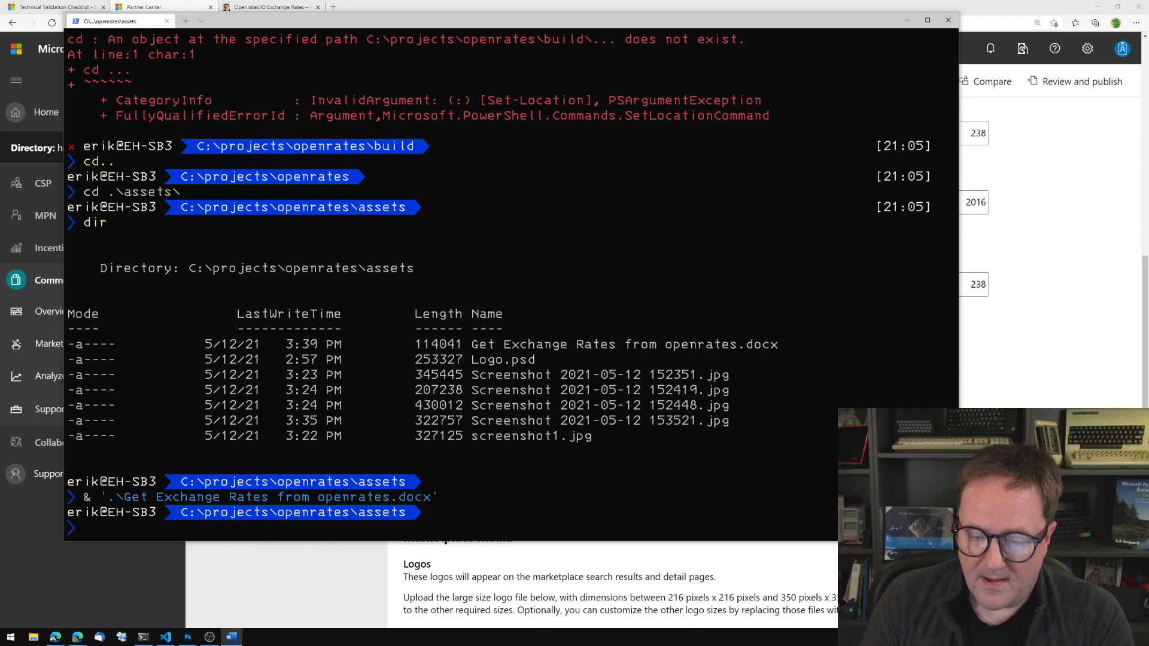
left_click_drag(776, 346, 666, 88)
left_click(742, 77)
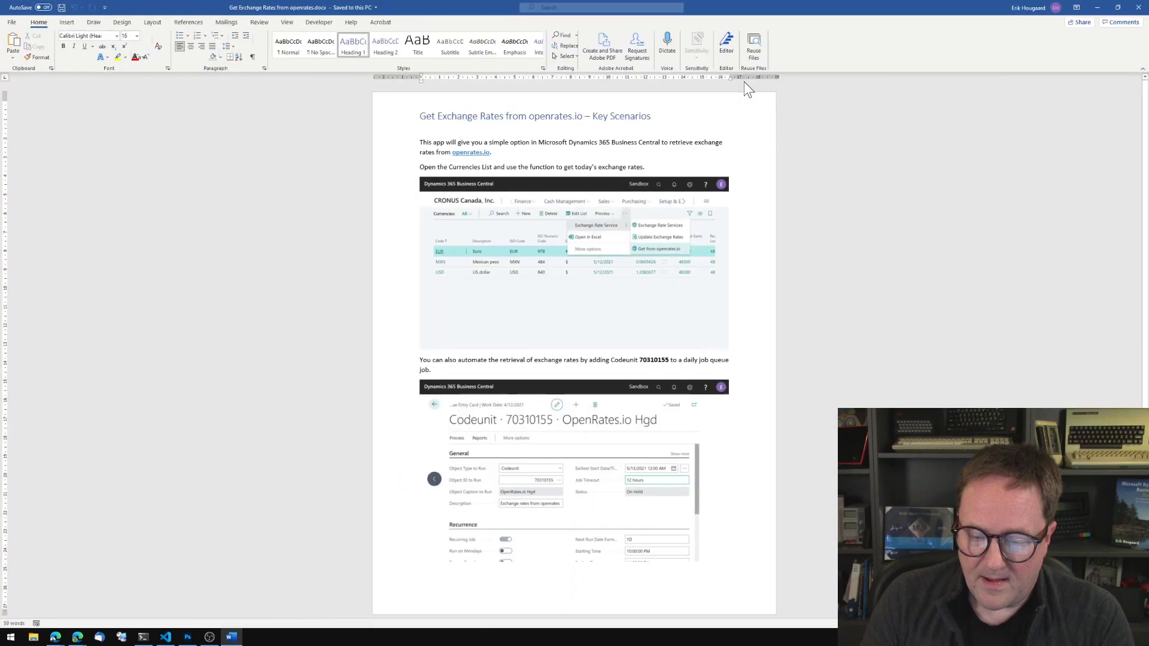
Save the document as the Adobe PDF "Get Exchange Rates from openrates.pdf" in the assets folder, then minimize Word and close the PDF preview.
left_click(12, 22)
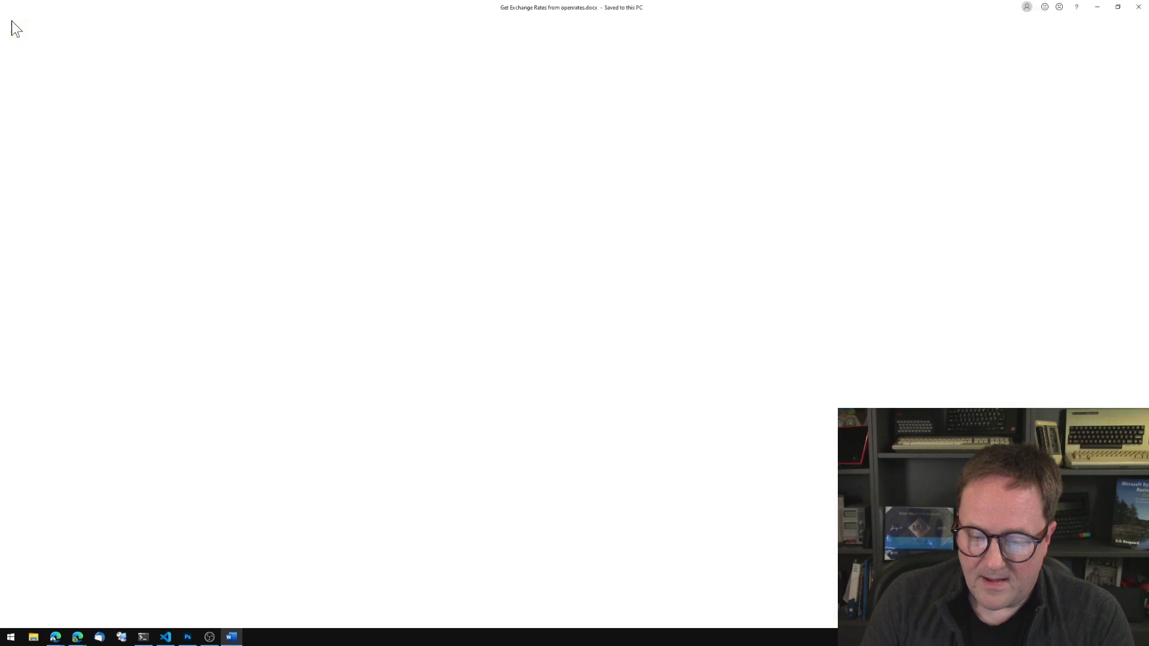
left_click(37, 165)
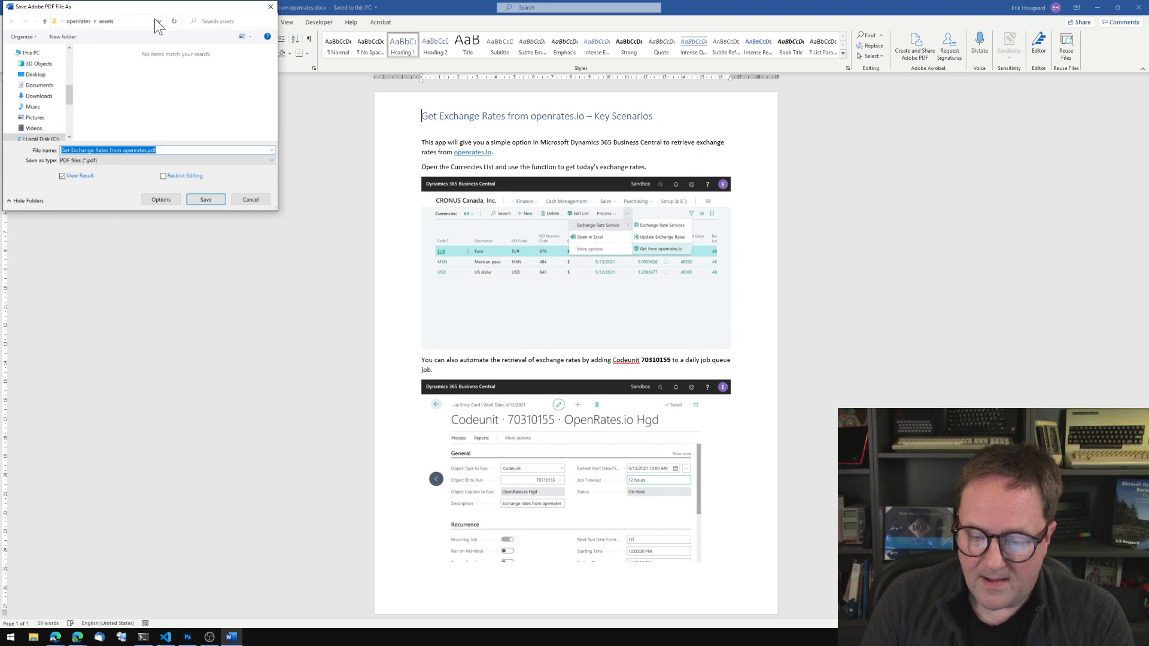
left_click(209, 199)
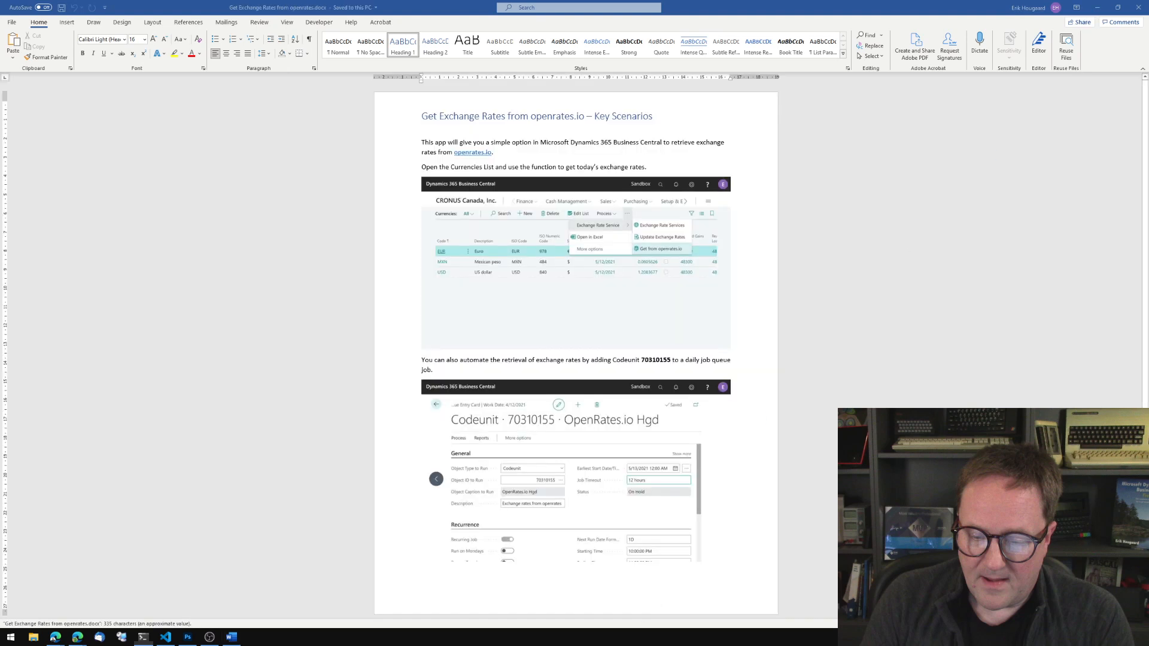
left_click(1097, 8)
left_click(1097, 7)
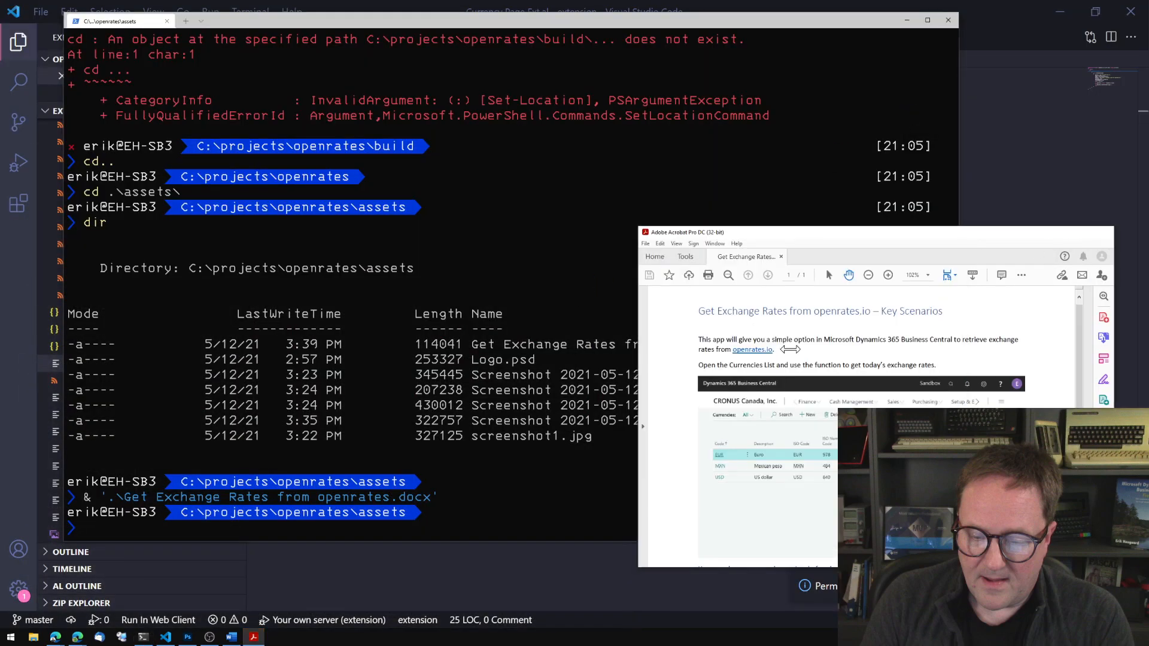
left_click(1104, 233)
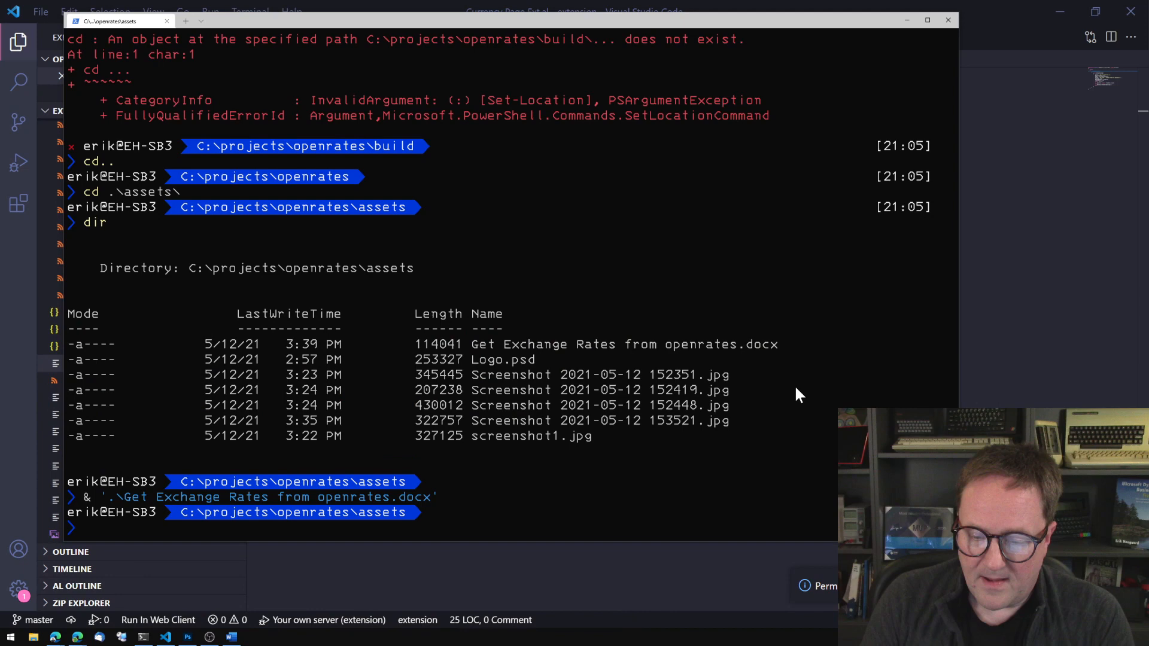
Switch to Partner Center and browse for a supporting document in the C:\projects\openrates\assets folder.
key("alt+Tab")
scroll(494, 437, "down", 2)
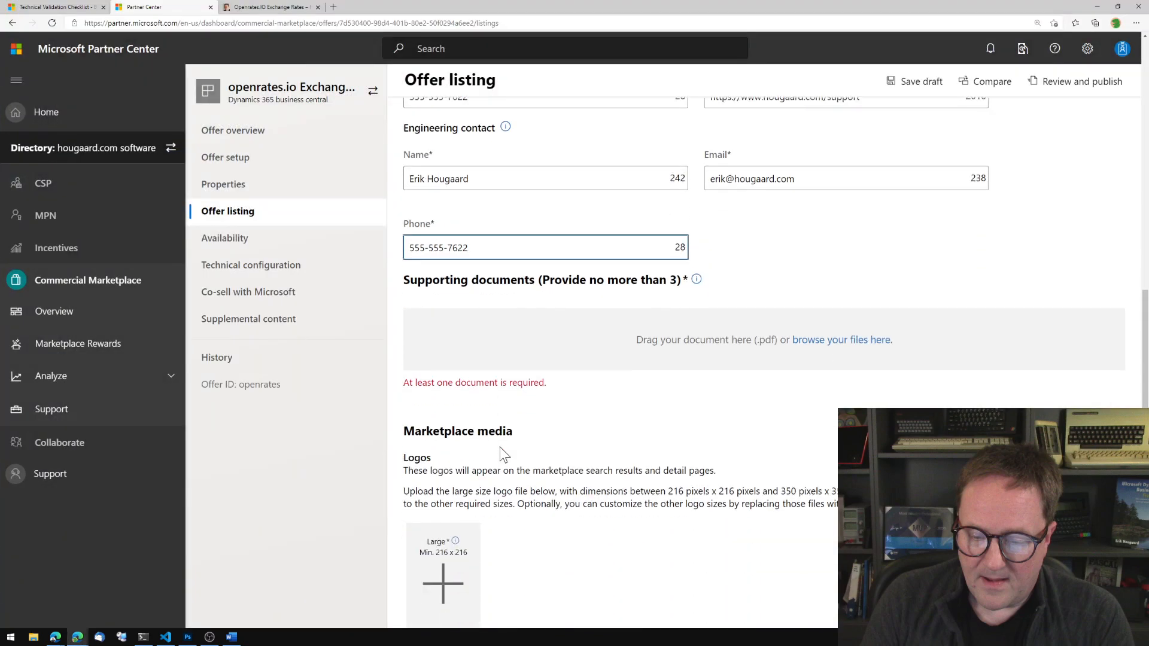
left_click(841, 343)
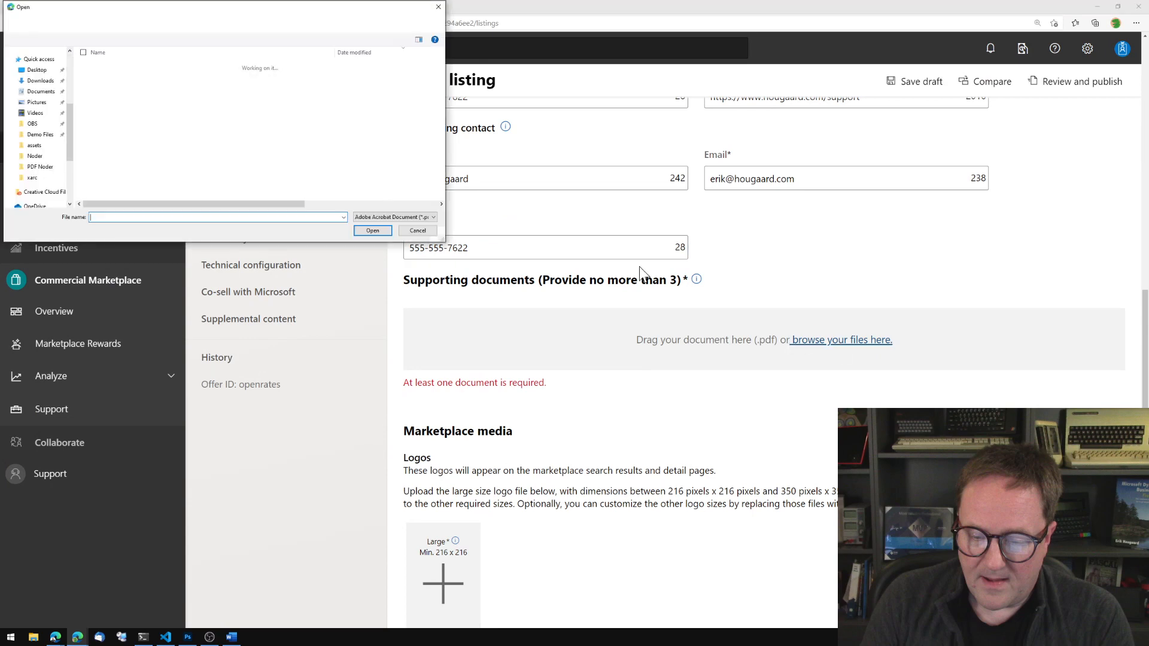
type("\\projects")
key("Return")
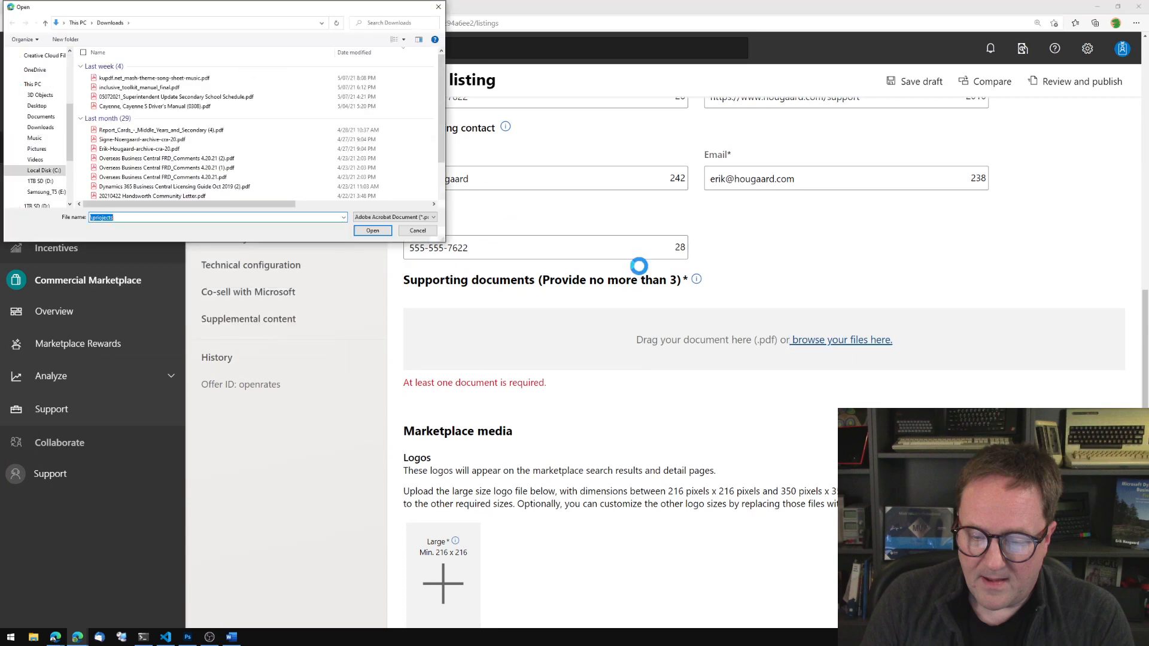
key("Return")
type("\\pro")
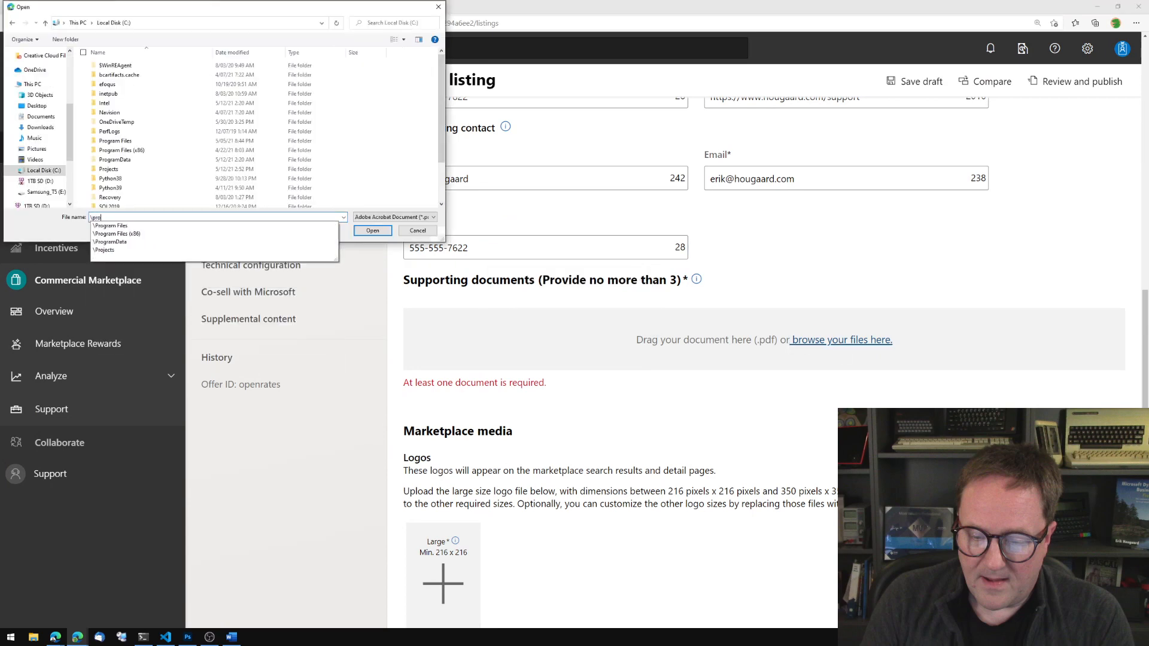
type("jects\\")
type("openrates")
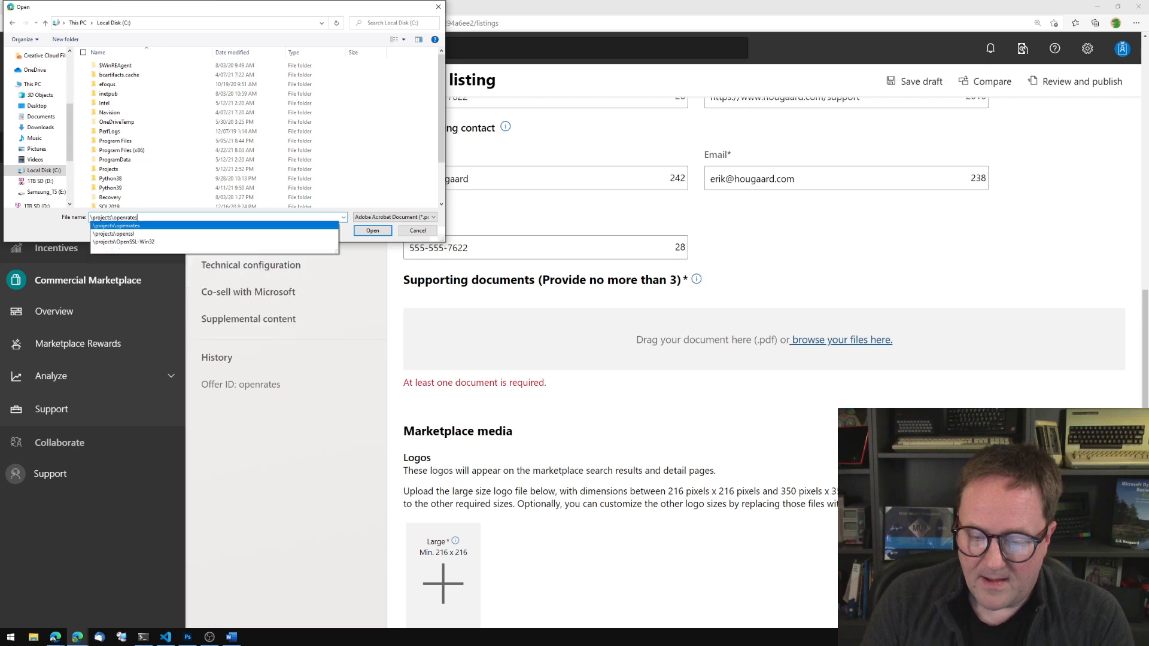
key("Return")
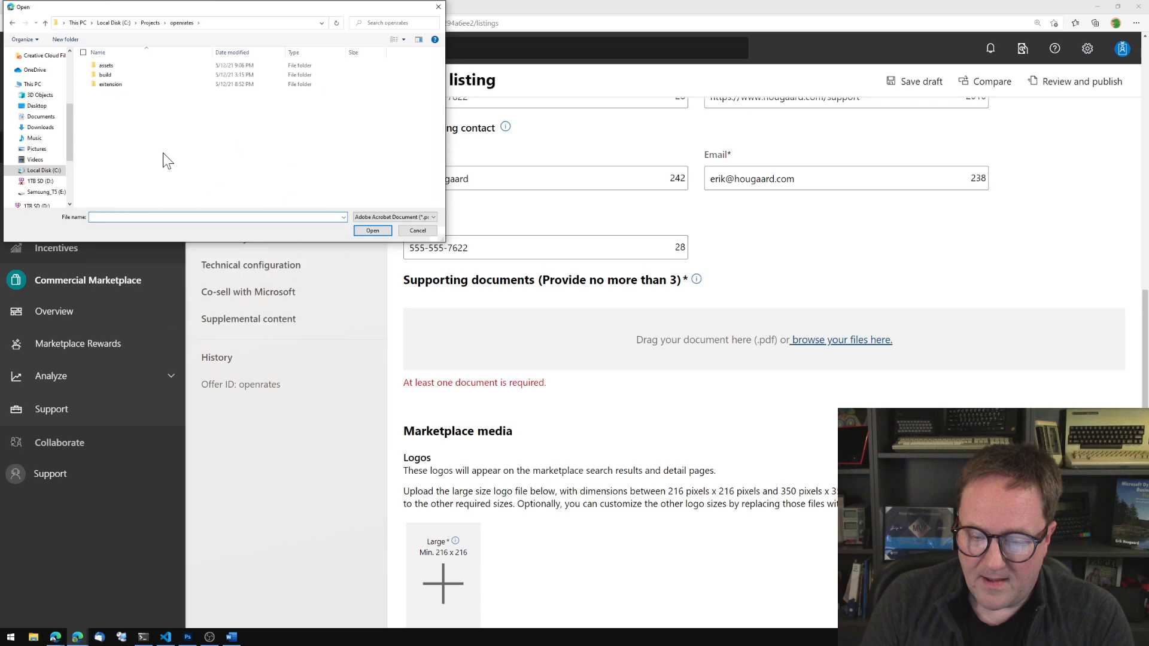
double_click(112, 67)
Try to upload "Get Exchange Rates from openrates.pdf" as the offer's supporting document.
double_click(104, 81)
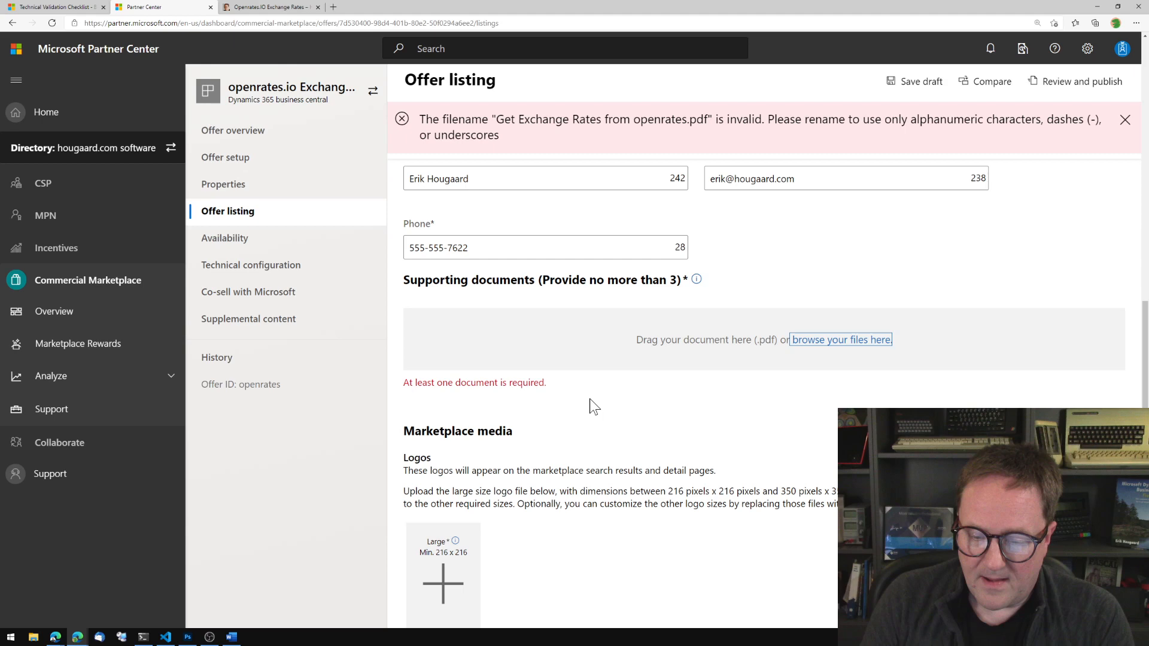
scroll(592, 406, "down", 2)
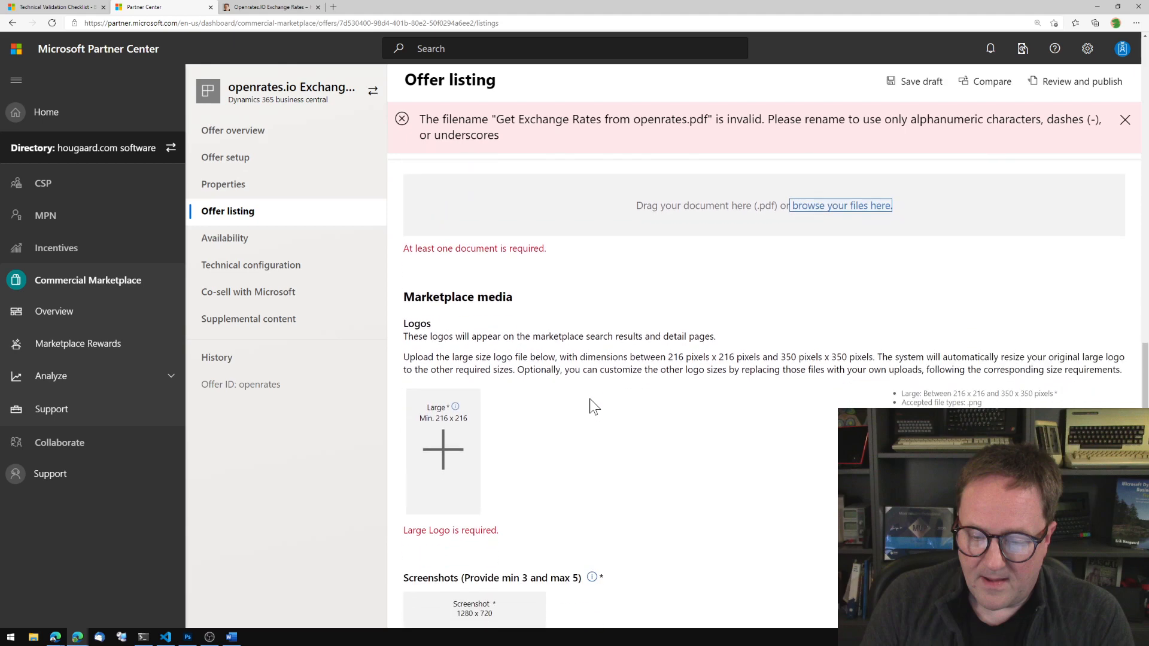
scroll(637, 367, "up", 2)
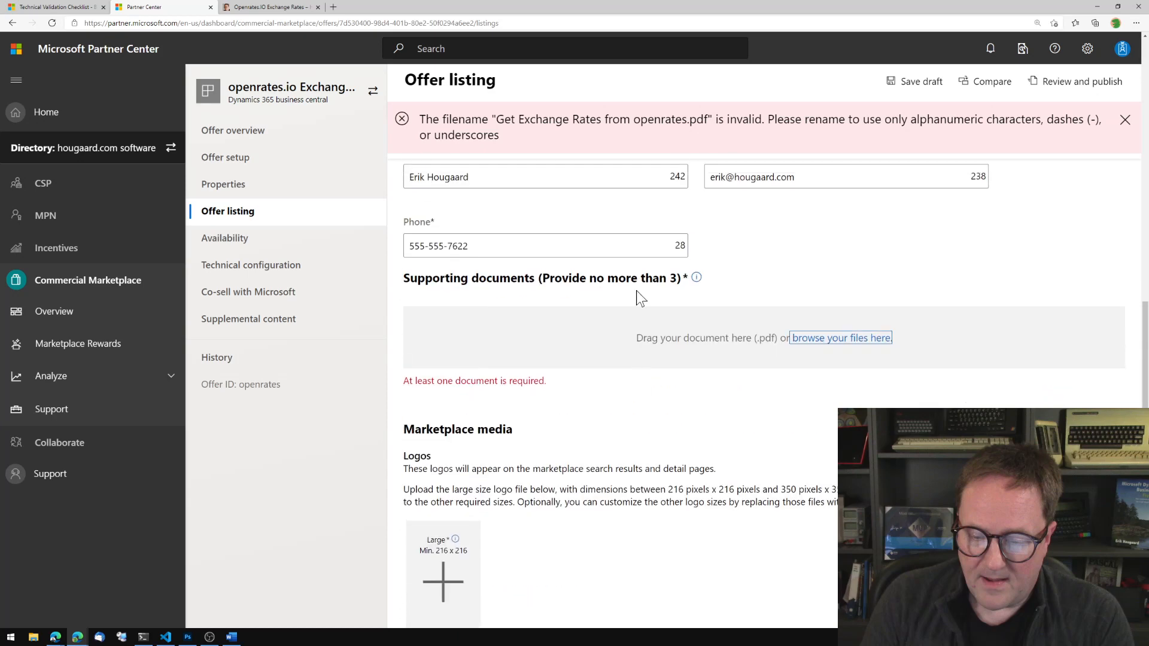
Browse for a supporting document again and open the name of "Get Exchange Rates from openrates.pdf" for editing.
left_click(838, 339)
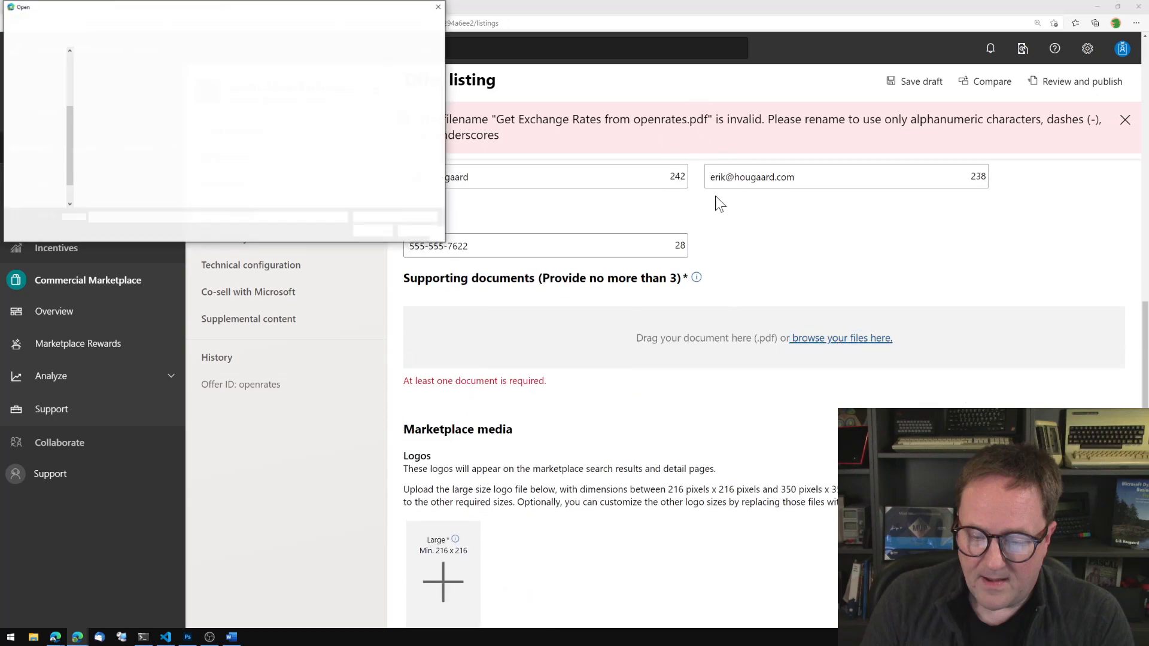
left_click(98, 82)
key("F2")
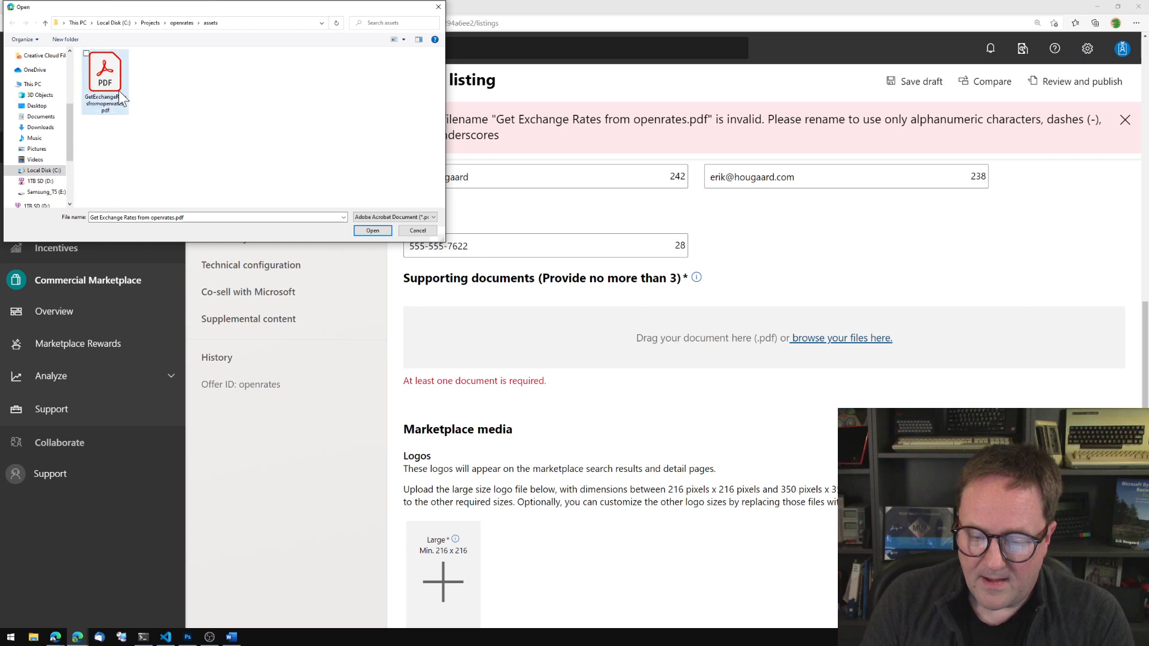
Rename the PDF as "GetExchangeRatesfromopenrates.pdf" and upload it as the offer's supporting document.
left_click(119, 91)
left_click(372, 231)
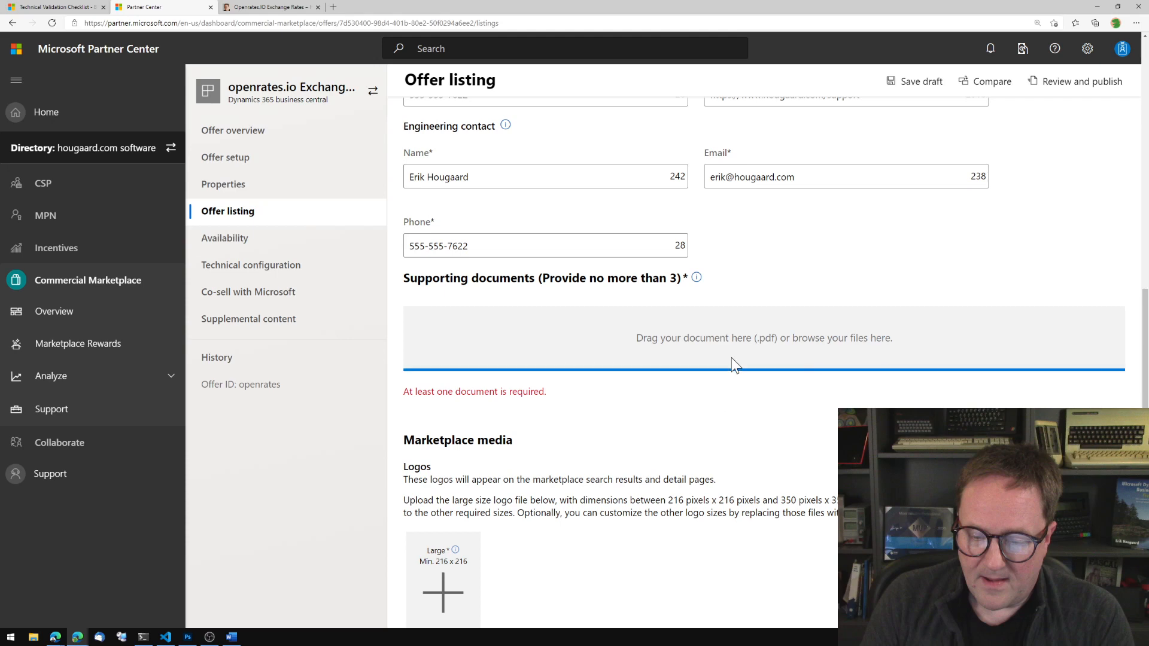
Try to upload Logo.png from the openrates\extension folder as the large marketplace logo.
scroll(736, 365, "down", 3)
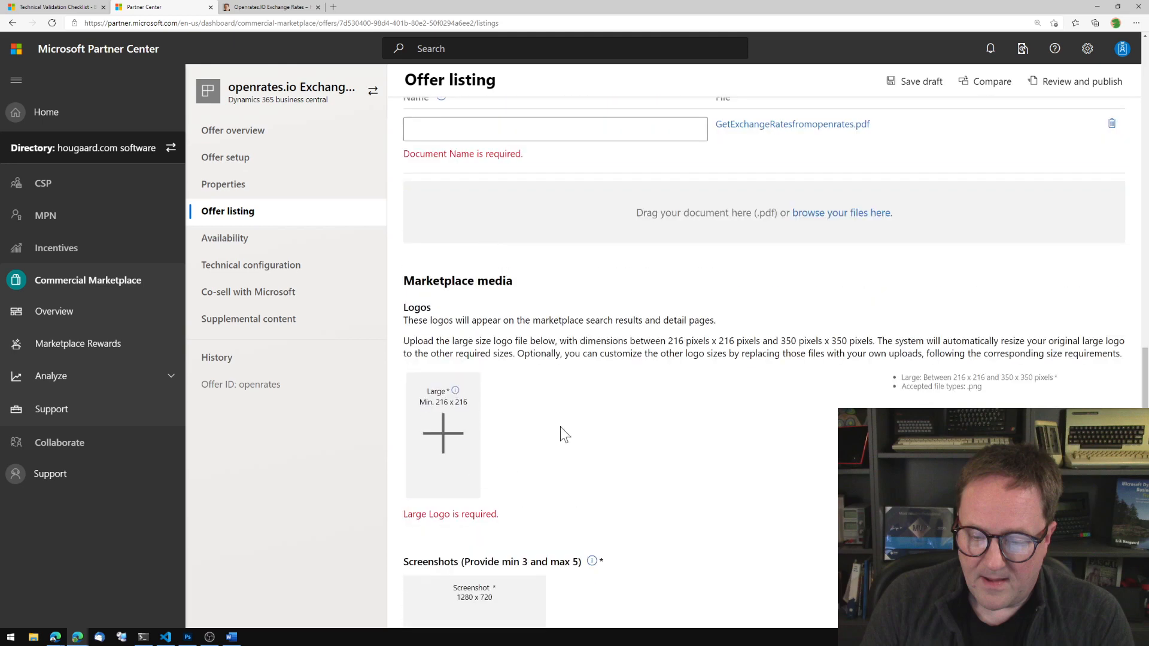
left_click(443, 435)
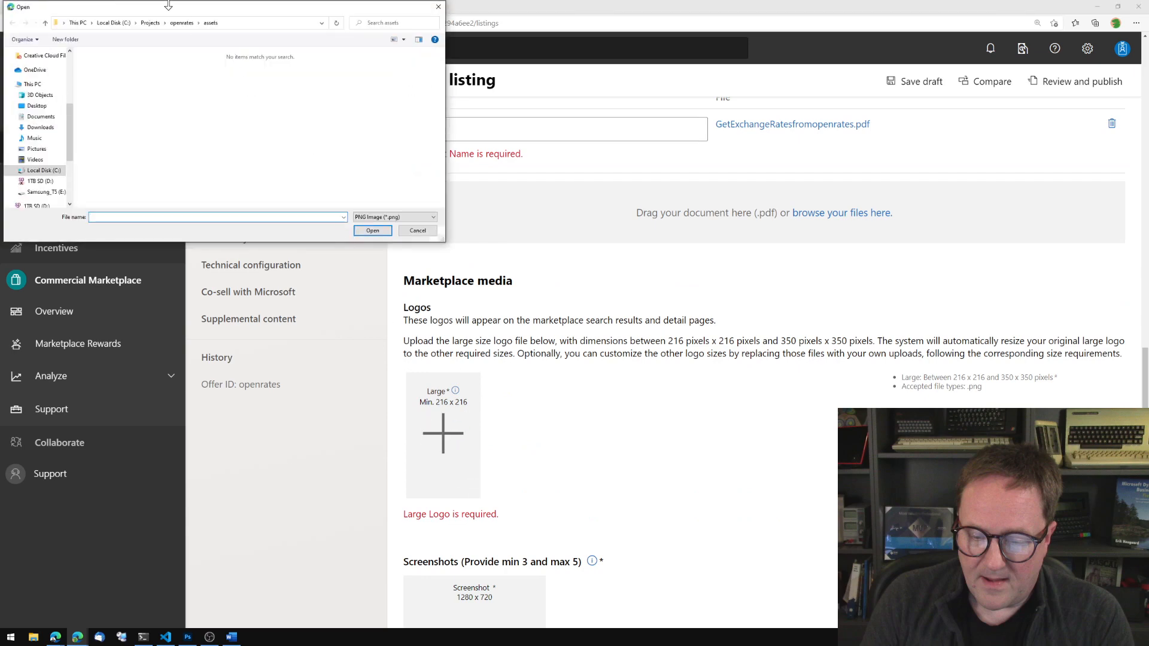
left_click(179, 24)
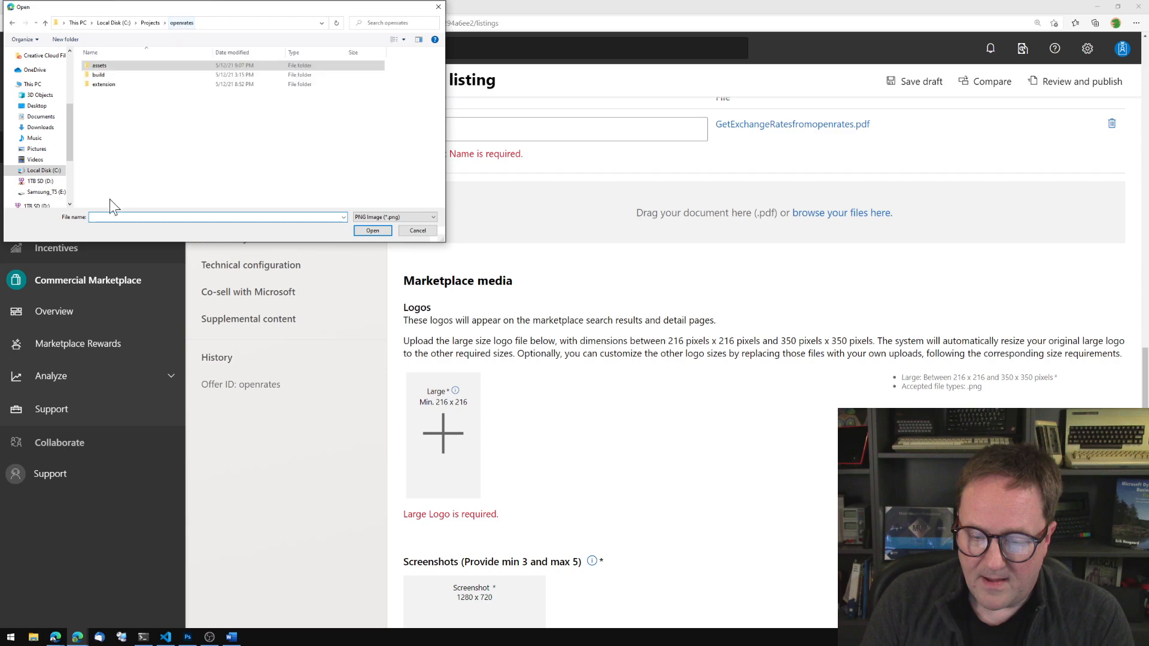
left_click(100, 75)
double_click(101, 84)
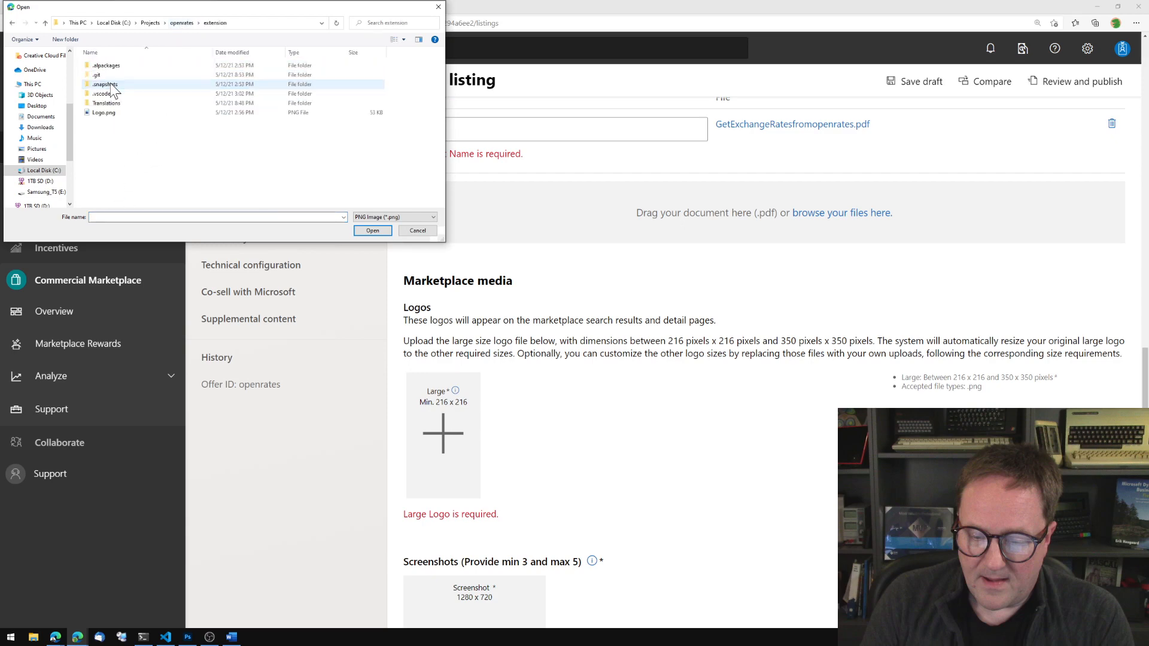
left_click(103, 113)
double_click(103, 113)
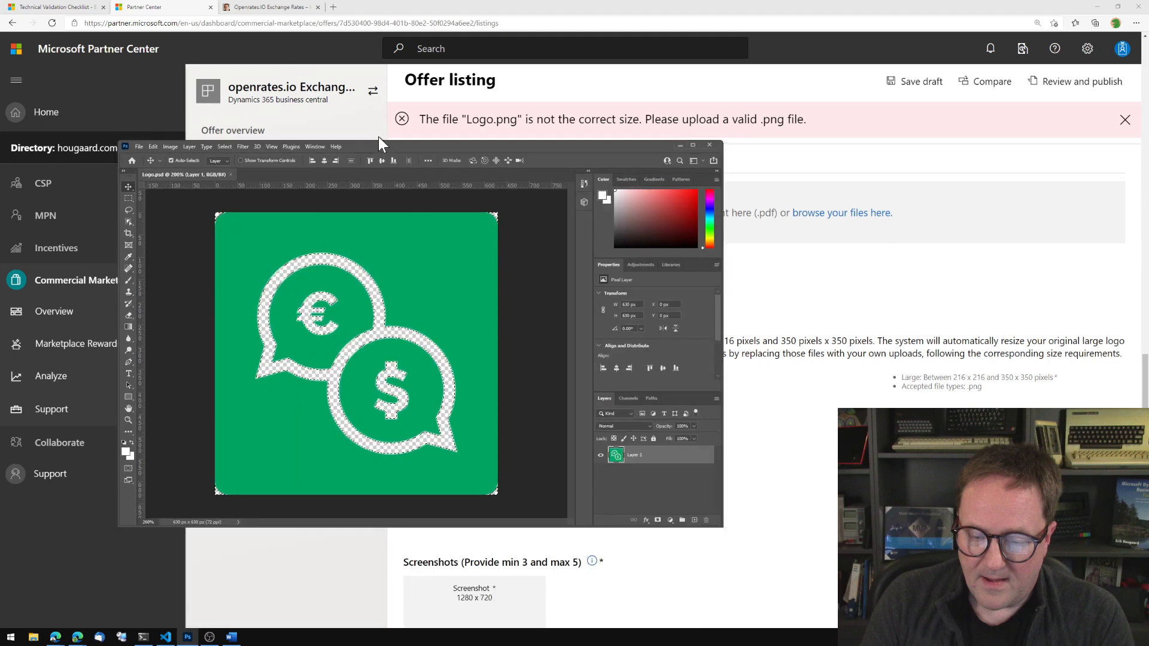
Switch to Photoshop and set up a PNG-24 web export of Logo.psd, reducing its width to suit the 216 to 350 pixel logo requirement.
left_click_drag(378, 143, 361, 79)
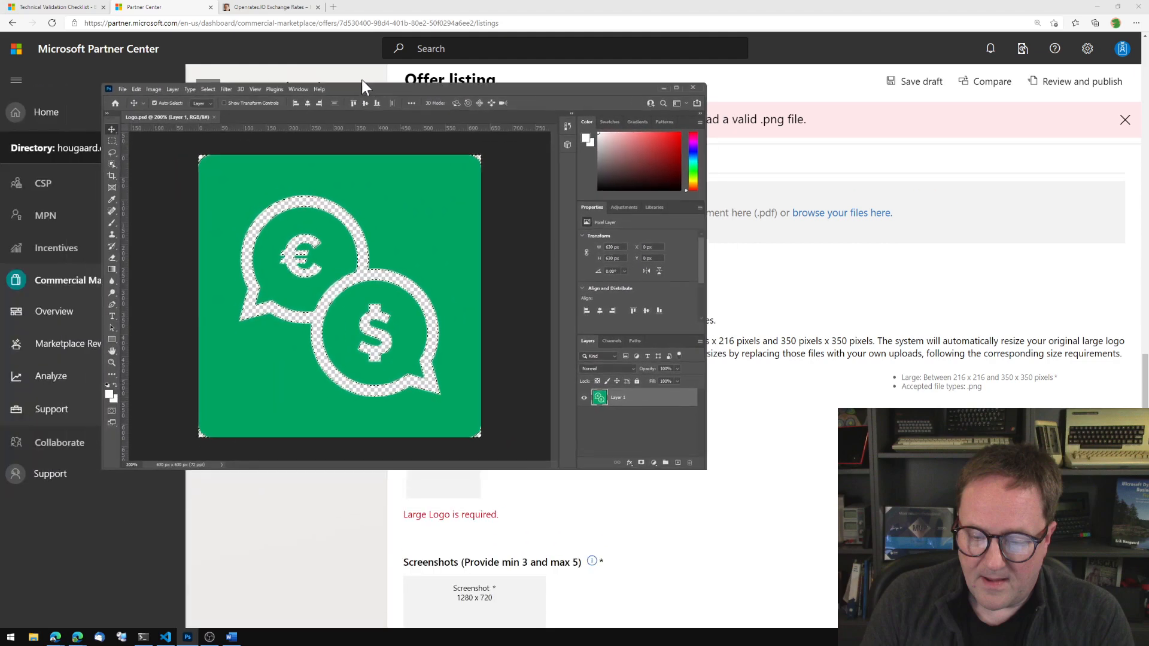
left_click(122, 91)
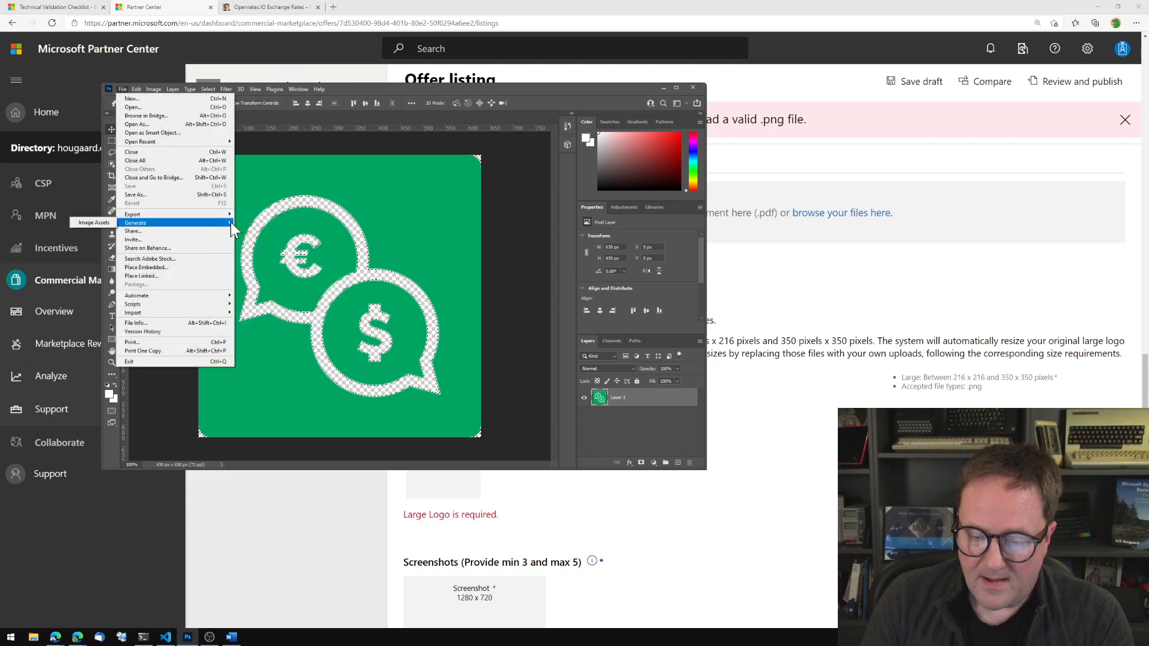
left_click(267, 243)
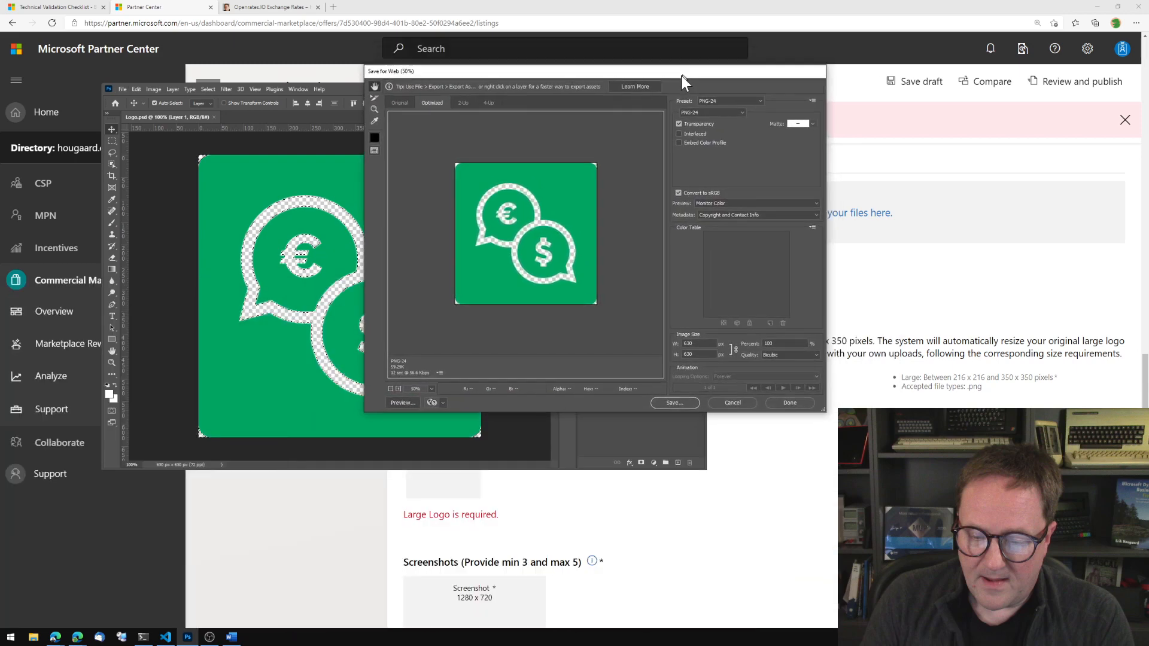
left_click(688, 348)
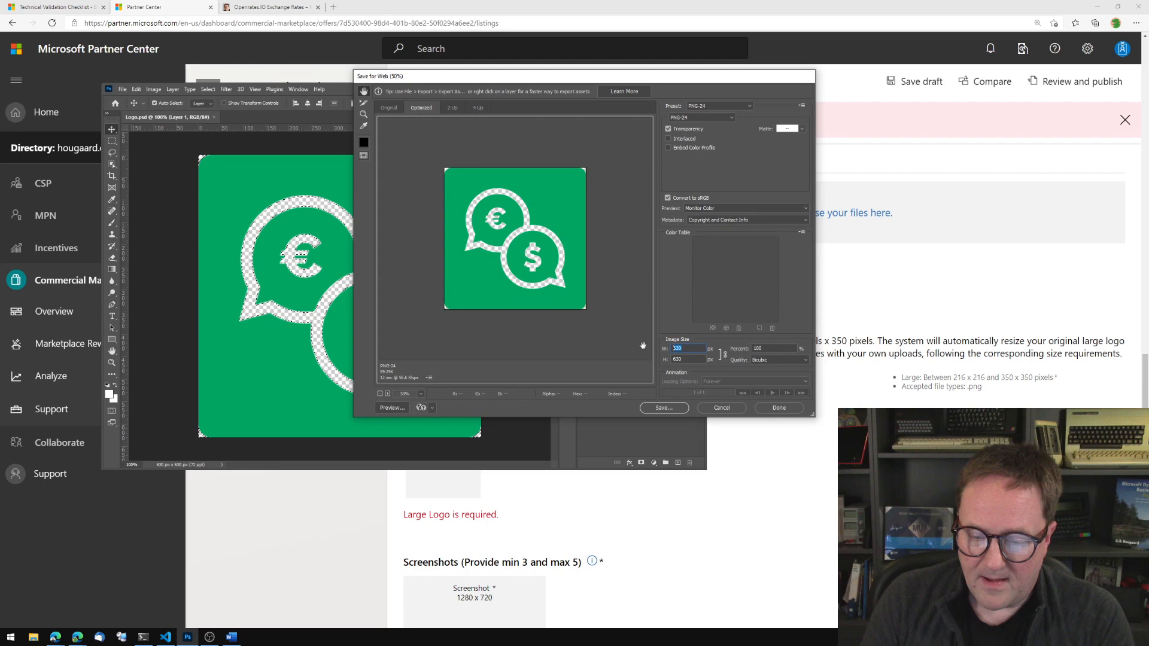
type("216")
Save the exported logo as "AppSource-Logo.png" in the openrates\assets folder.
left_click(664, 408)
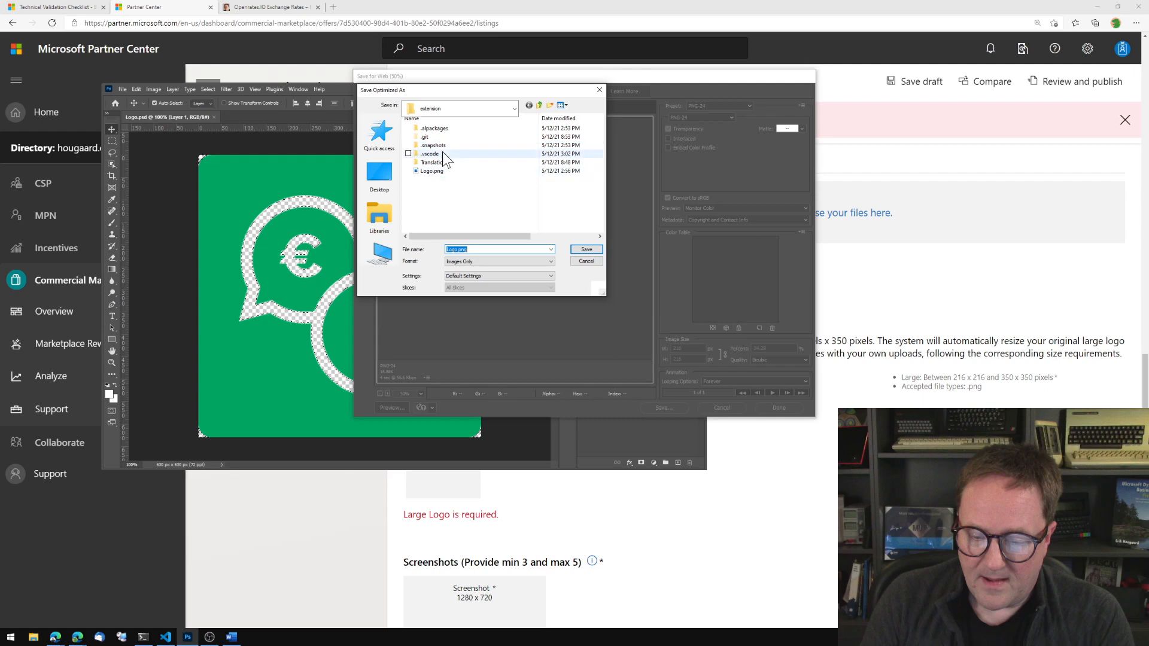
left_click(537, 106)
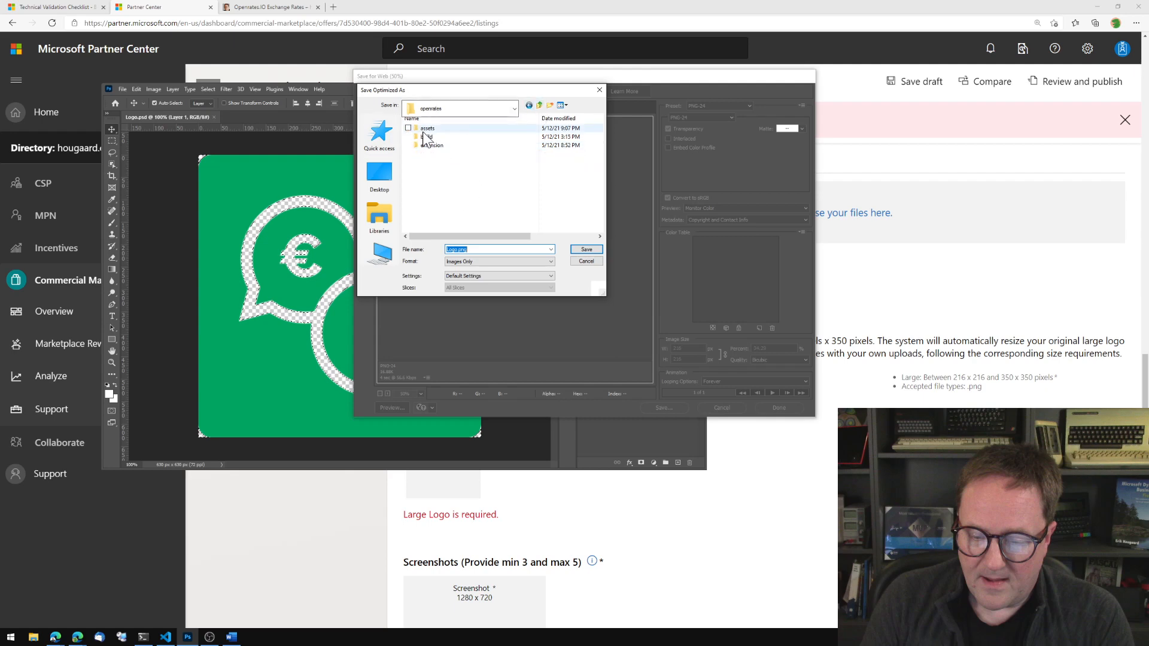
double_click(431, 128)
left_click(458, 249)
key("Home")
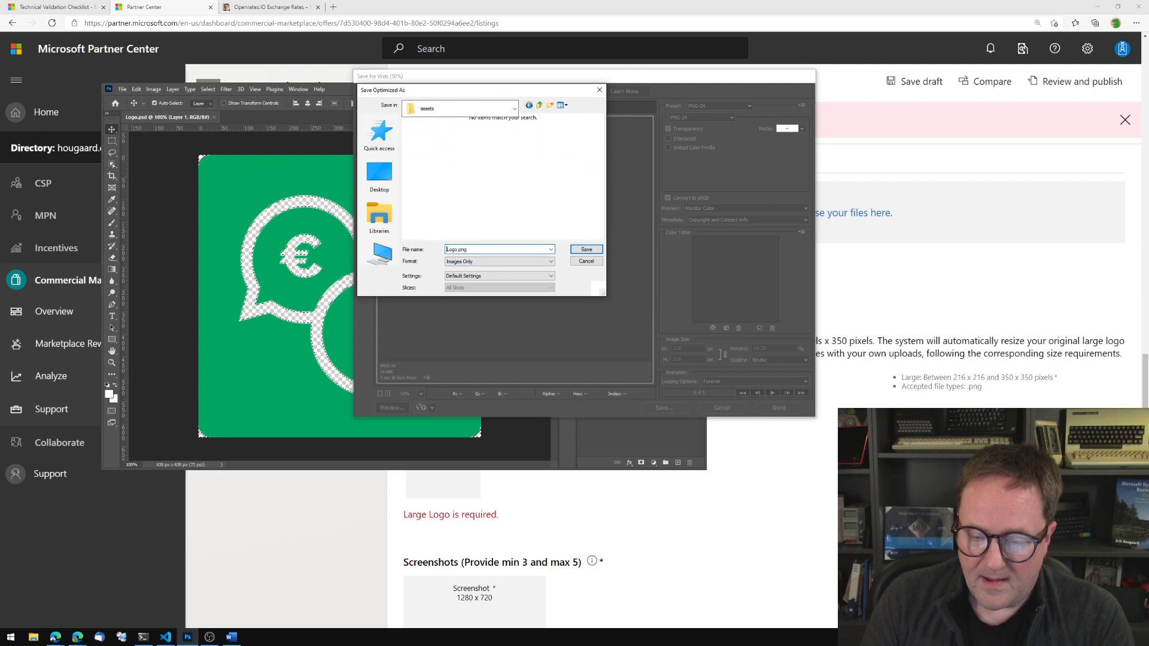
type("AppSource")
key("Return")
Return to Partner Center and upload AppSource-Logo.png from the openrates\assets folder as the large marketplace logo.
left_click(756, 395)
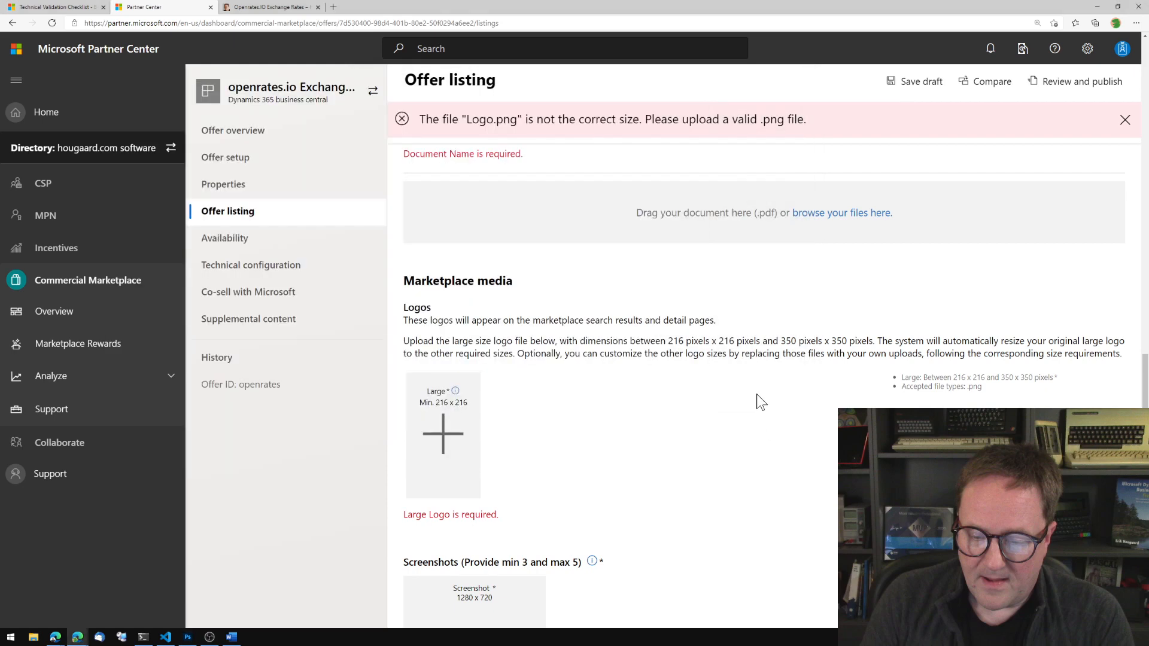
left_click(447, 444)
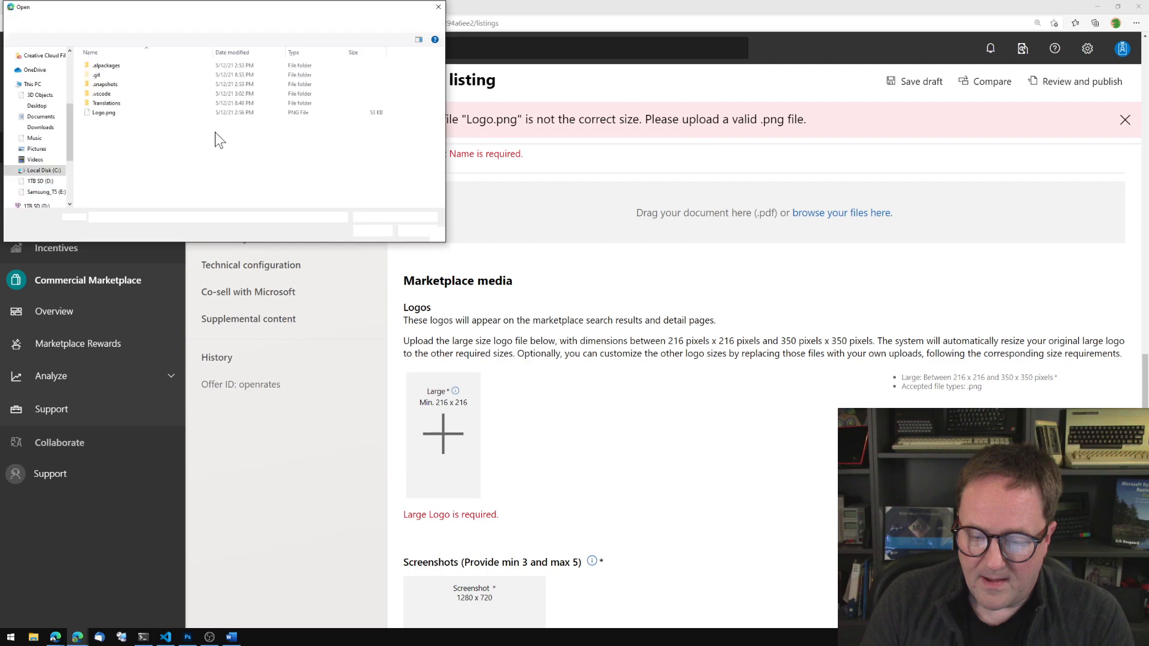
left_click(181, 22)
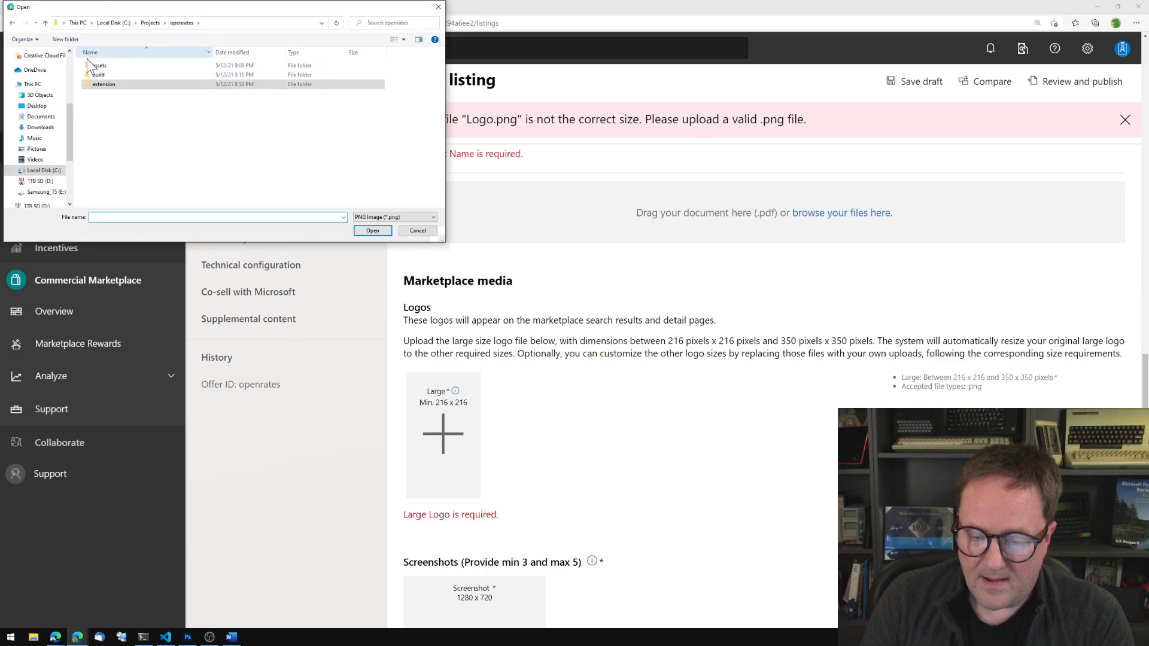
double_click(99, 65)
left_click(103, 79)
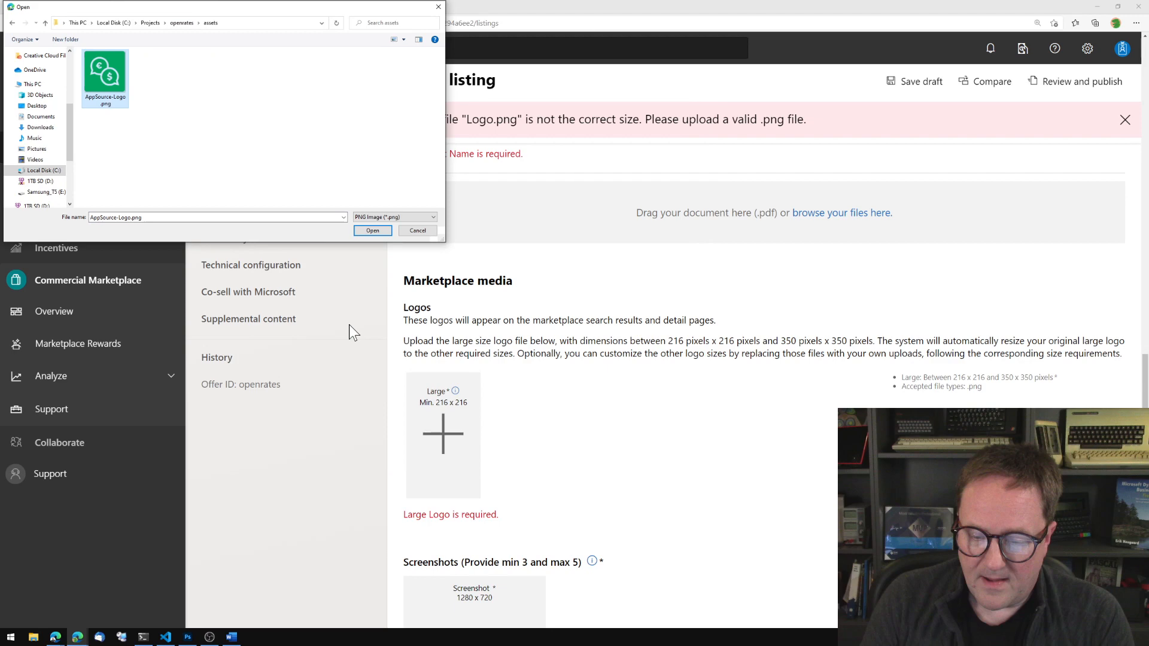
left_click(372, 231)
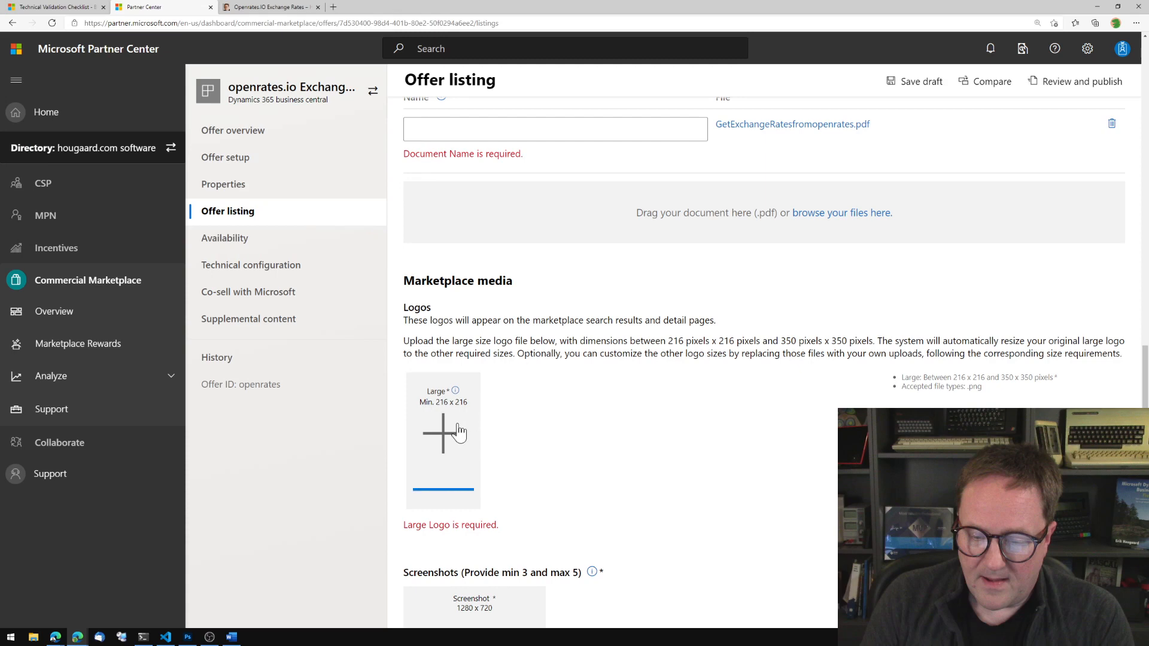
Name the uploaded supporting document "Openrates".
left_click(528, 126)
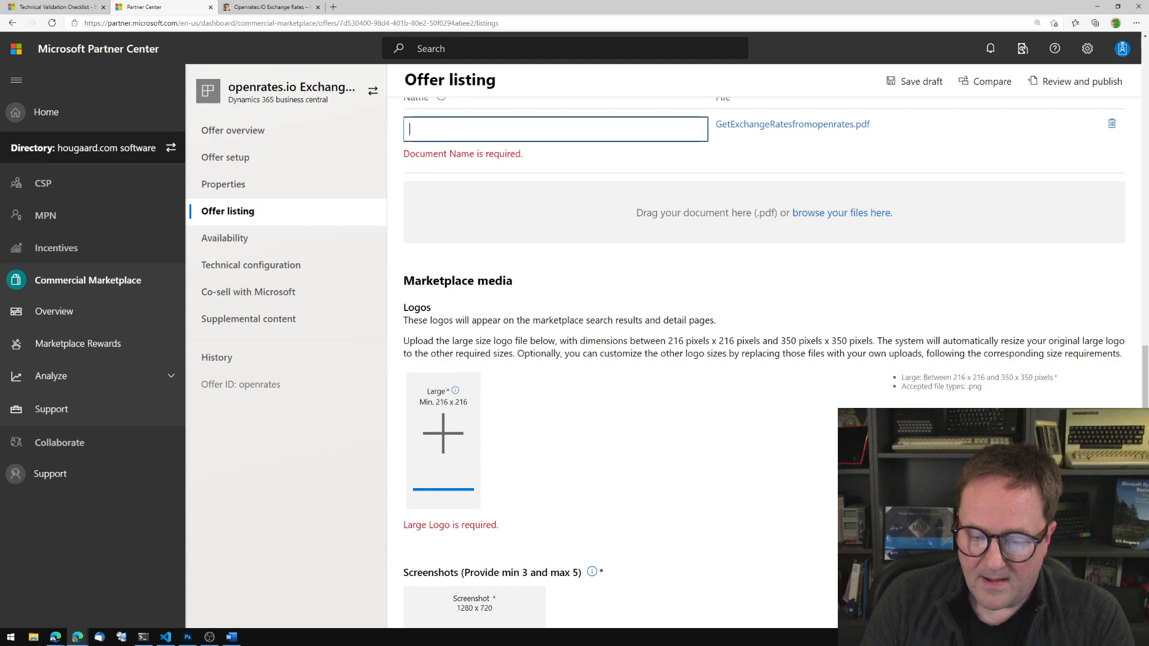
type("Openrates")
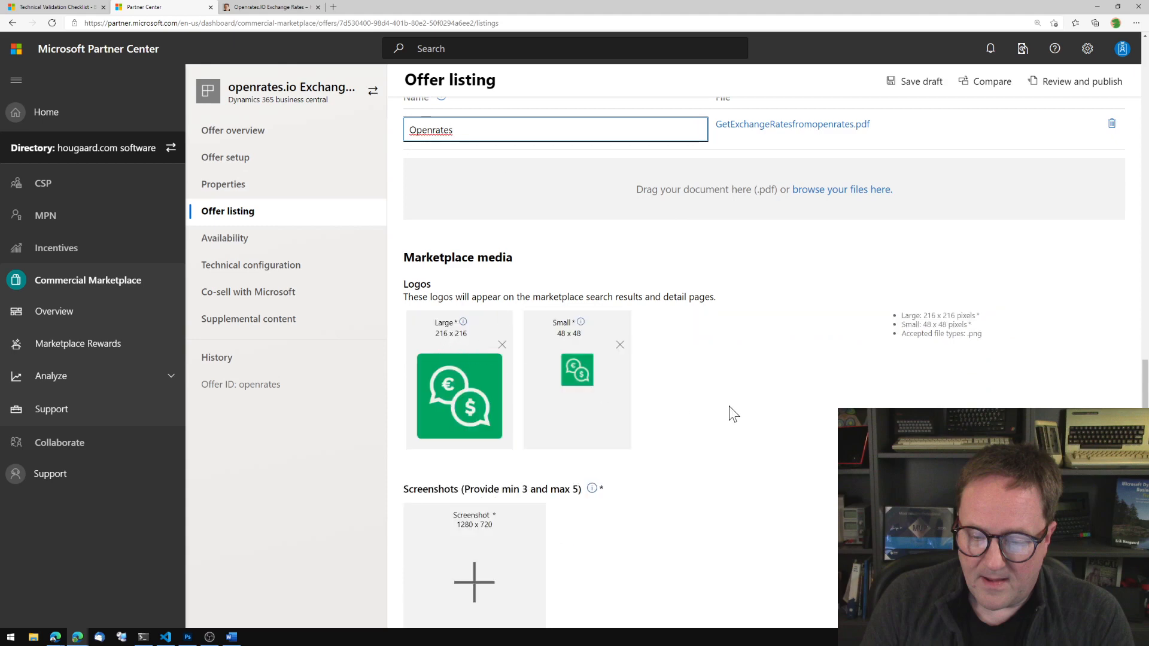
key("Tab")
scroll(727, 407, "down", 2)
scroll(727, 407, "up", 3)
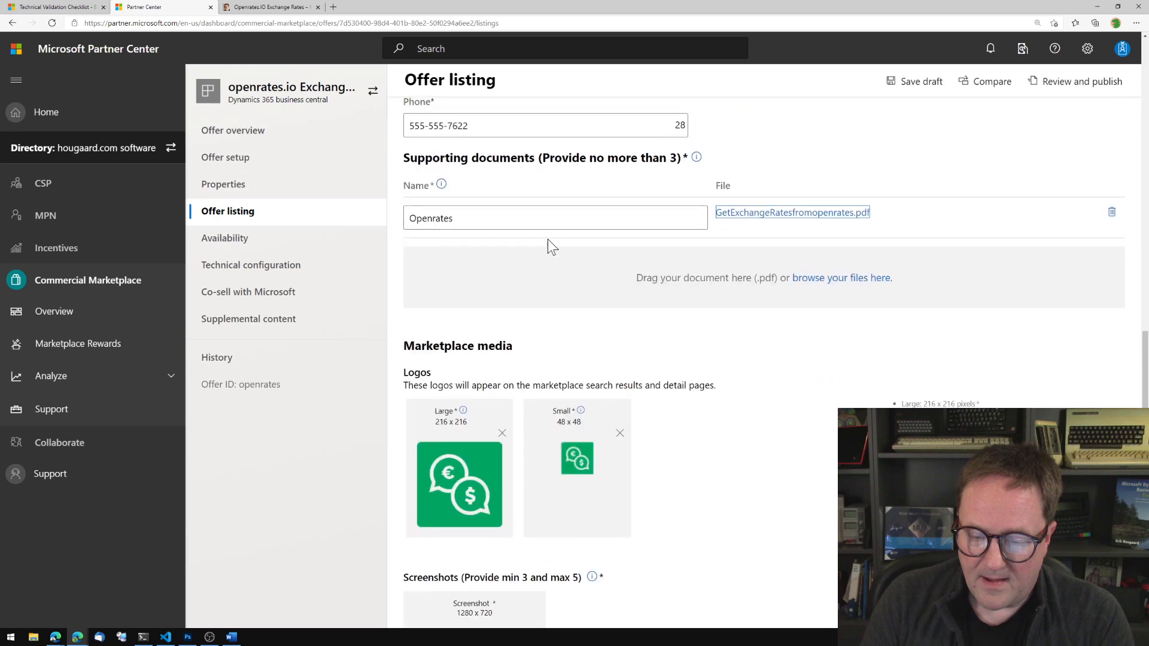
Browse the assets folder for a 1280 x 720 marketplace screenshot to upload.
scroll(708, 443, "down", 3)
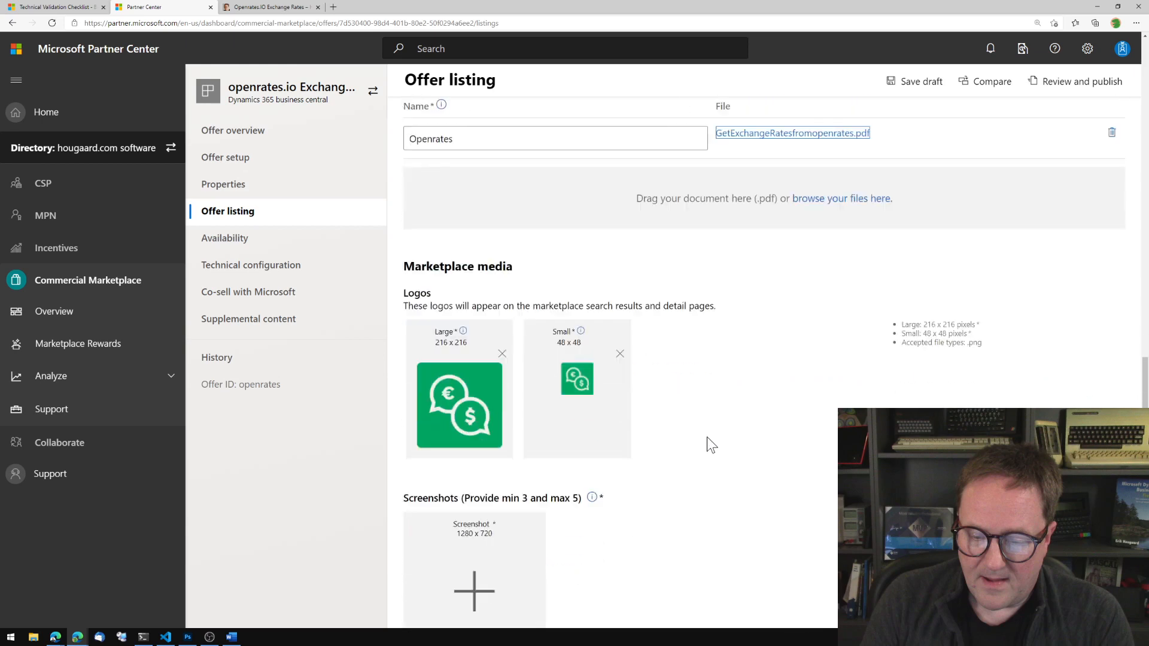
scroll(708, 443, "down", 2)
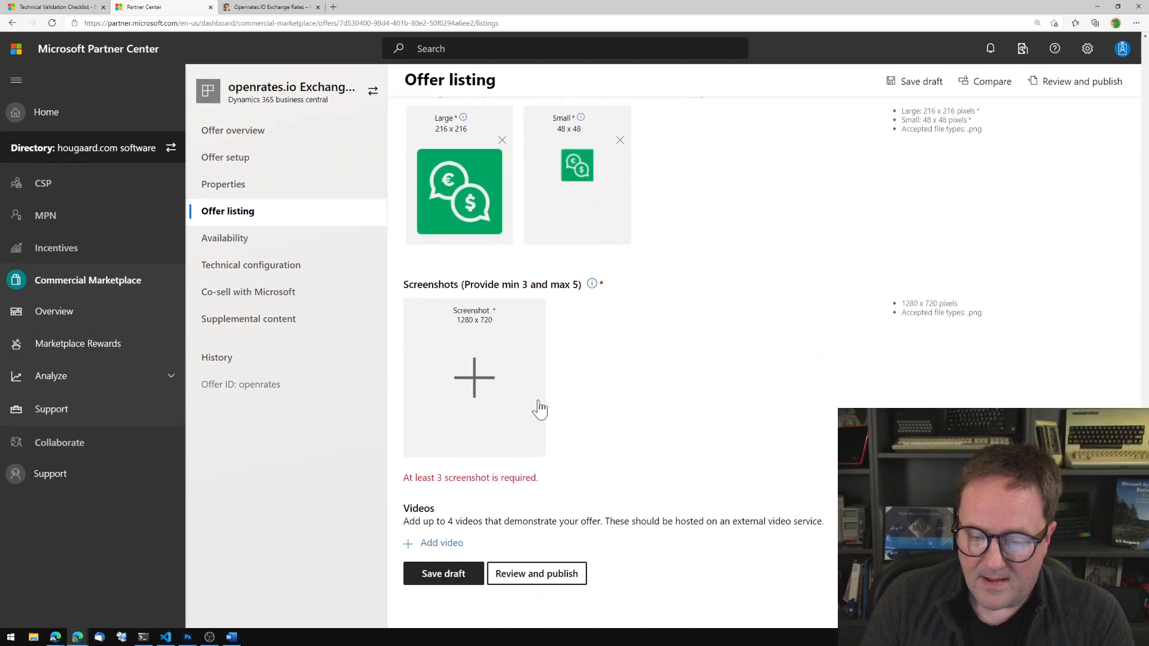
left_click(473, 378)
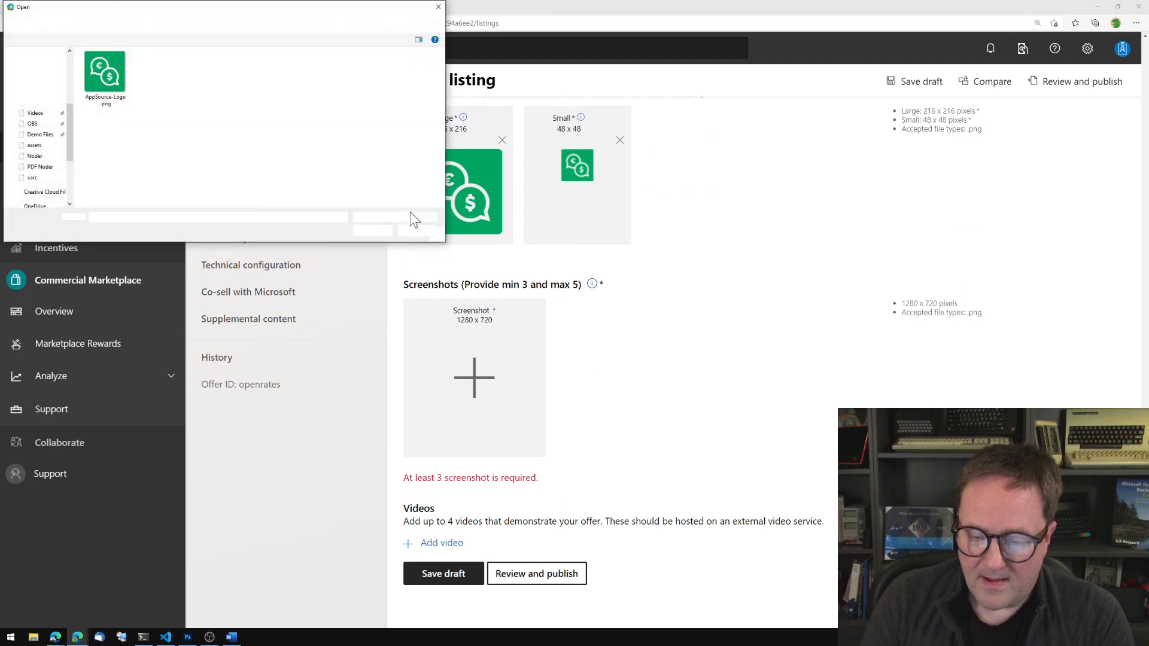
left_click(380, 221)
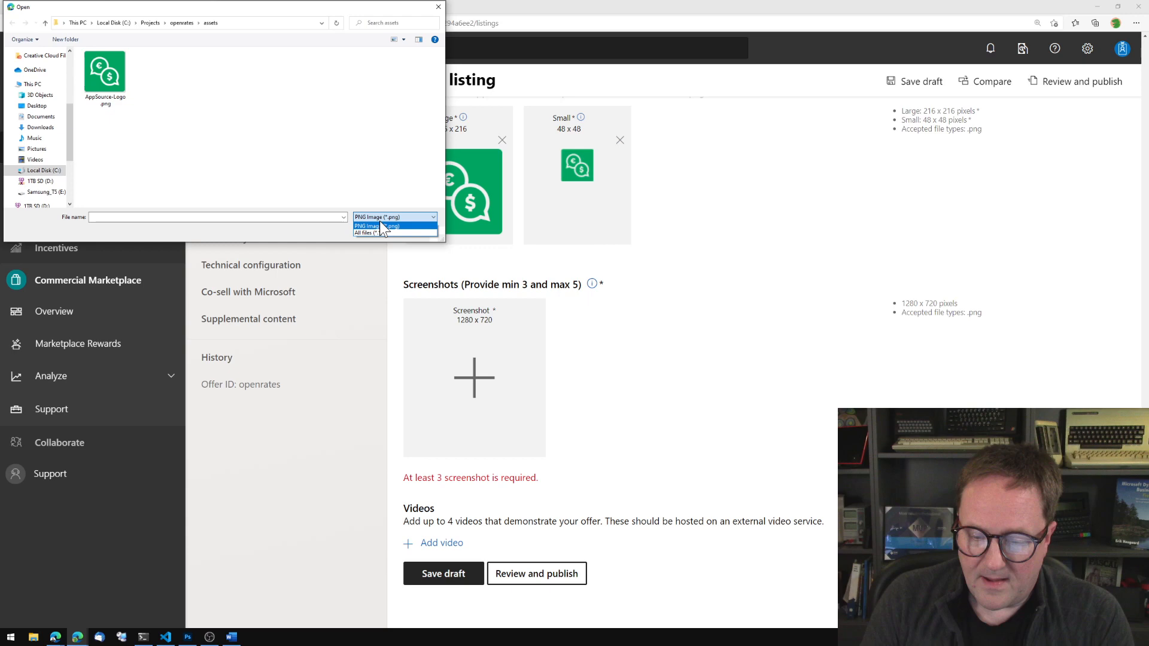
left_click(372, 217)
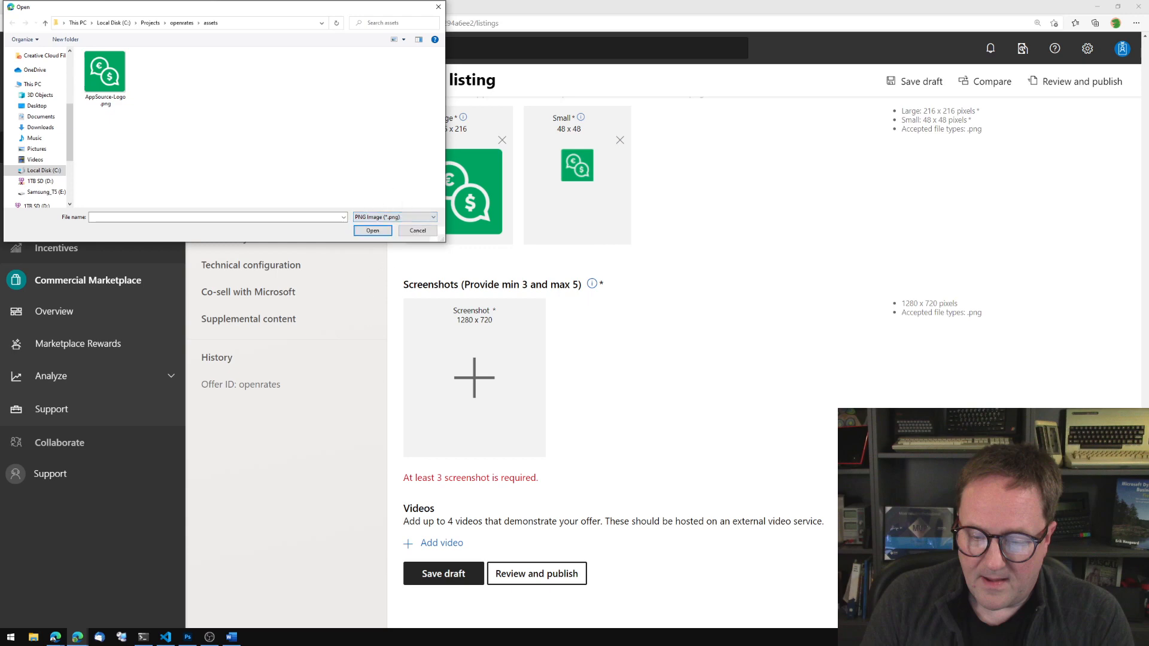
key("alt+Tab")
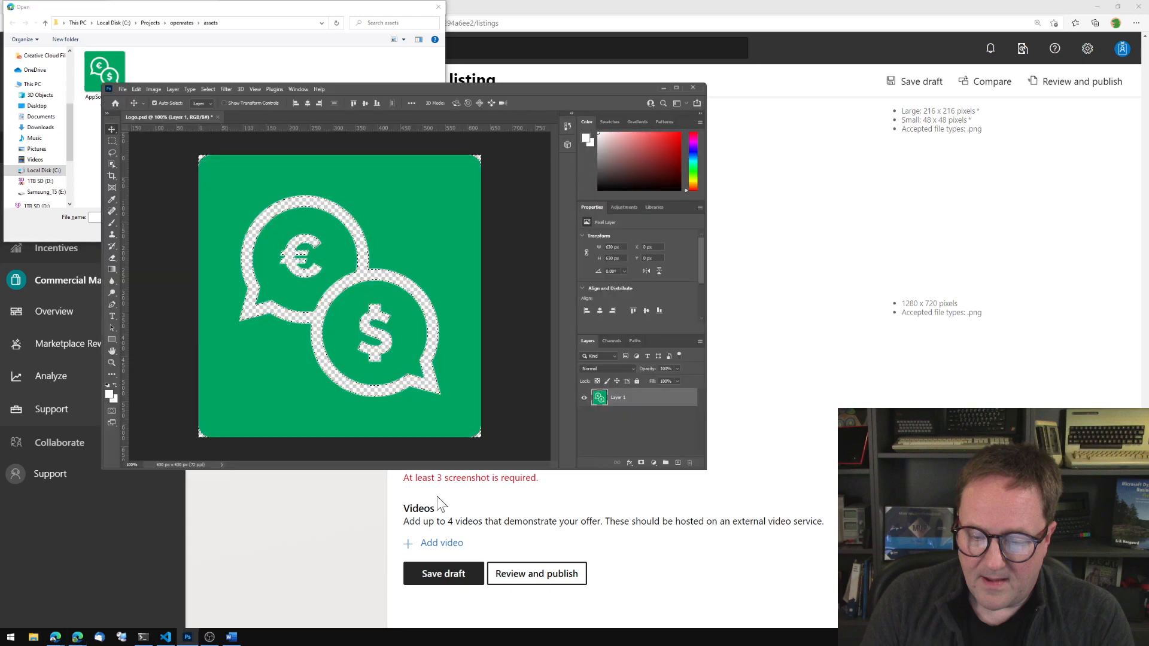
left_click(444, 195)
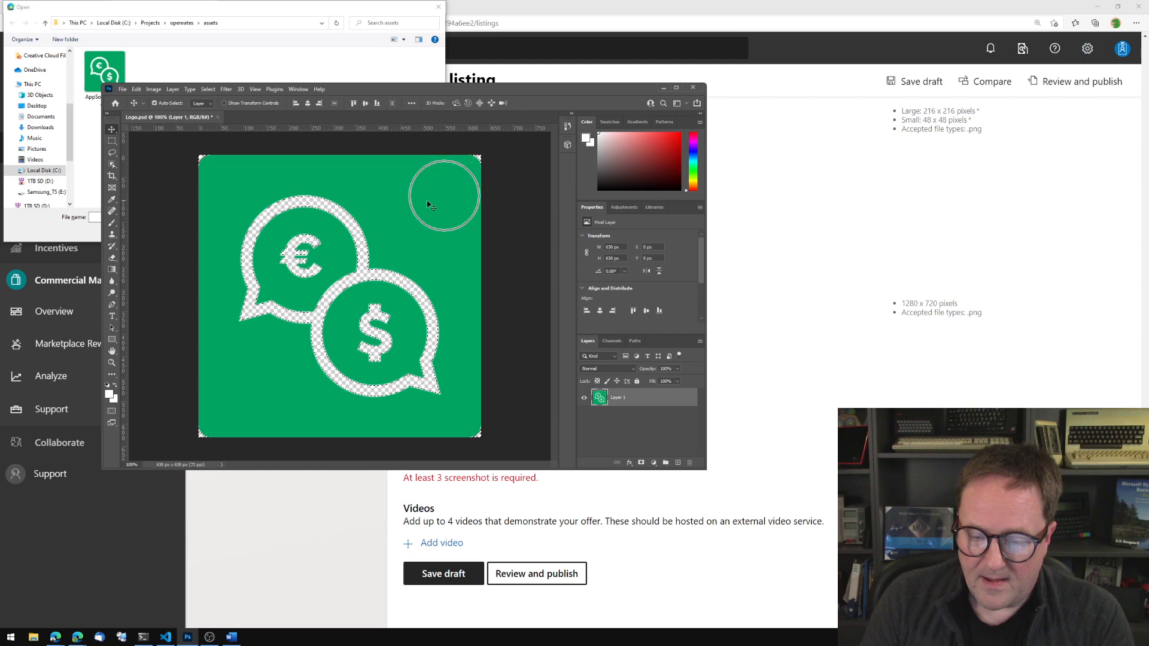
key("ctrl")
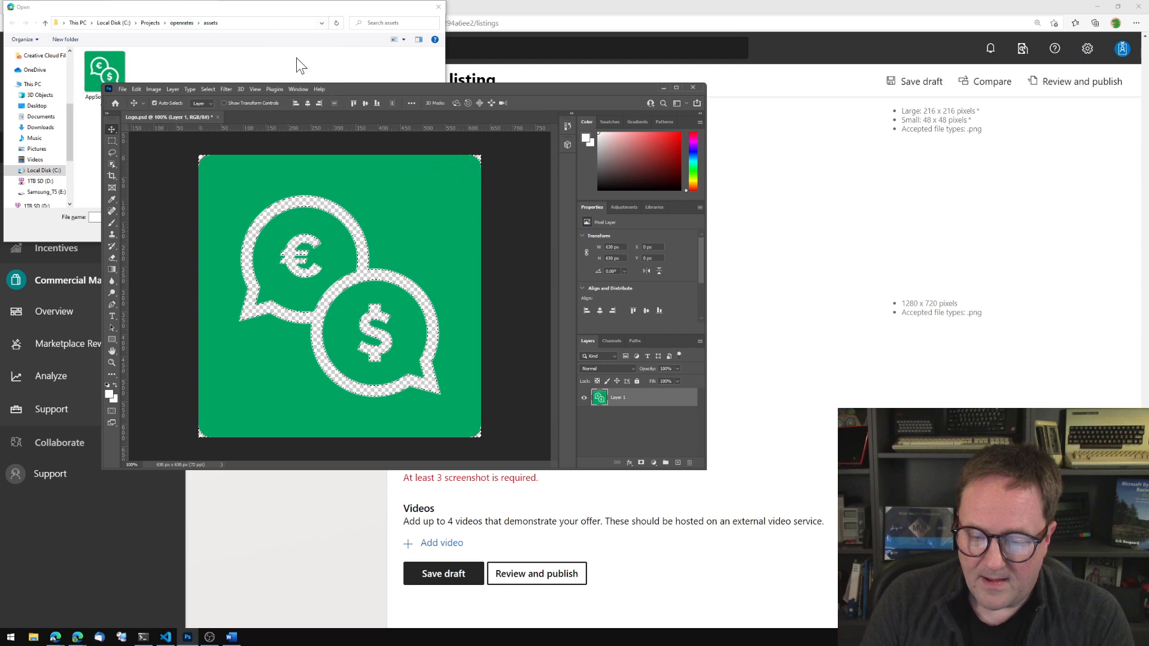
left_click(235, 60)
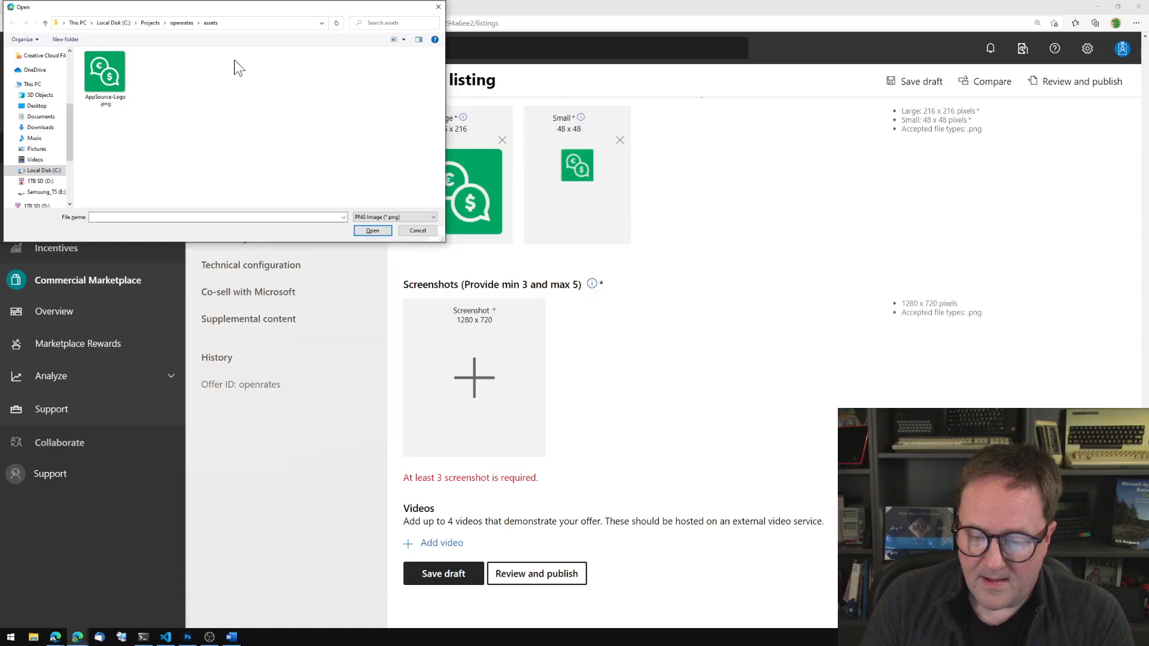
Show all file types in the assets folder and check the available actions for "Screenshot 2021-05-12 152351.jpg".
left_click(384, 216)
left_click(383, 233)
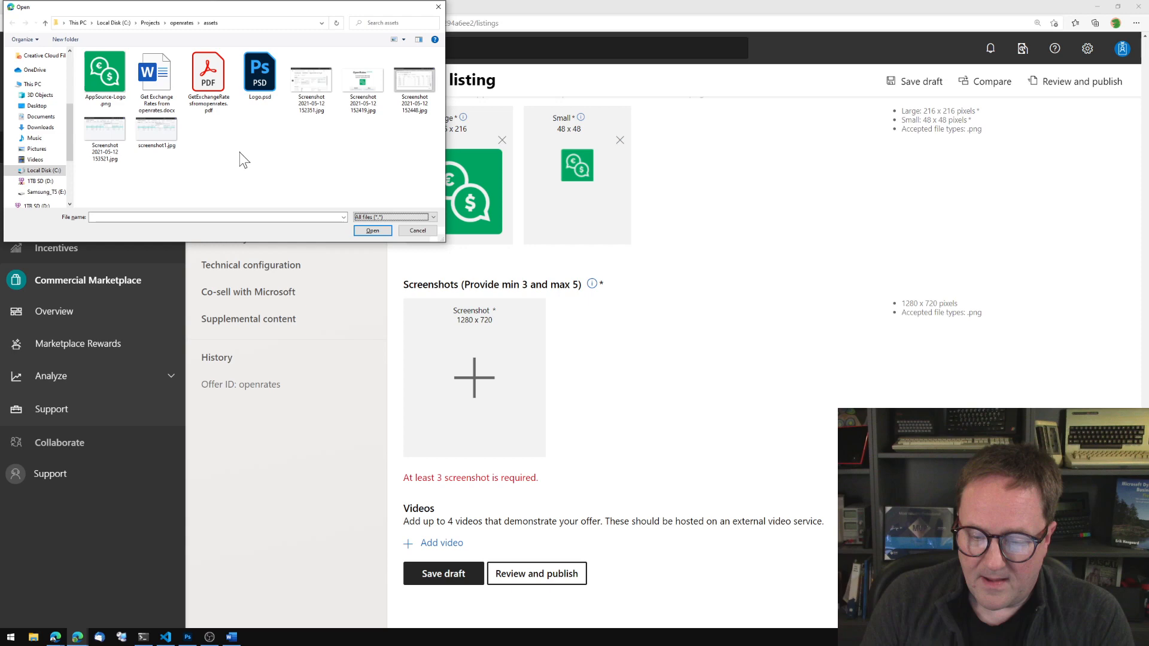
left_click(306, 81)
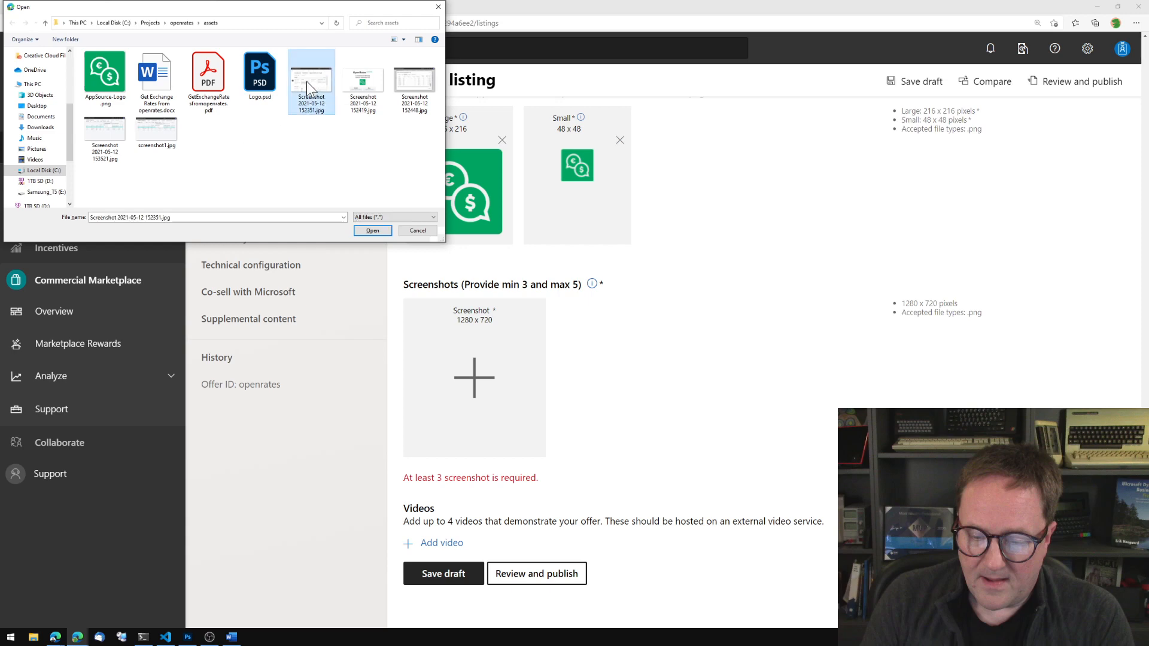
right_click(307, 82)
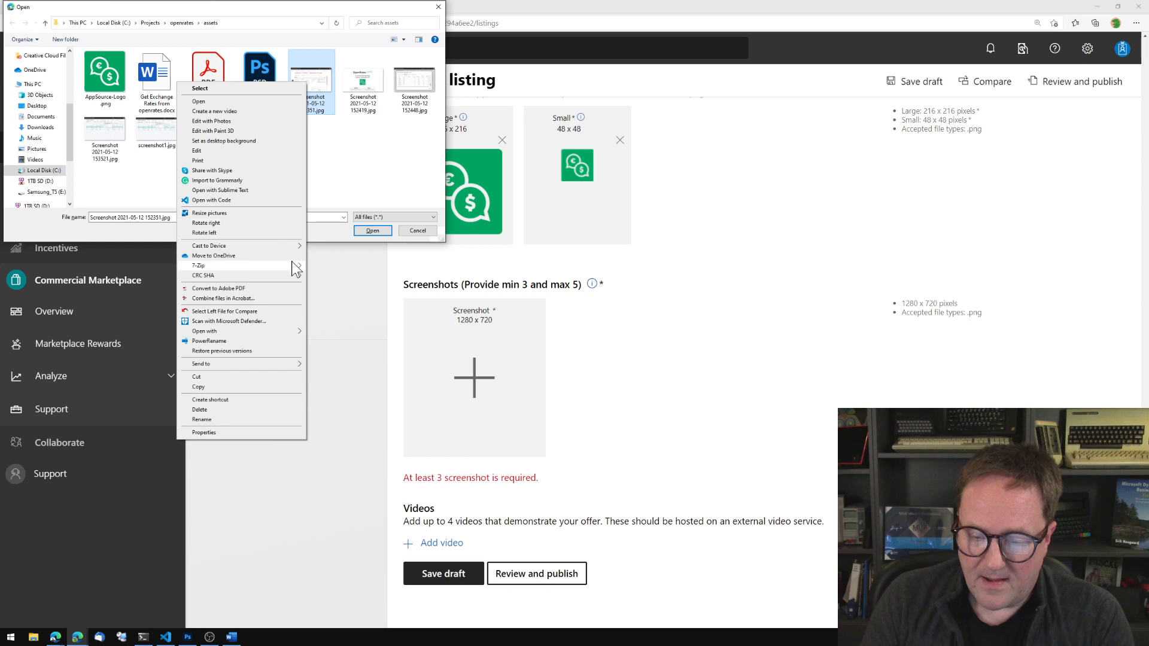
key("Escape")
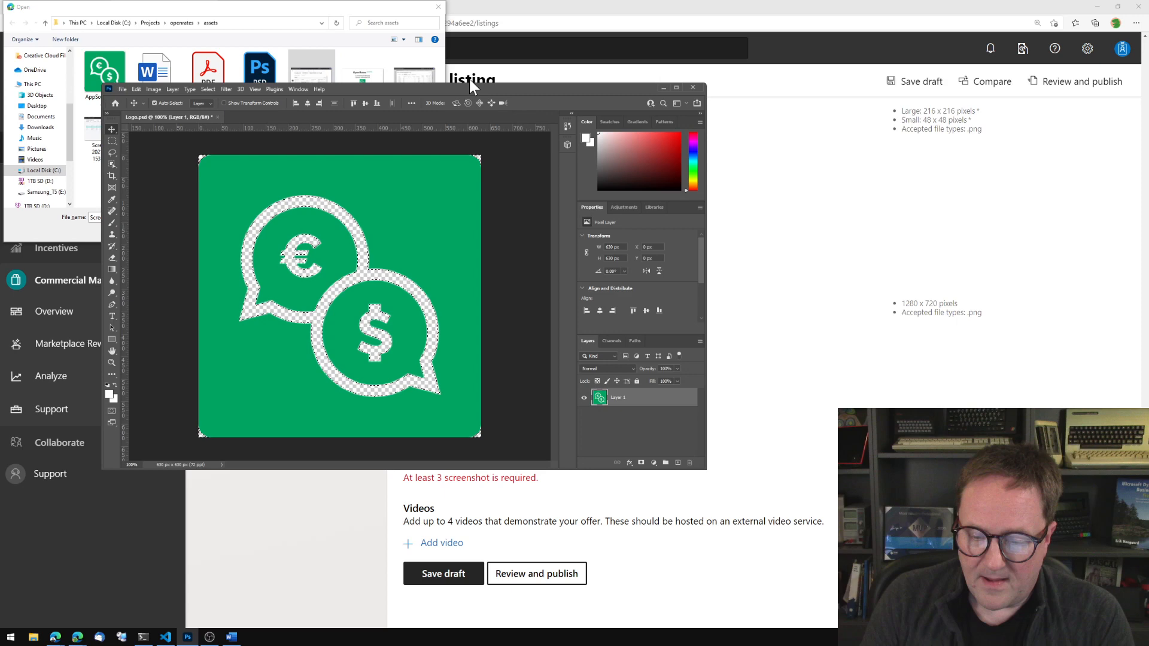
Switch to Photoshop and open the four dated screenshots, 152351, 152419, 152448 and 153521, from the openrates\assets folder.
left_click_drag(471, 87, 635, 102)
key("ctrl+o")
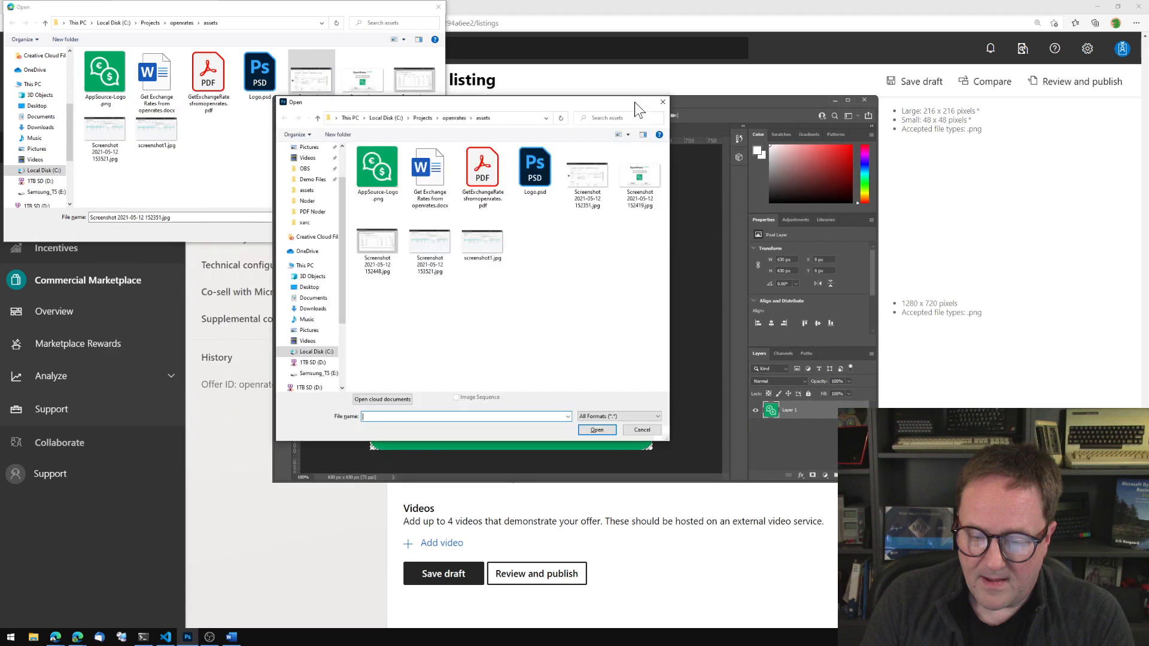
left_click(588, 179)
left_click(637, 180, "ctrl")
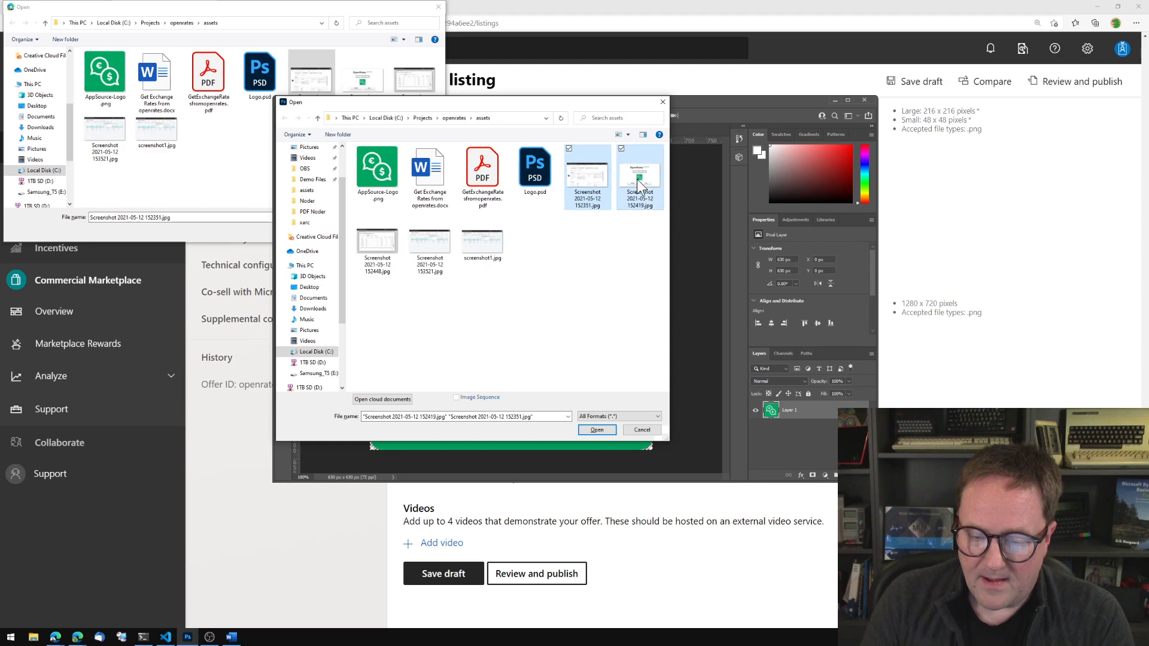
left_click(426, 244, "ctrl")
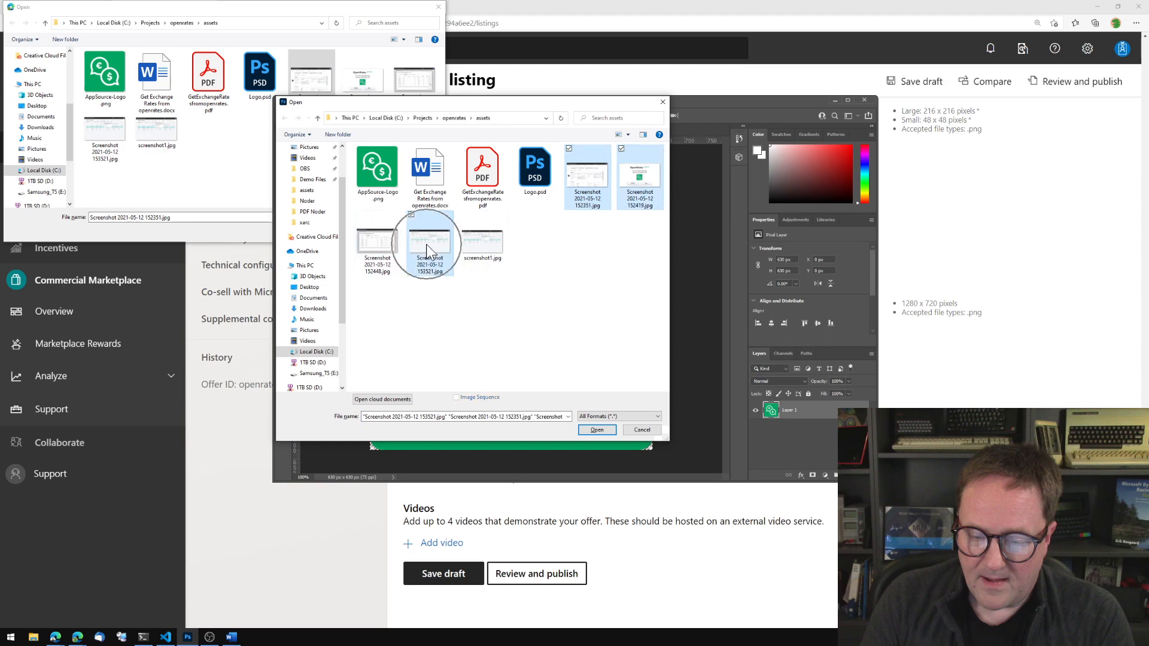
left_click(379, 246, "ctrl")
left_click(598, 431)
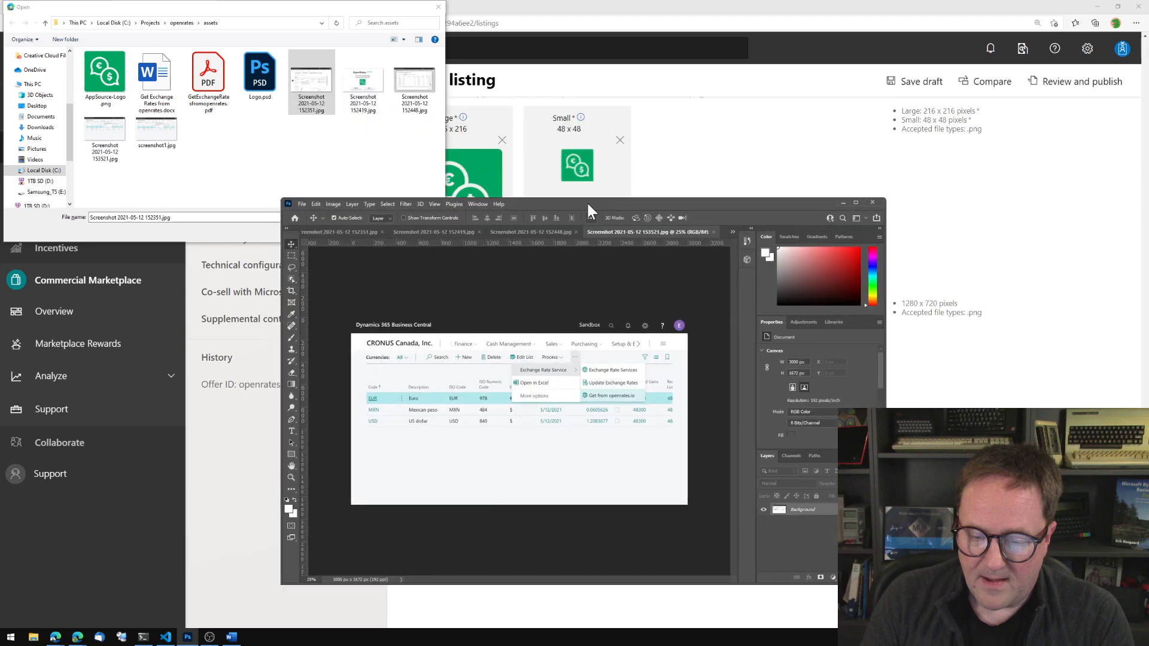
left_click_drag(588, 205, 594, 172)
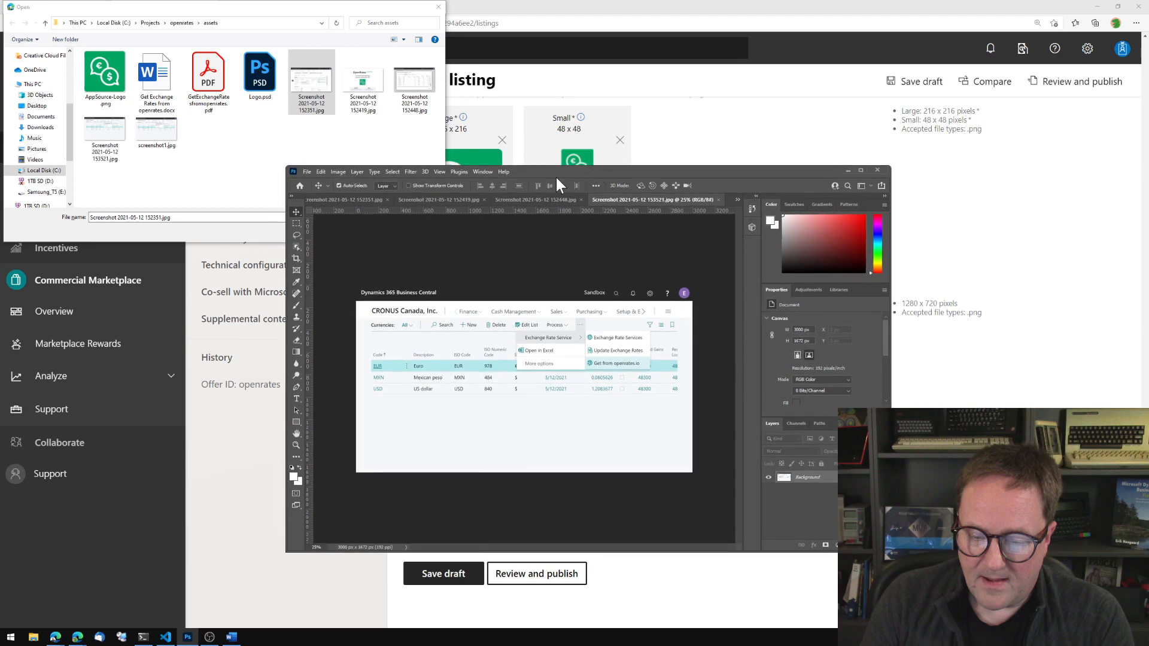
Resize "Screenshot 2021-05-12 153521.jpg" to 1280 x 720 pixels with width and height unlinked.
left_click(307, 171)
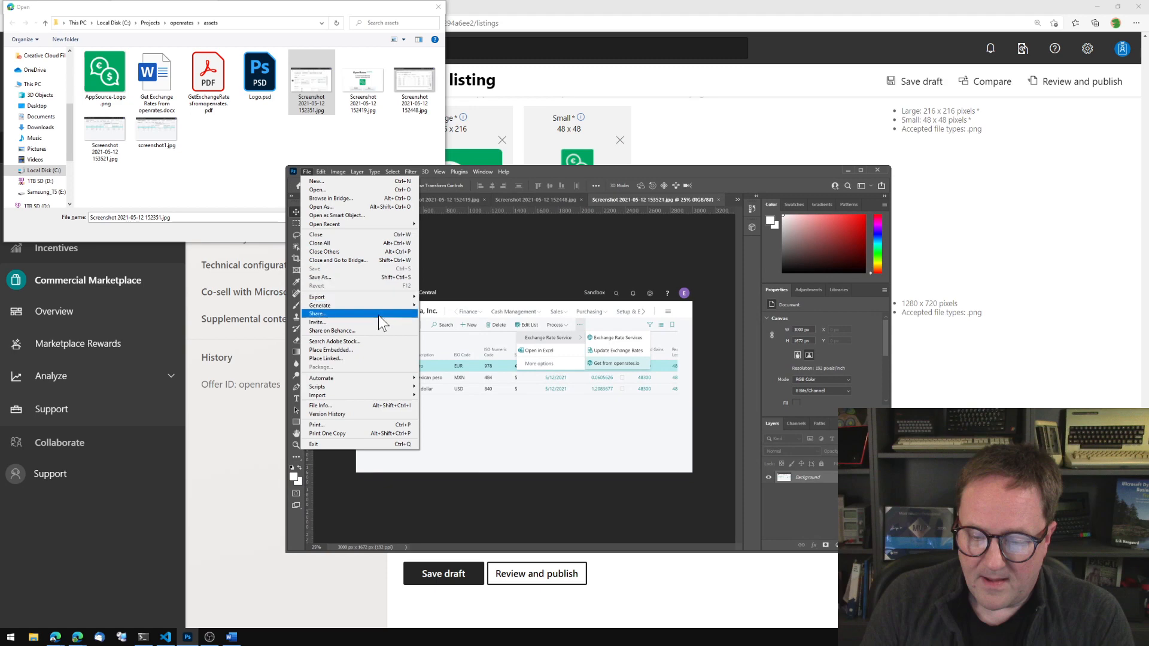
mouse_move(389, 308)
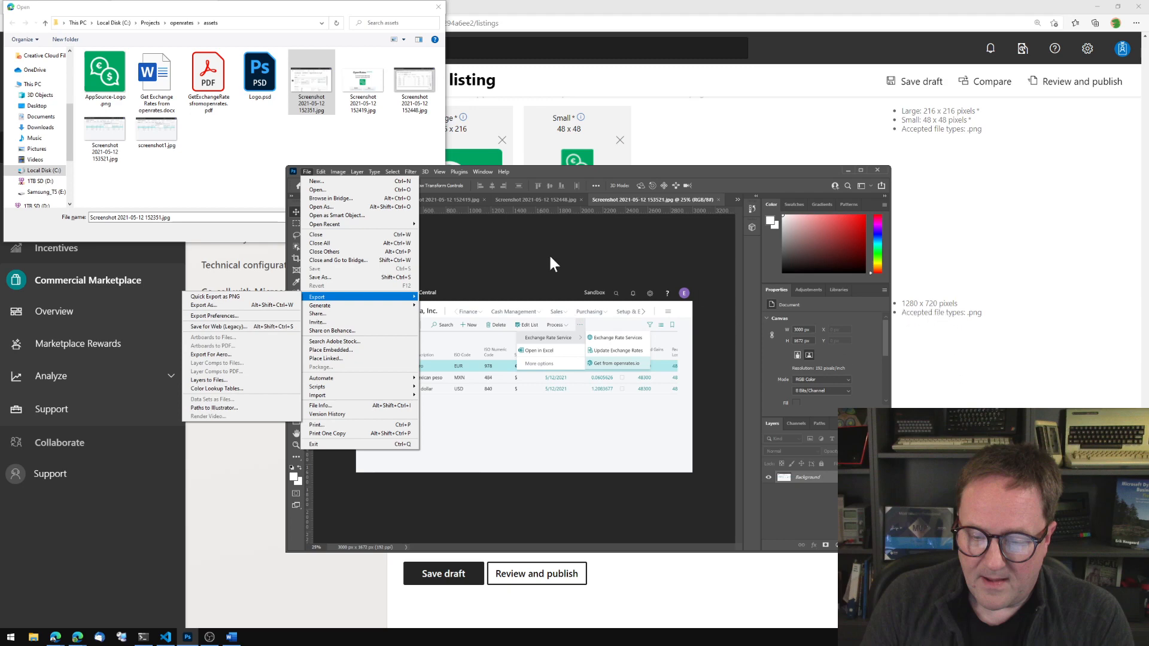
left_click(339, 171)
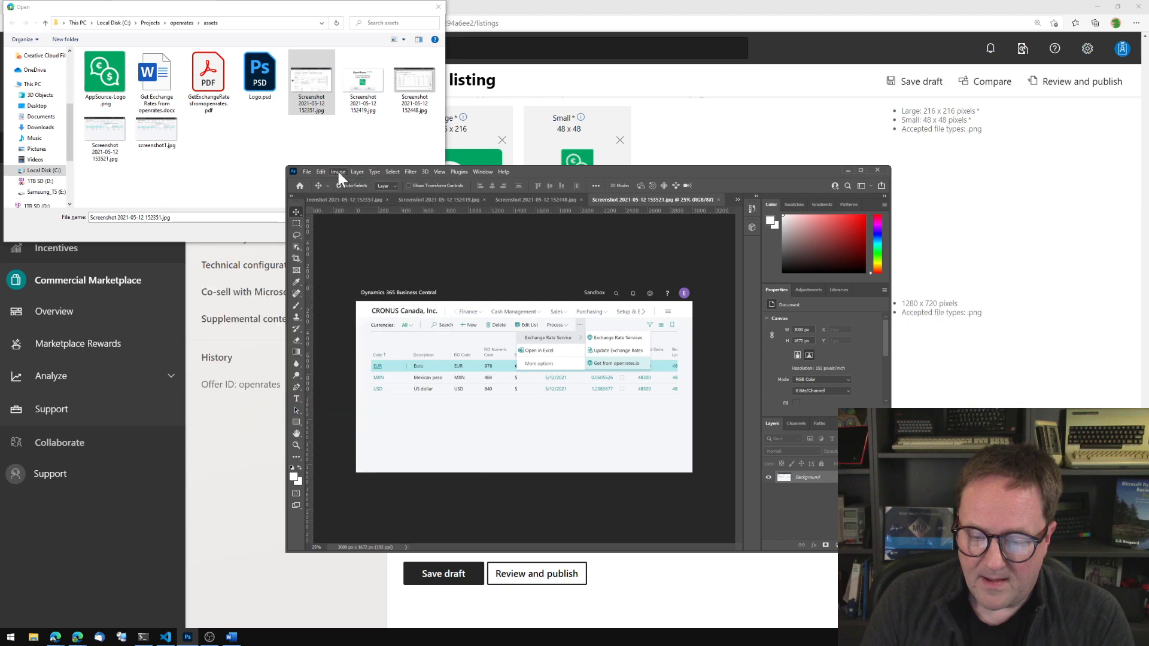
left_click(339, 171)
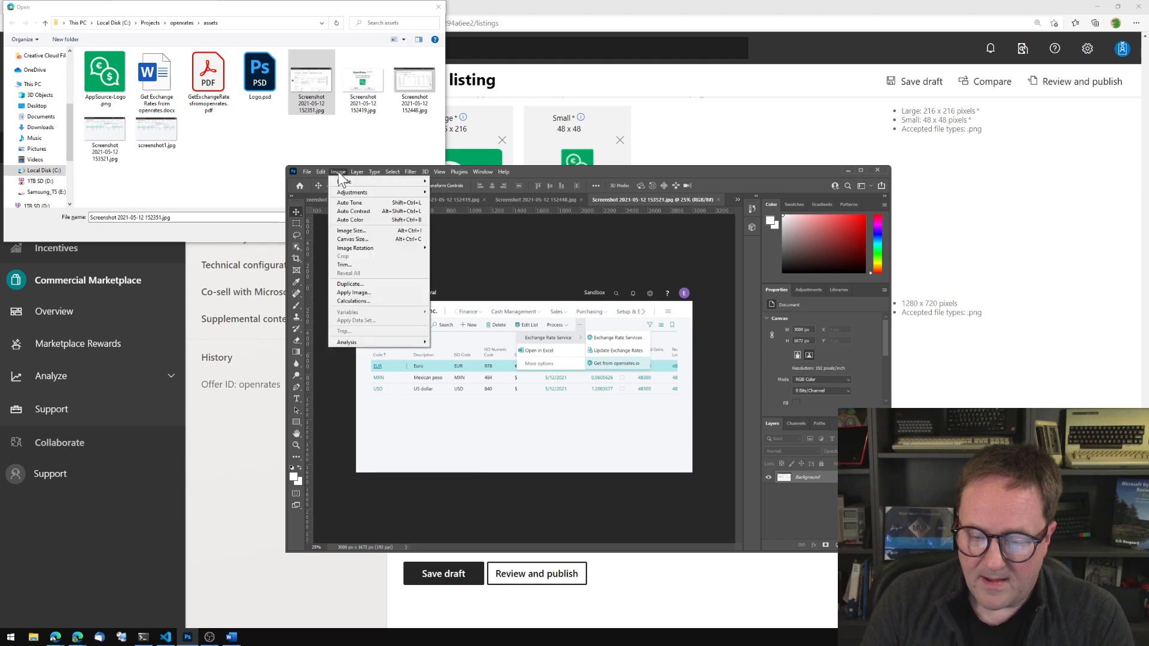
left_click(382, 231)
key("h")
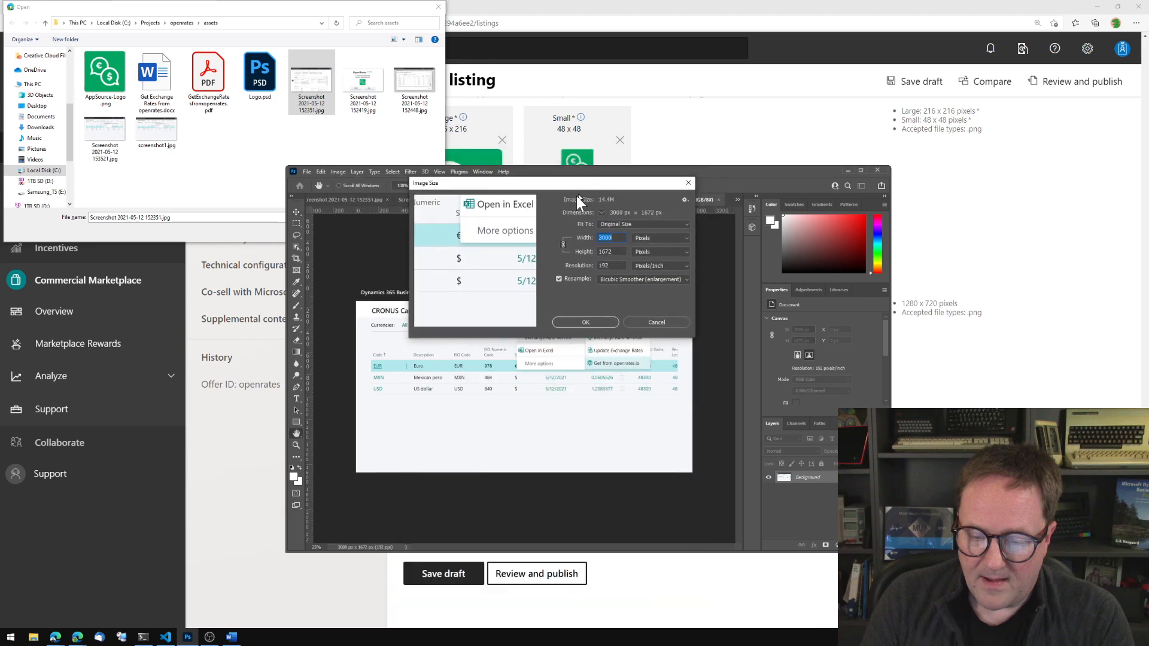
type("1280")
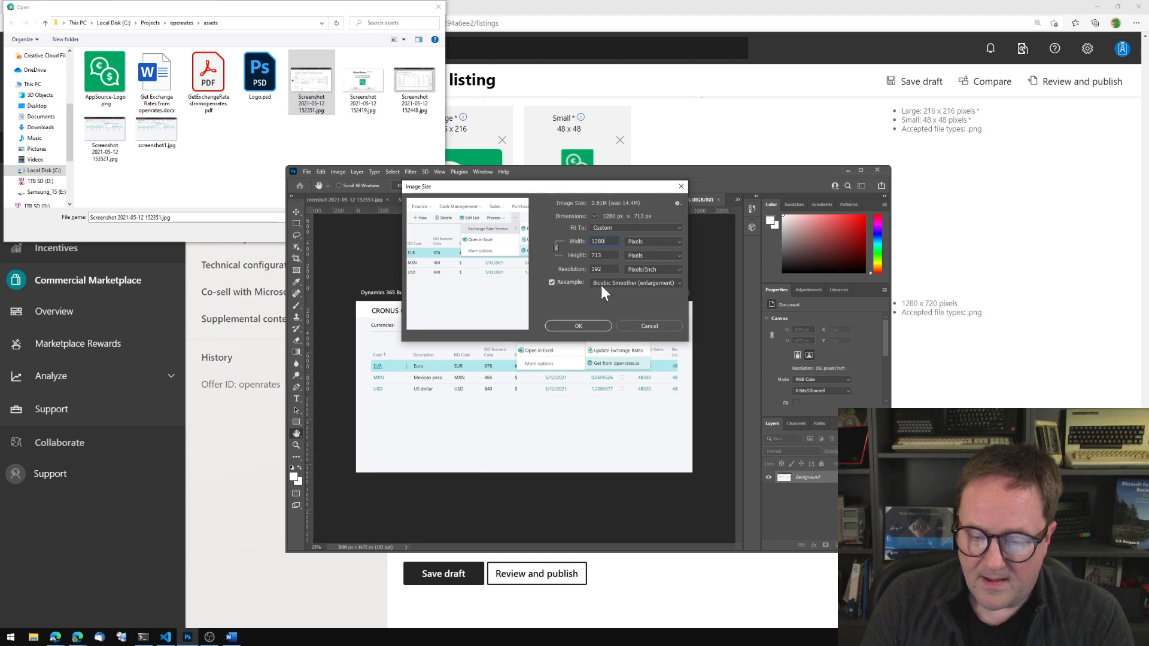
left_click(556, 246)
key("Tab")
left_click_drag(602, 256, 583, 254)
type("720")
left_click(579, 326)
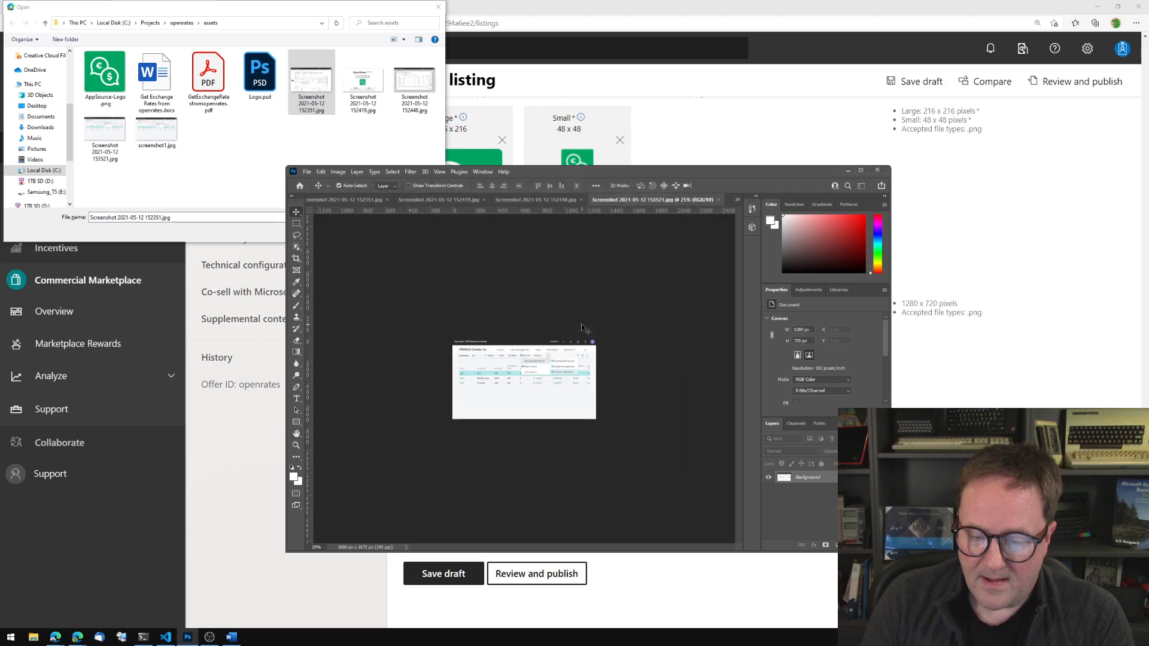
Export the resized currencies list image for the web as PNG-24 named Screenshot-1 in the assets folder, and close the image.
left_click(307, 171)
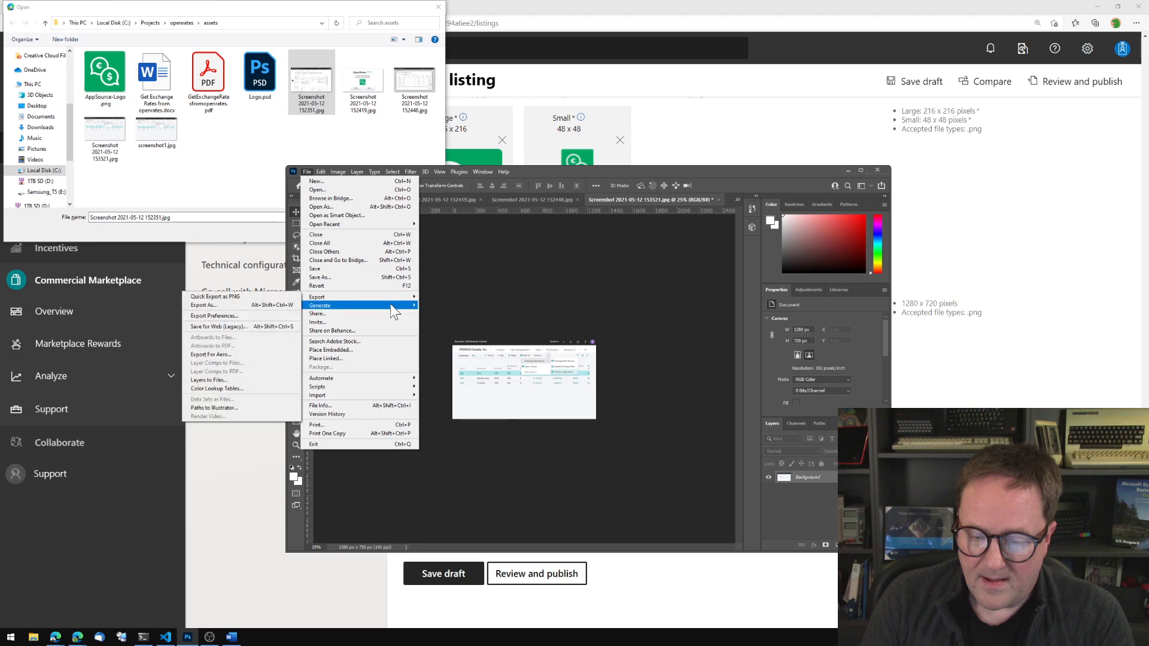
mouse_move(317, 297)
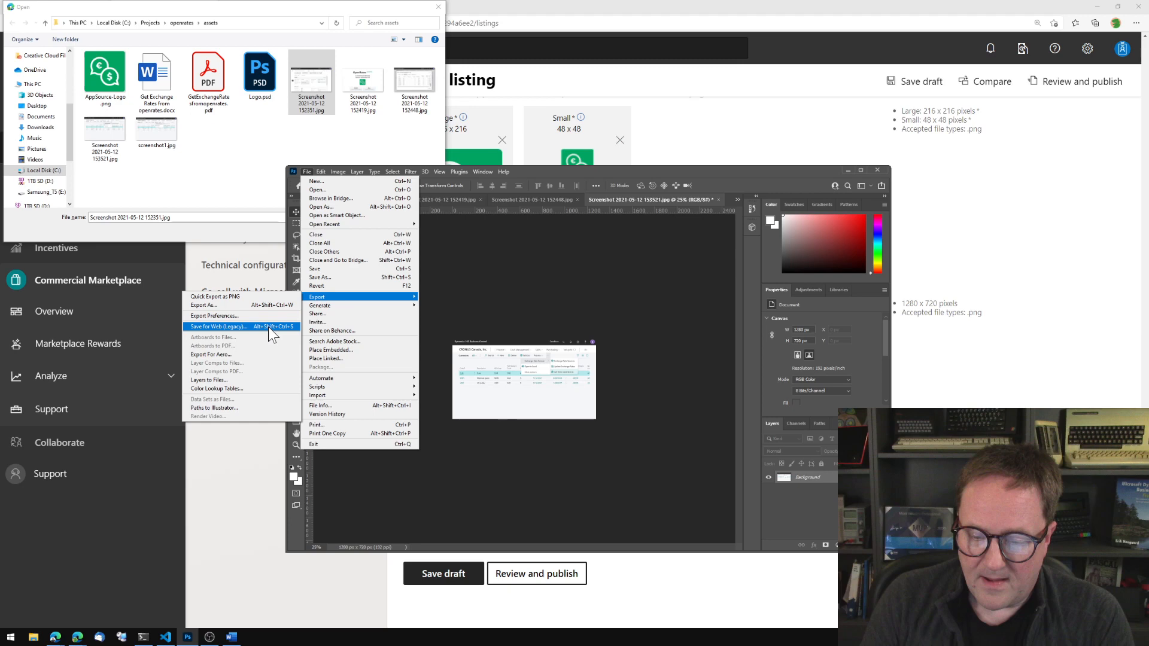
left_click(268, 327)
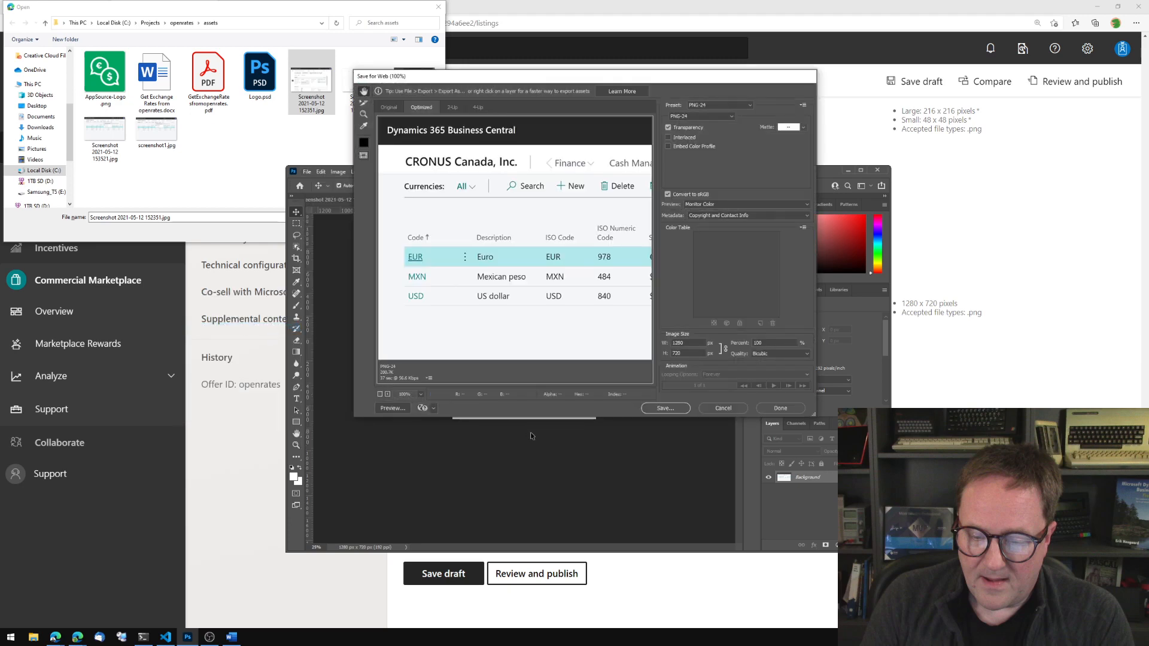
left_click(667, 409)
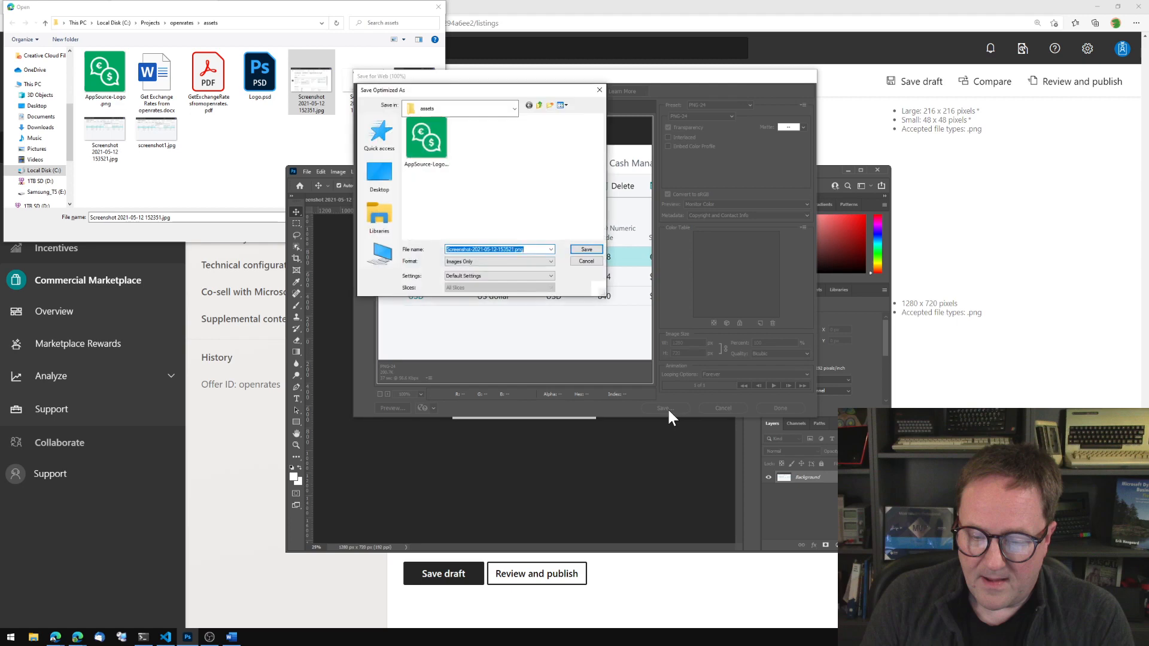
type("Screenshot")
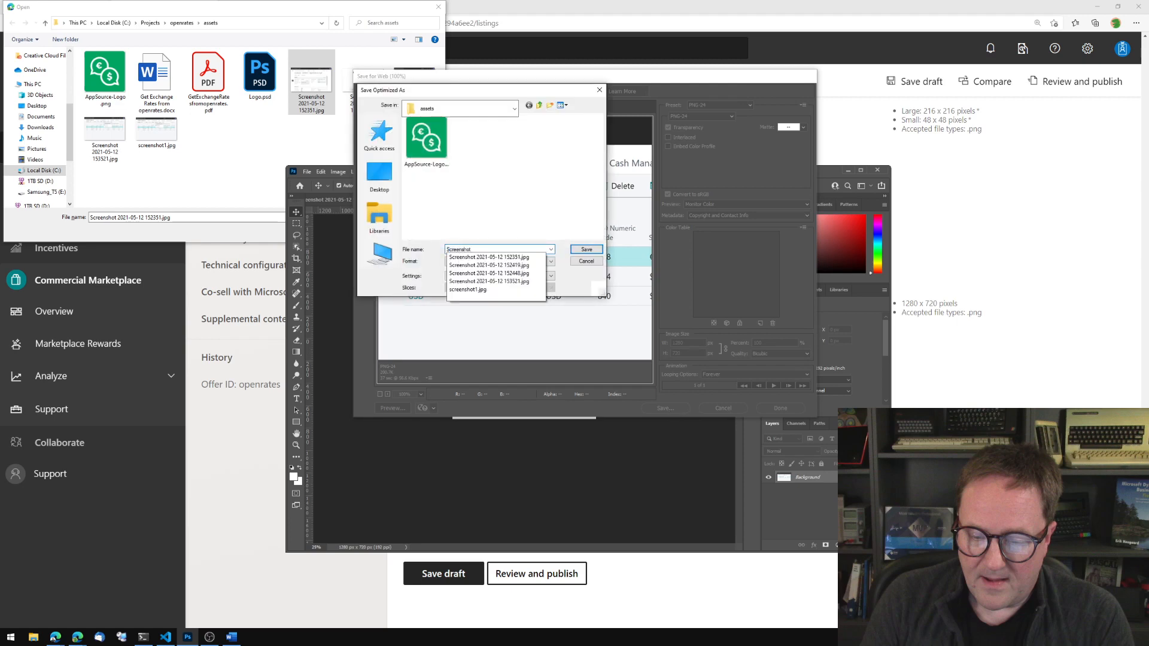
type("-1")
key("Return")
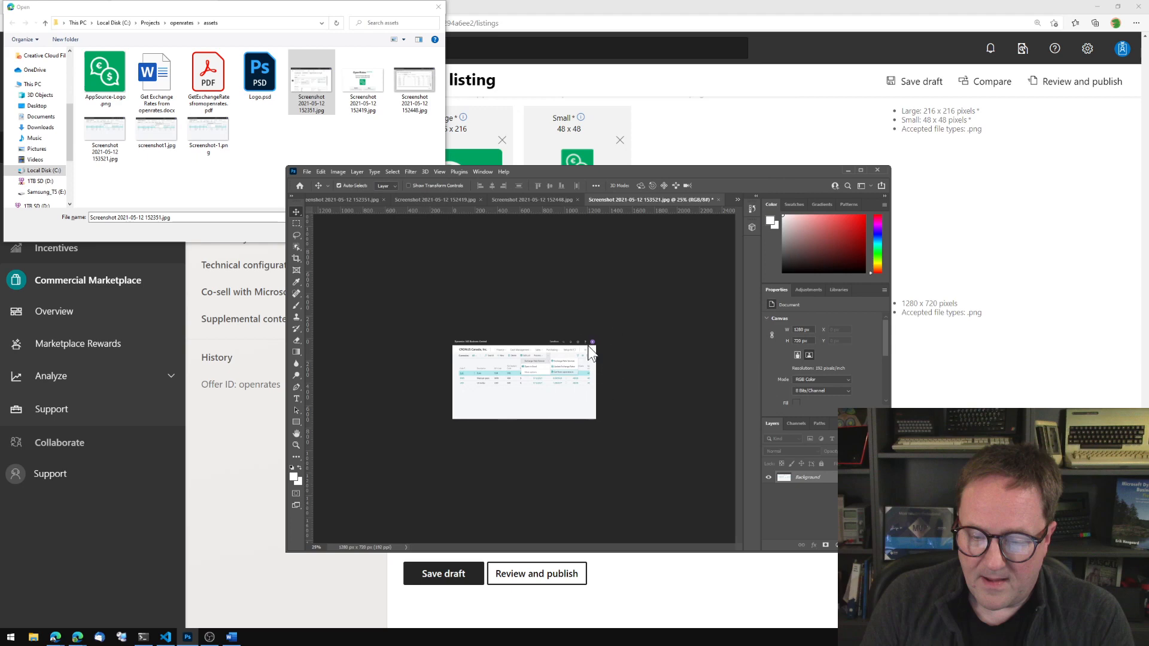
key("ctrl+w")
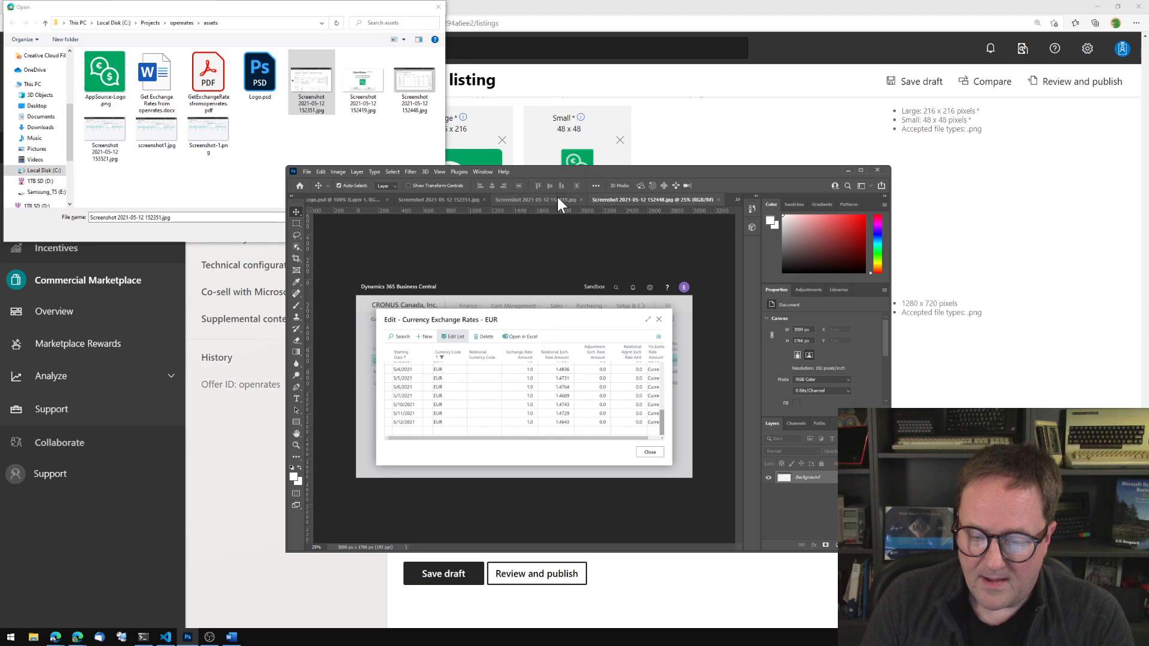
Resize "Screenshot 2021-05-12 152351.jpg" to 1280 x 720 pixels with width and height unlinked.
left_click(533, 199)
left_click(465, 203)
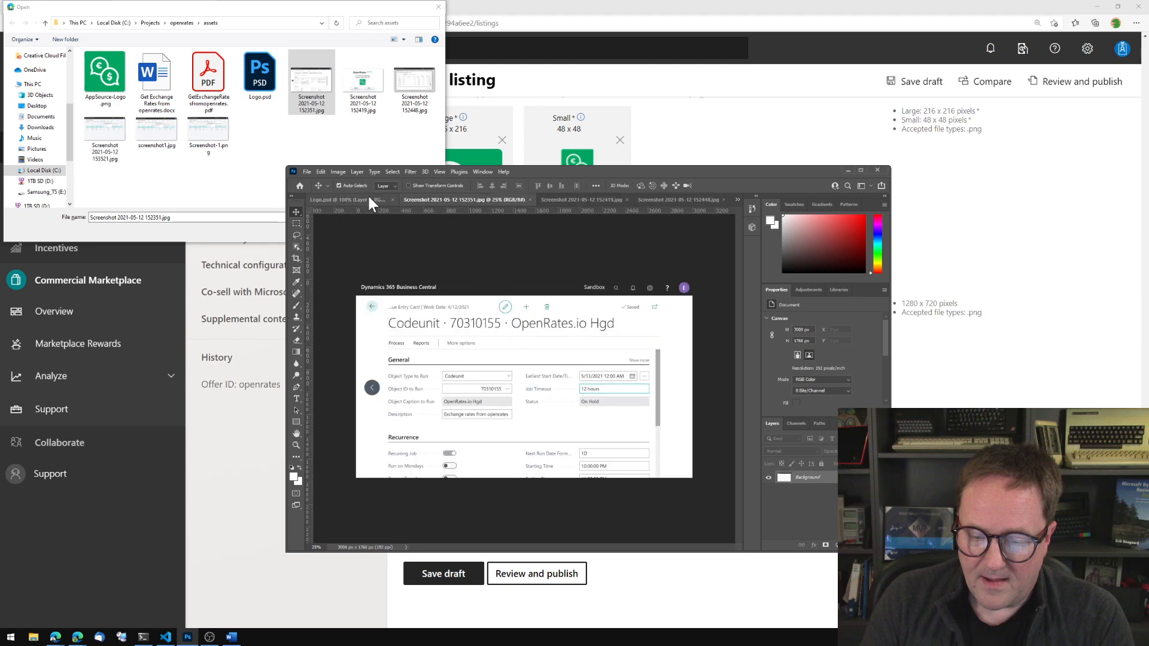
left_click(340, 171)
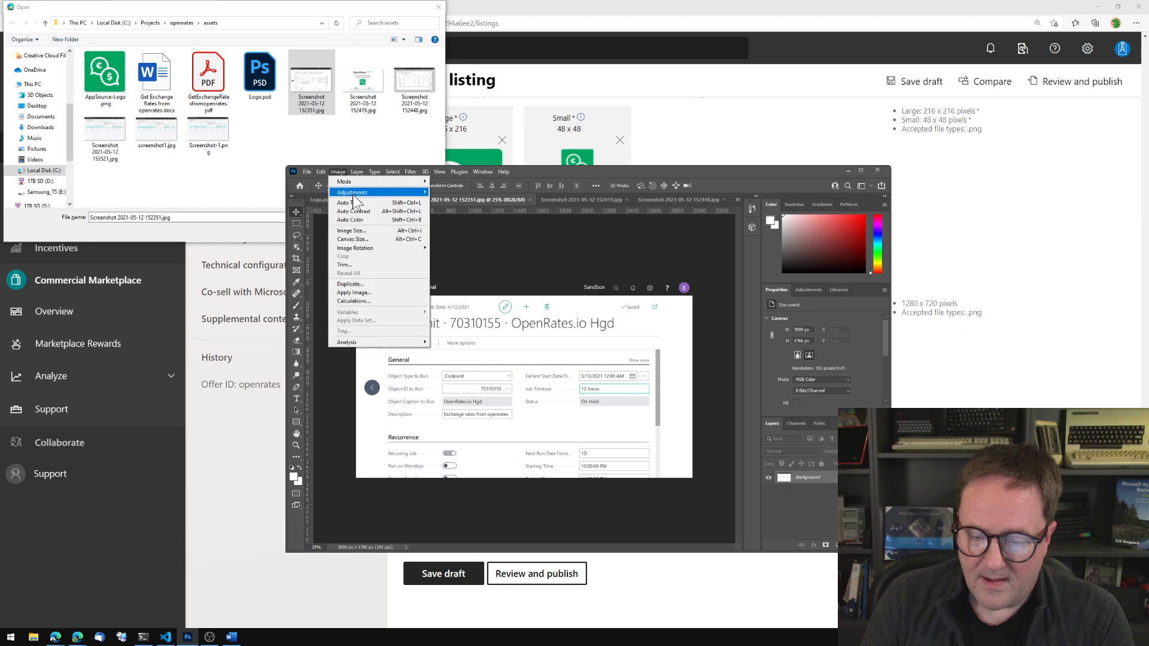
left_click(389, 231)
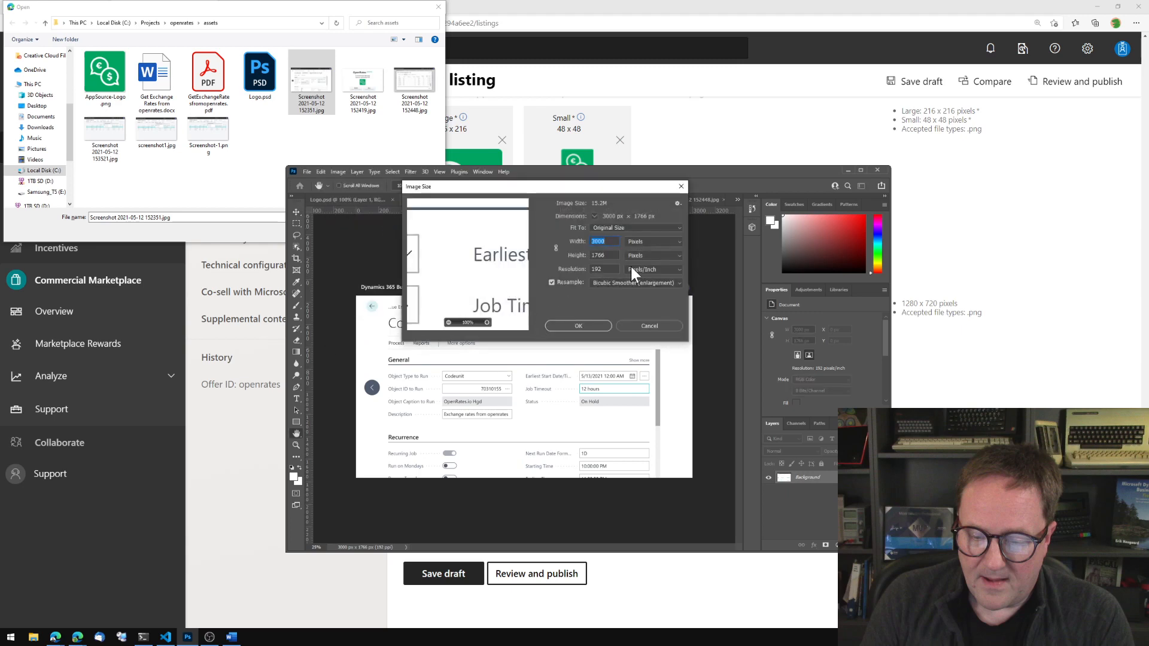
key("Tab")
key("shift+Tab")
key("shift+Tab")
type("1280")
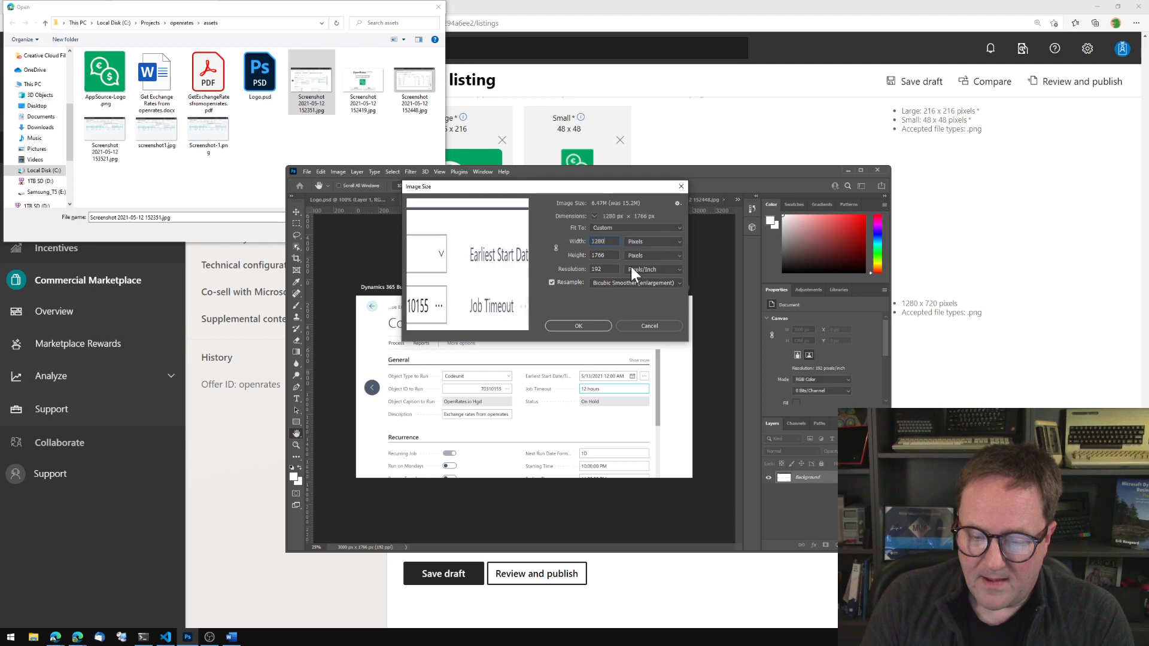
left_click(556, 248)
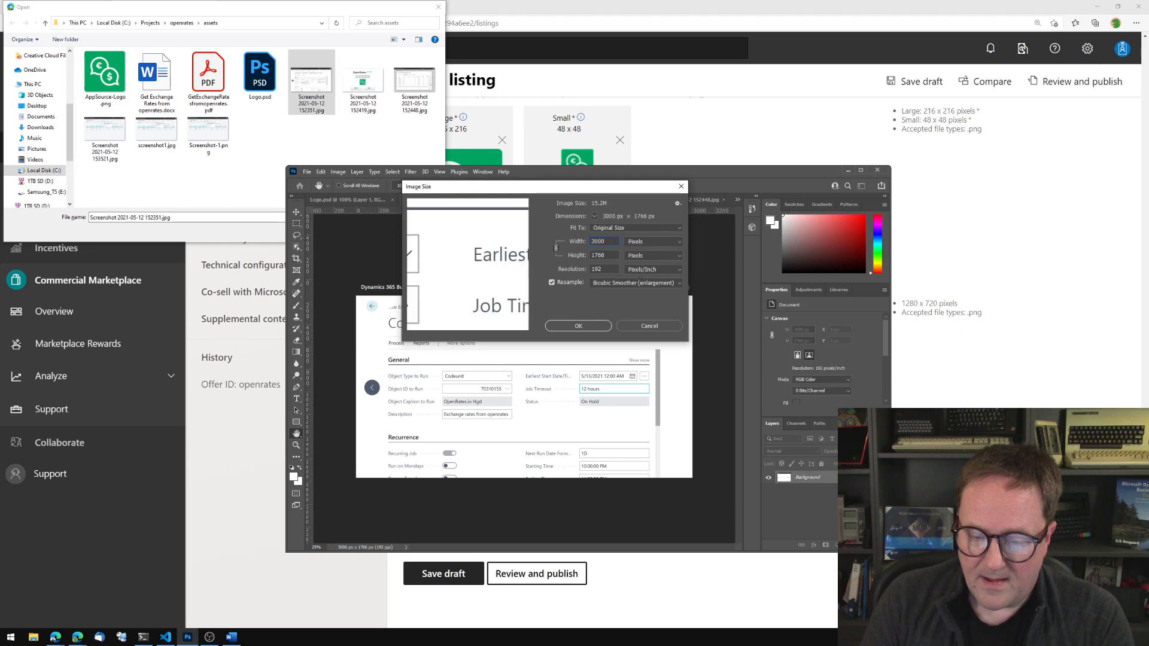
key("Delete")
type("1280")
left_click(556, 248)
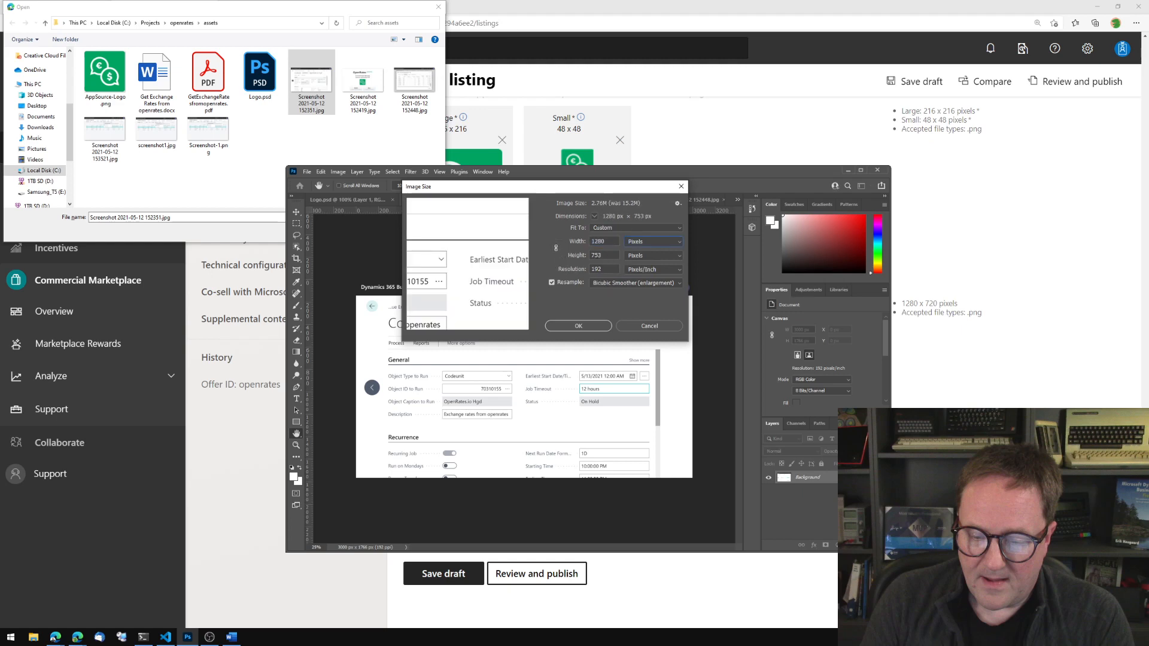
key("Tab")
type("720")
key("Tab")
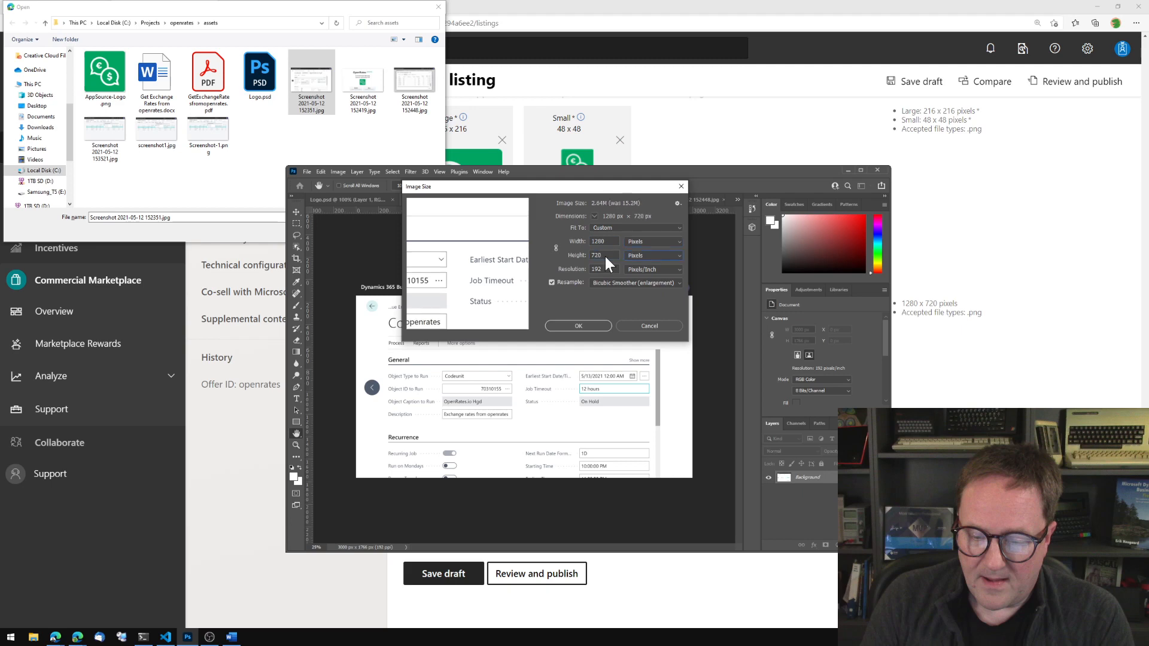
left_click(585, 325)
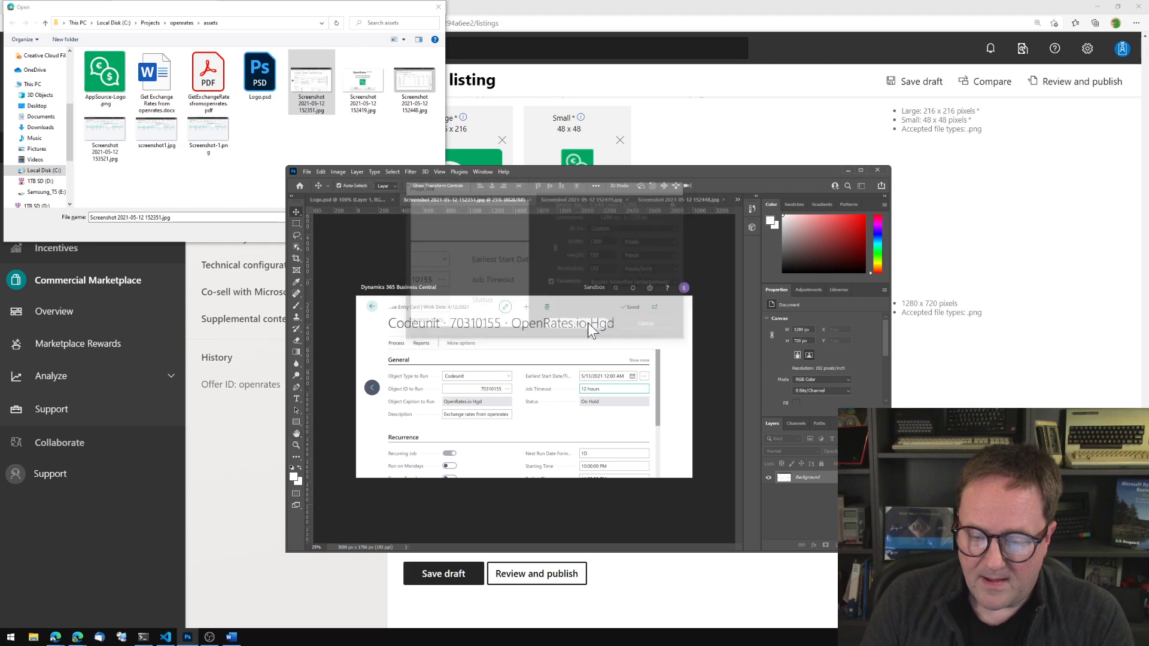
Export the resized job queue entry image for the web as PNG-24 named Screenshot-2.png in the assets folder.
left_click(307, 172)
mouse_move(359, 297)
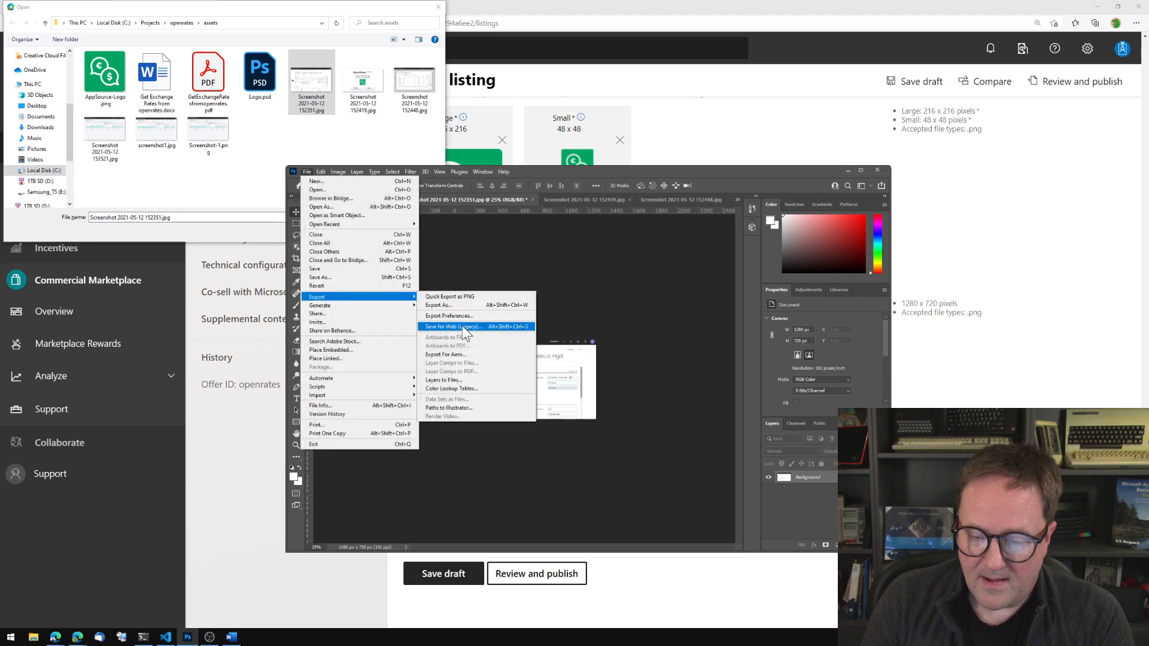
left_click(464, 328)
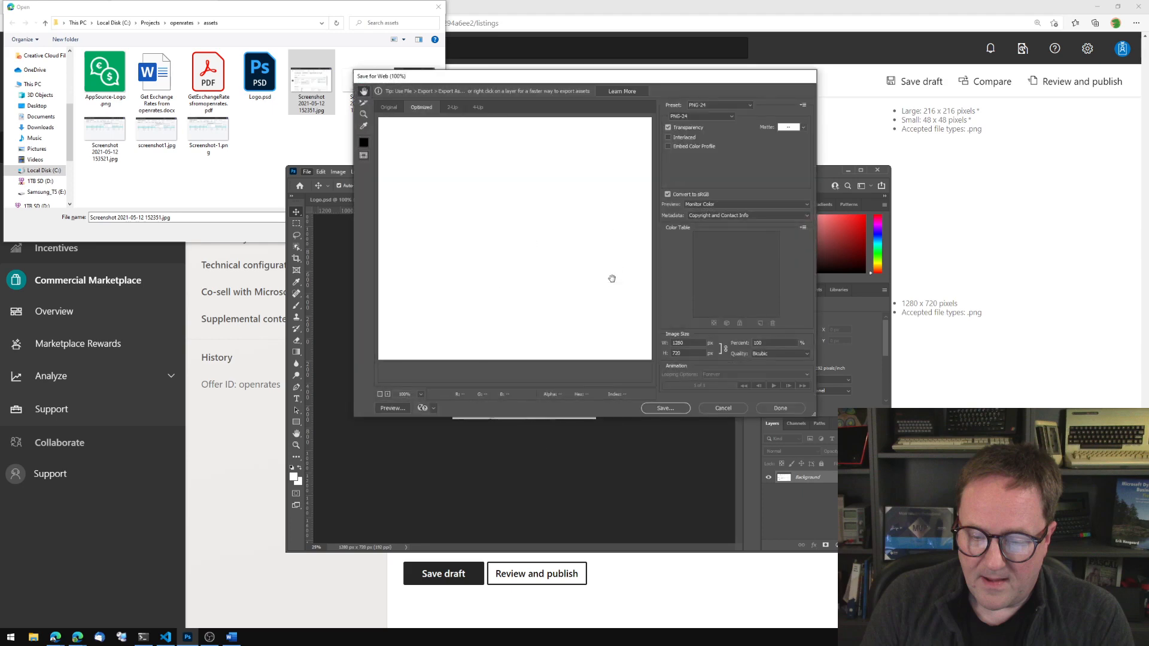
left_click(671, 410)
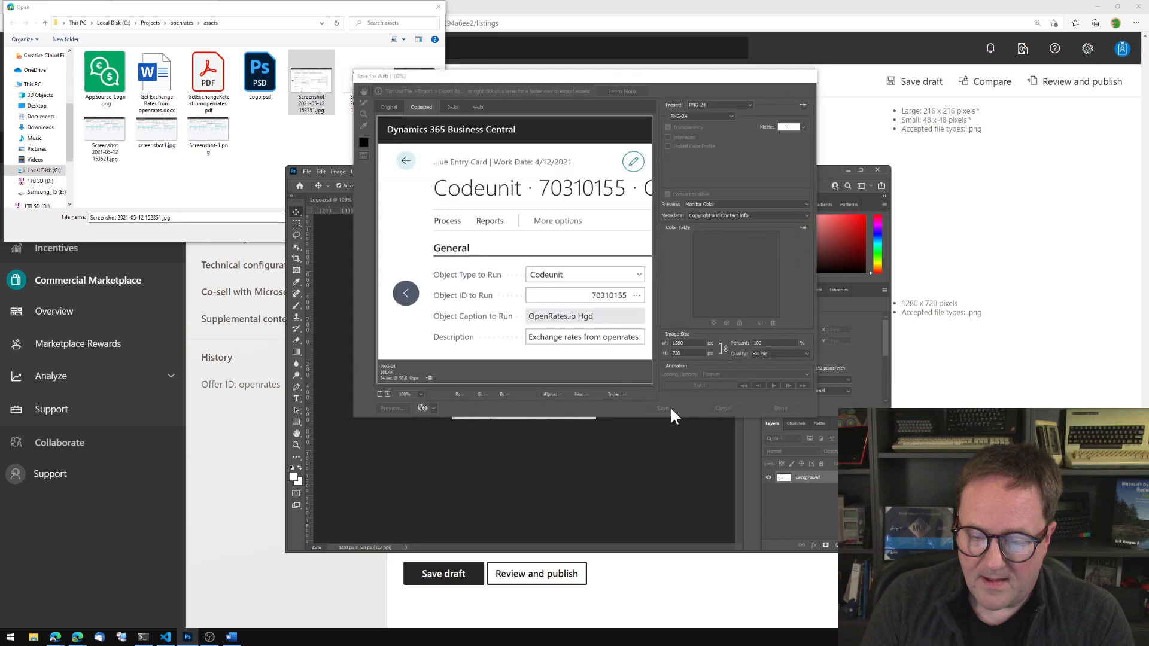
left_click(477, 153)
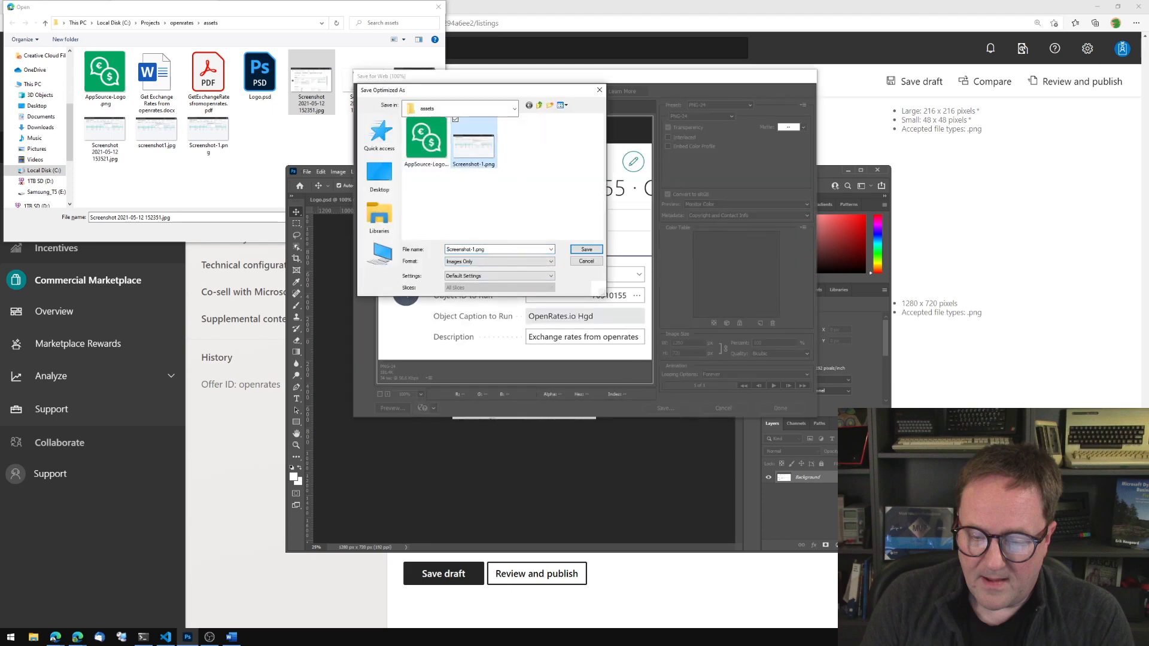
double_click(490, 254)
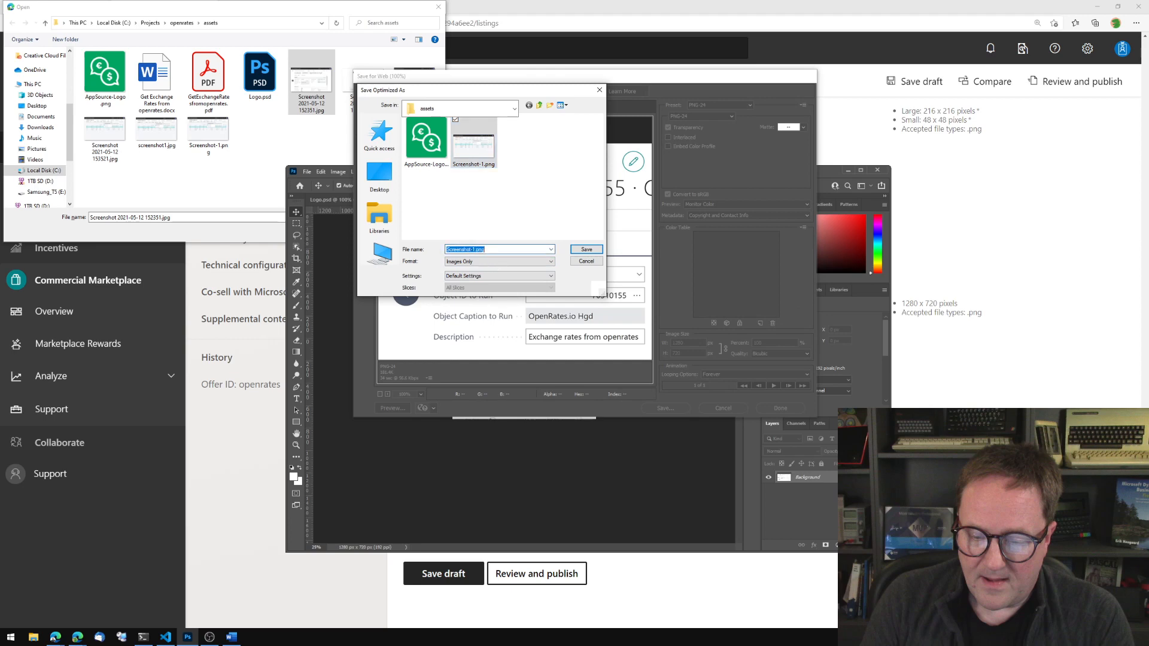
left_click(482, 249)
type("2")
key("Return")
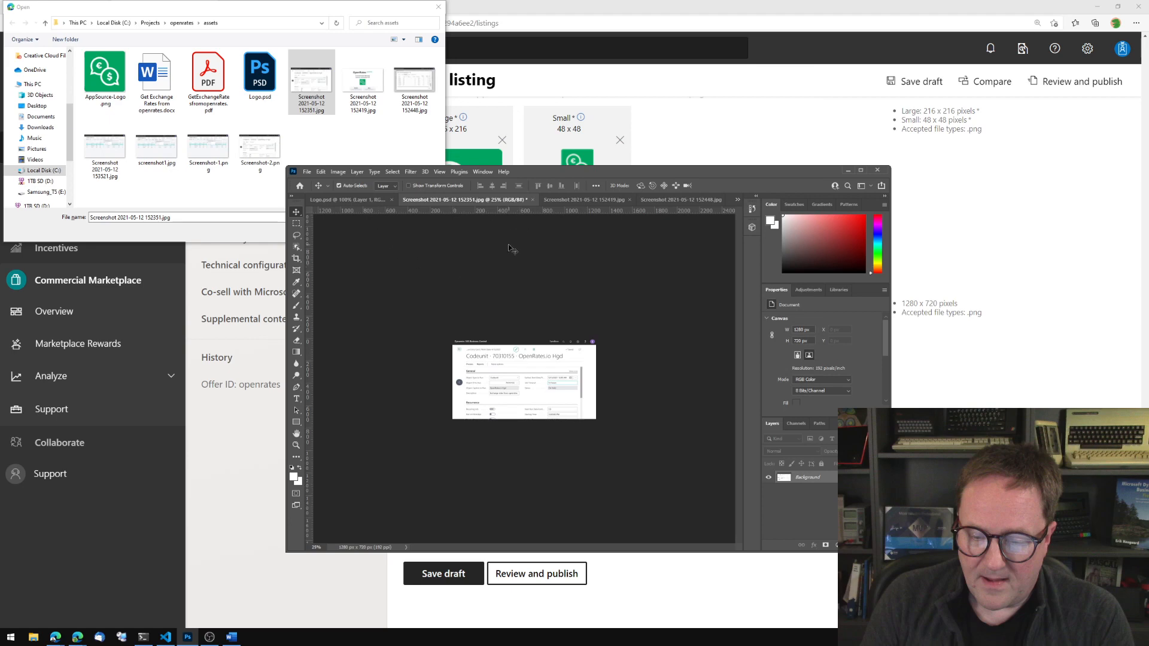
Resize "Screenshot 2021-05-12 152419.jpg" to 1280 x 720 pixels with width and height unlinked.
left_click(571, 199)
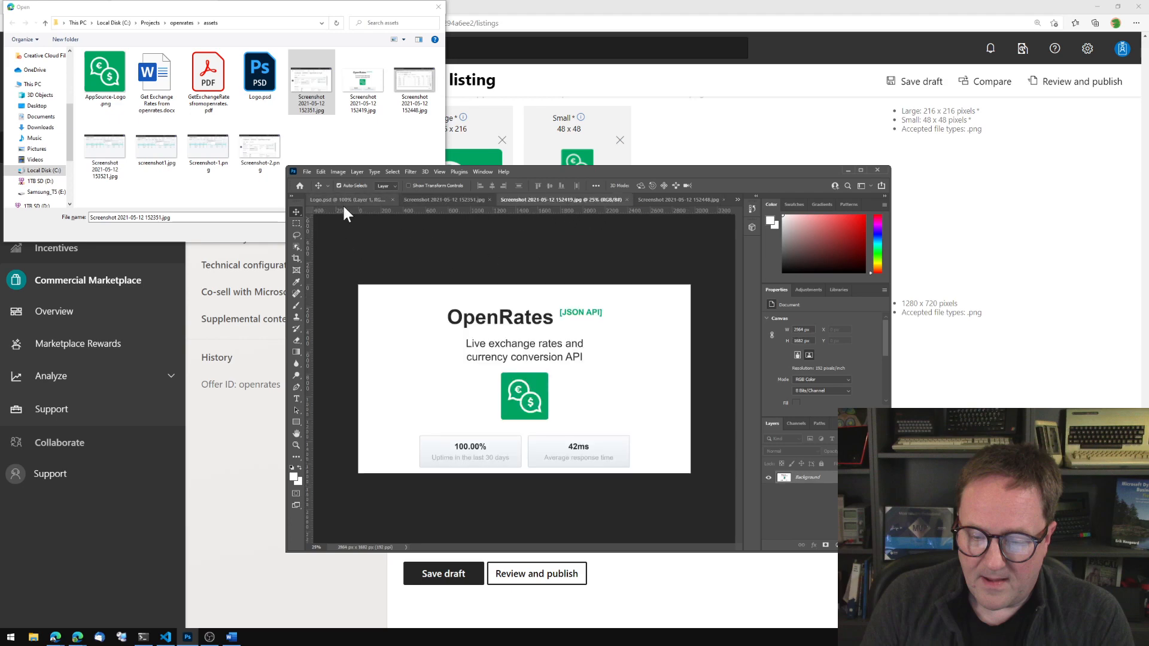
left_click(307, 173)
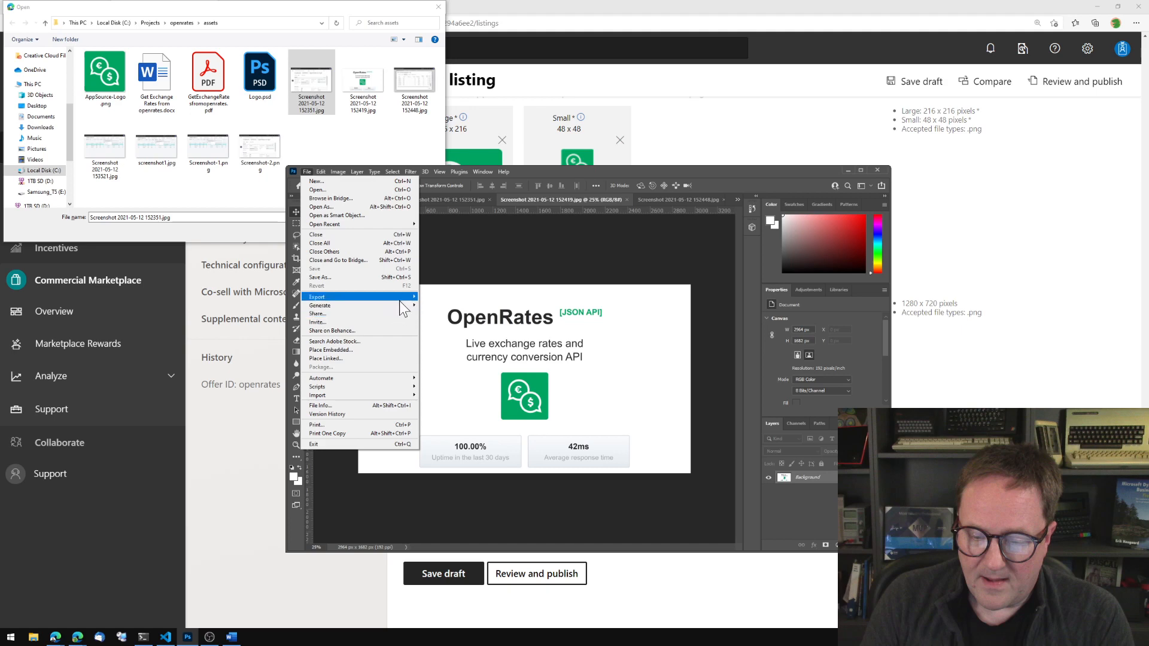
mouse_move(338, 173)
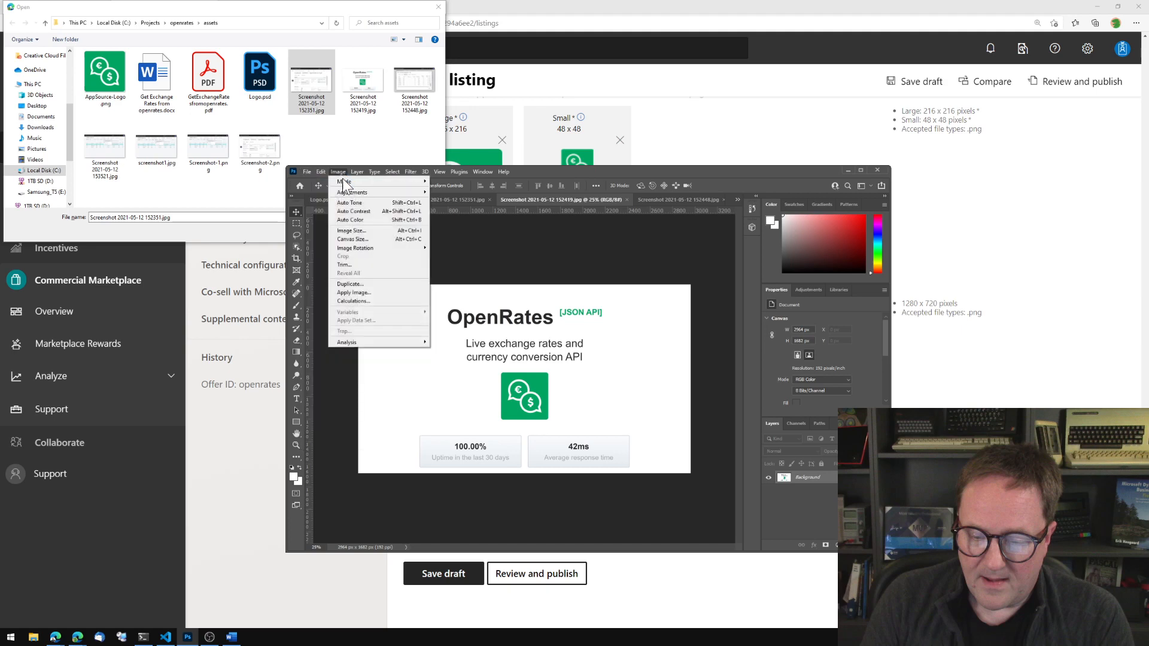
left_click(376, 231)
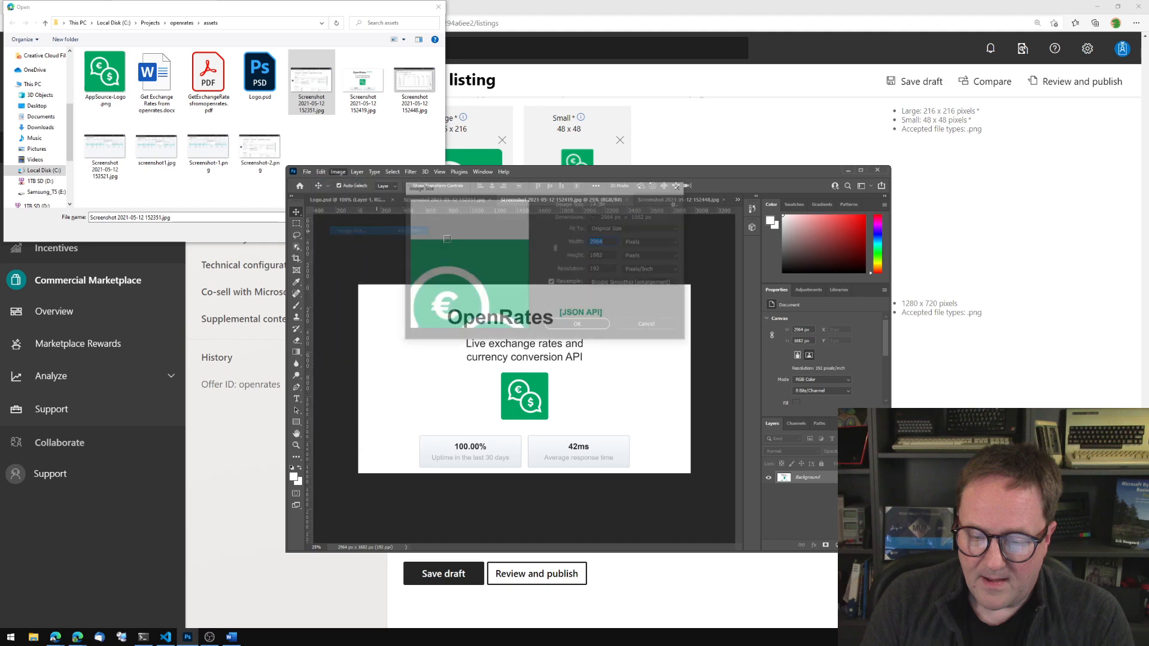
type("1280")
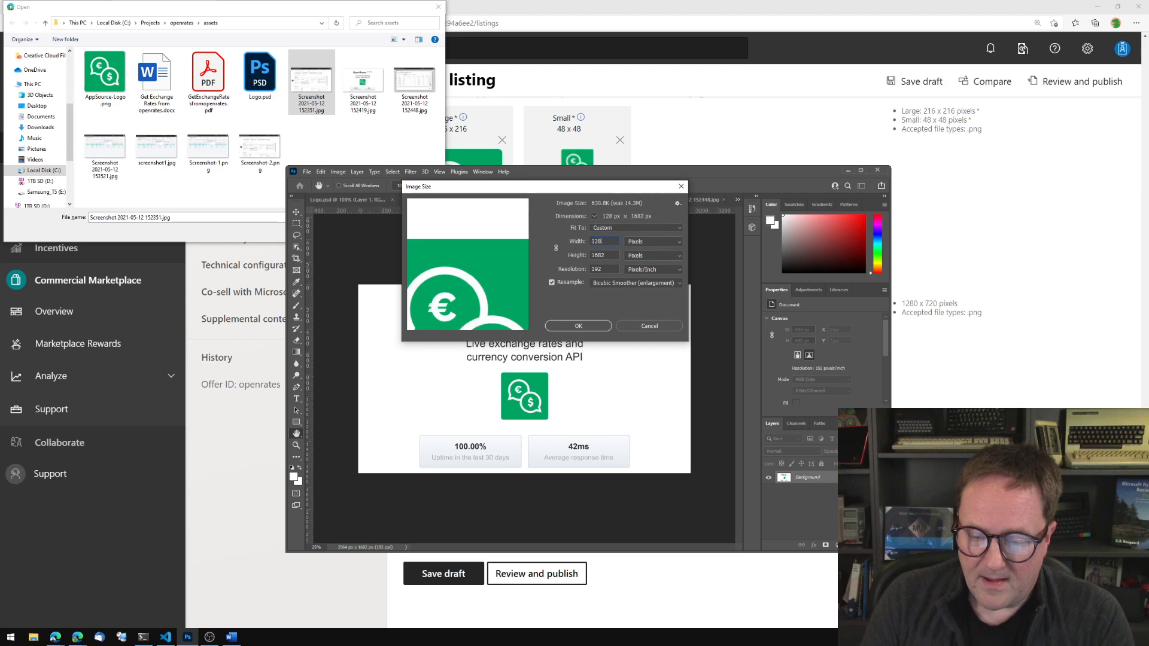
left_click(556, 248)
type("1280")
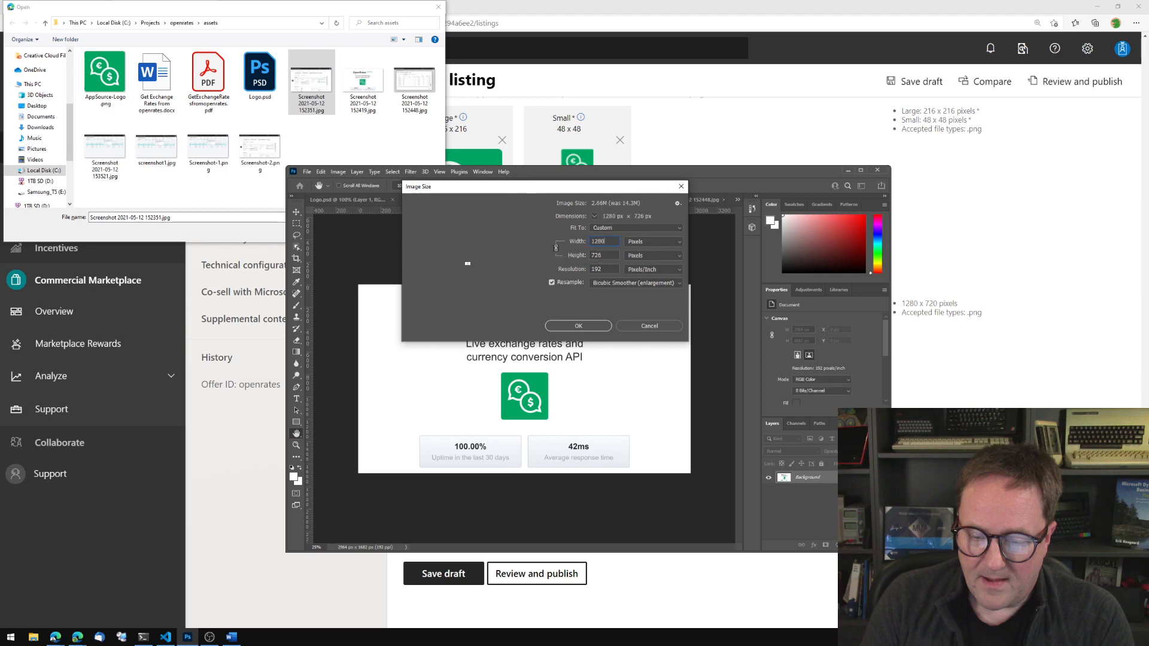
key("Tab")
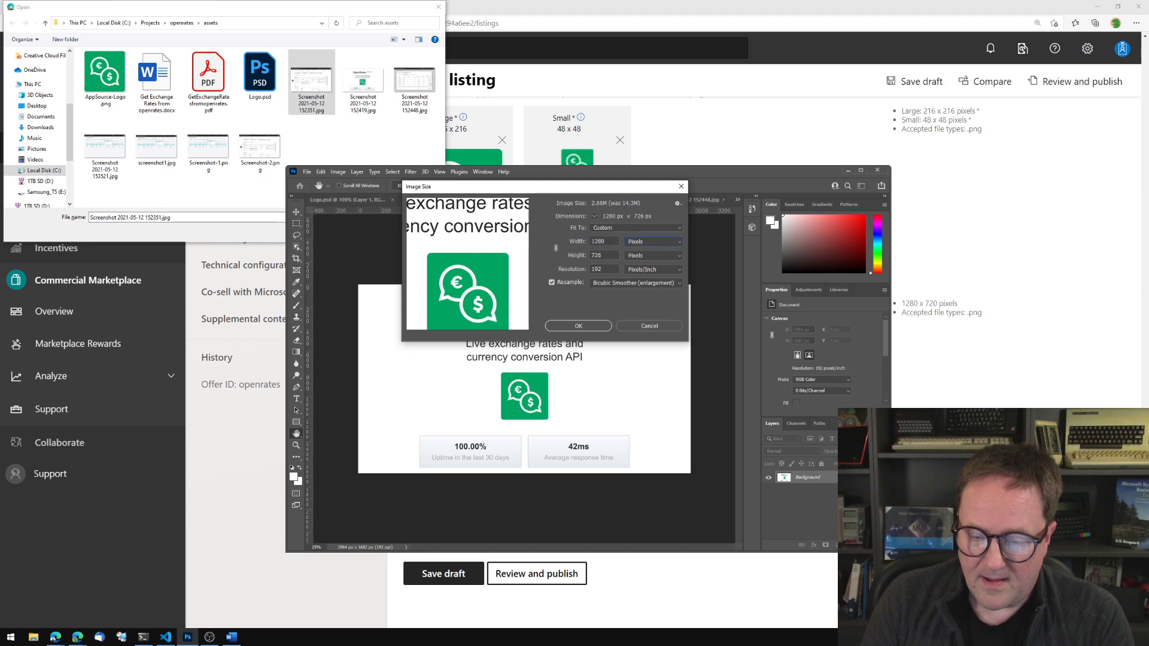
key("BackSpace")
type("0")
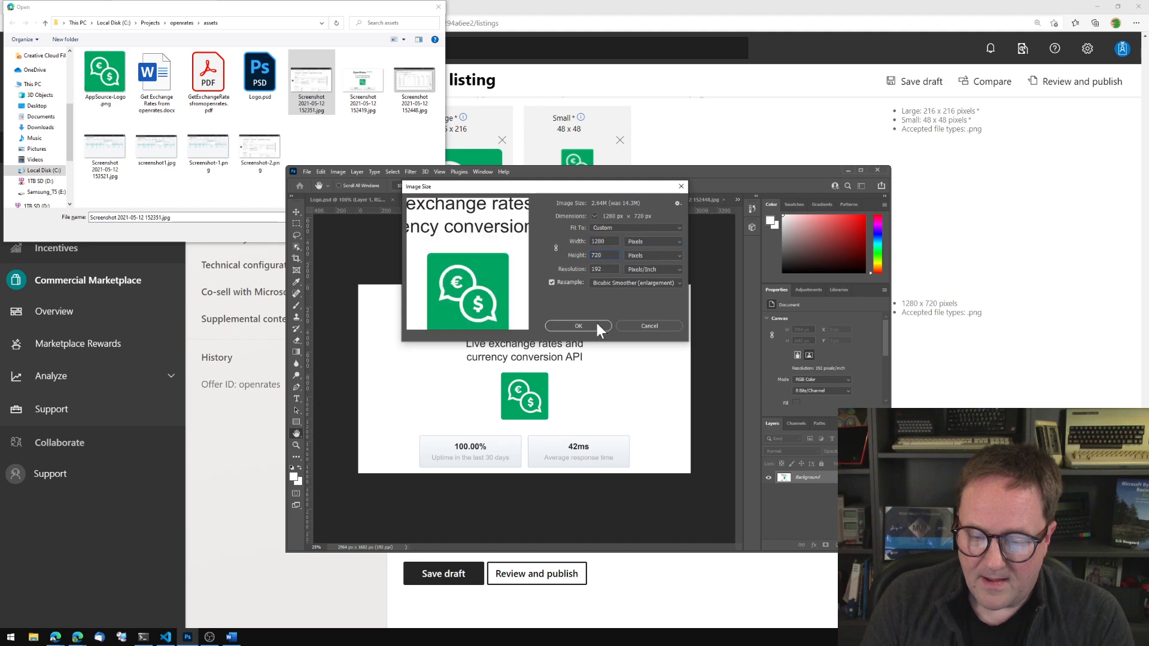
left_click(578, 326)
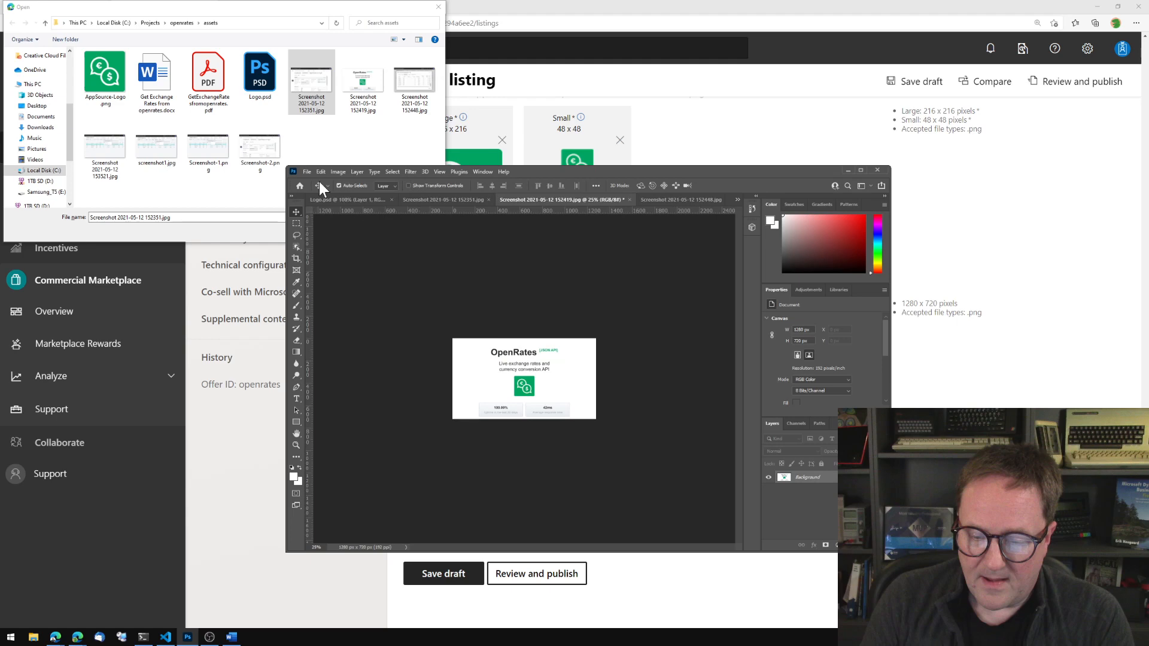
Export the resized OpenRates website image for the web as PNG-24 named Screenshot-3.png in the assets folder.
left_click(307, 171)
mouse_move(357, 297)
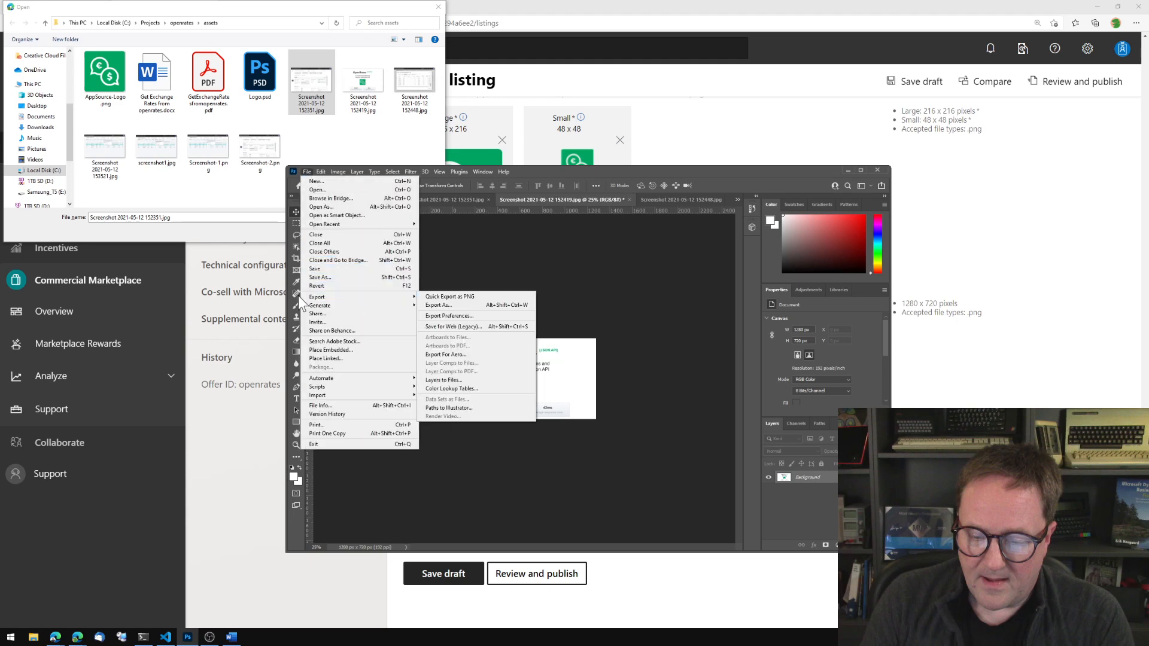
left_click(456, 326)
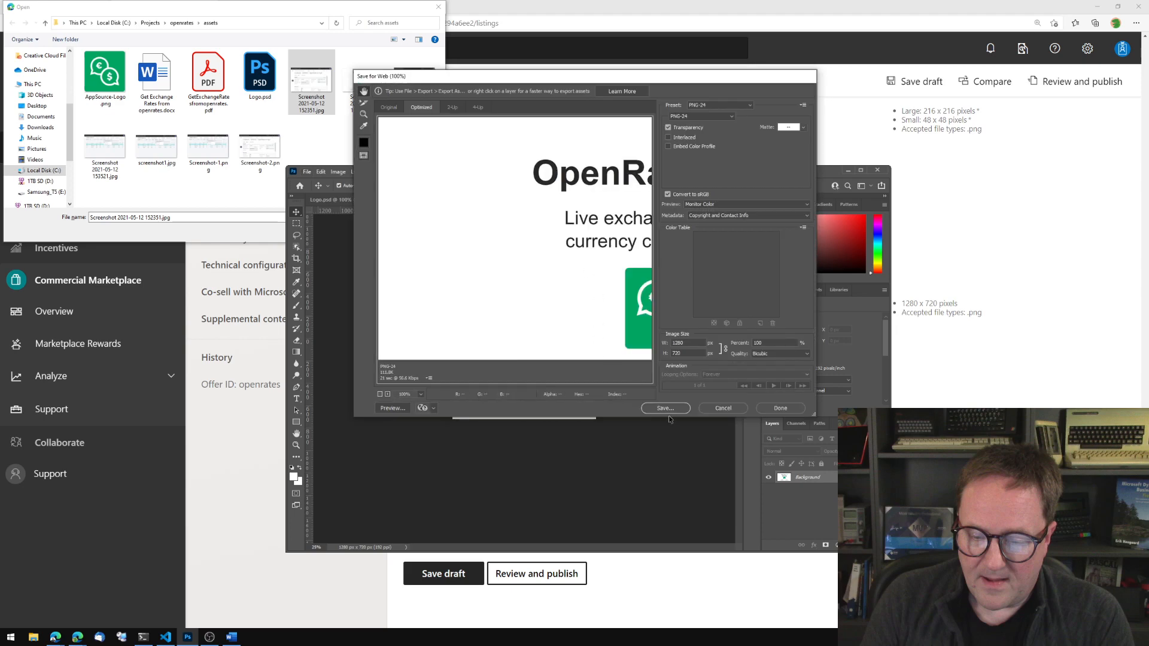
left_click(663, 408)
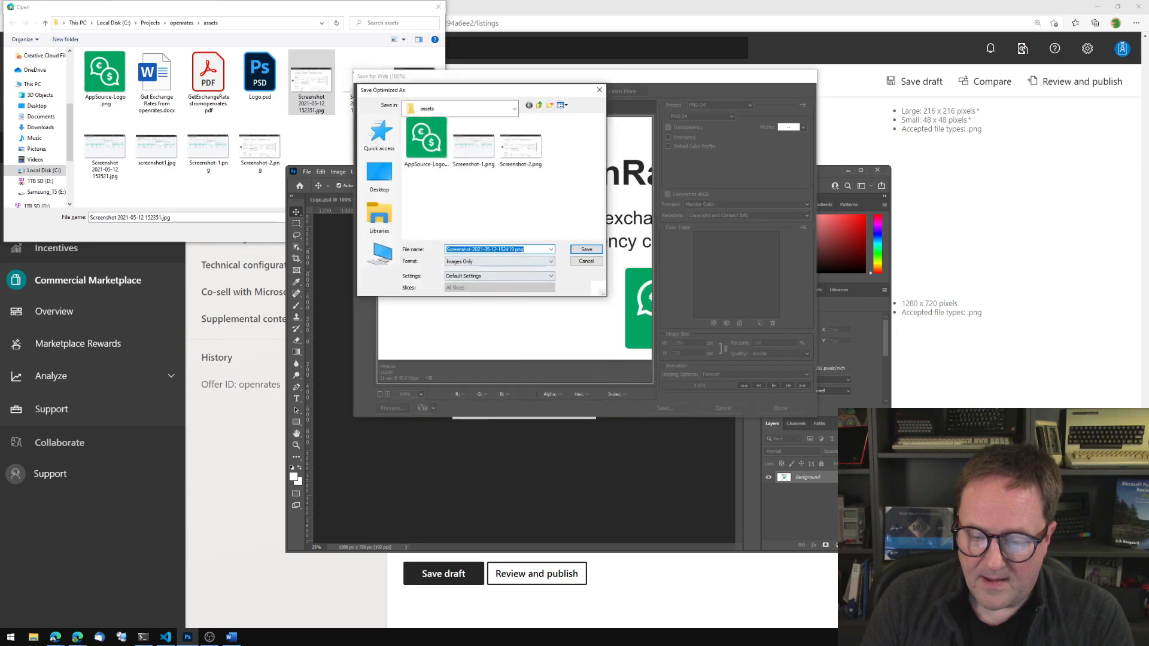
left_click(505, 147)
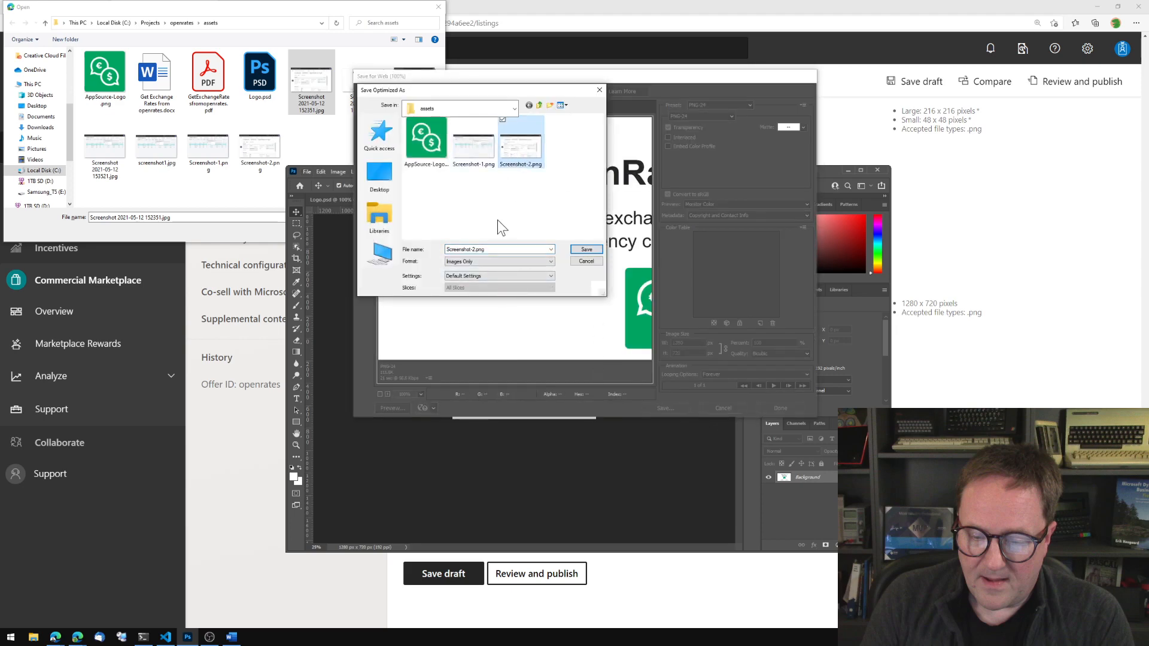
left_click(474, 250)
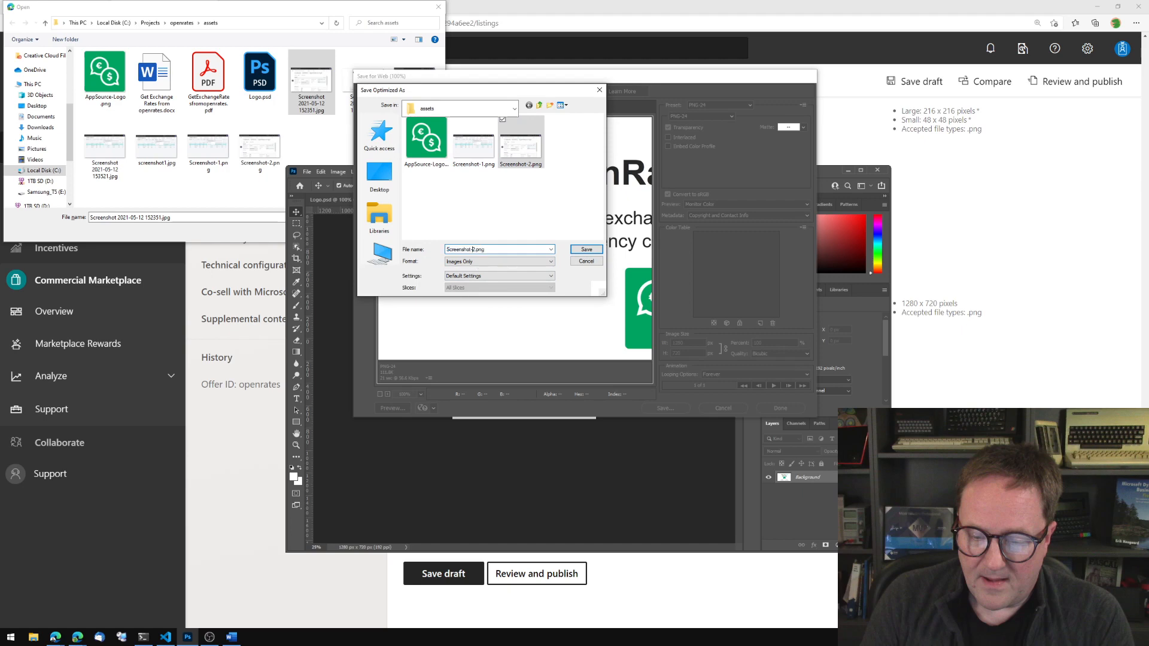
key("Delete")
type("3")
key("Return")
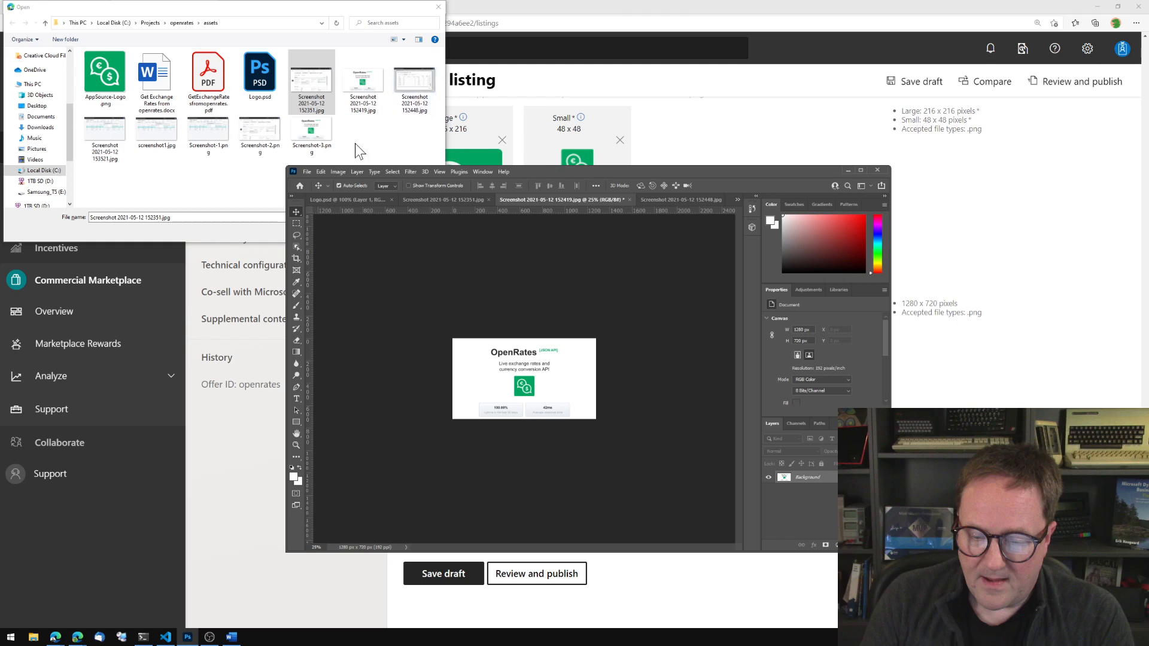
Switch to Partner Center and upload Screenshot-1.png, Screenshot-2.png and Screenshot-3.png as the offer listing's screenshots.
left_click(385, 134)
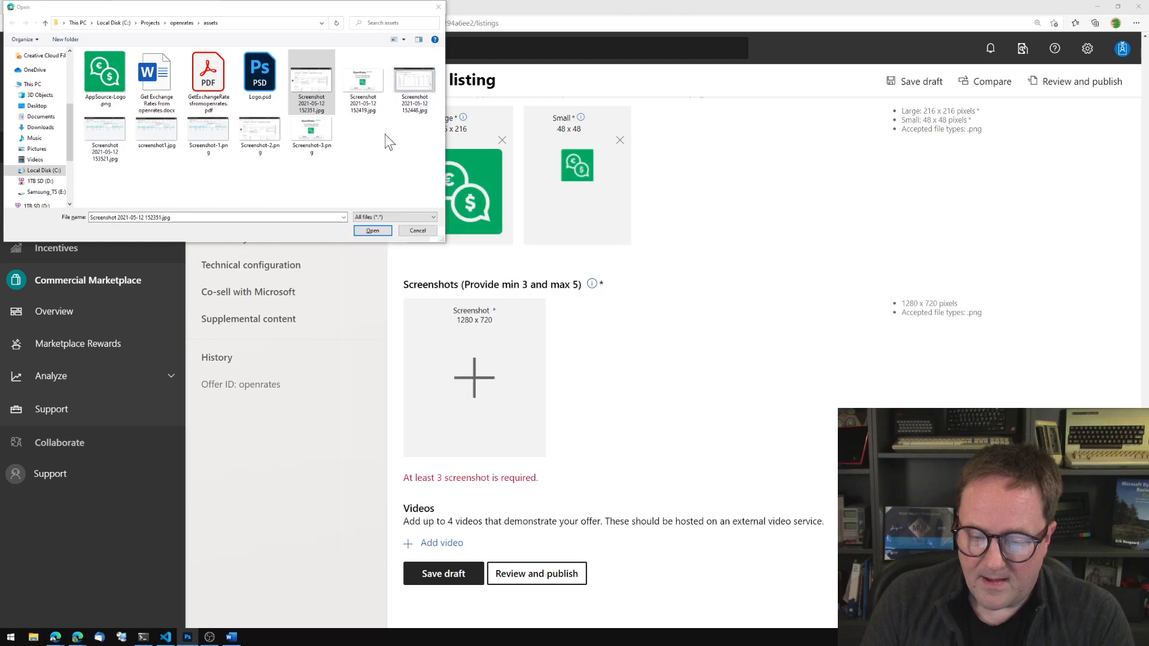
left_click(206, 134)
left_click(259, 134)
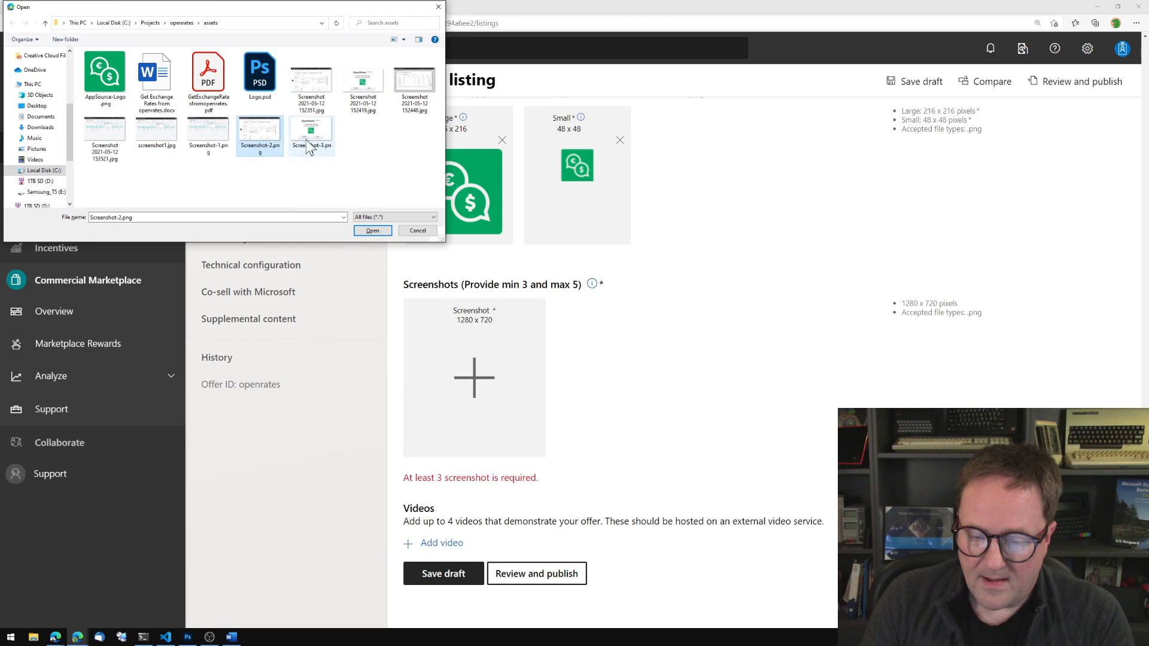
left_click(203, 135)
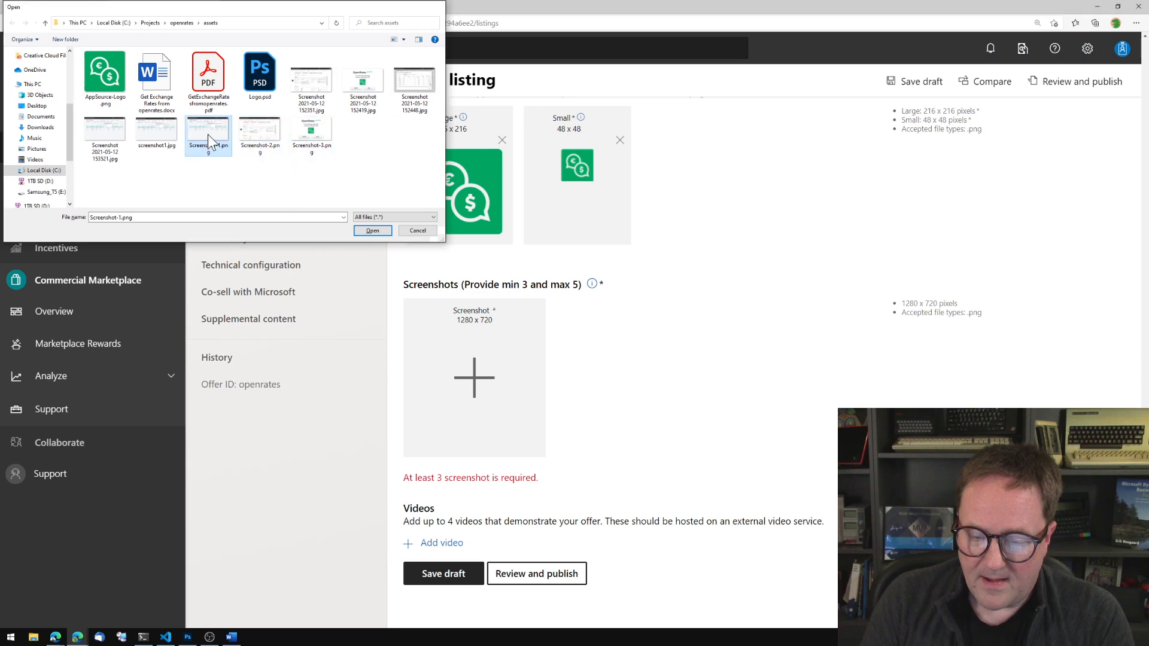
double_click(207, 134)
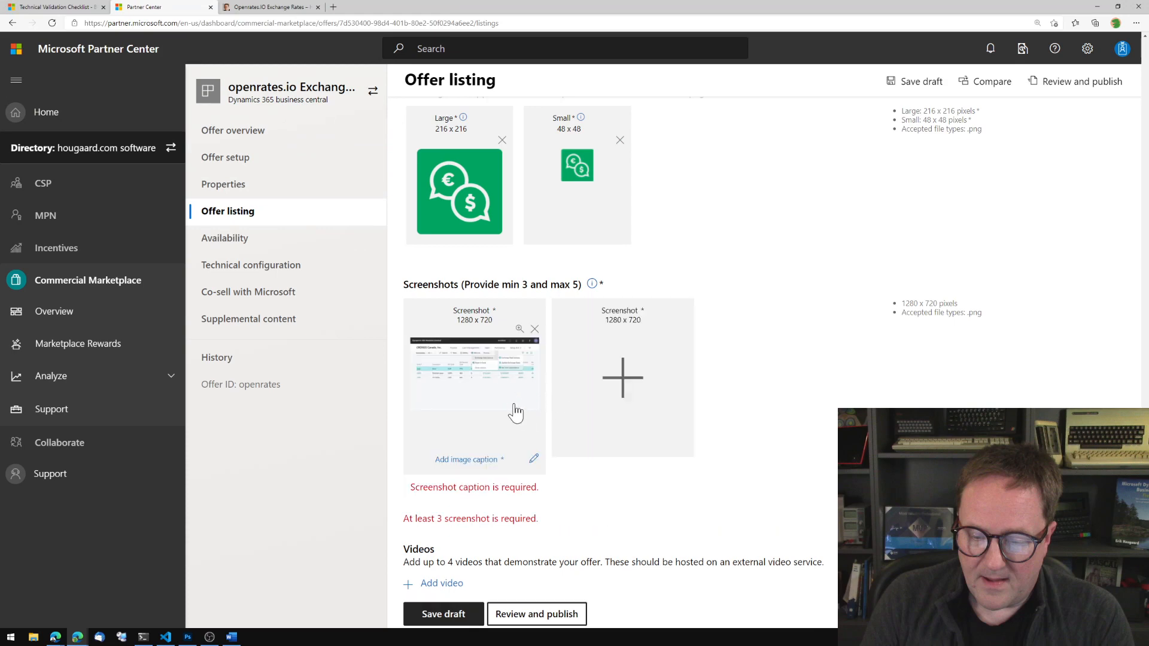
left_click(621, 374)
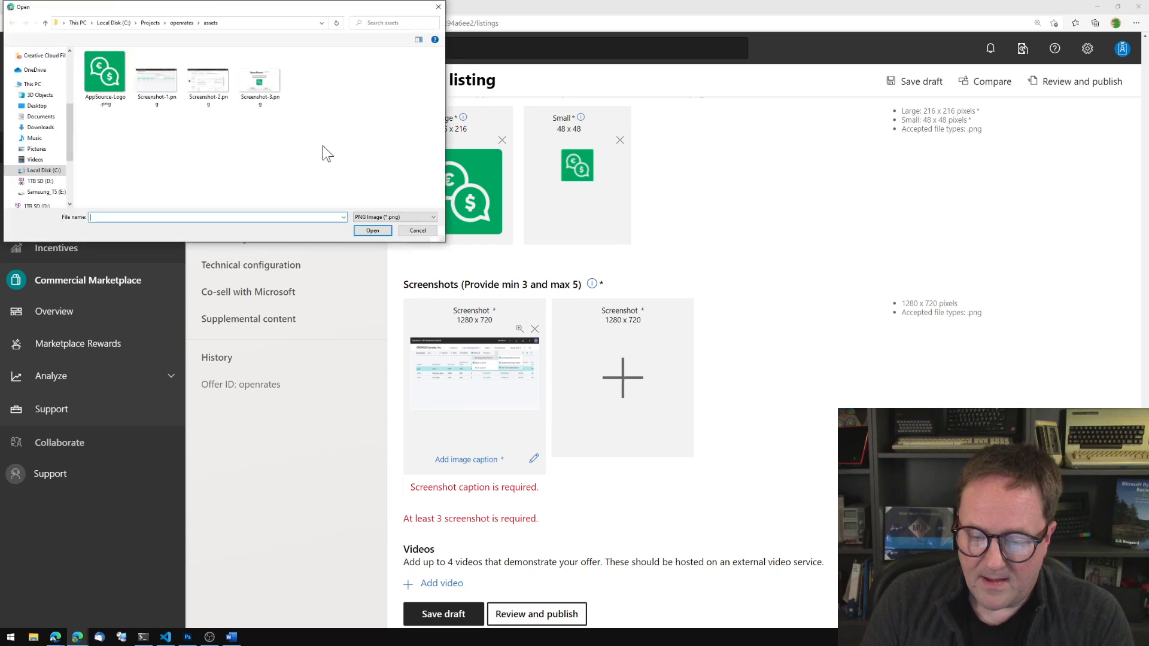
double_click(207, 85)
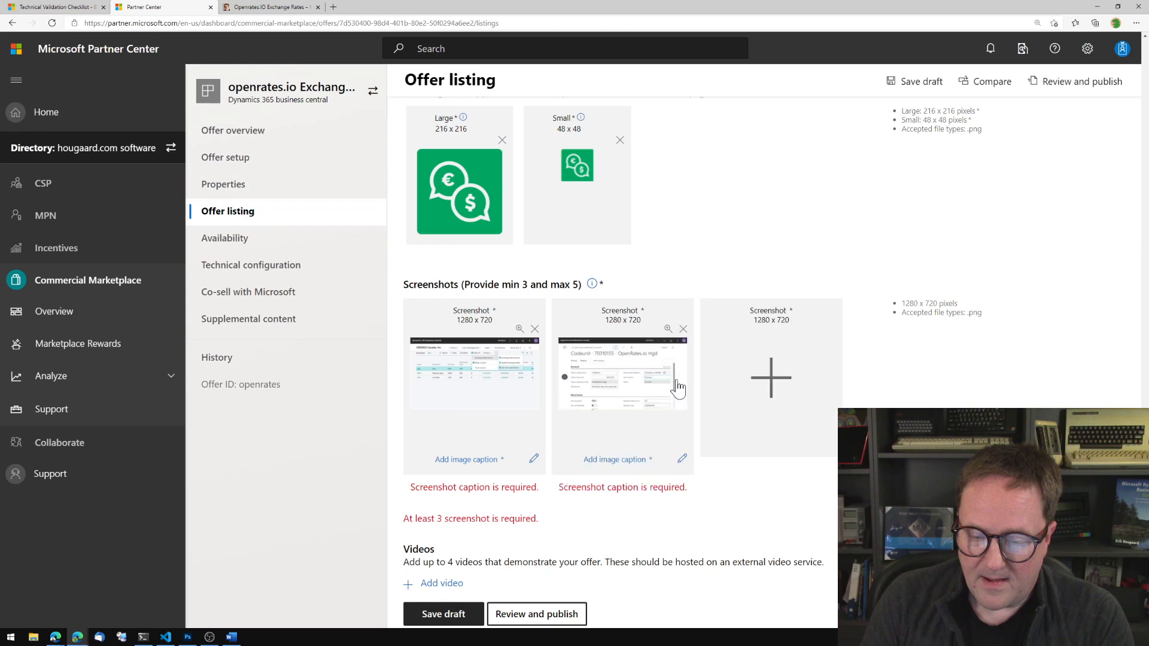
left_click(770, 377)
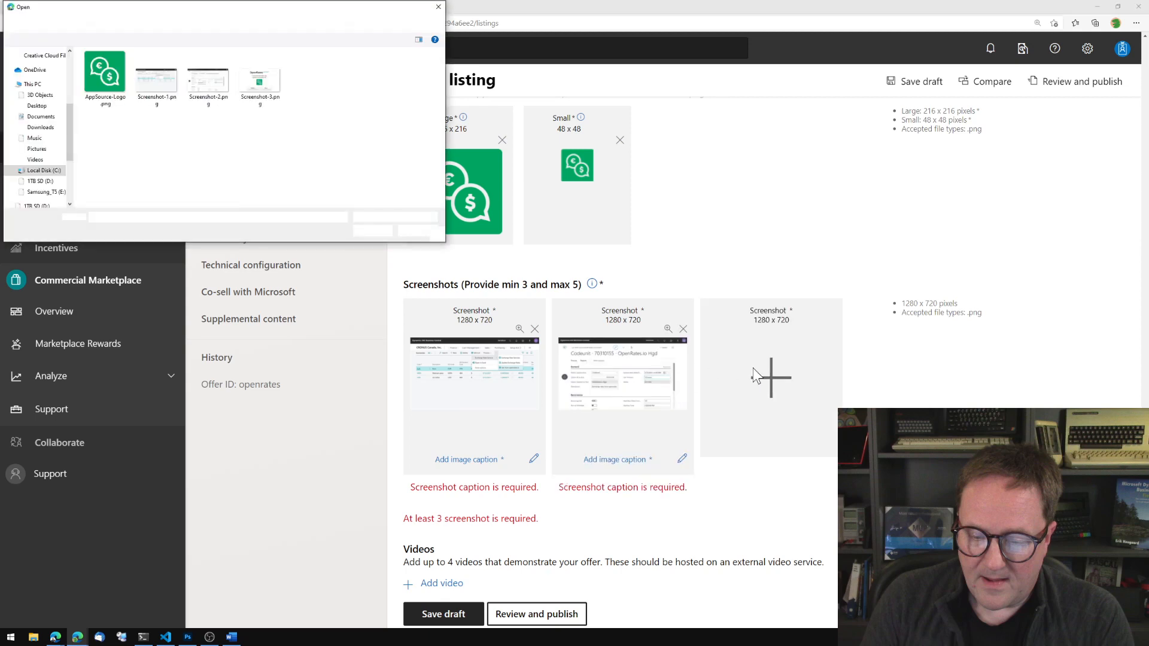
left_click(269, 78)
double_click(269, 78)
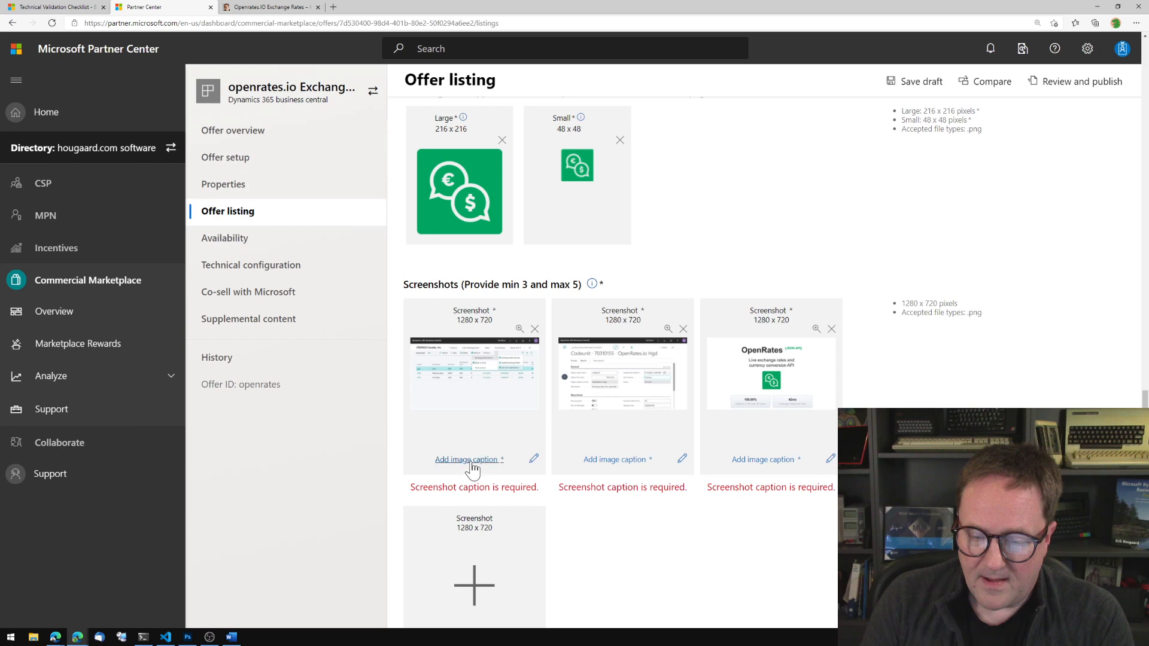
Add the caption "Get exchange rates from the currency list" to the first screenshot.
left_click(470, 465)
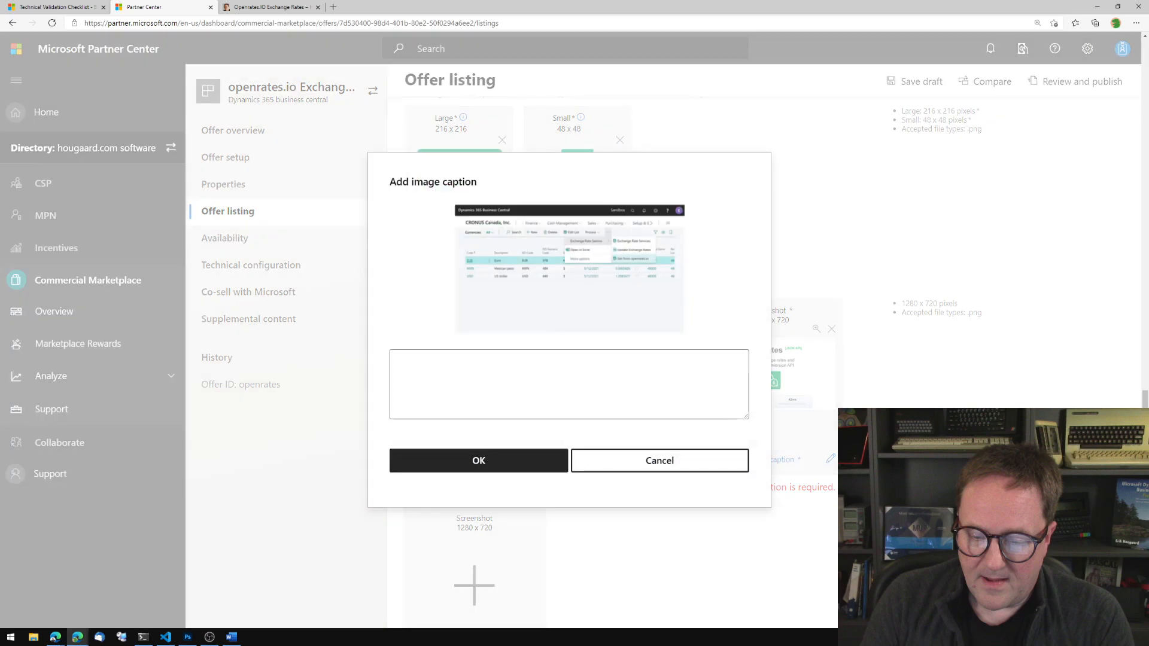
type("G")
key("BackSpace")
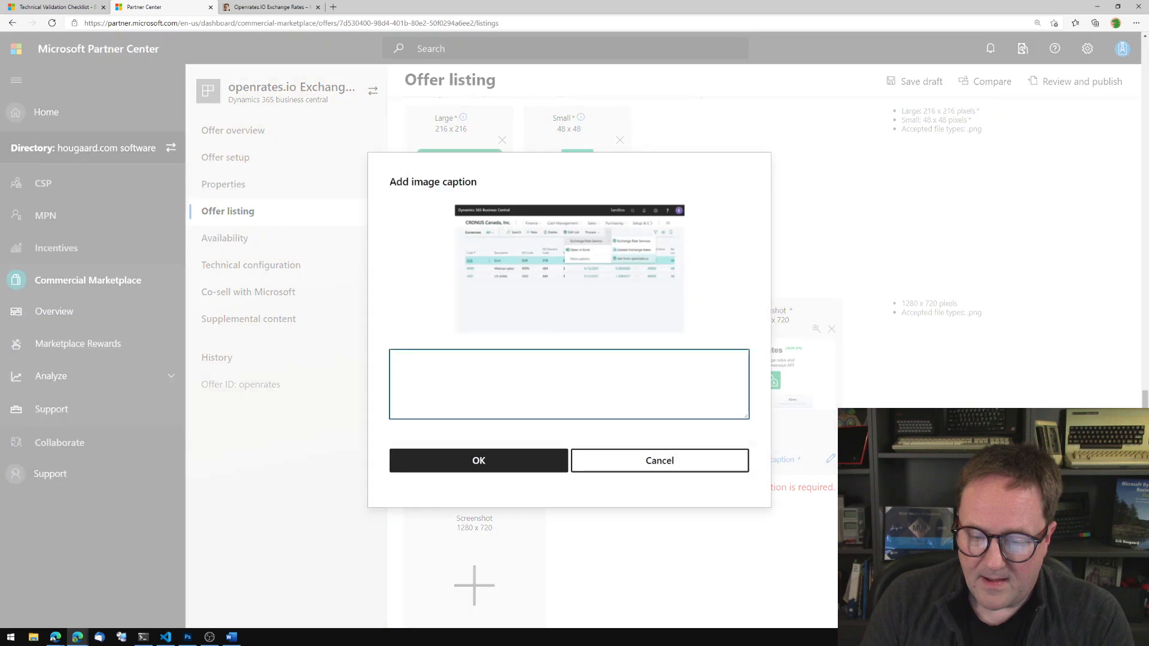
type("Get exchange rates from the curre")
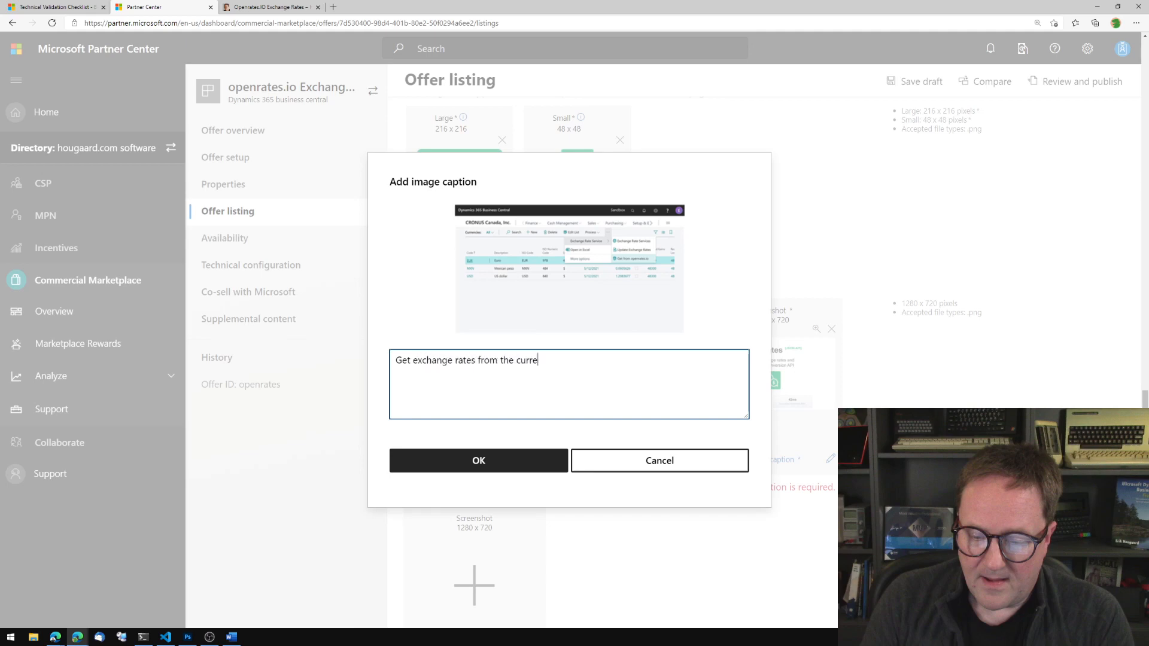
type("ncy list")
left_click(505, 461)
Add the caption "Get exchange rates using the Job Queue" to the second screenshot.
left_click(626, 461)
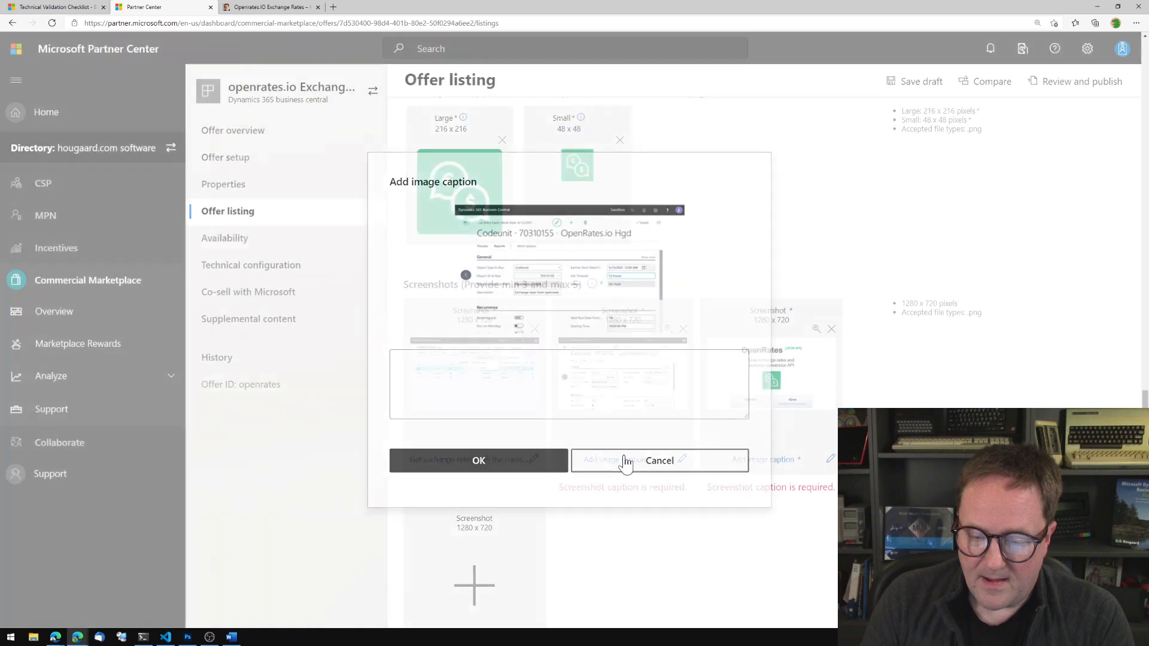
left_click(616, 413)
type("G")
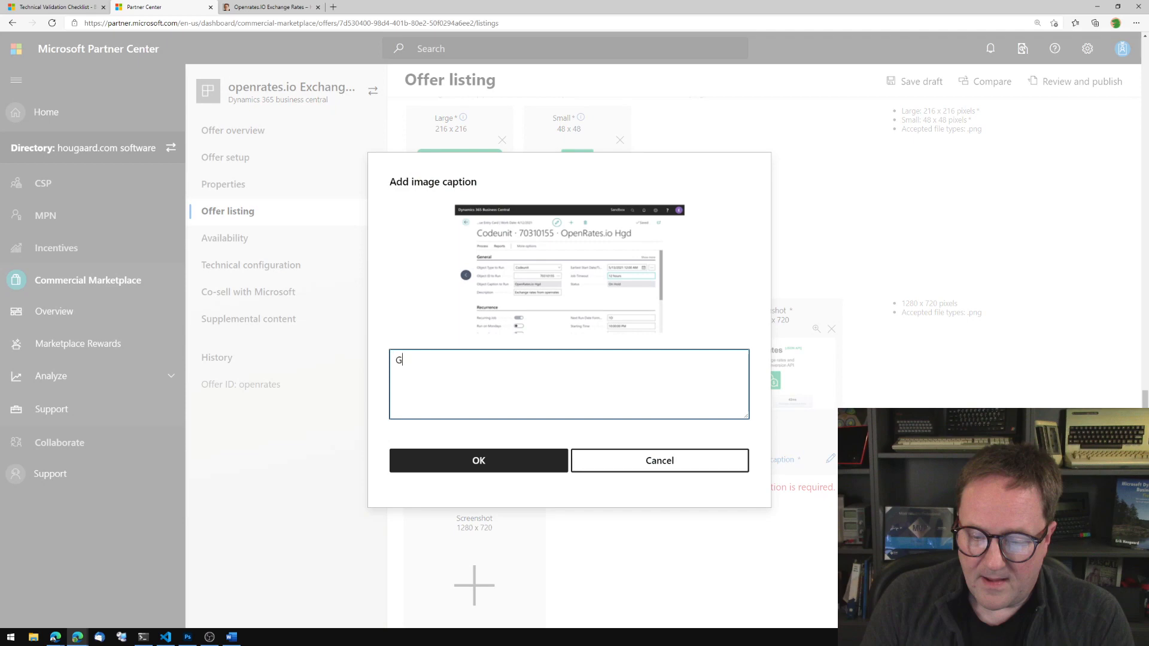
type("et exchange rates from")
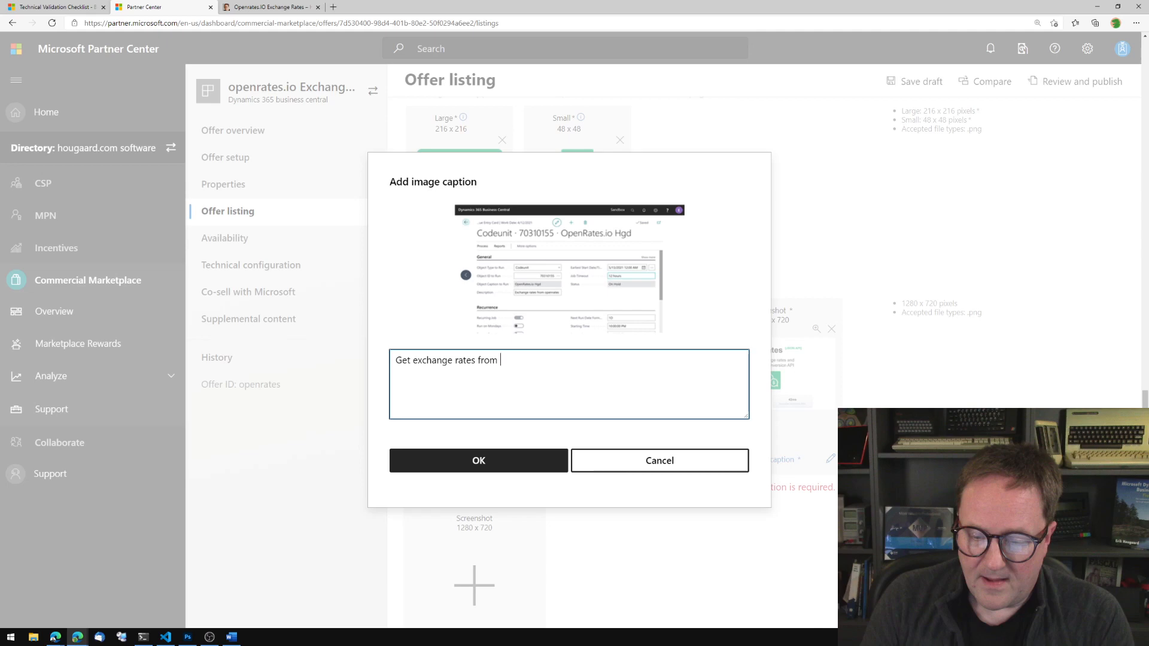
key("BackSpace")
key("BackSpace")
key("BackSpace")
key("BackSpace")
key("BackSpace")
type("with a J")
type("ob Queue")
key("Left")
key("Left")
key("Left")
key("Left")
key("Left")
key("Left")
key("Left")
key("Delete")
key("Delete")
key("Delete")
key("BackSpace")
key("Delete")
type("using")
key("Delete")
type("the")
key("Delete")
left_click(492, 464)
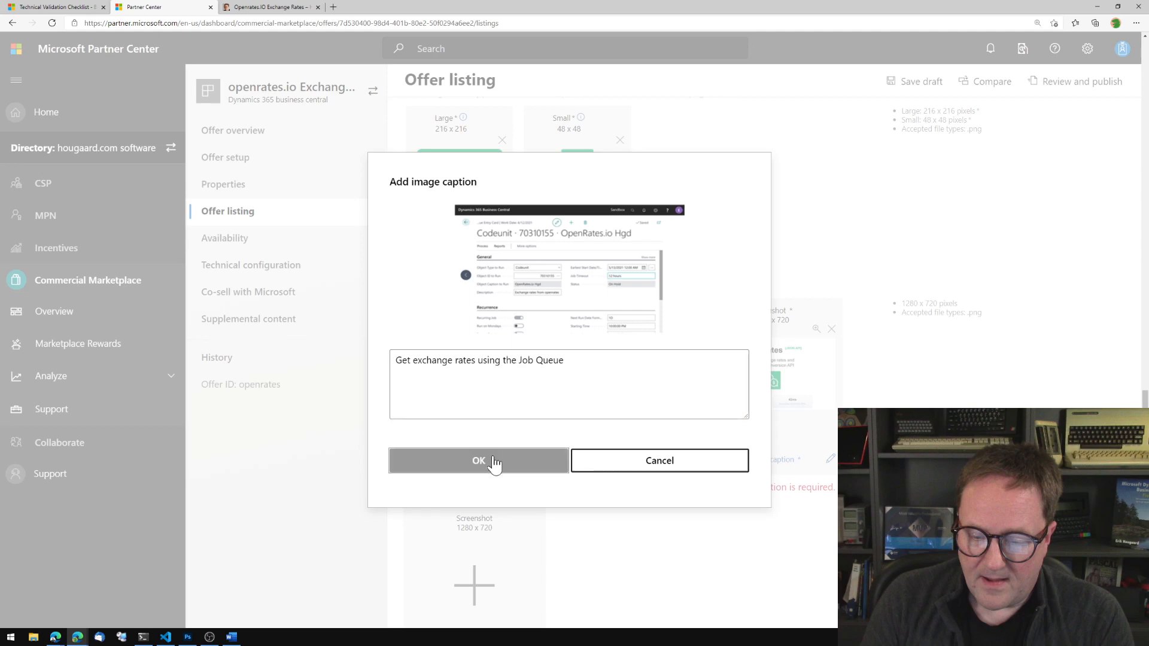
Add the caption "Check out openrates.io for more info" to the third screenshot.
left_click(761, 466)
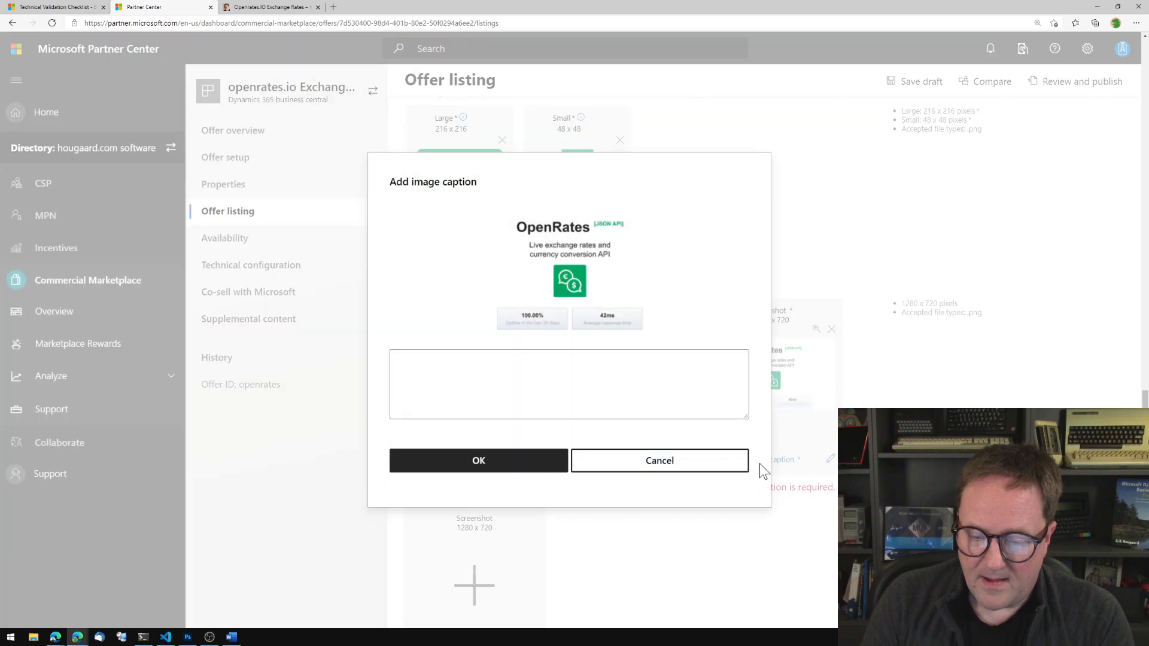
type("Check o")
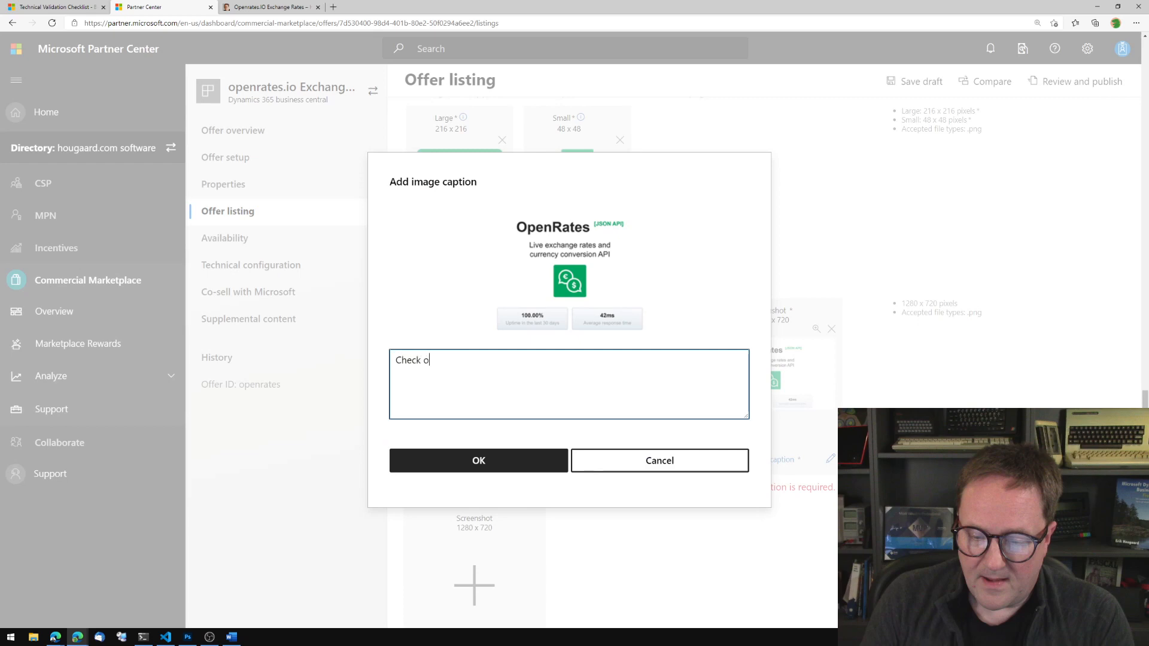
type("ut openrates.io for more info")
left_click(491, 465)
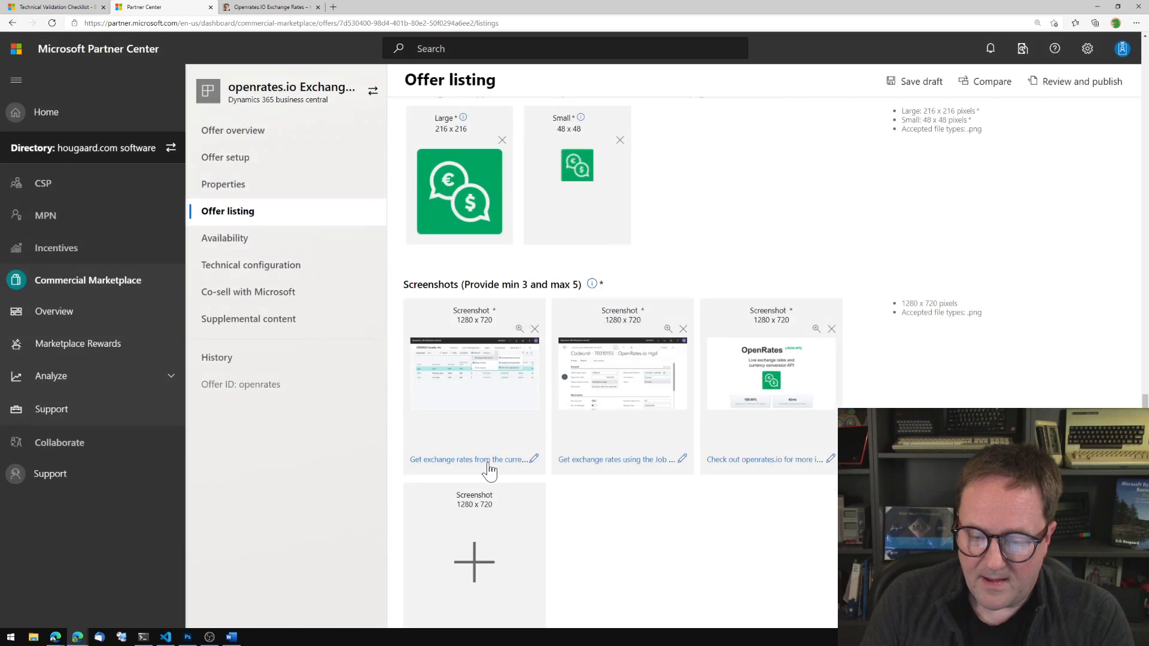
Save the offer listing as a draft and open the offer's Availability page.
scroll(591, 522, "down", 3)
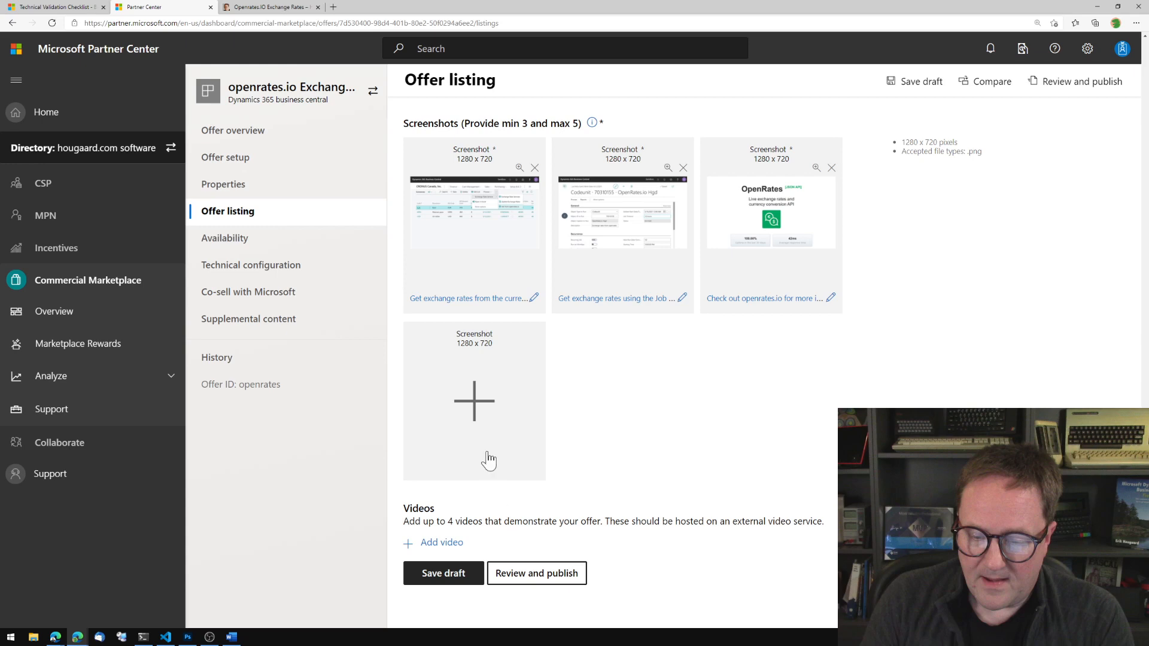
left_click(454, 570)
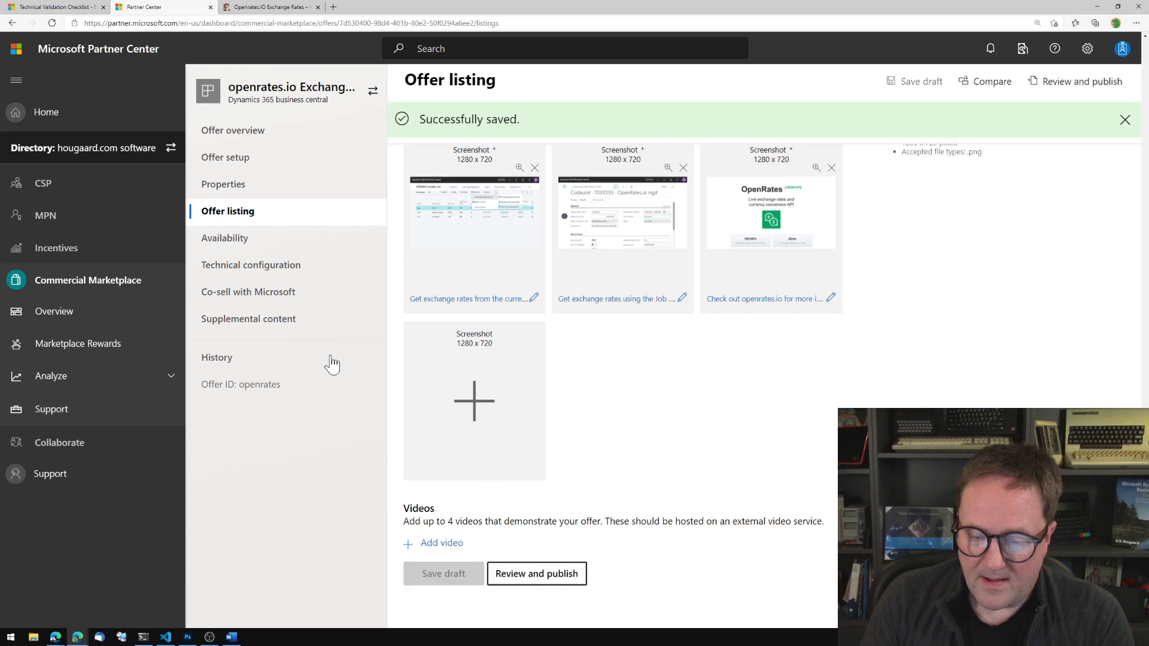
left_click(251, 249)
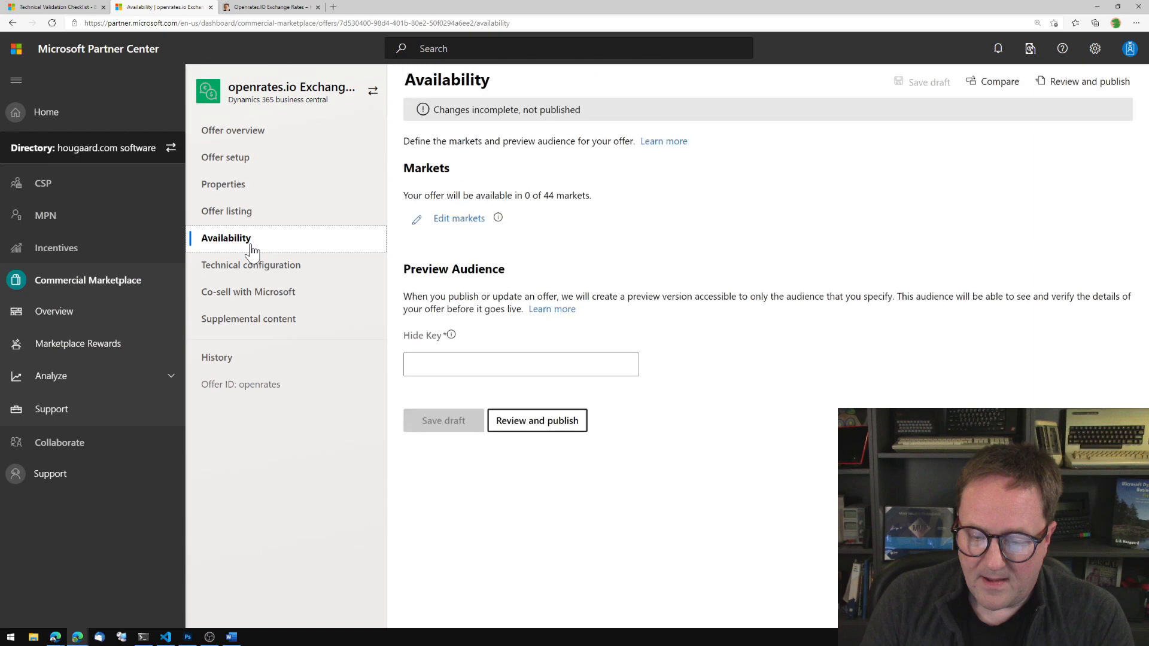
Make the offer available in all markets and save the market selection.
left_click(464, 220)
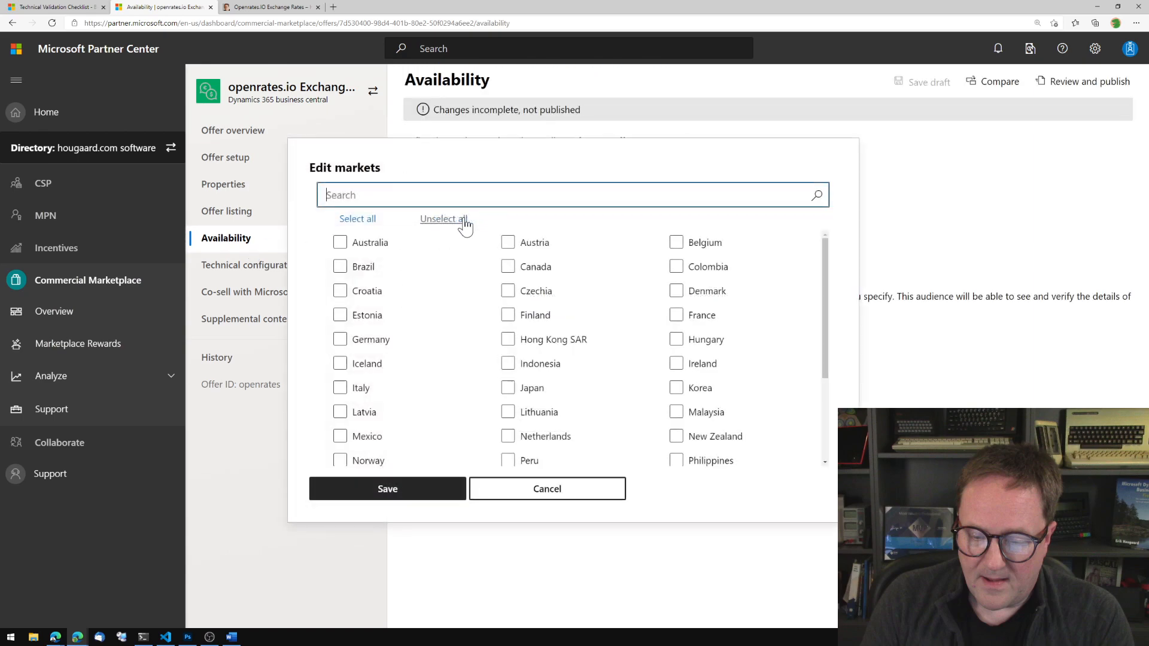
left_click(362, 220)
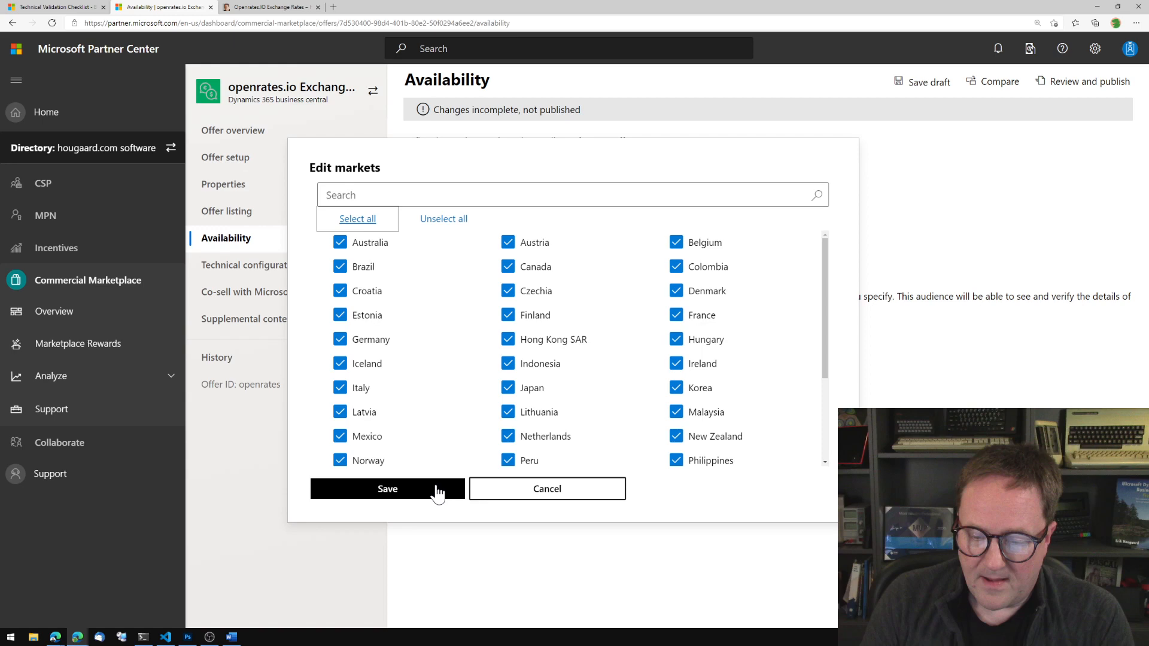
scroll(471, 433, "down", 3)
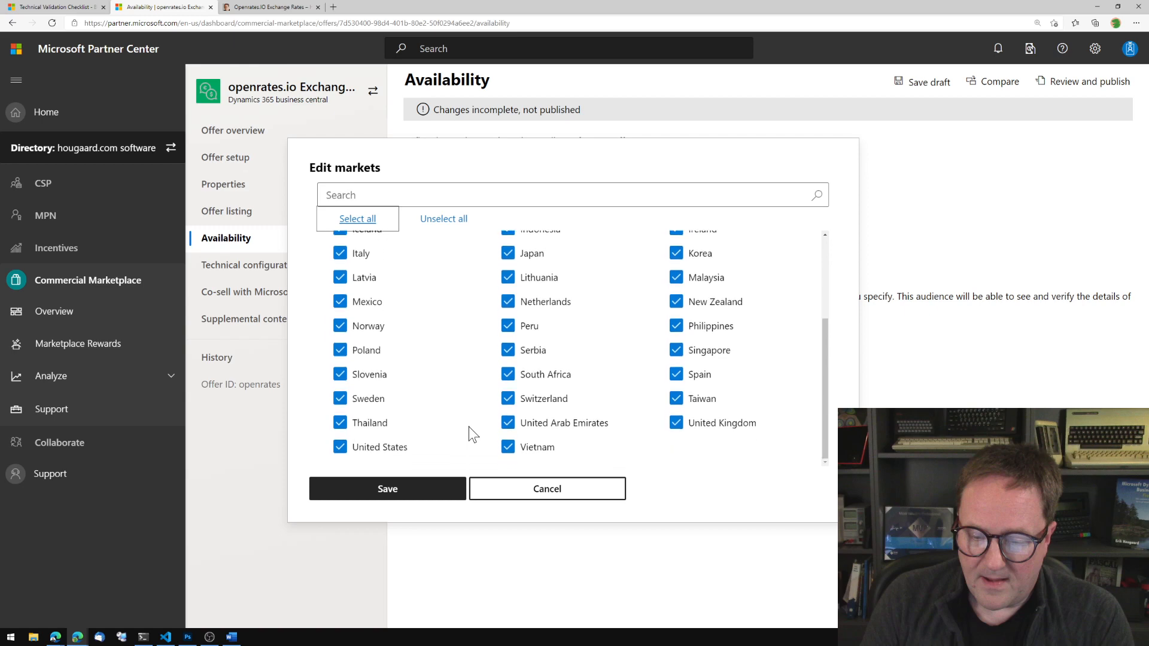
scroll(469, 426, "up", 3)
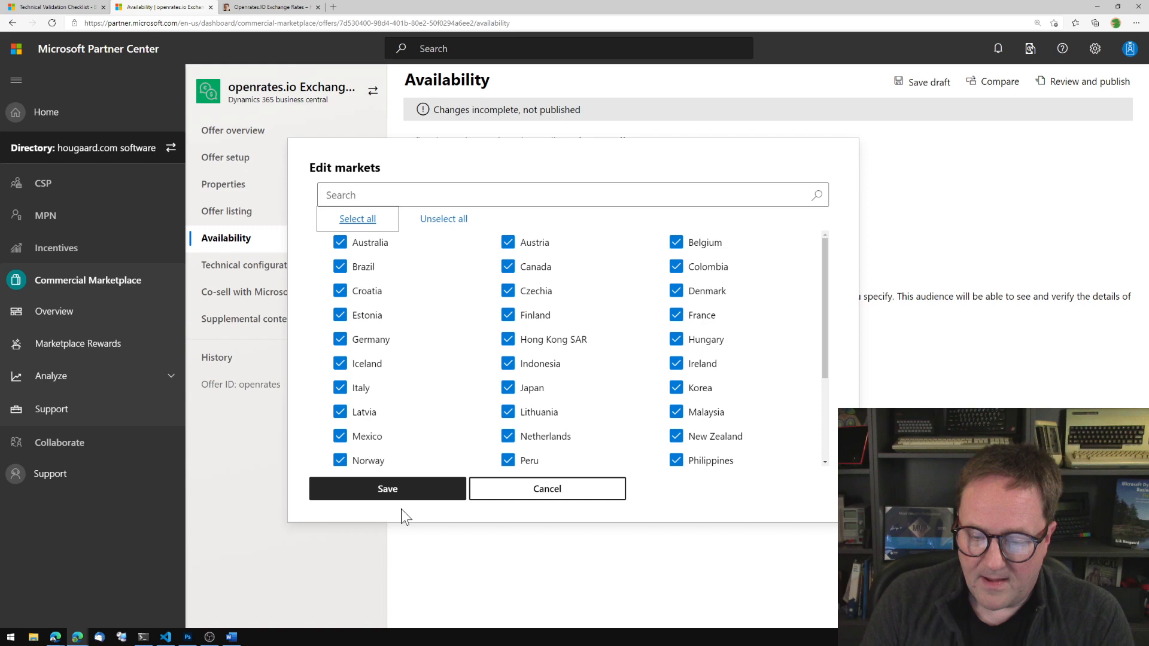
left_click(390, 492)
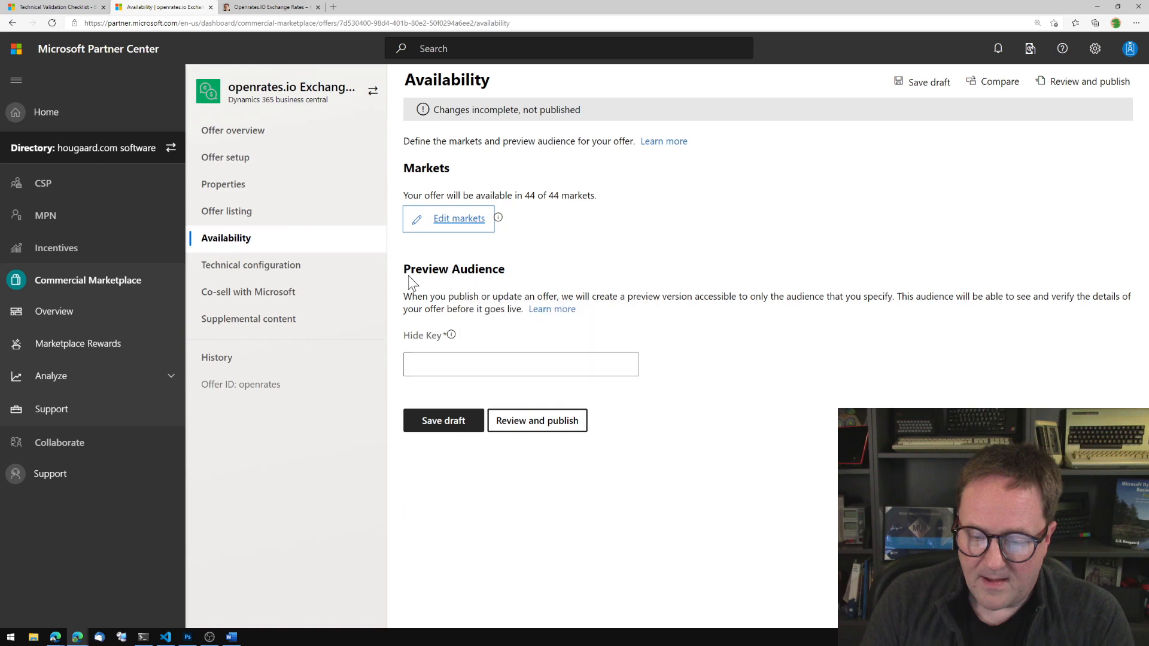
Enter the hide key for the preview audience and save the availability settings as a draft.
left_click(473, 364)
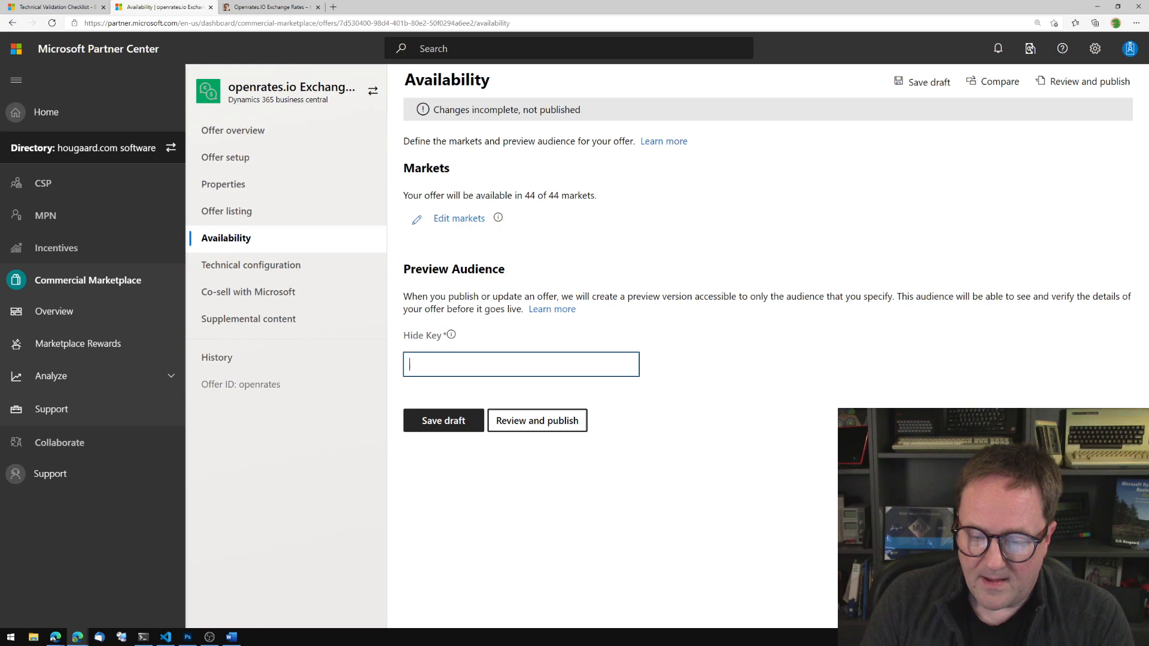
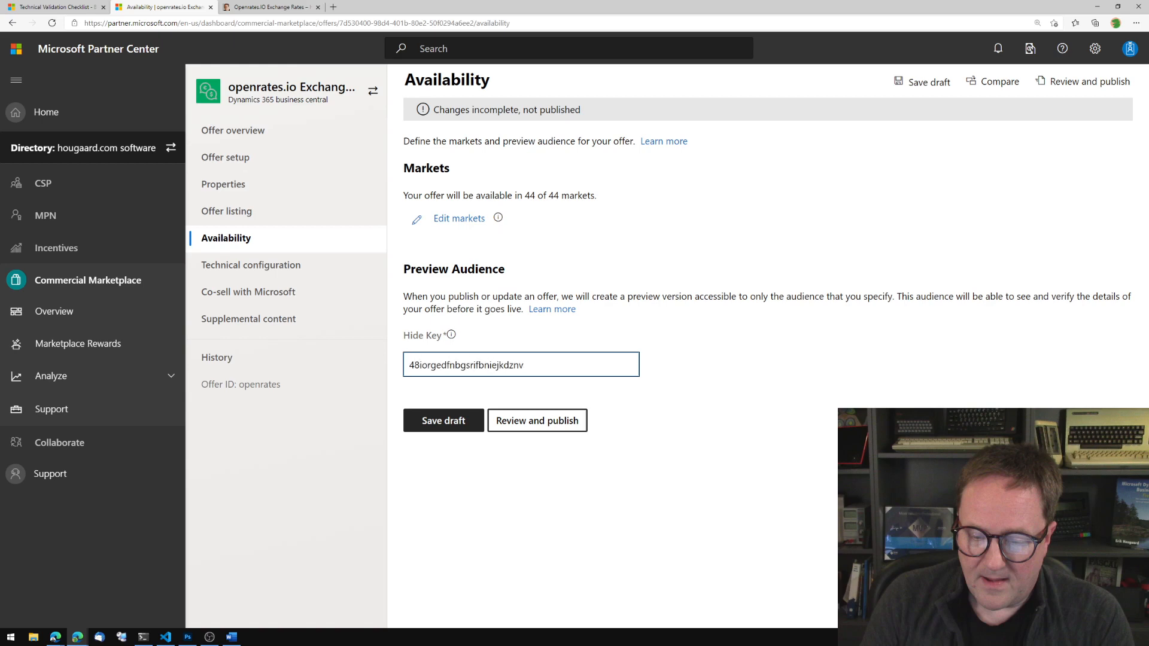
left_click(450, 426)
left_click(452, 429)
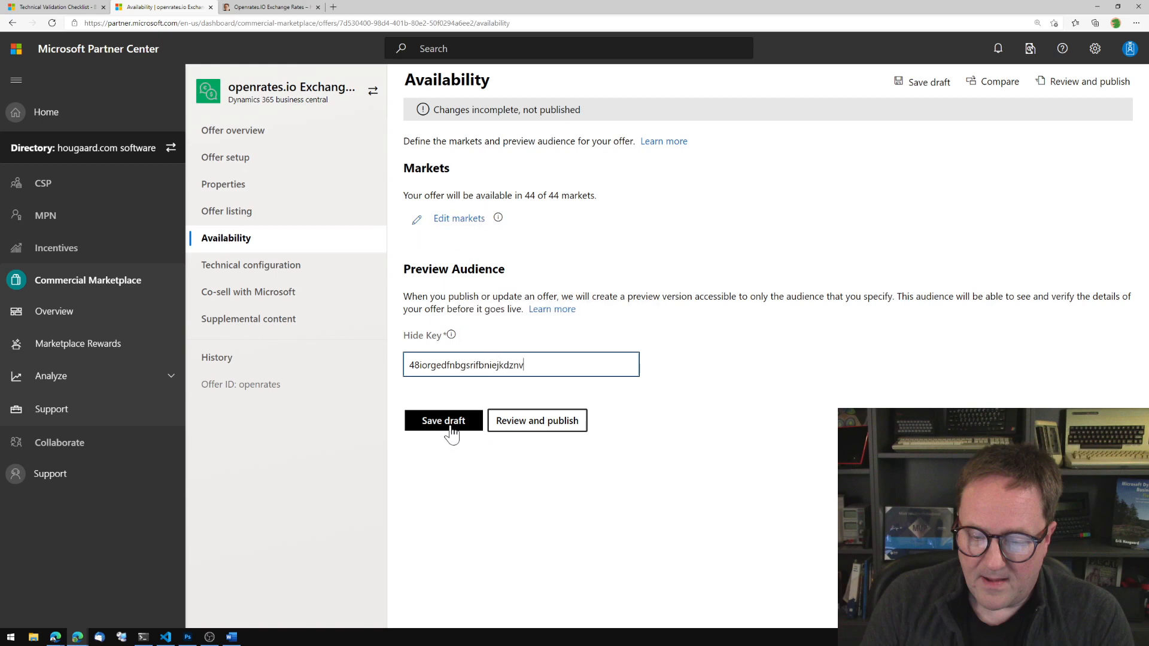
left_click(444, 425)
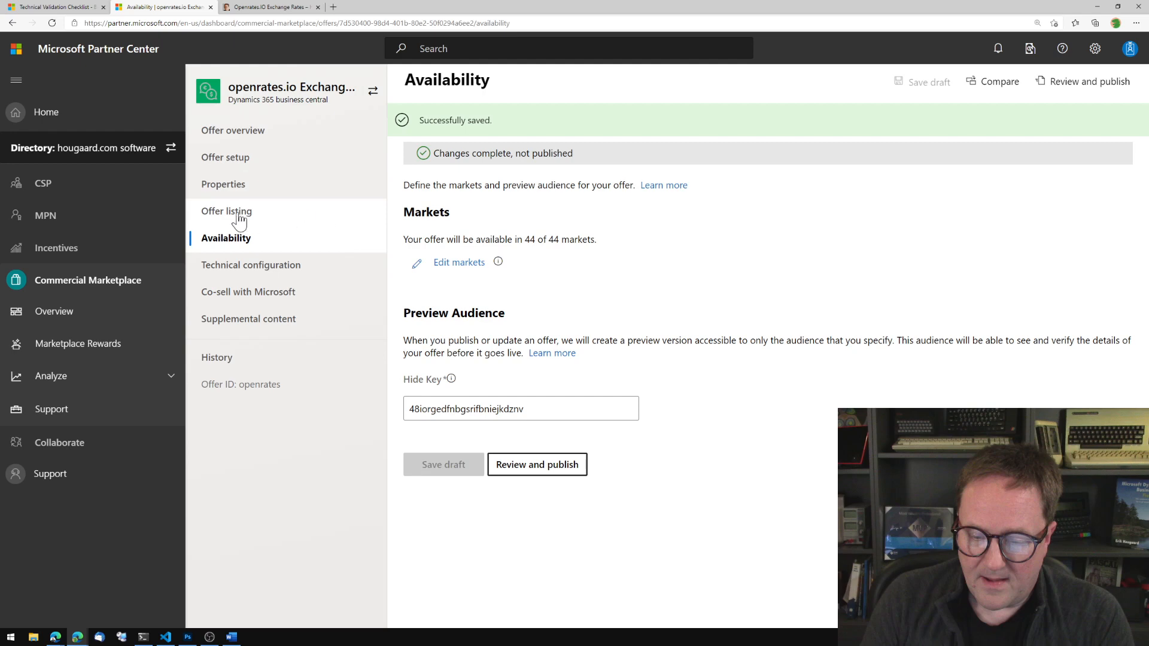
Paste the Supported Editions, Supported Countries and Supported Languages sections at the end of the offer listing's description and save the draft.
left_click(239, 214)
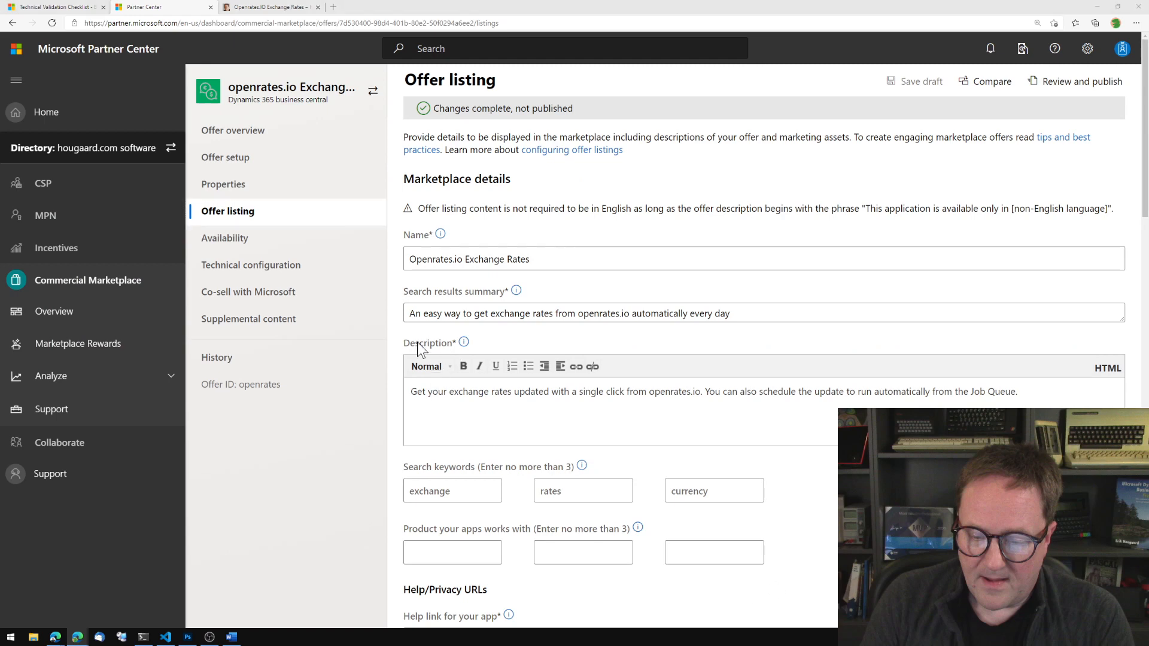
left_click(1018, 392)
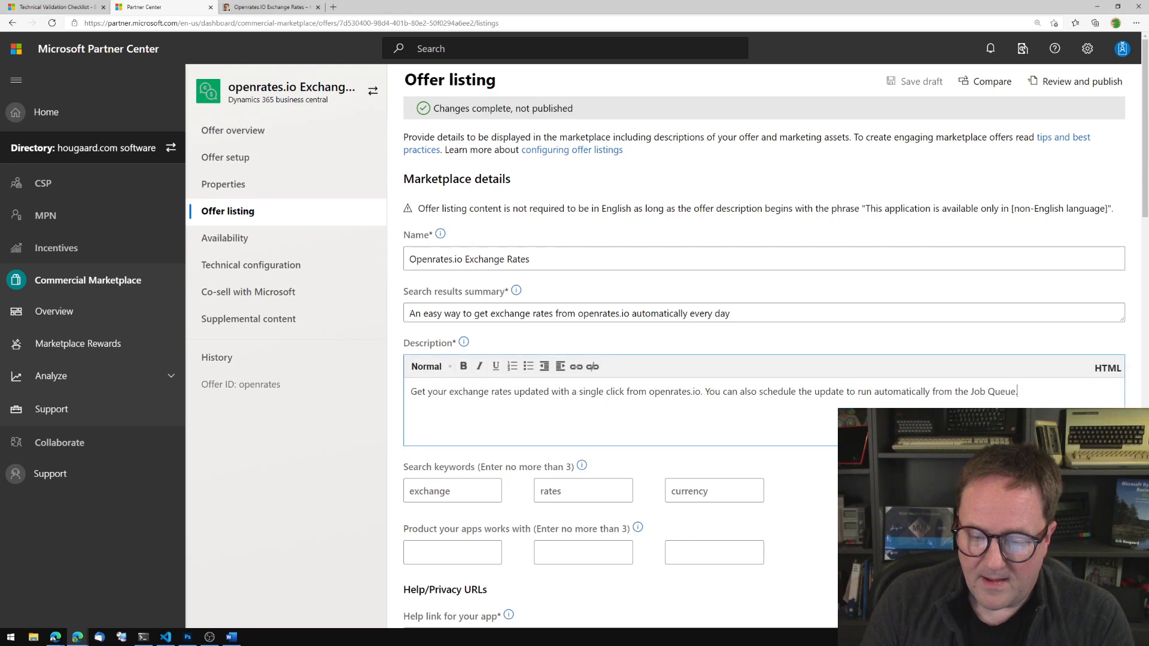
key("Return")
key("ctrl+v")
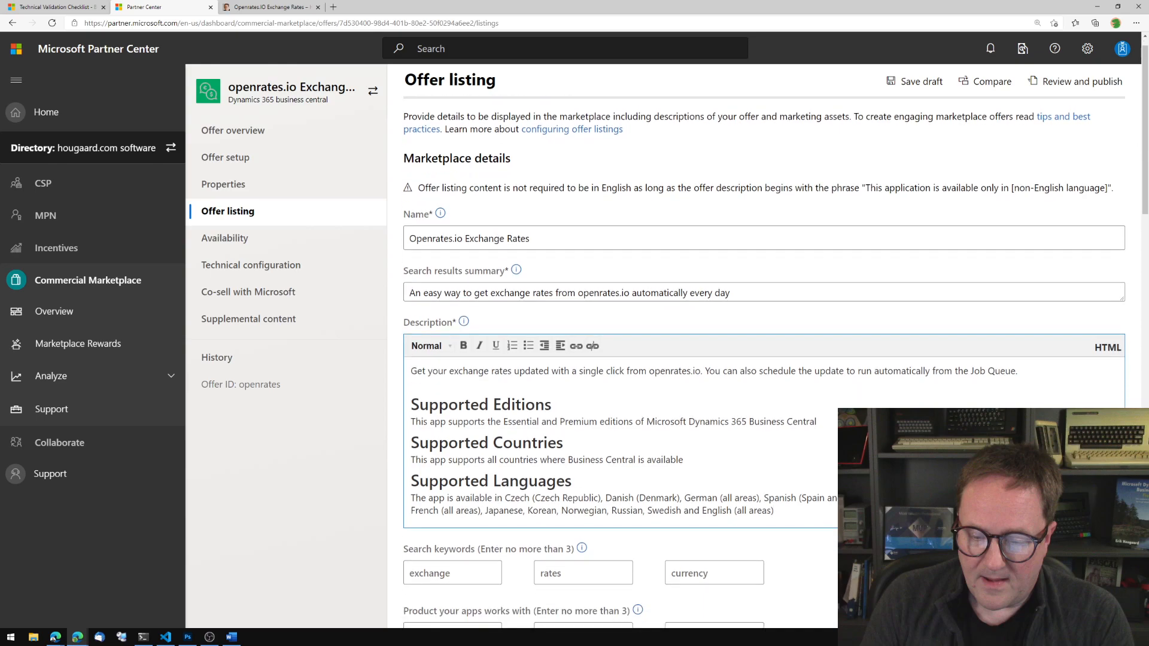
scroll(515, 446, "down", 12)
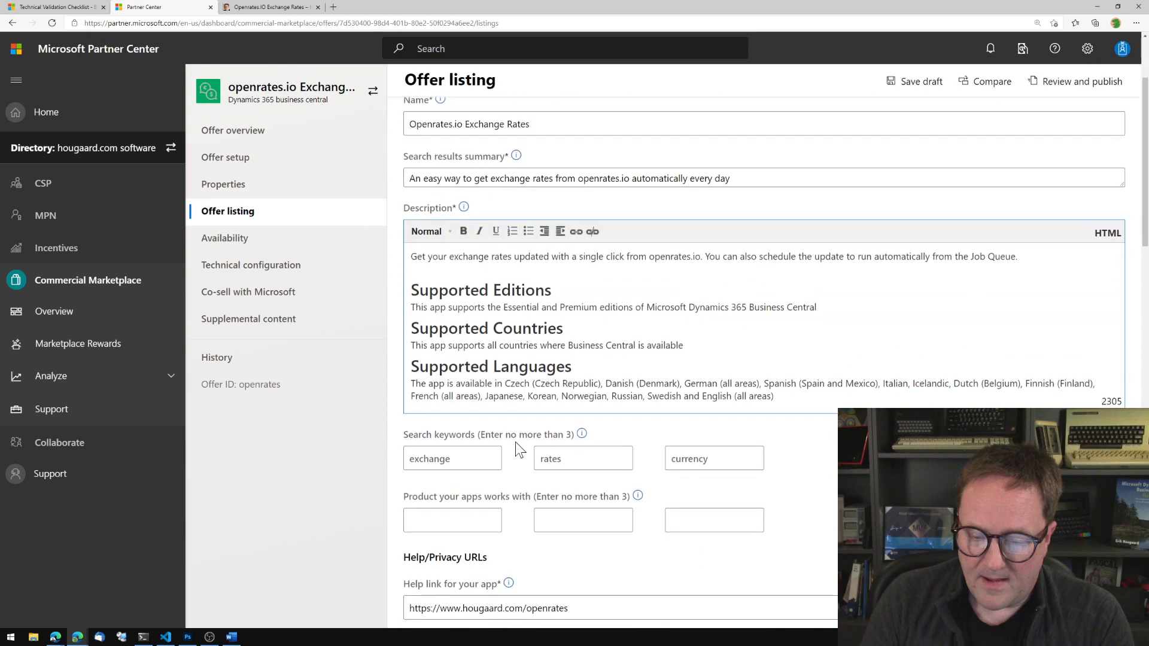
scroll(515, 442, "down", 10)
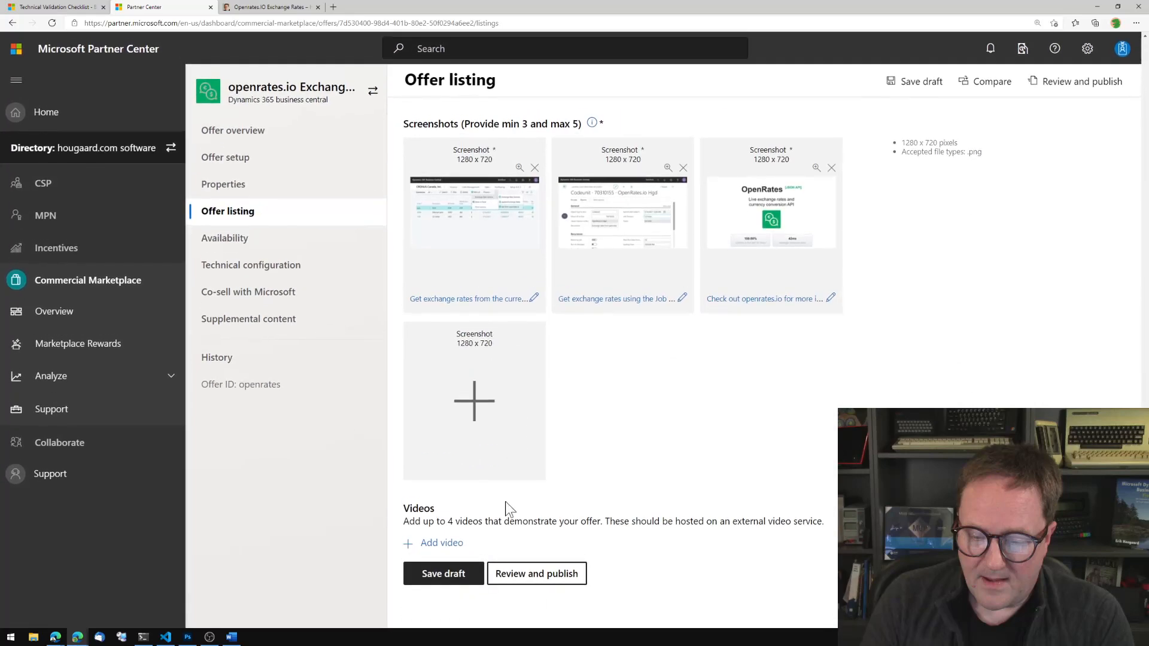
left_click(454, 573)
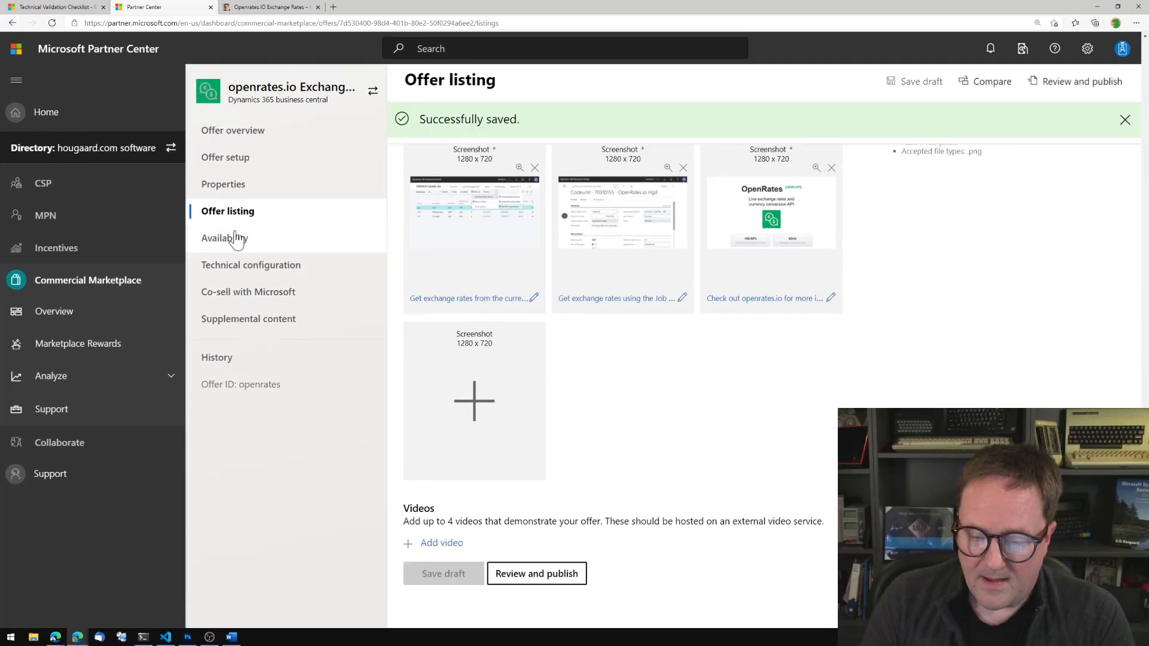
Upload the openrates.io Exchange Rates 1.0.0.7 .app file from build\installer as the extension package in the technical configuration and save the draft.
left_click(248, 273)
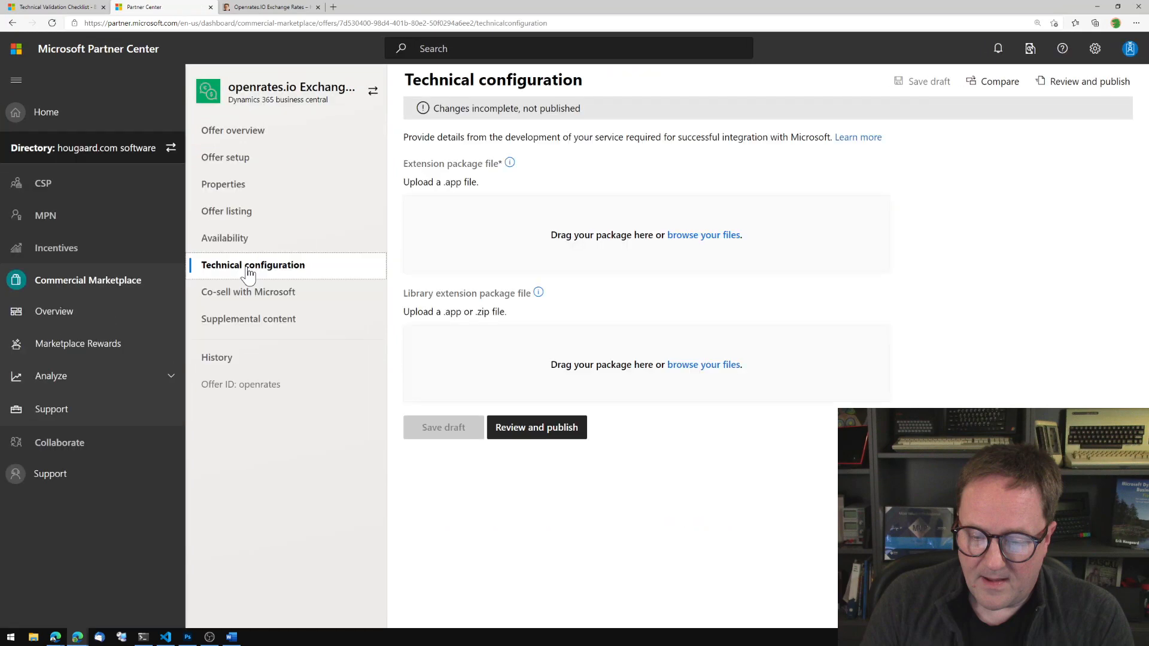
left_click(703, 236)
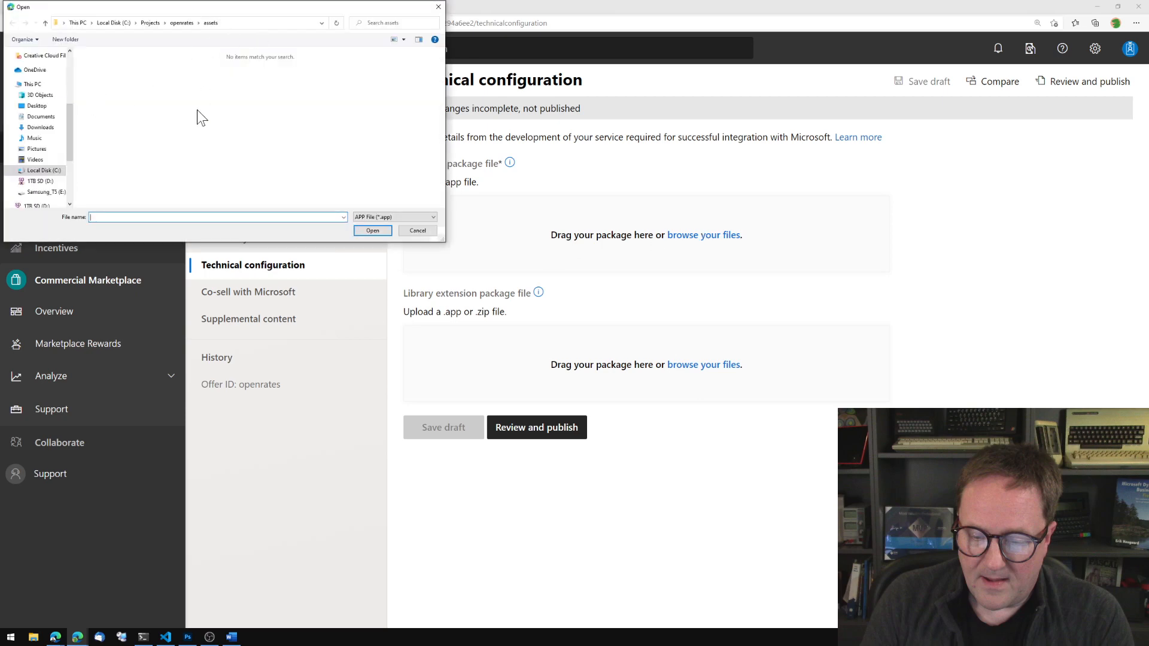
left_click(185, 24)
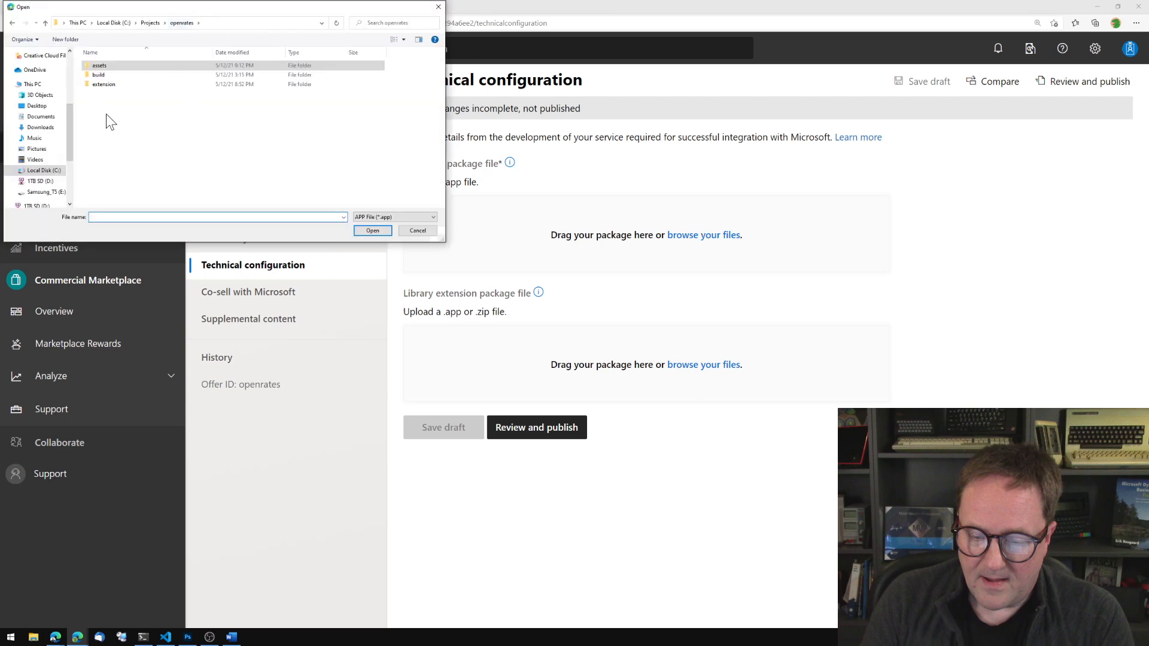
double_click(99, 76)
double_click(105, 65)
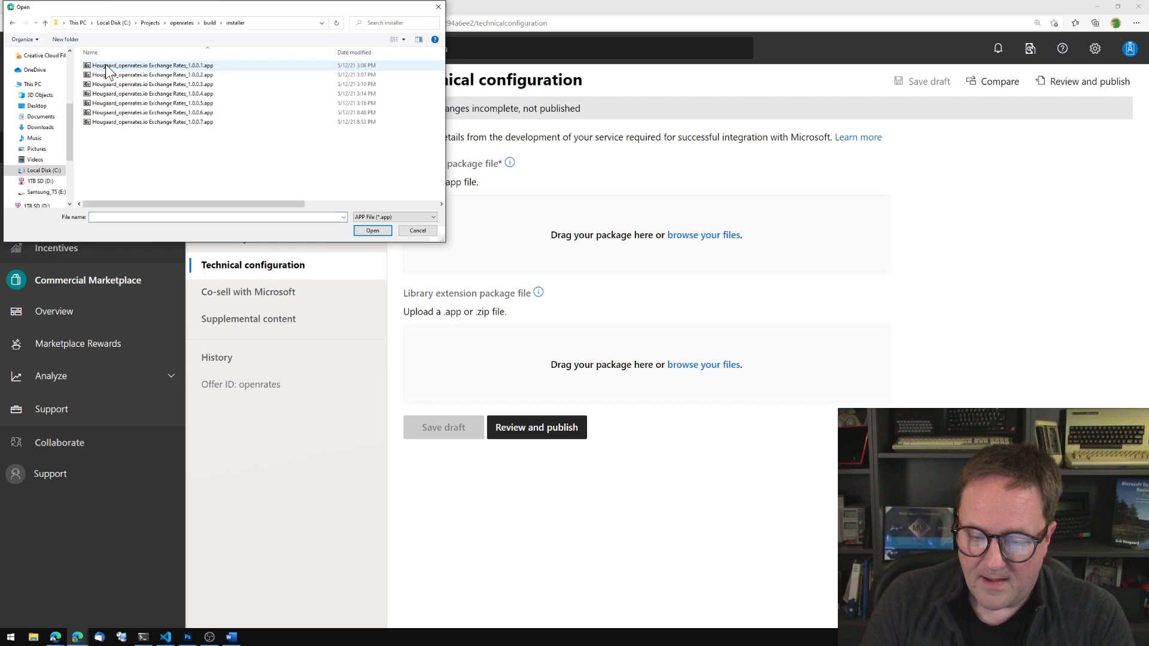
left_click(169, 123)
double_click(168, 125)
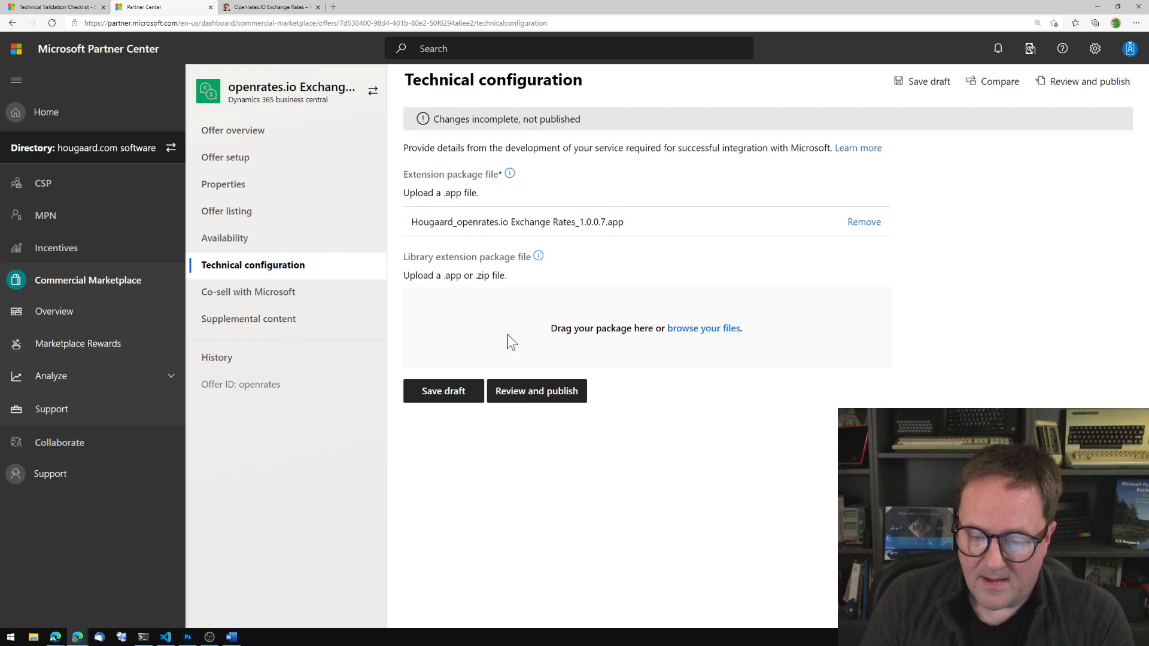
left_click(453, 388)
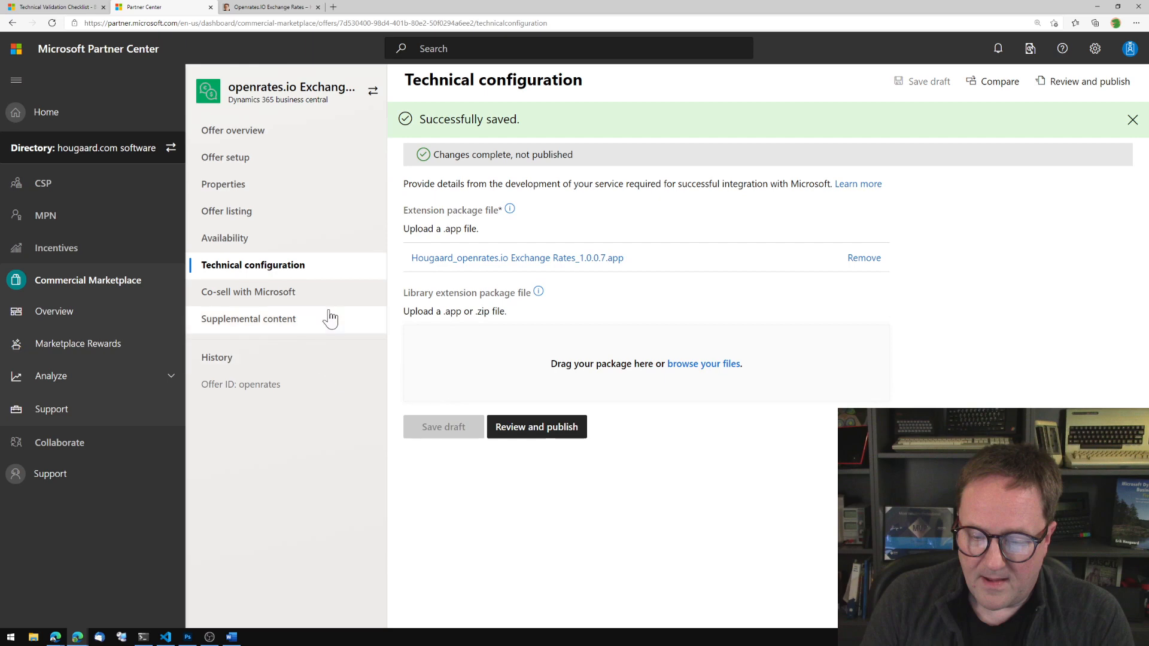
Review the optional Co-sell with Microsoft page, including its listing, document and contact requirements.
left_click(264, 295)
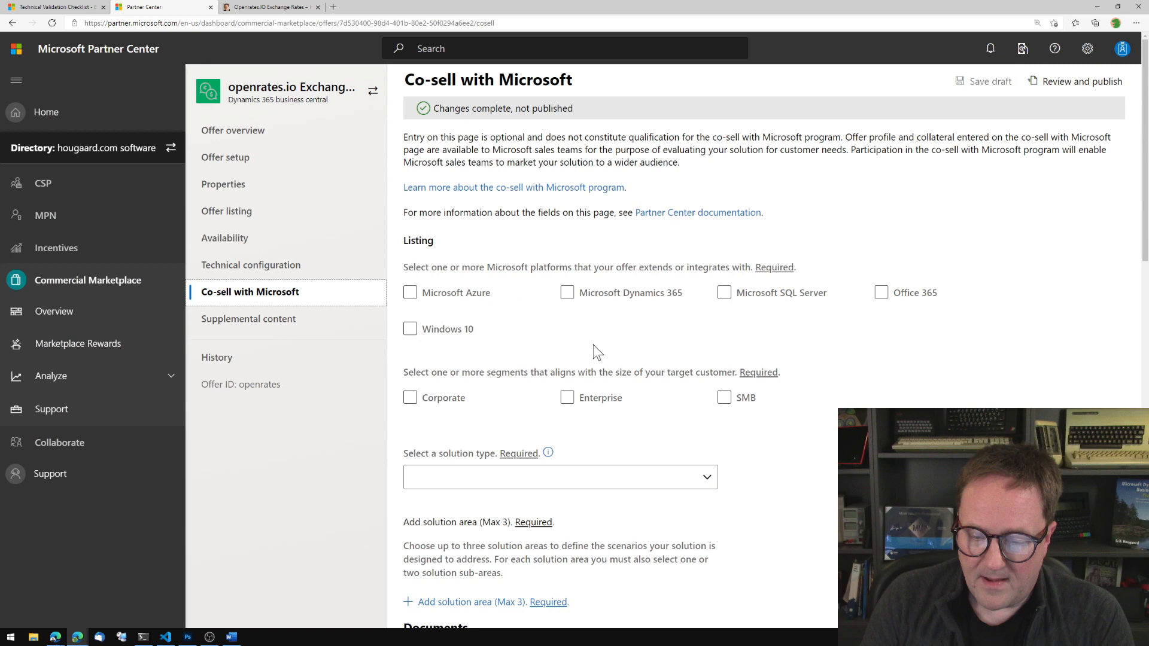
left_click(746, 299)
left_click(758, 295)
scroll(587, 536, "down", 15)
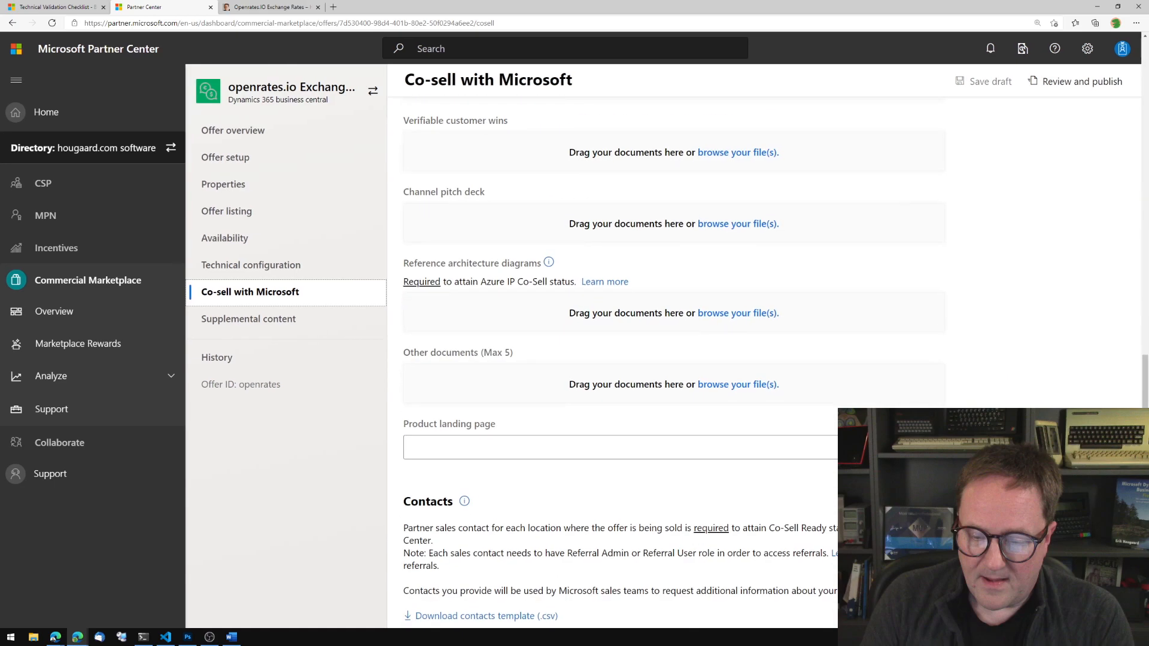
scroll(590, 538, "down", 3)
left_click(587, 536)
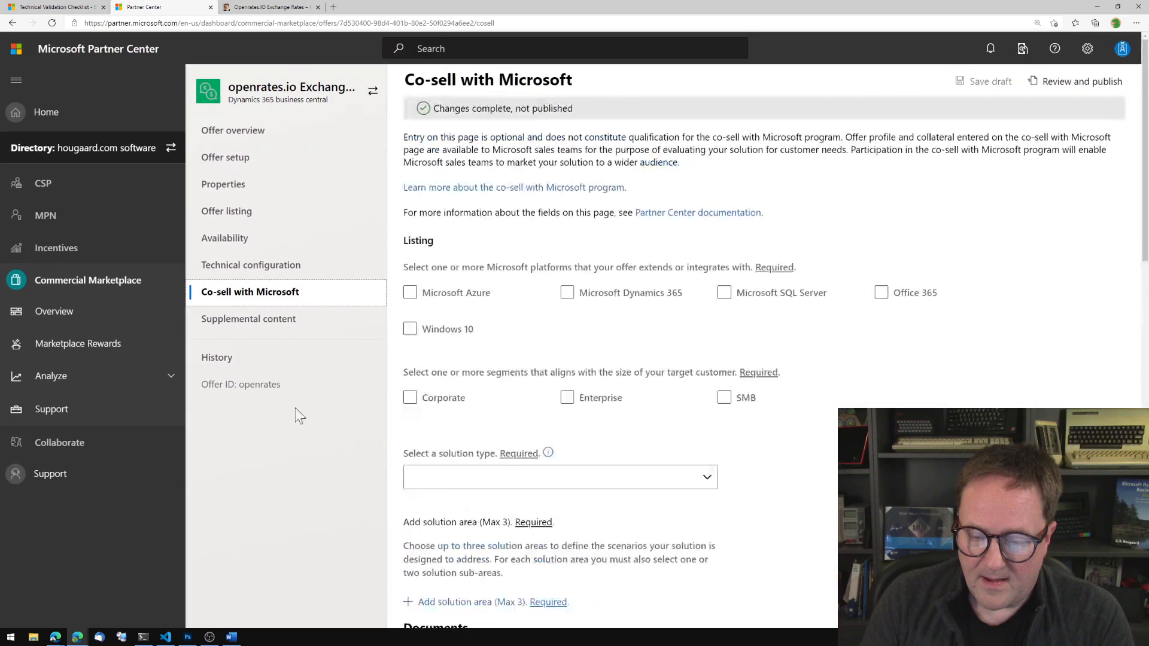
Add Premium to the supported editions in the offer's supplemental content and check the explanation of the target release.
left_click(256, 323)
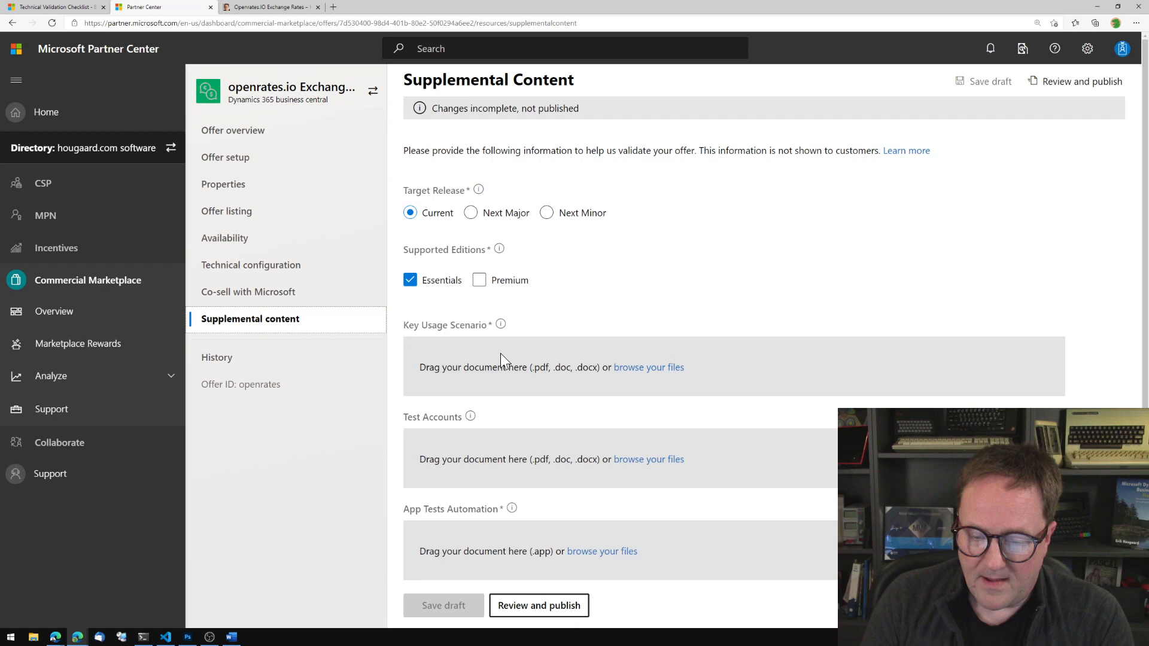
left_click(479, 280)
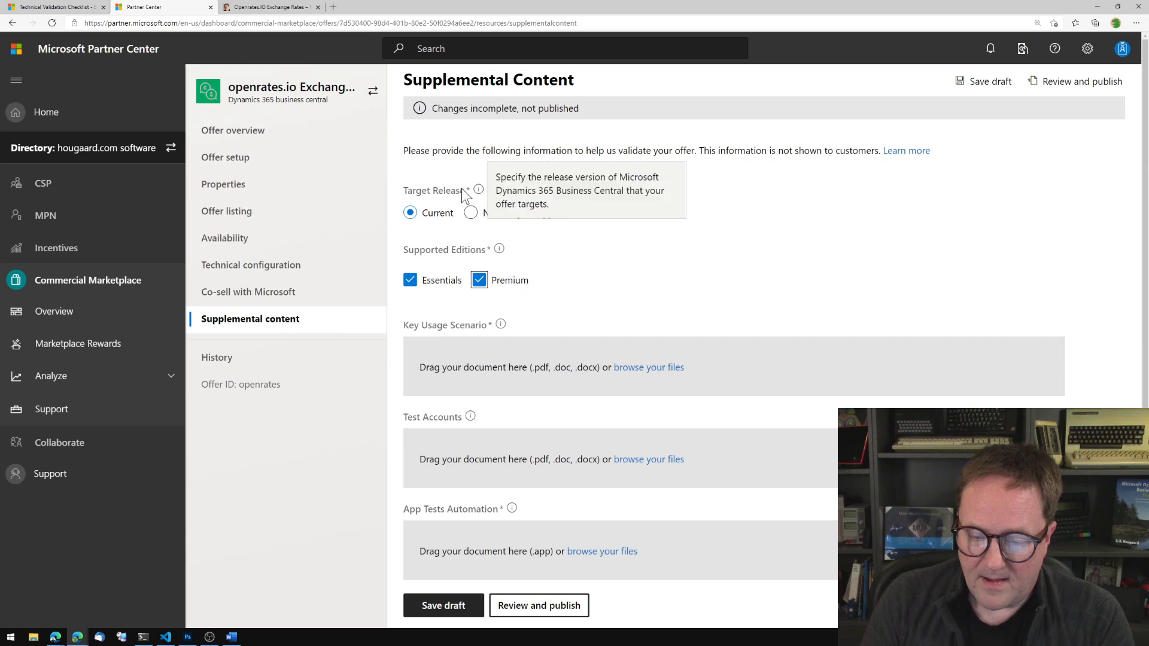
mouse_move(478, 191)
mouse_move(503, 191)
left_mouse_down()
mouse_move(566, 232)
mouse_move(507, 193)
left_mouse_up()
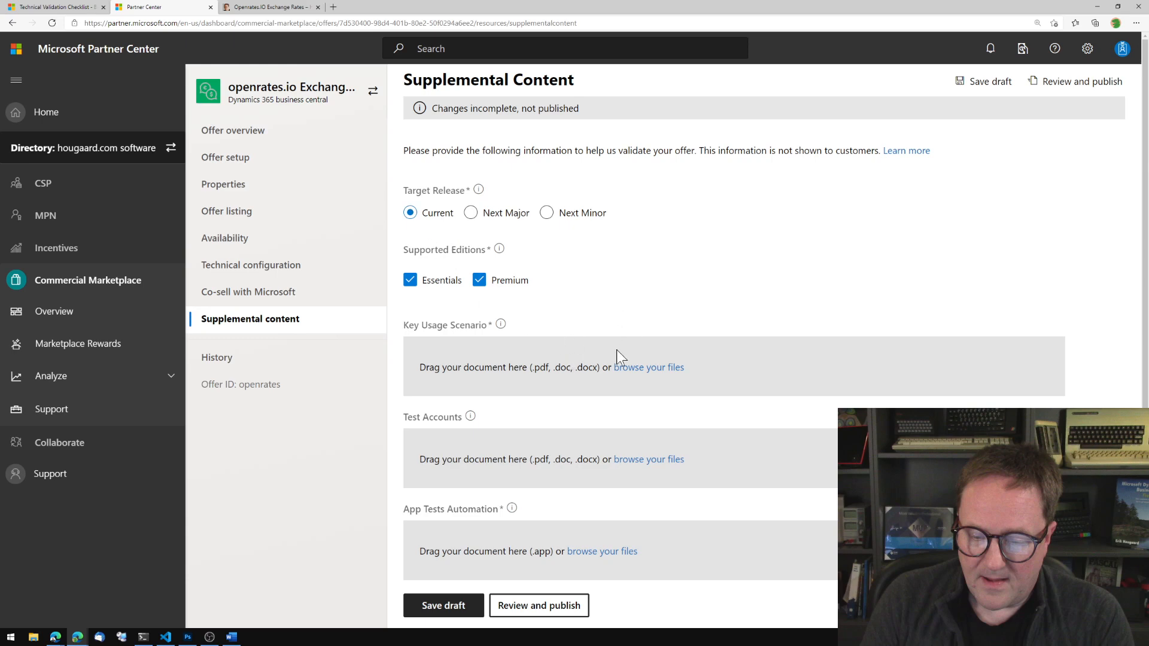
Upload "Get Exchange Rates from openrates.docx" from the openrates assets folder as the key usage scenario.
left_click(643, 372)
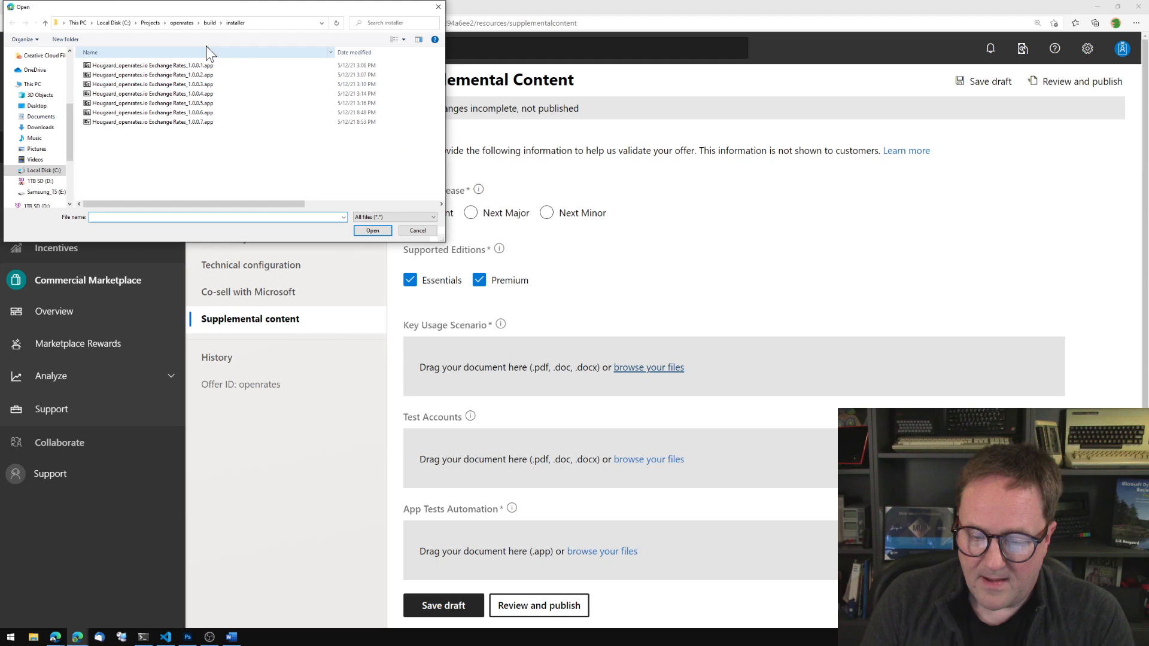
left_click(181, 23)
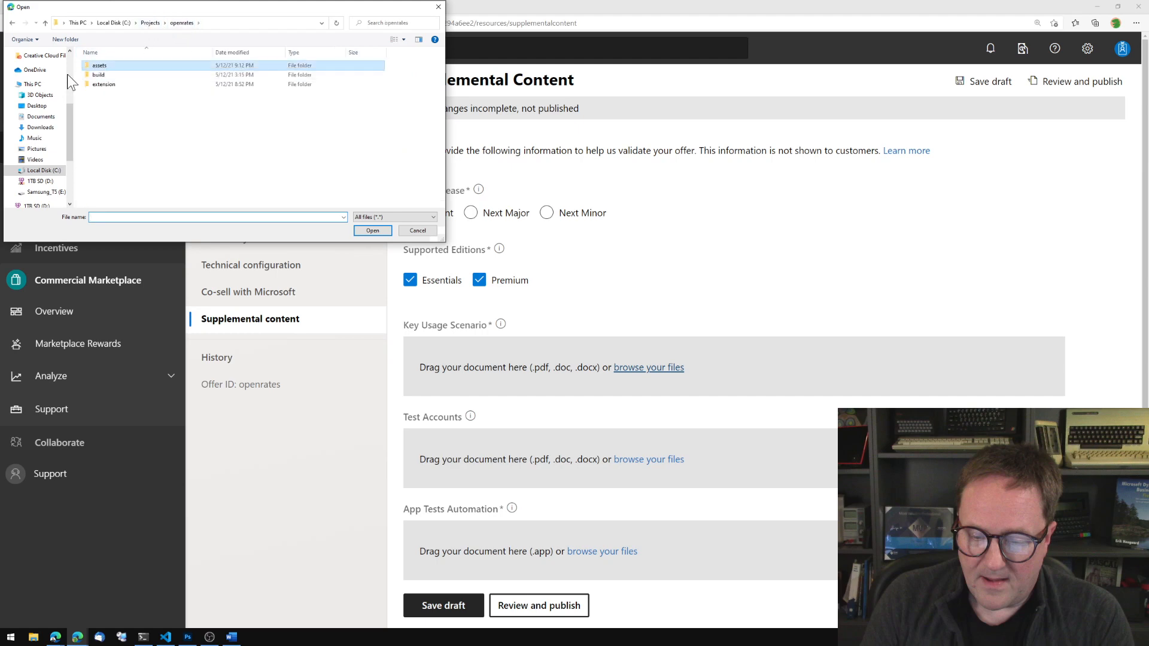
double_click(102, 65)
left_click(164, 77)
double_click(164, 77)
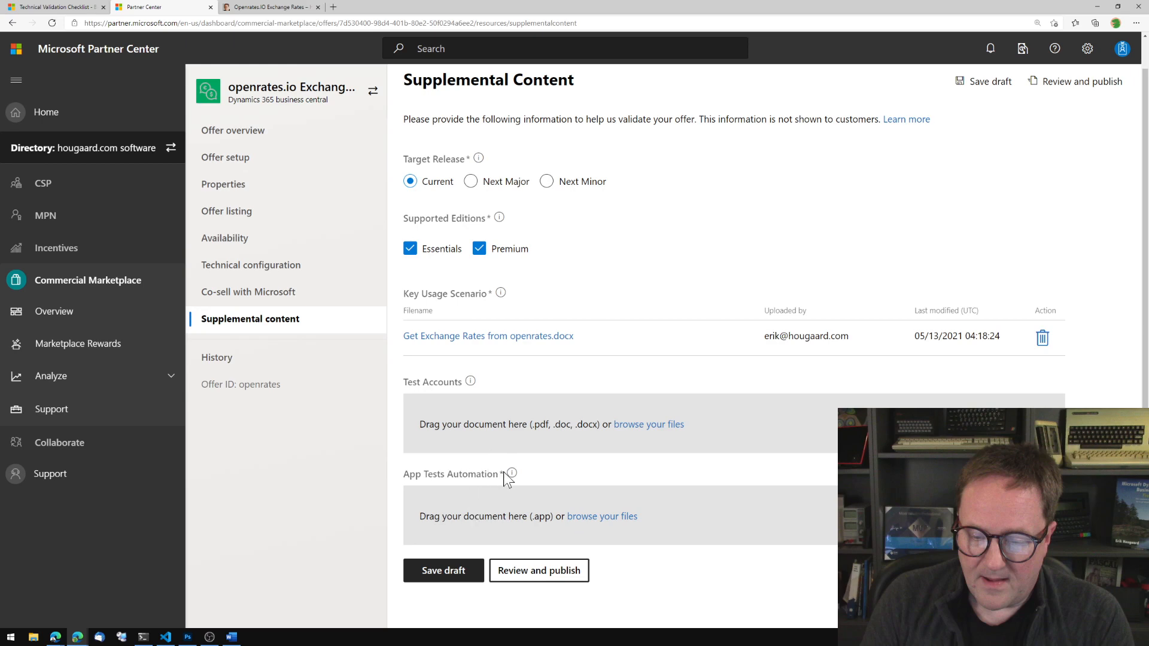
Start choosing the App Tests Automation file and browse to the AL folder under Documents.
mouse_move(511, 473)
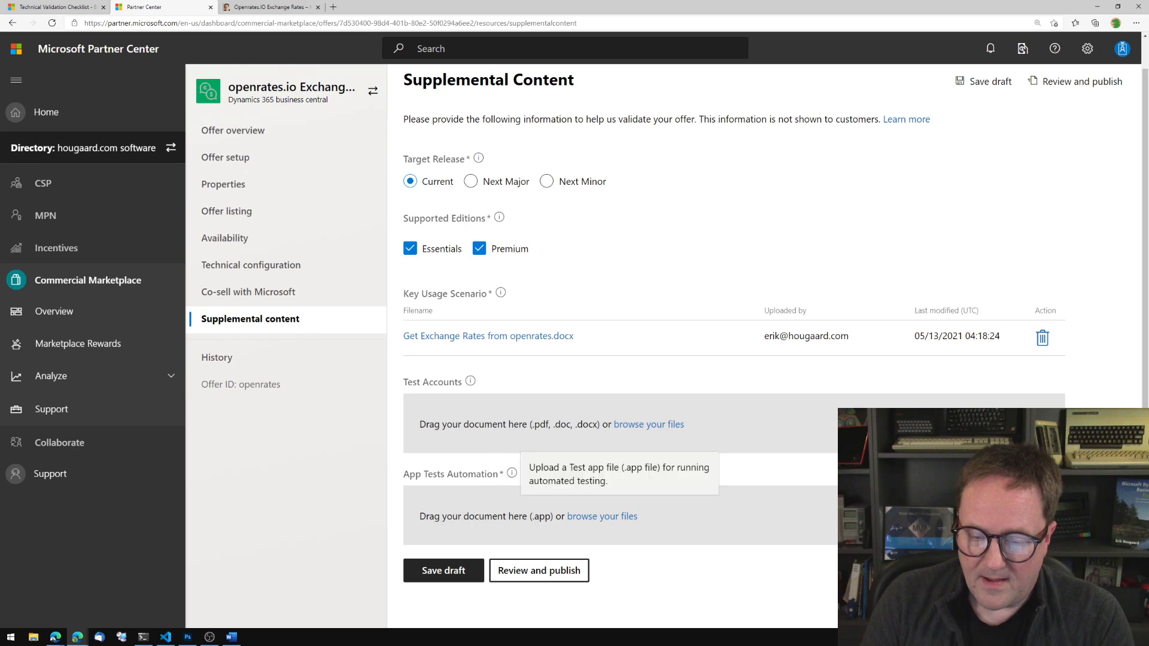
left_click(597, 515)
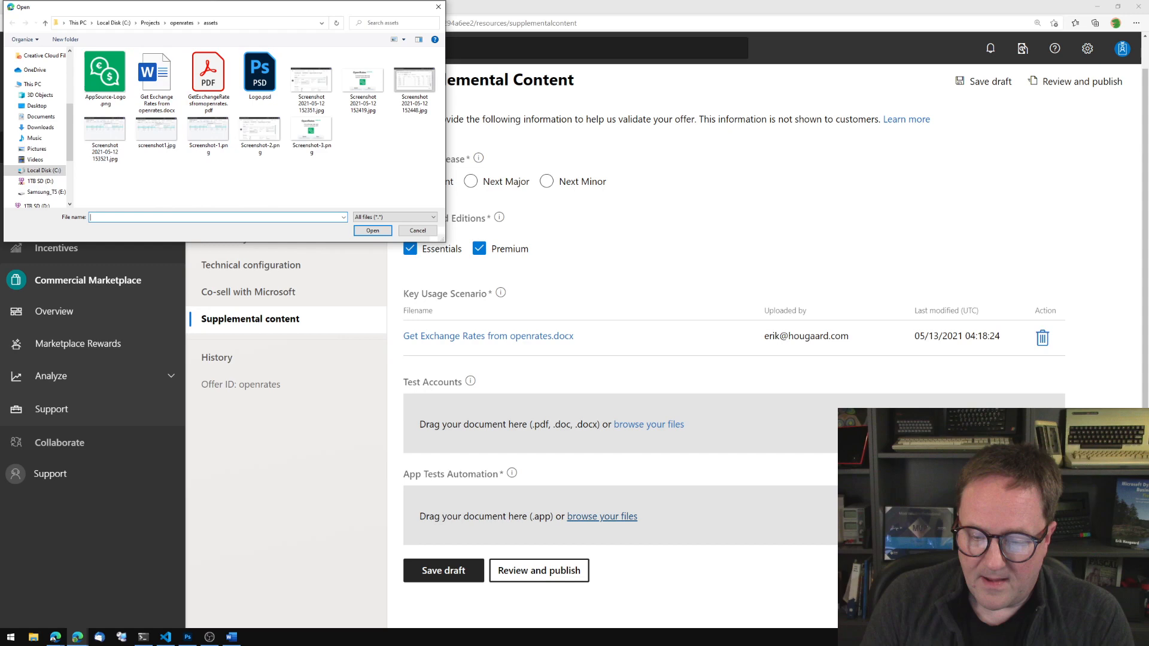
left_click(41, 116)
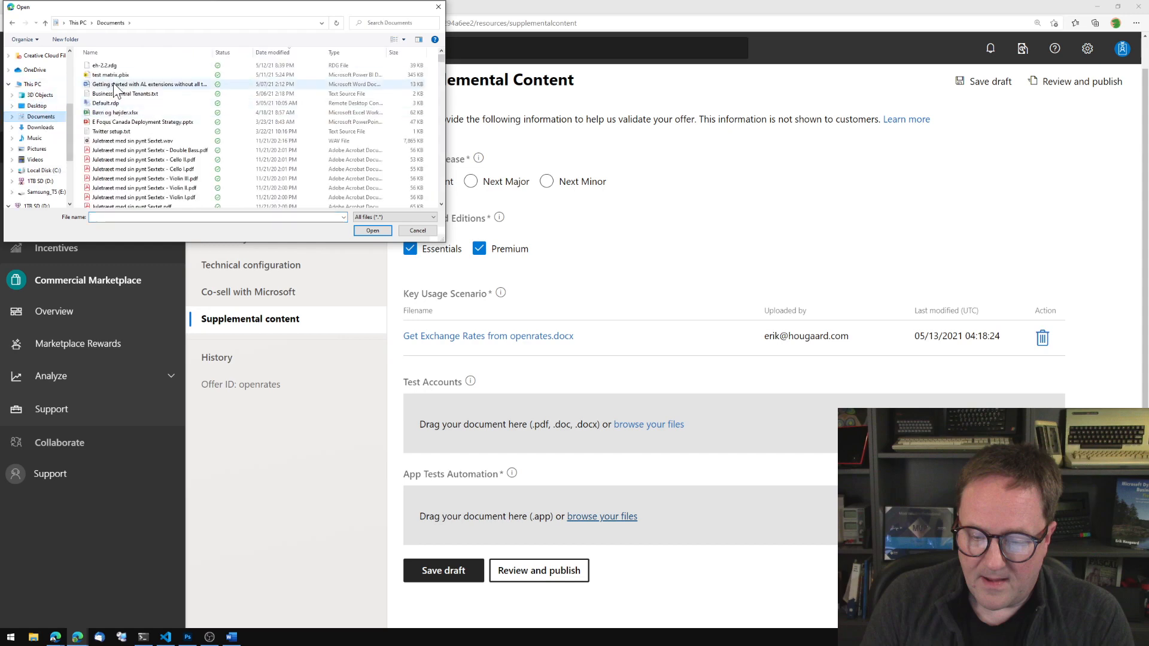
left_click(180, 216)
type("a")
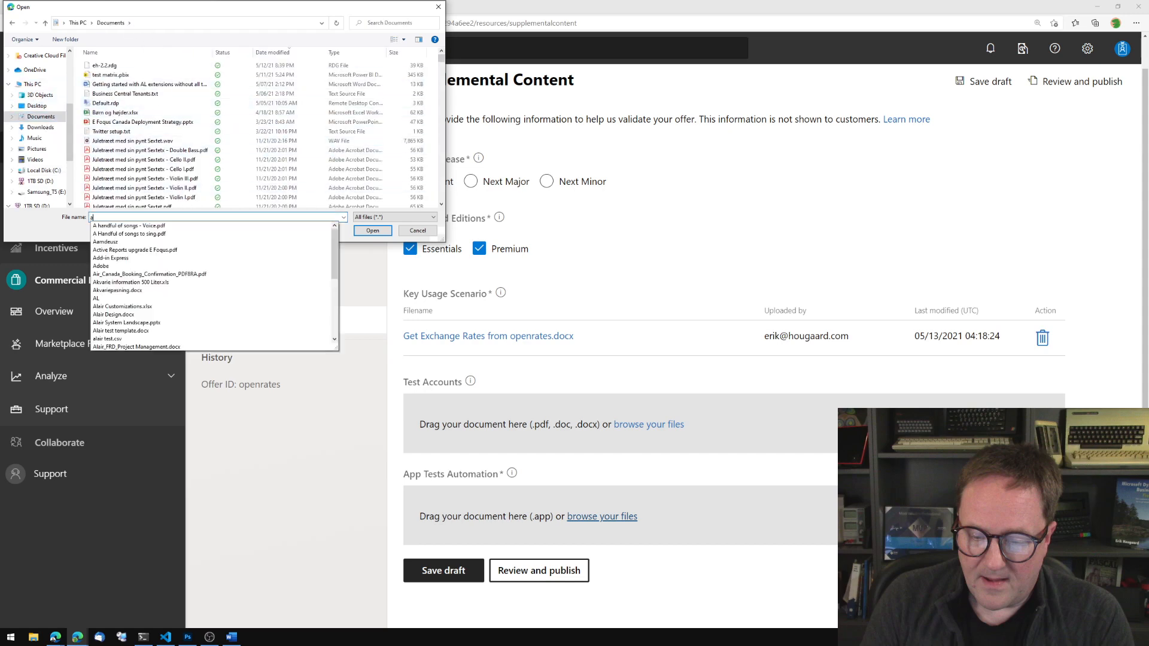
type("l")
key("Return")
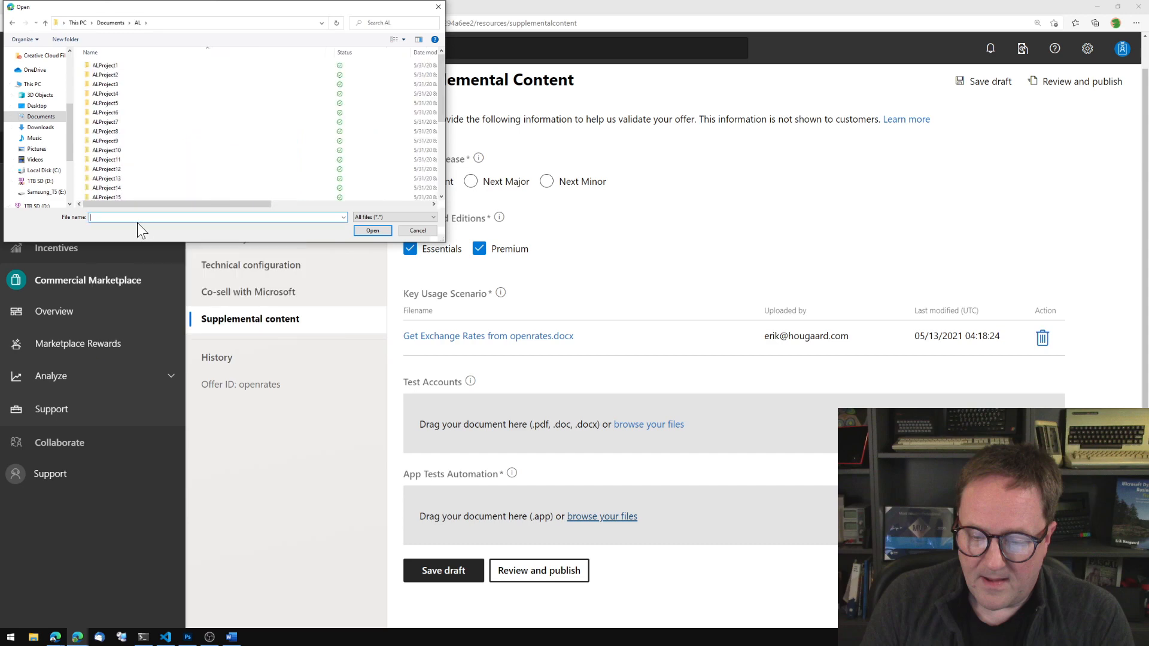
scroll(153, 175, "down", 5)
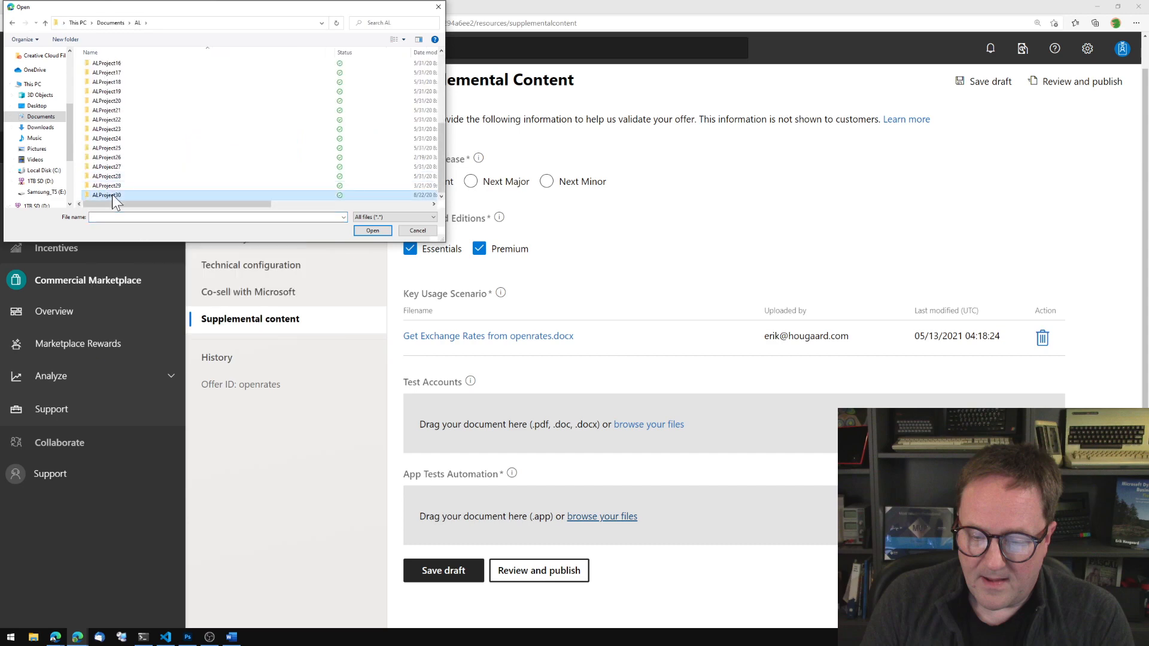
double_click(112, 194)
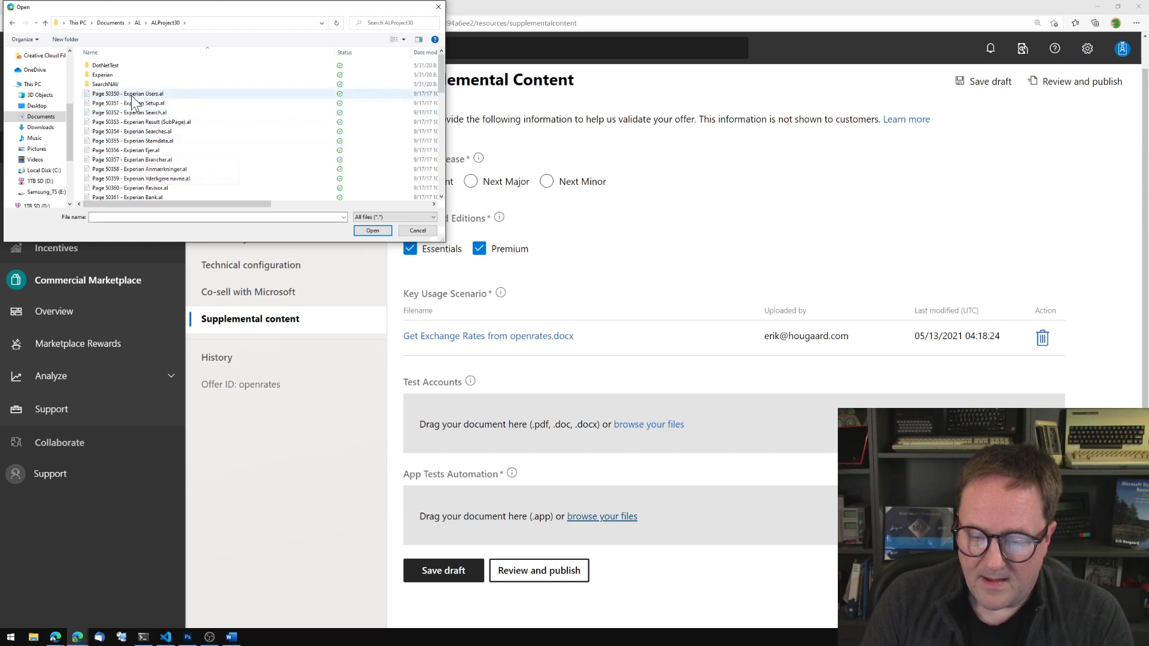
left_click(147, 217)
type("..")
key("Return")
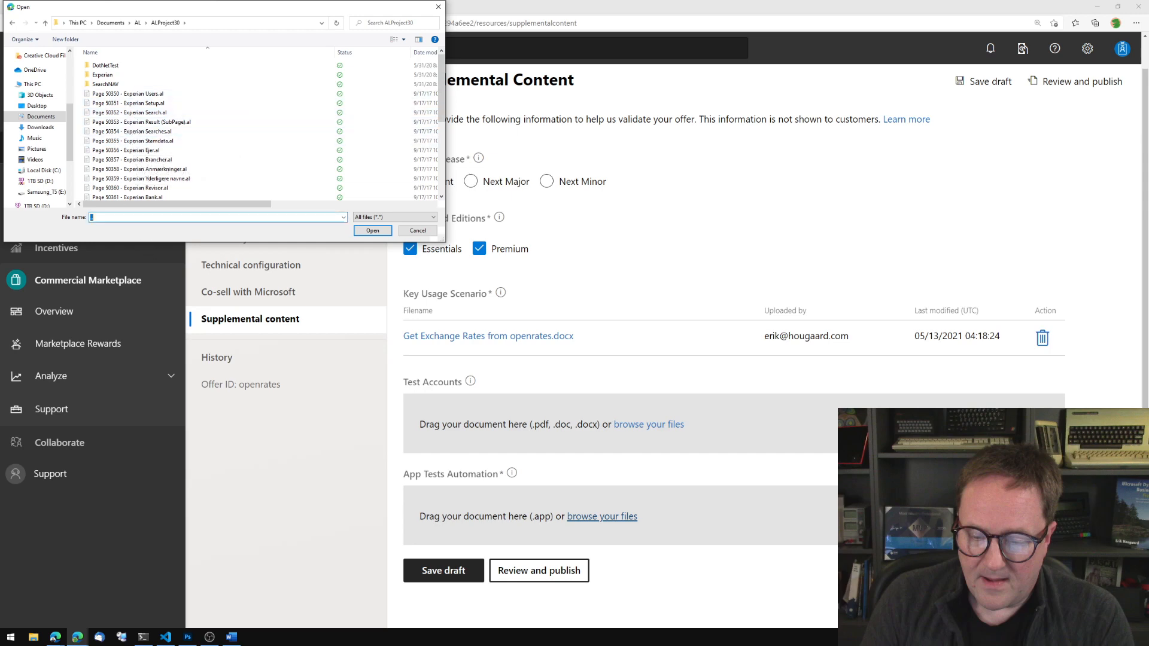
Upload "Default publisher_ALProject7_1.0.0.0.app" from the AL project folders as the App Tests Automation file and save the draft.
scroll(110, 109, "up", 2)
scroll(110, 109, "up", 1)
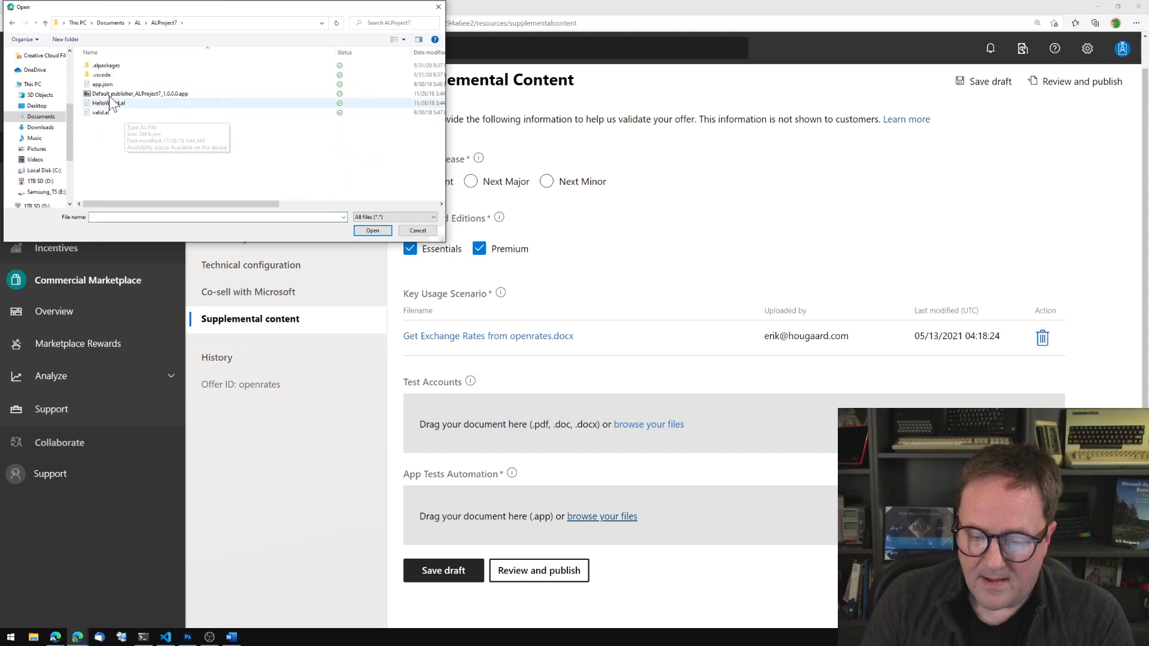
double_click(109, 94)
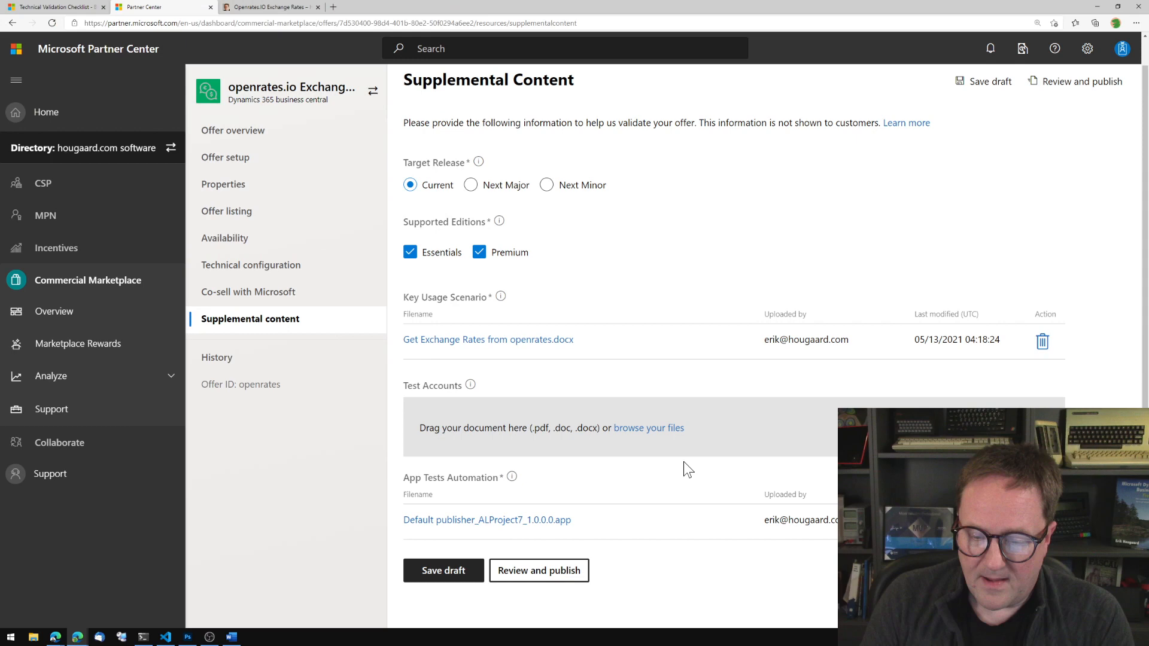
left_click(445, 569)
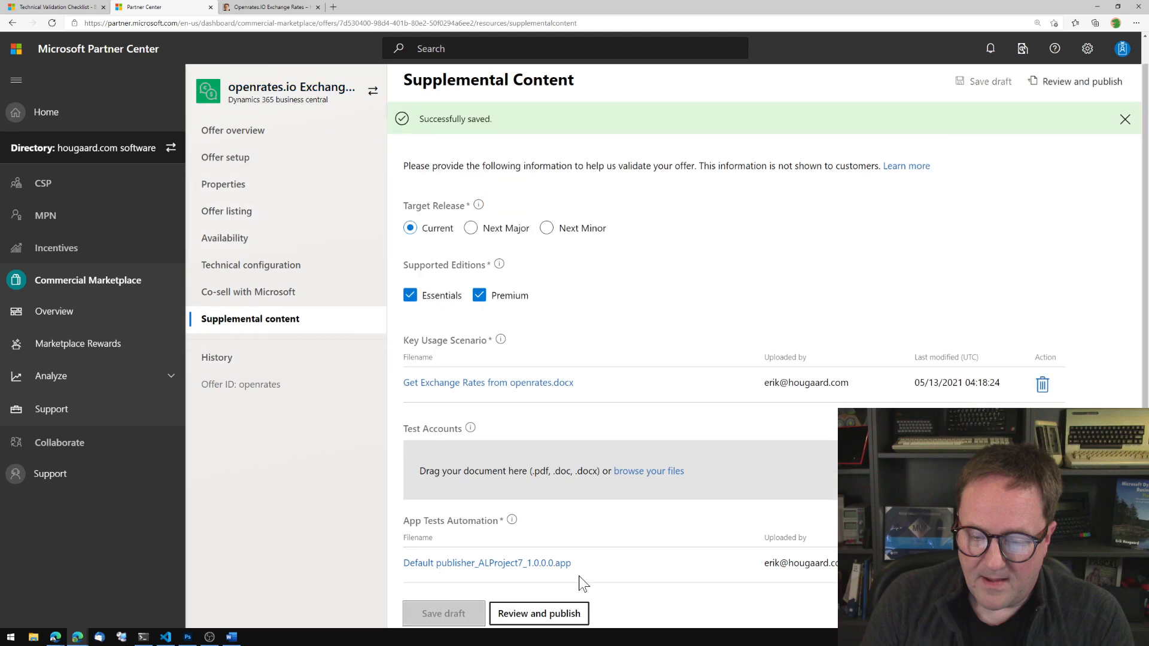
Go to the offer's pre-publish review and check the offer listing's description, keywords, links, contacts, documents, logos and screenshots.
left_click(555, 572)
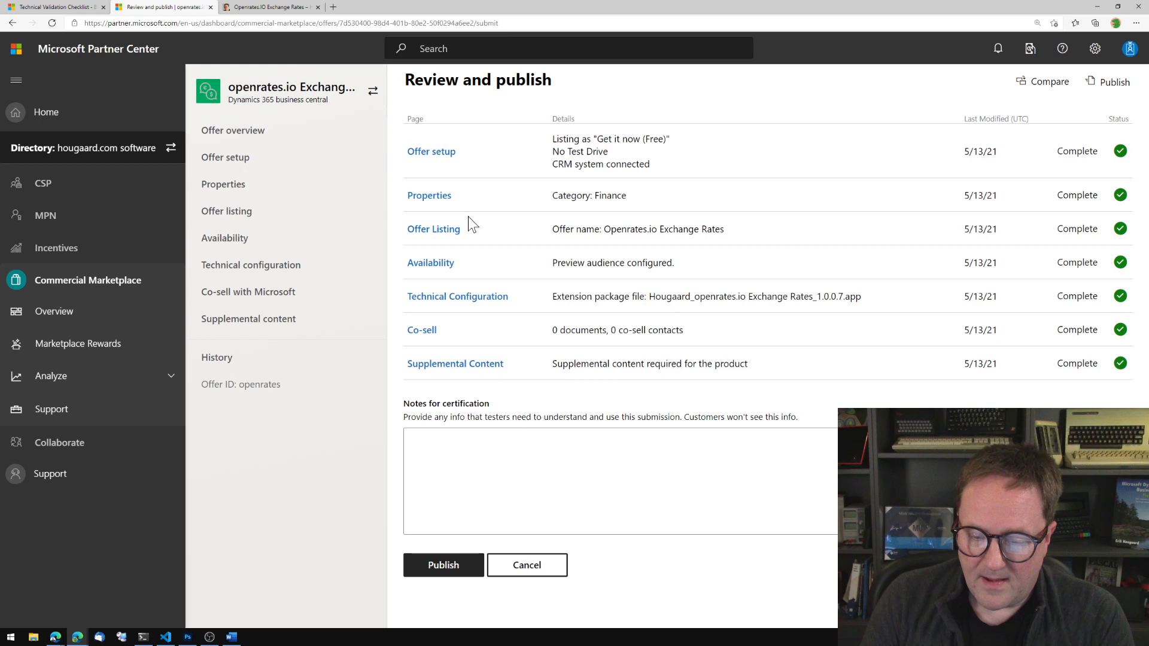
left_click(423, 231)
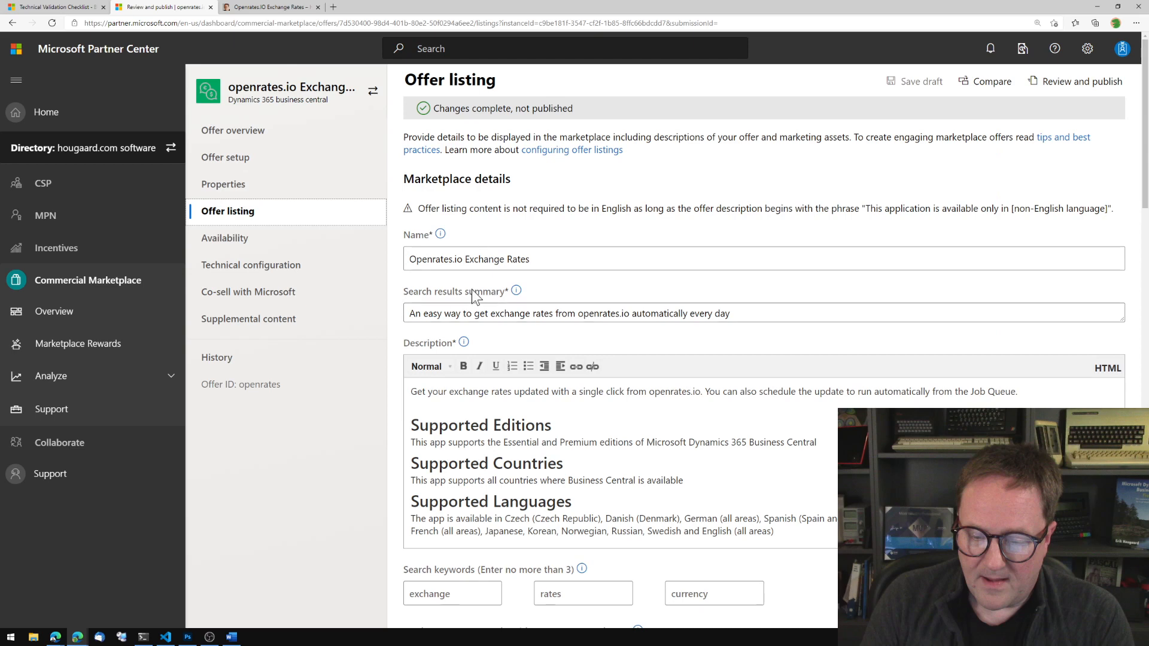
scroll(472, 293, "down", 1)
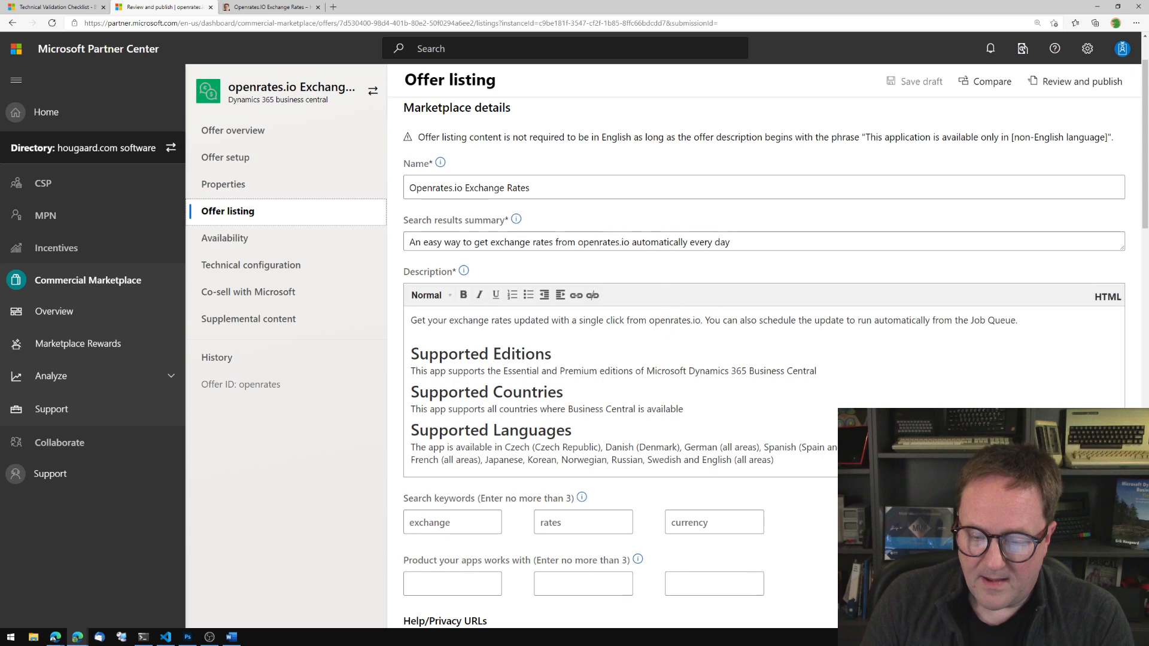
left_click(608, 322)
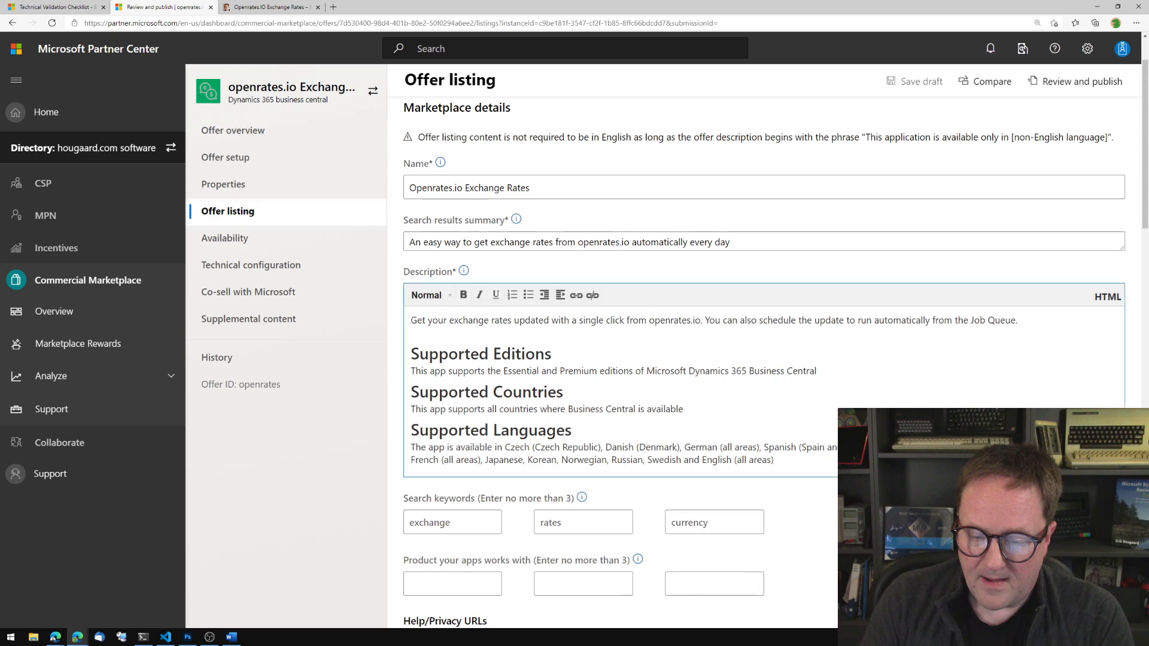
scroll(626, 322, "down", 2)
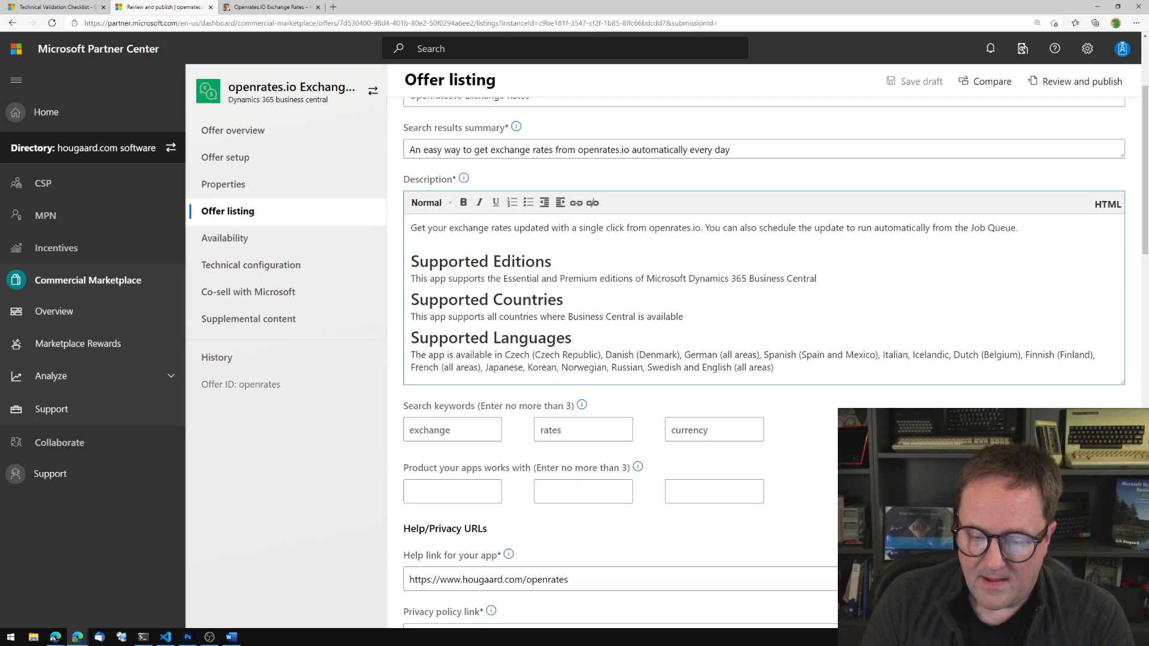
scroll(581, 305, "down", 3)
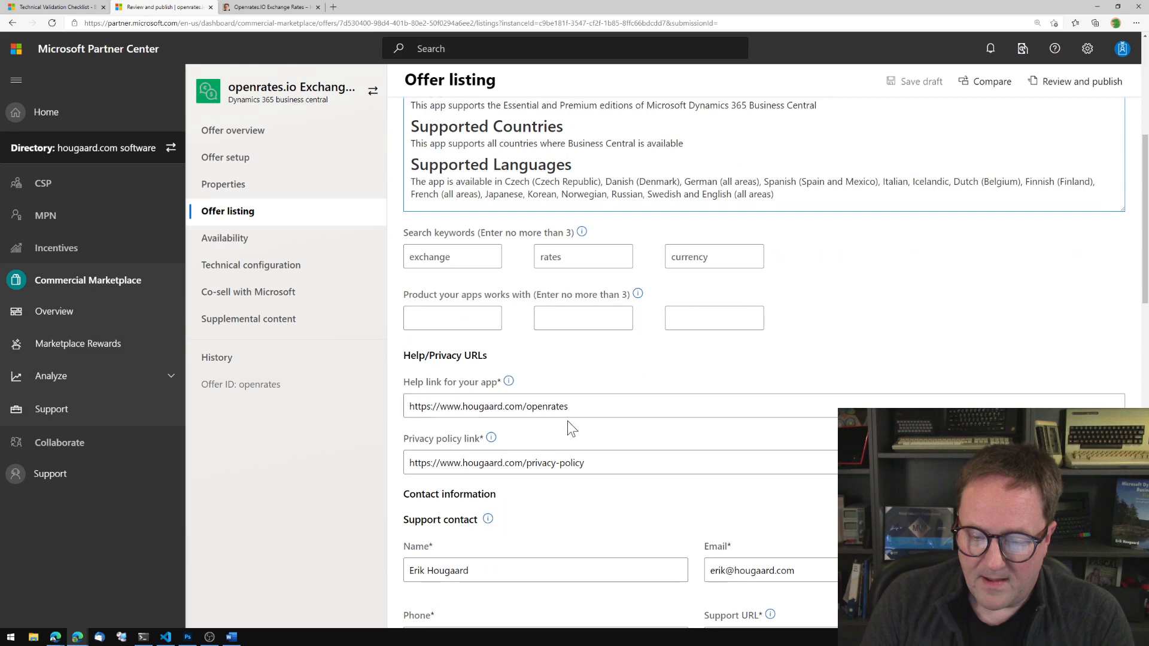
scroll(571, 426, "down", 2)
scroll(580, 372, "down", 2)
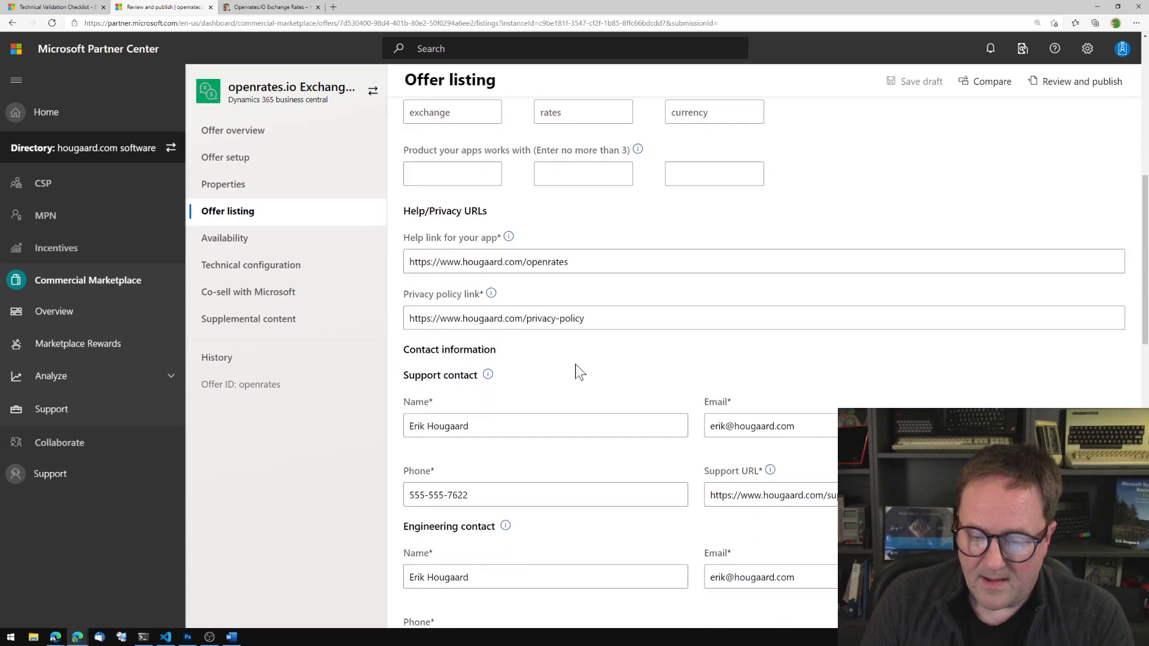
scroll(577, 372, "down", 2)
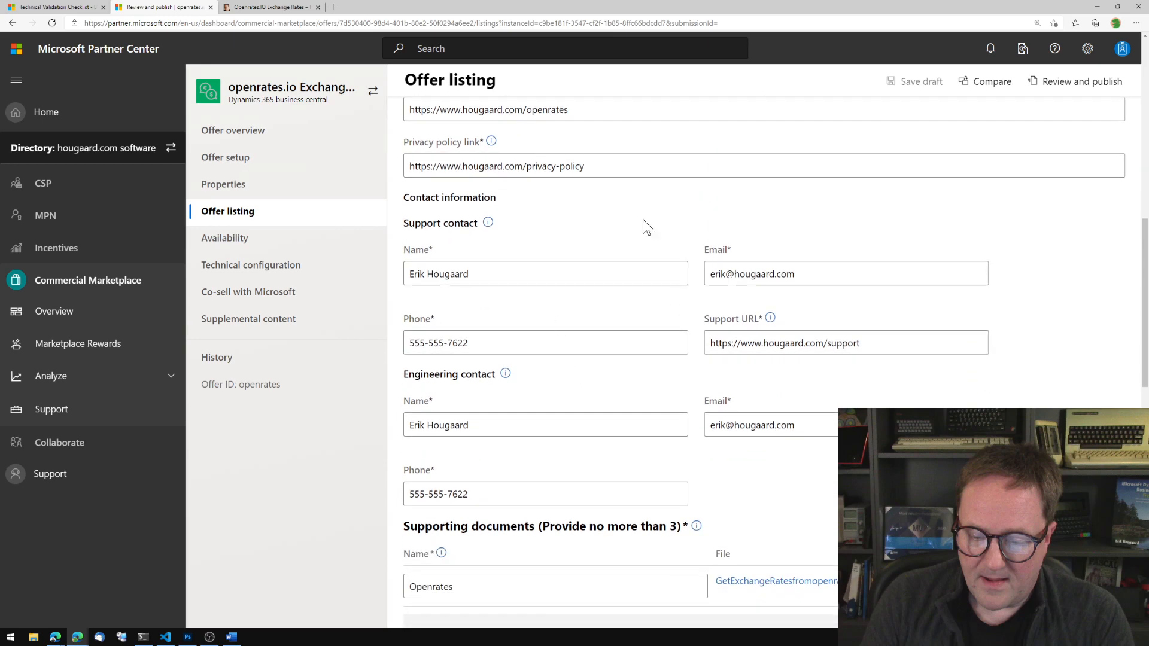
scroll(628, 397, "down", 4)
scroll(626, 390, "down", 6)
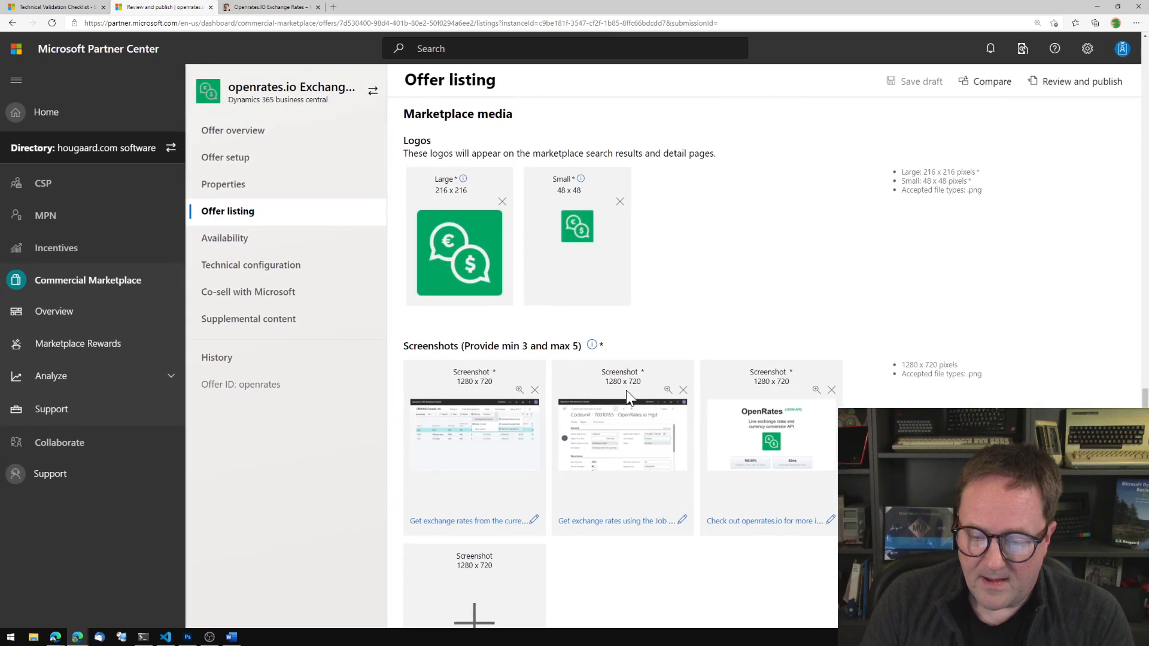
scroll(626, 390, "down", 5)
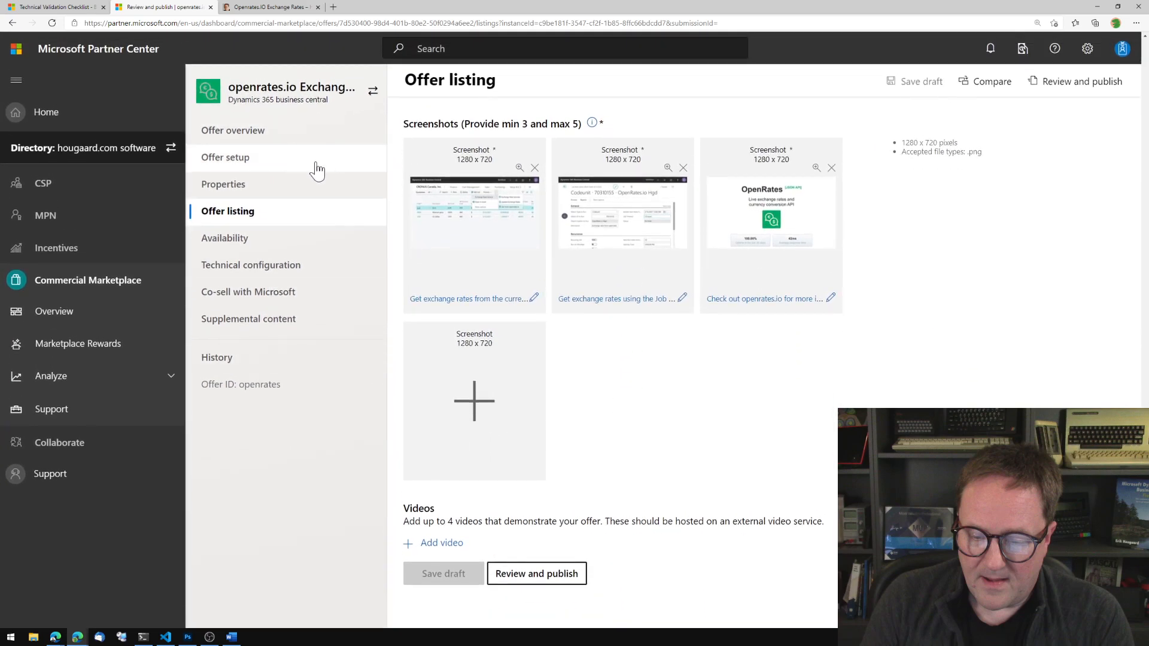
Return to the offer's final review and submit it for publishing without notes for certification.
left_click(1063, 89)
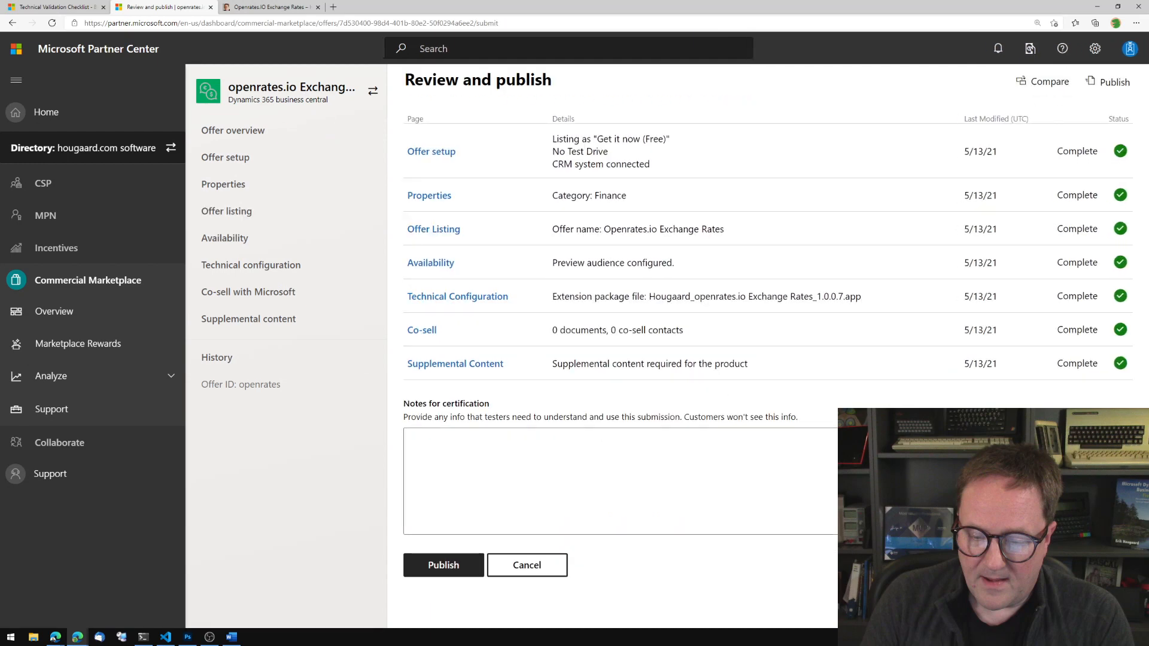
left_click(449, 565)
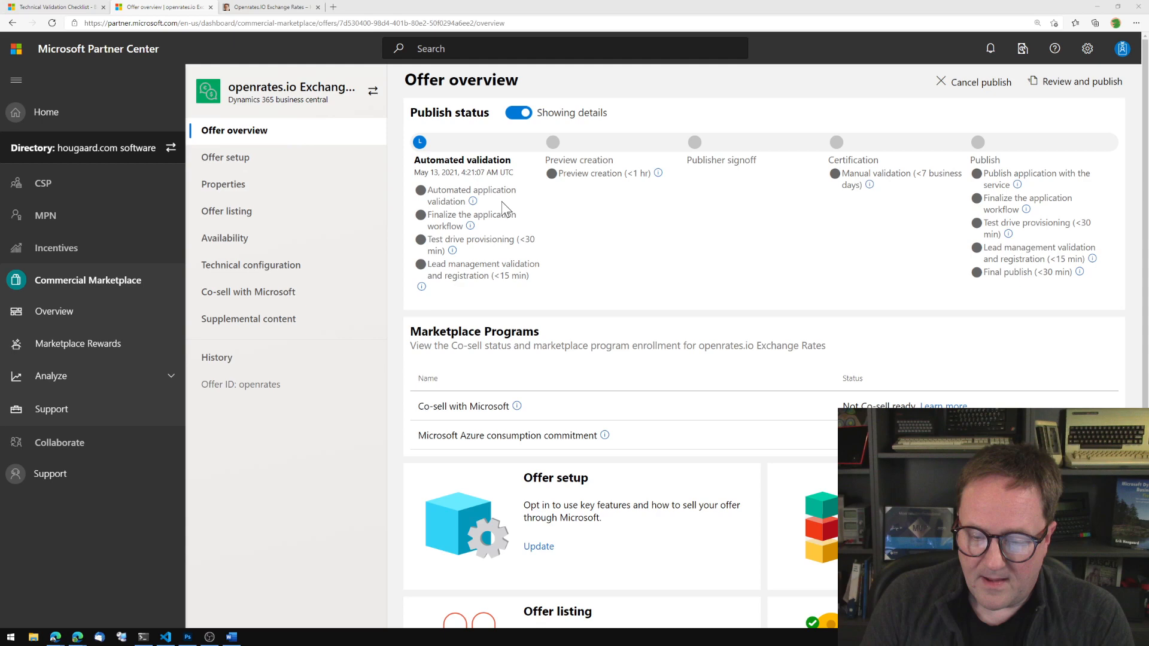
Switch to Visual Studio Code, check the publisher name in the extension's app.json, and return to Partner Center.
key("alt+Tab")
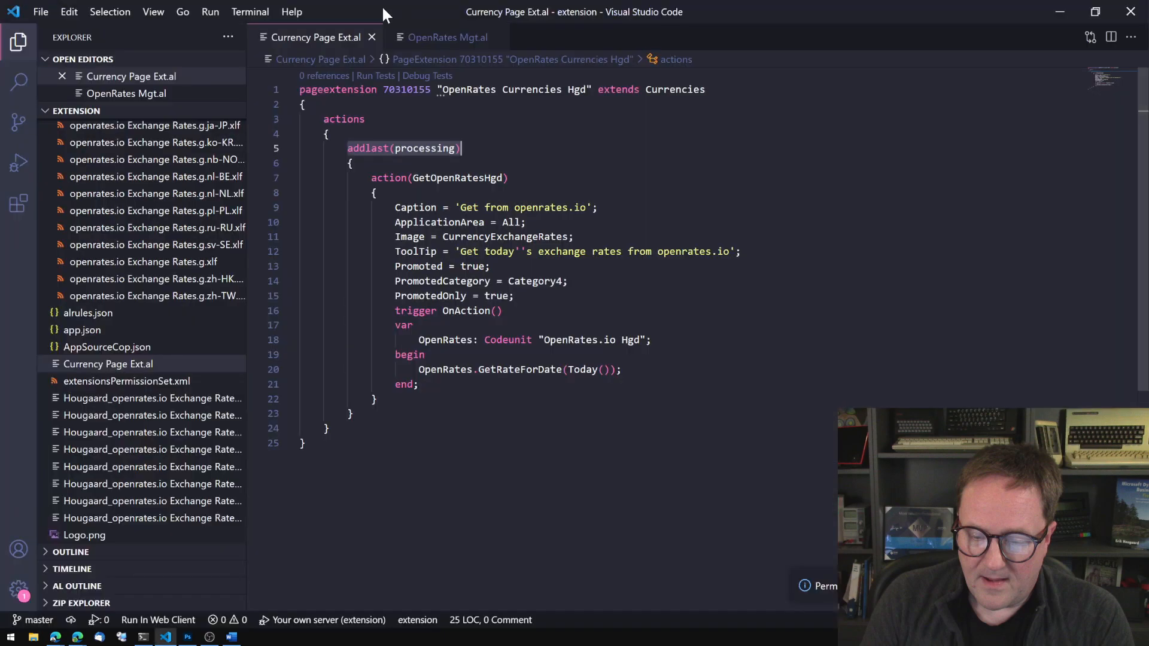
left_click(90, 331)
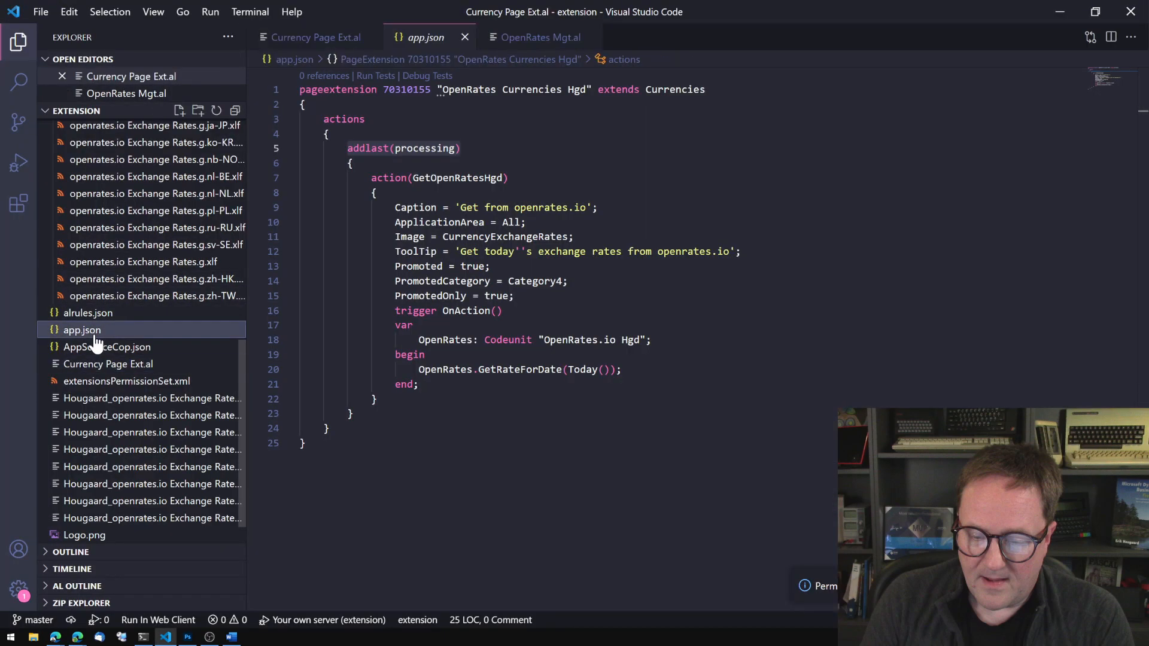
double_click(418, 134)
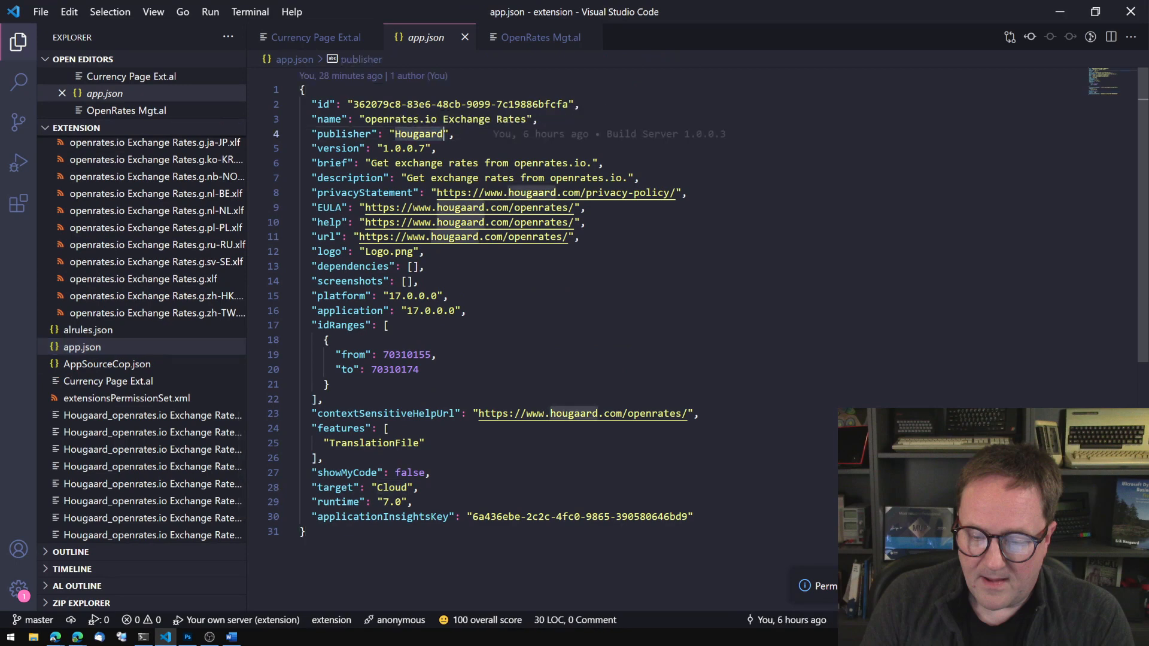
key("alt+Tab")
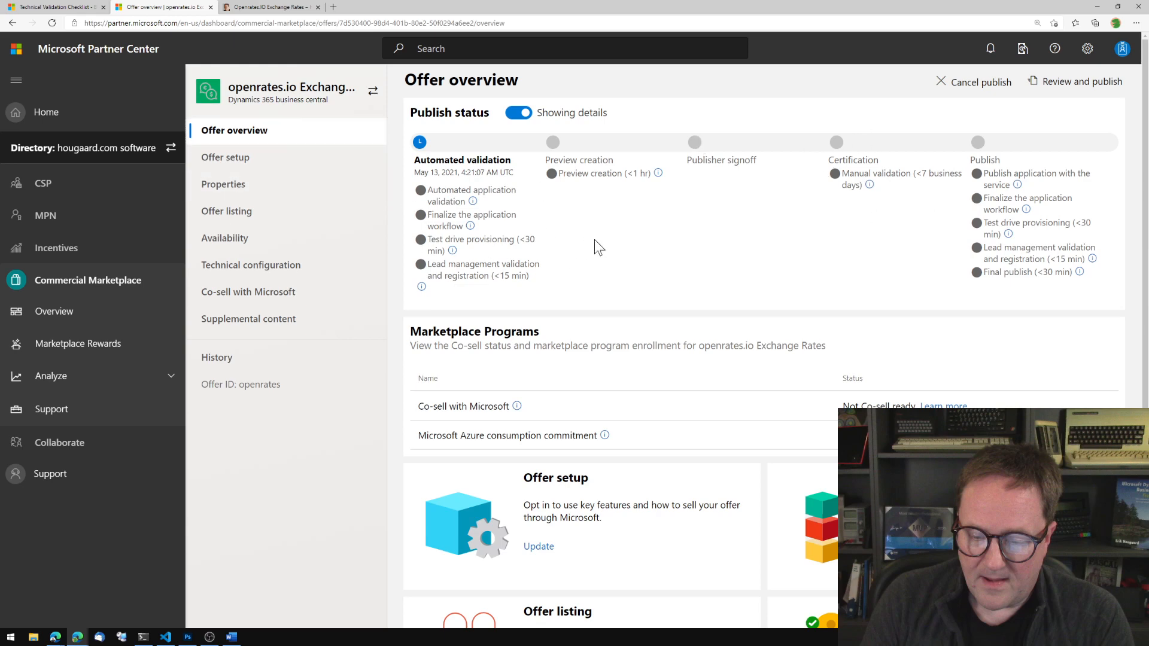
Reload the offer overview repeatedly to monitor the publish status of the automated validation stage.
key("F5")
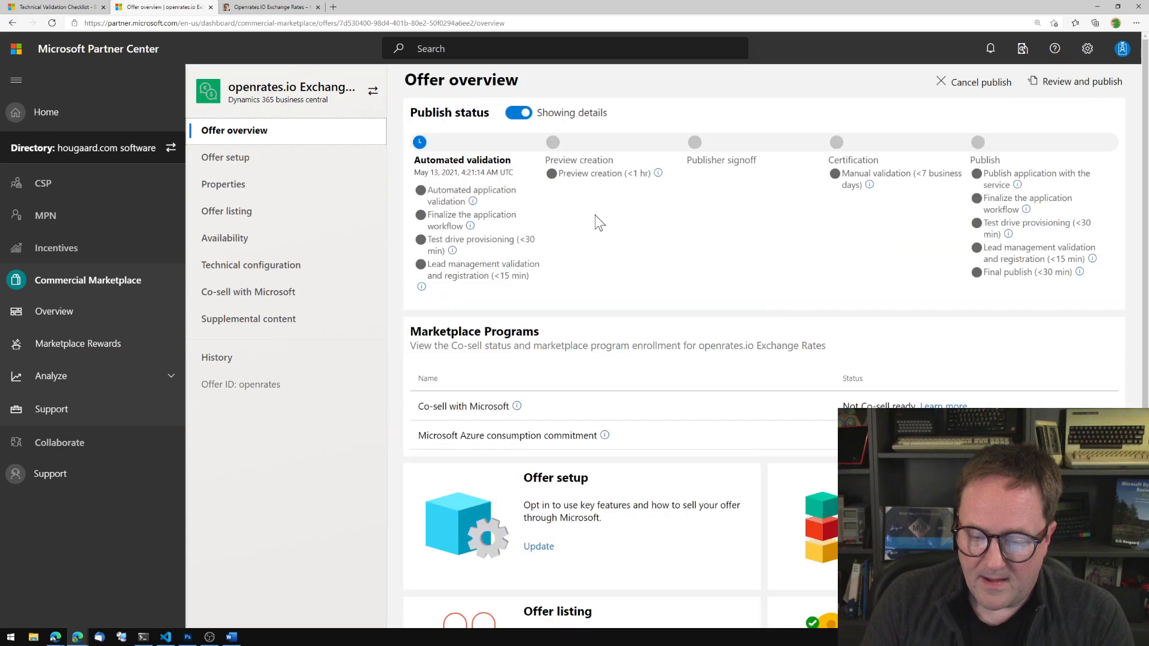
key("F5")
mouse_move(471, 227)
key("F5")
key("F5")
key("F5")
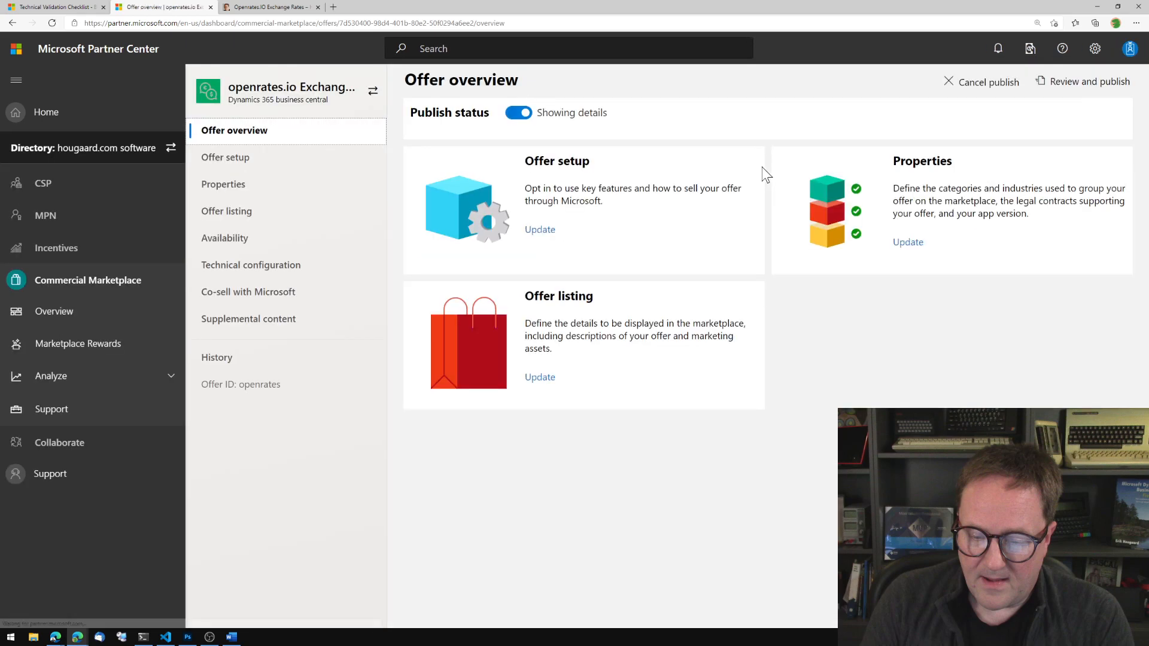
key("F5")
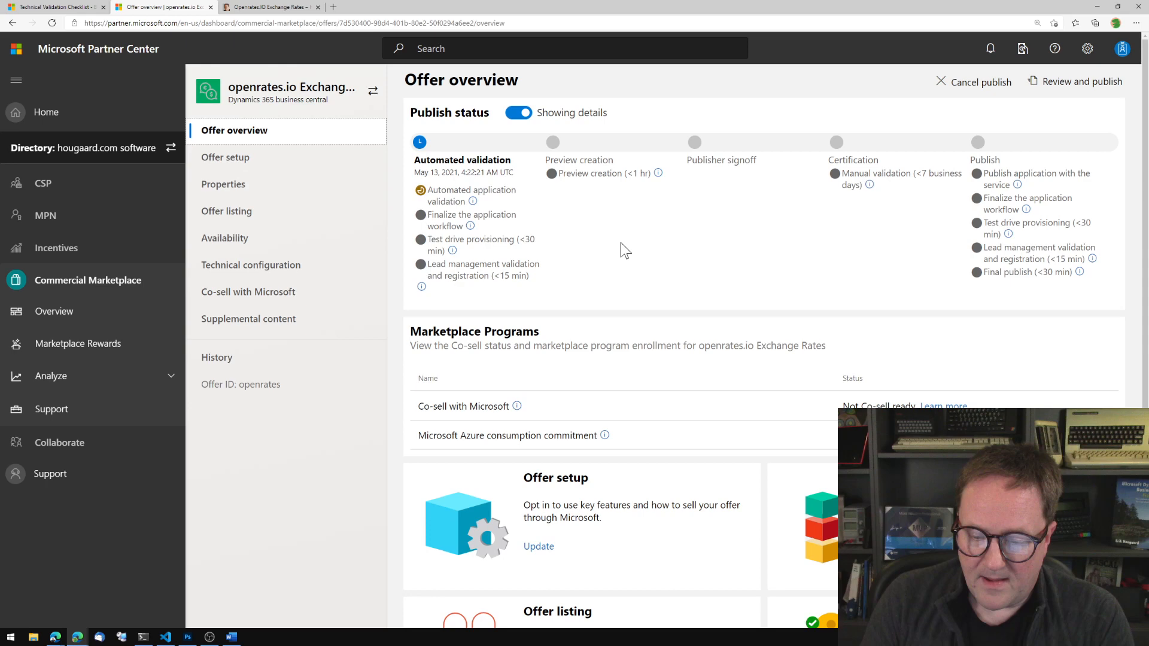
key("F5")
key("F5")
key("F5")
key("F5")
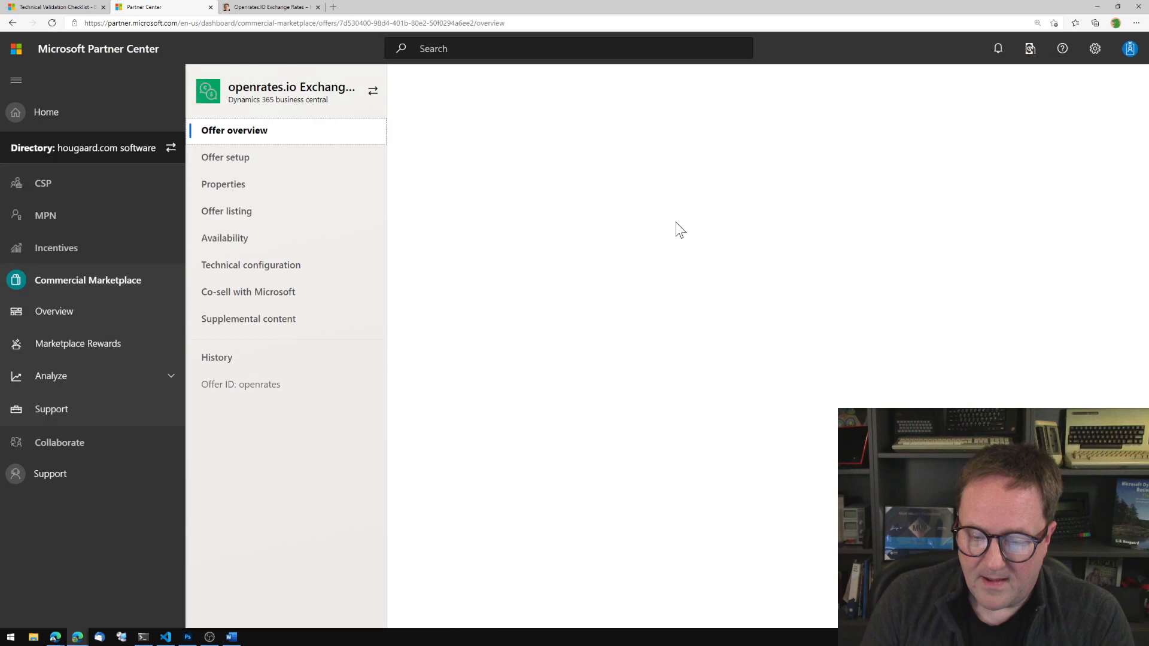
key("F5")
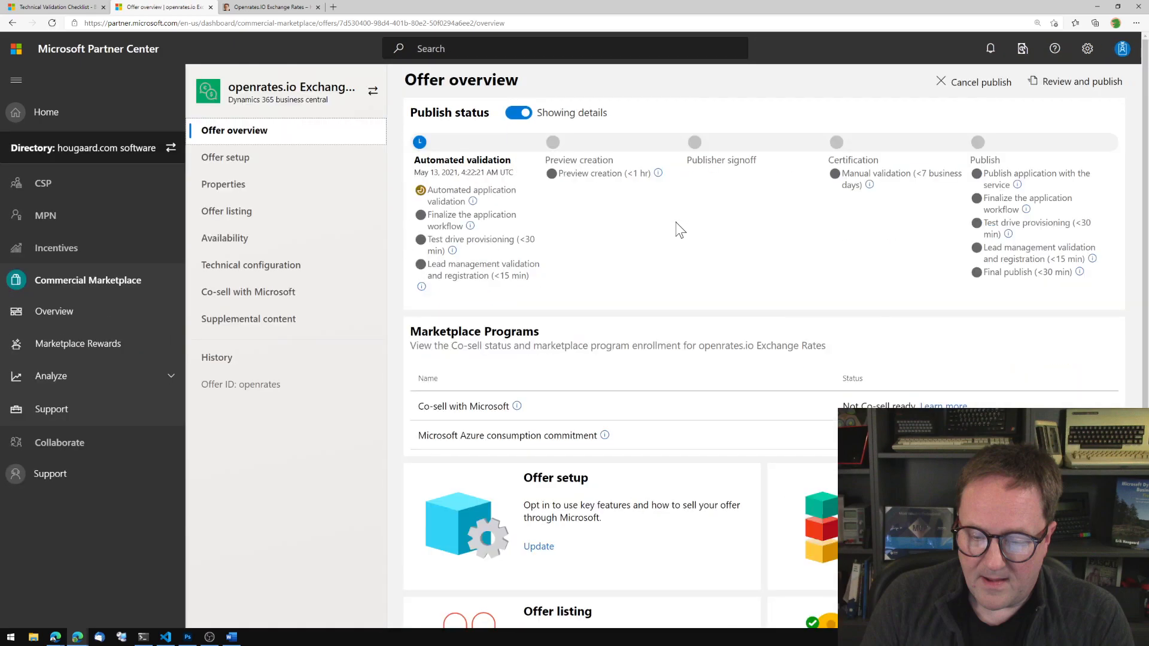
key("F5")
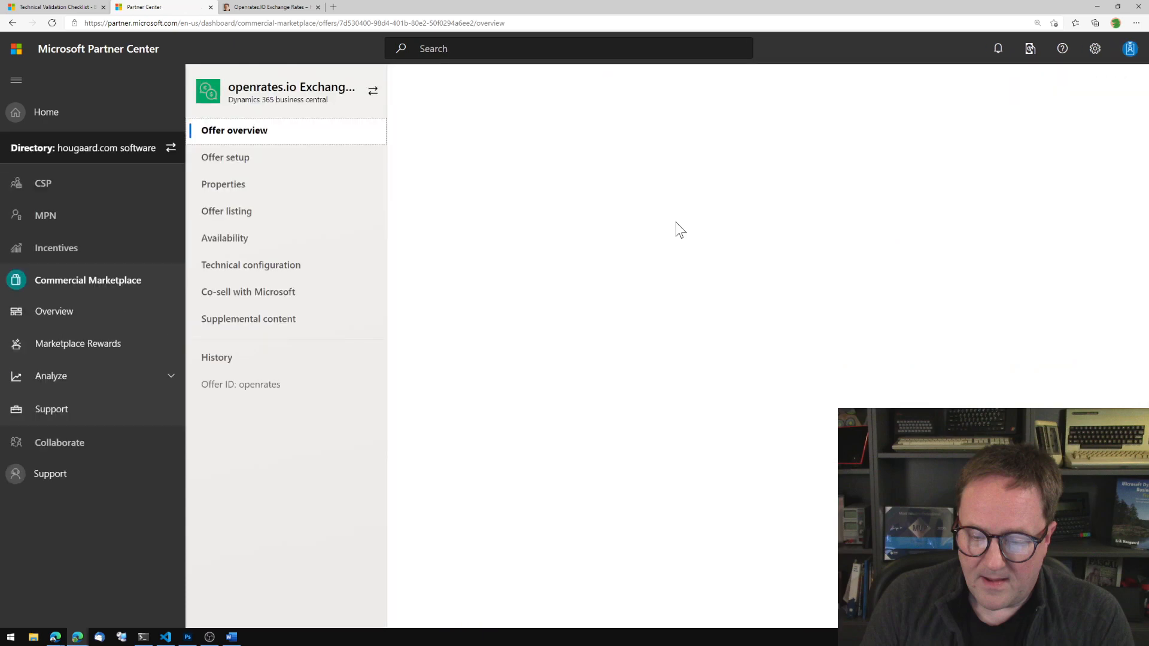
key("F5")
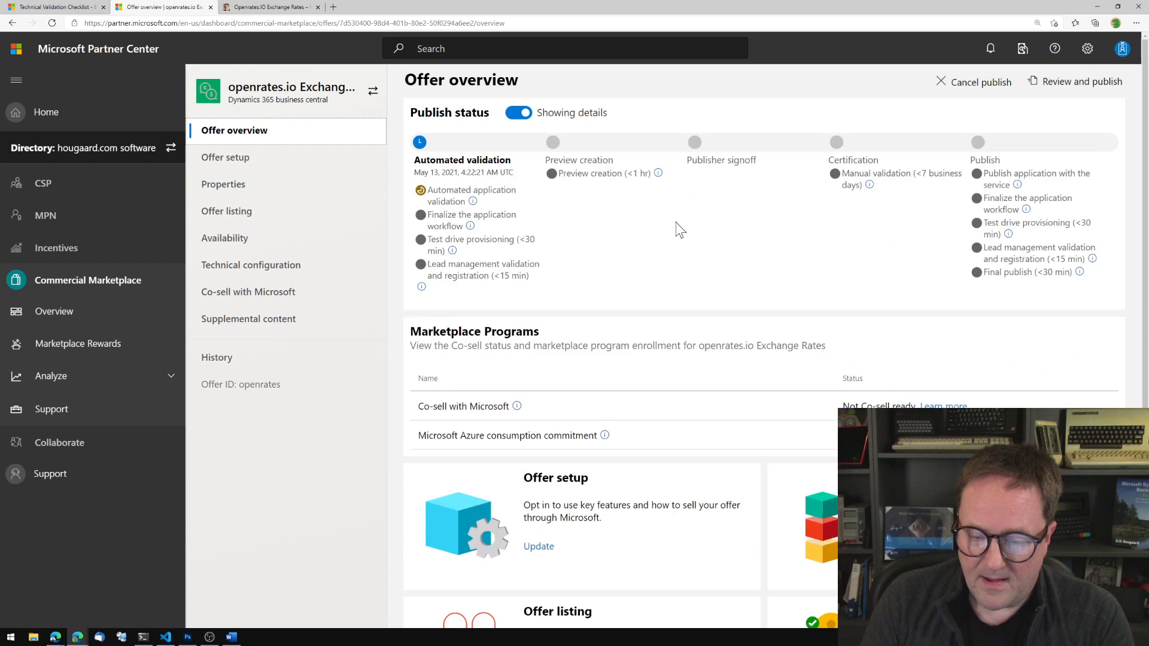
key("F5")
key("F5")
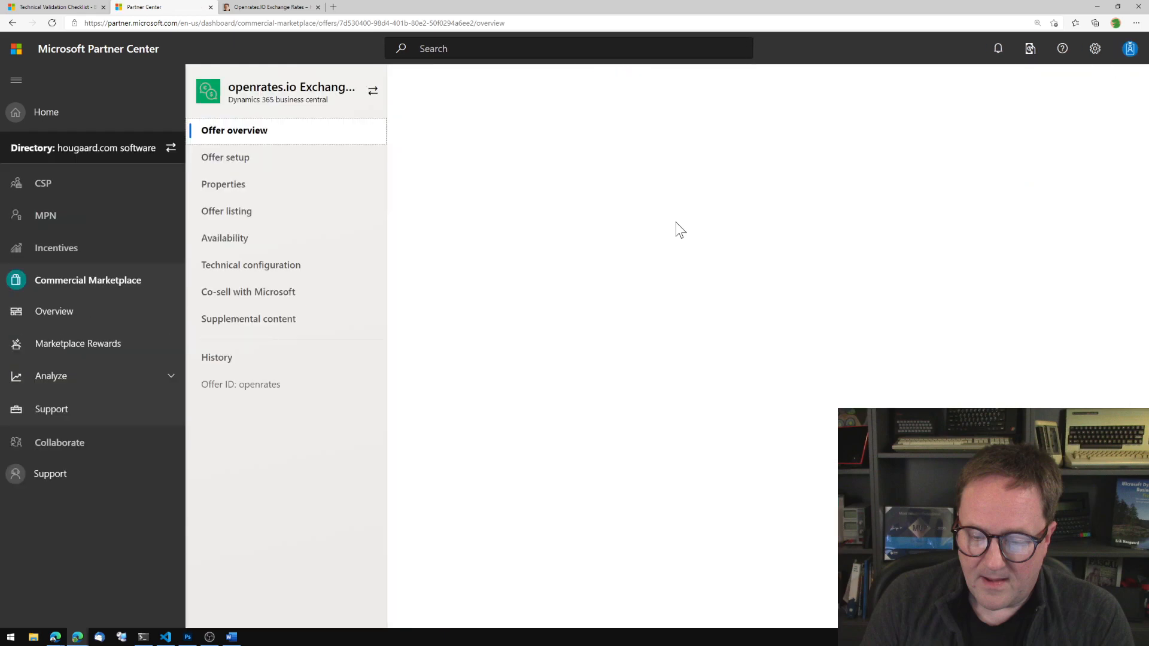